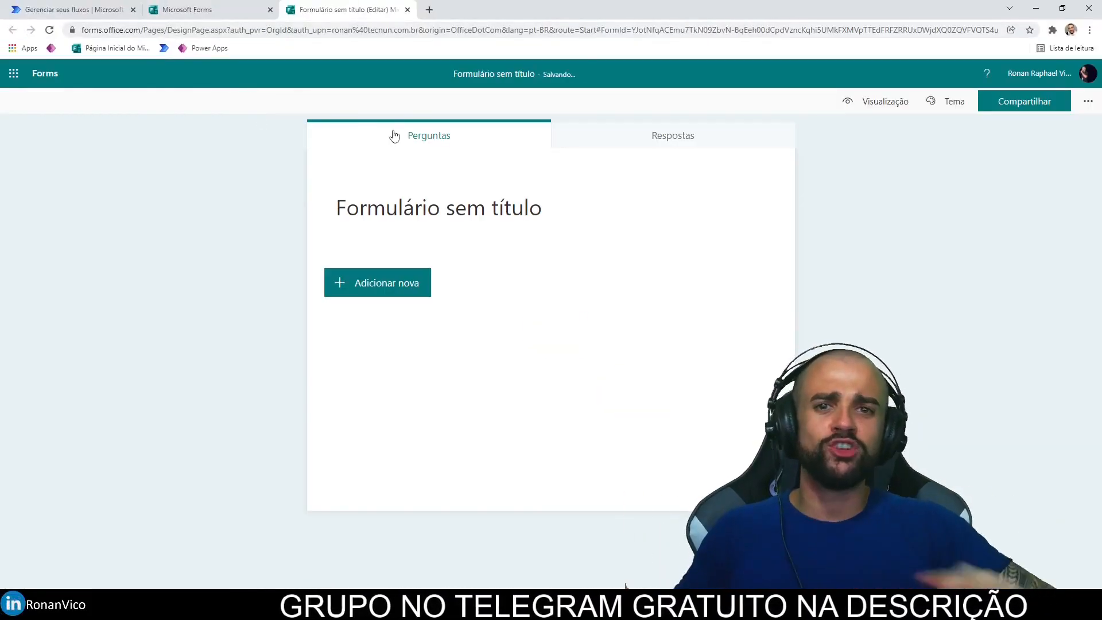
Step: Title the form 'Aula Power automate' and add a text question named 'Nome'
{"action": "left_click", "coordinate": [416, 198]}
{"action": "type", "text": "Aula Power automate"}
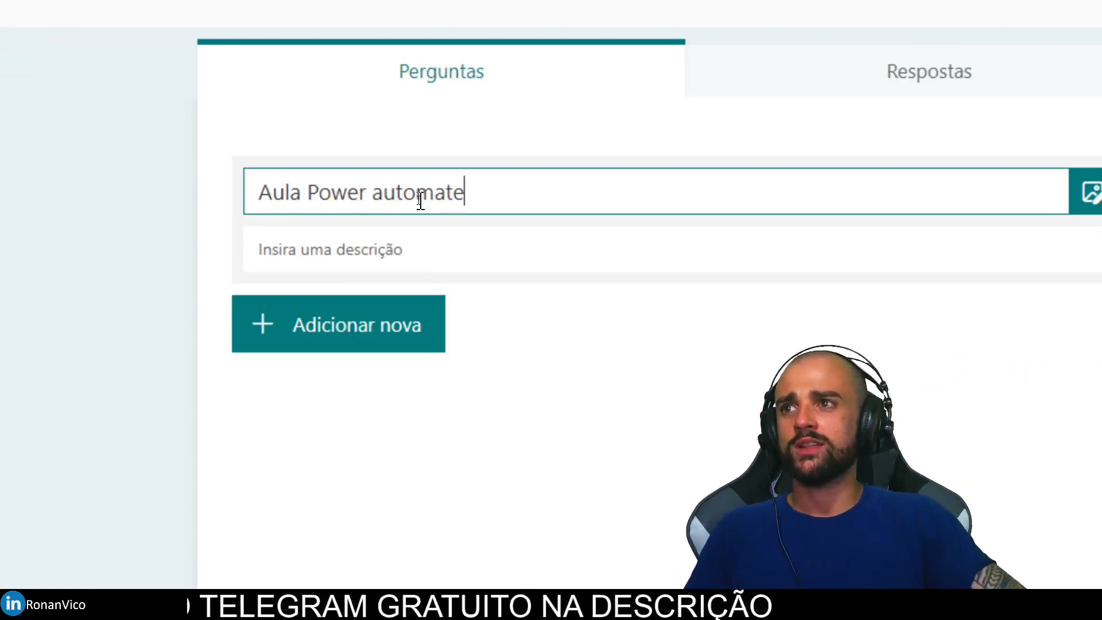
{"action": "left_click", "coordinate": [345, 326]}
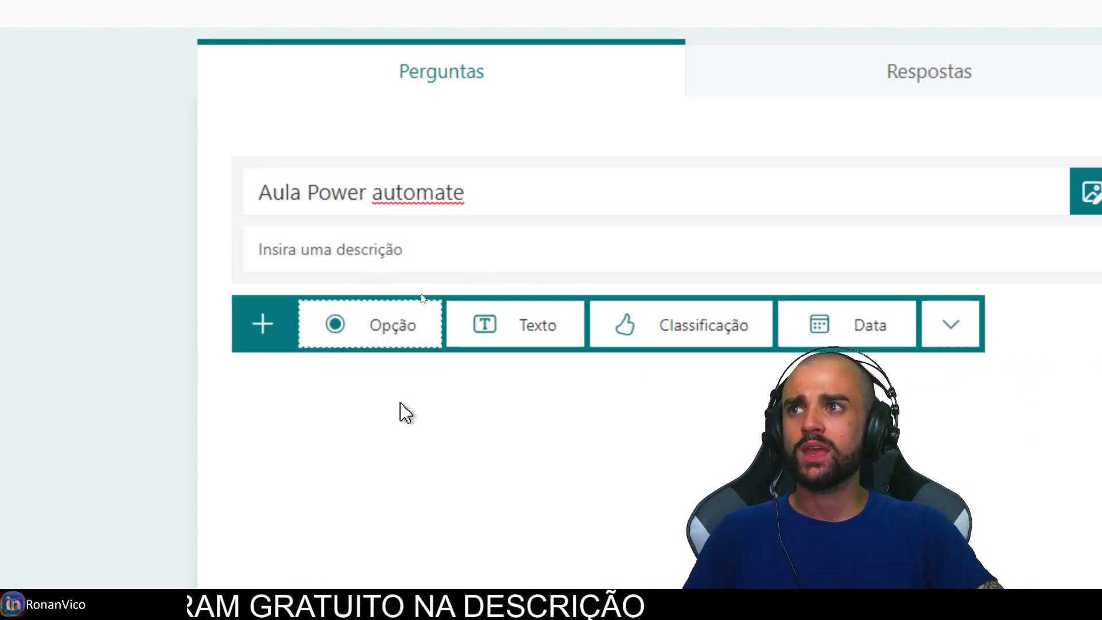
{"action": "left_click", "coordinate": [500, 343]}
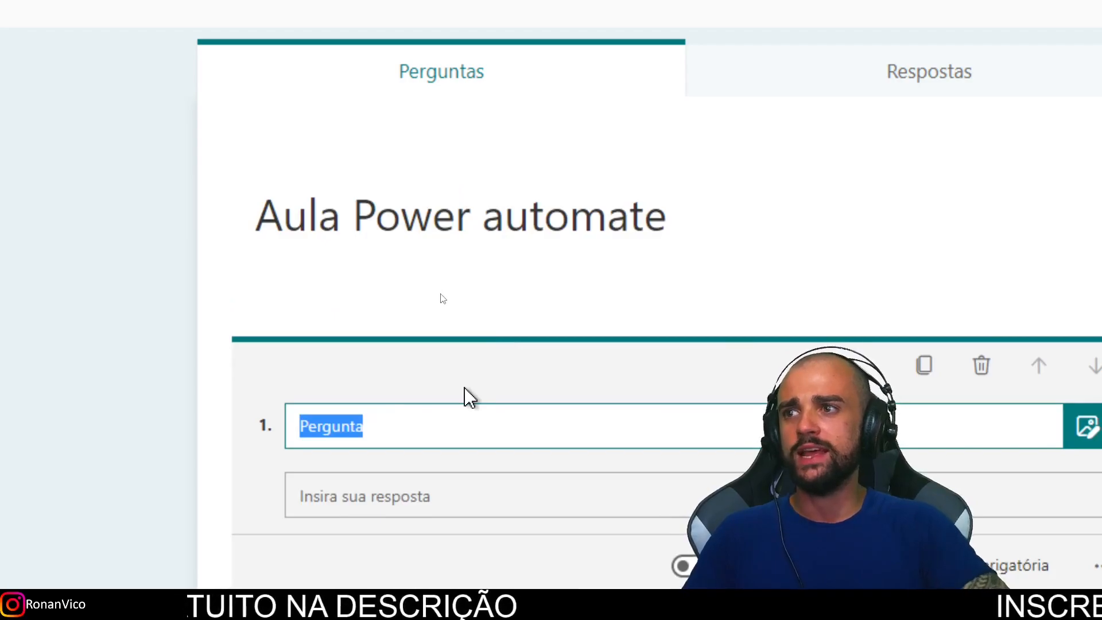
{"action": "type", "text": "Nome"}
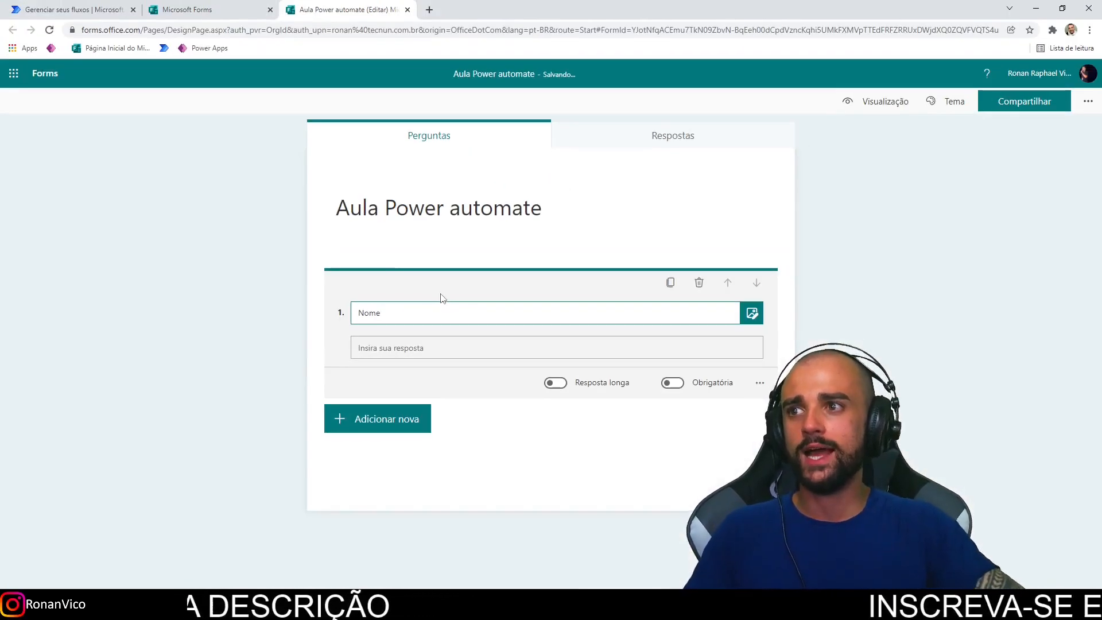
Step: Add a file-upload question from the additional question types
{"action": "left_click", "coordinate": [393, 429]}
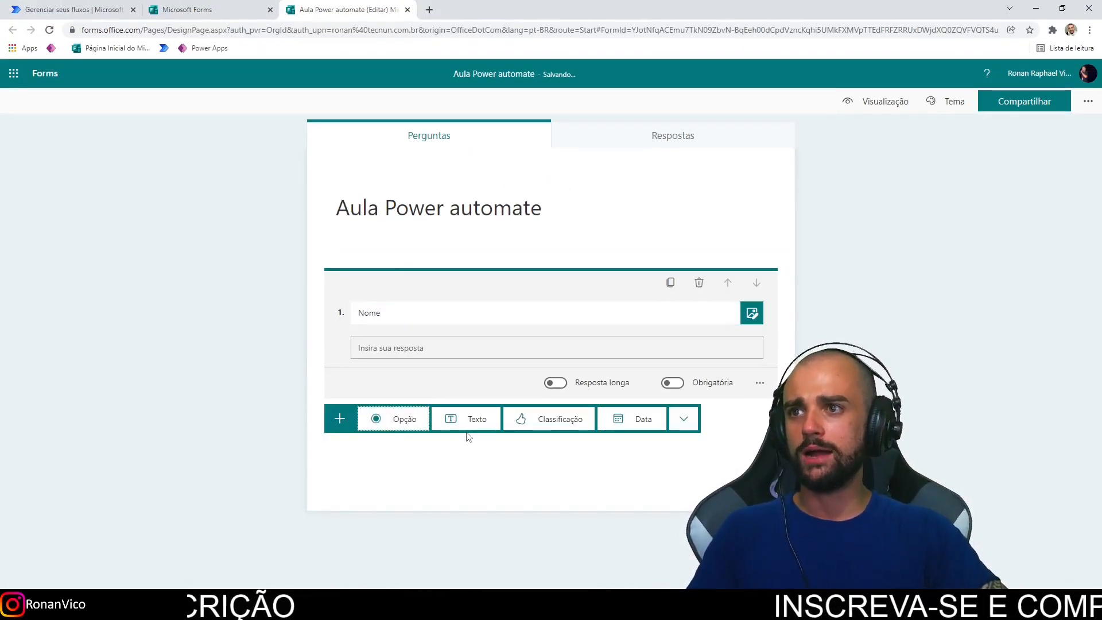
{"action": "left_click", "coordinate": [684, 418]}
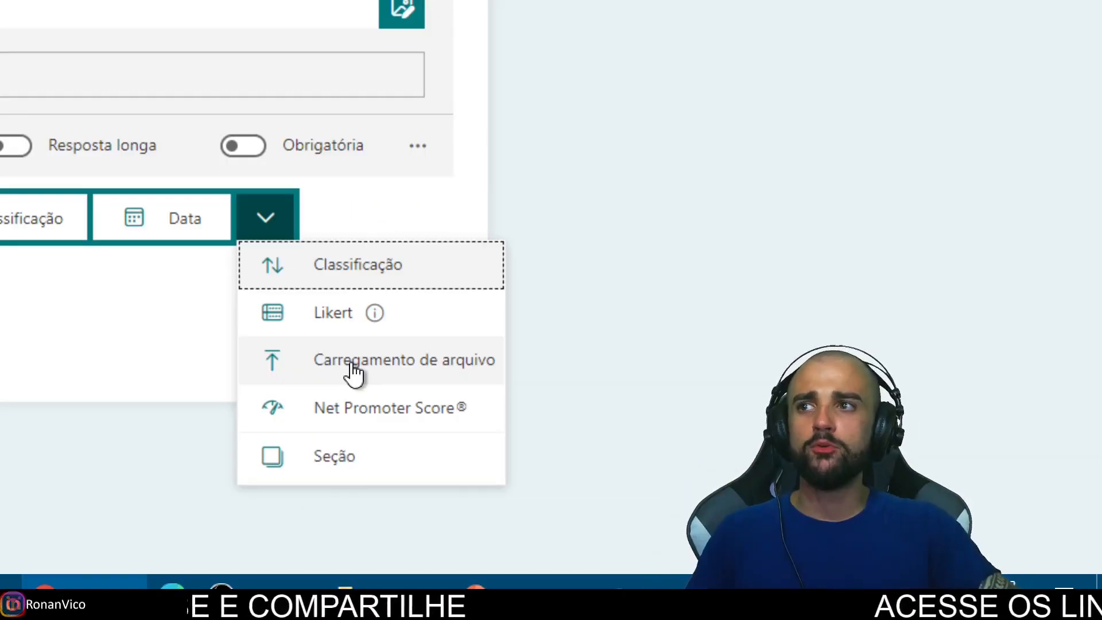
{"action": "left_click", "coordinate": [389, 367]}
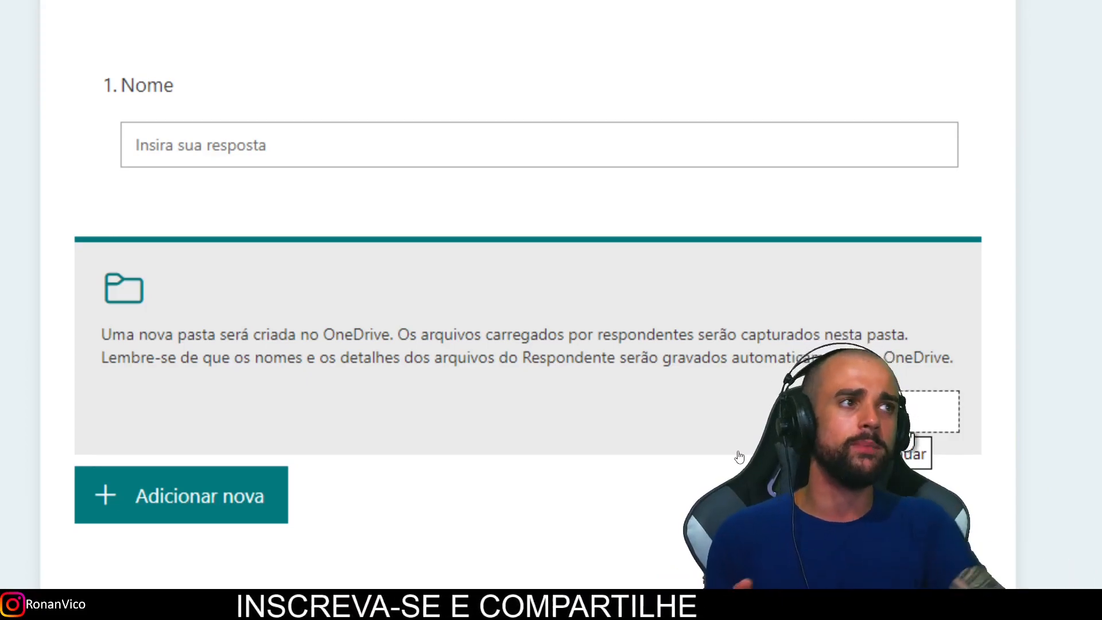
Step: Acknowledge the OneDrive folder notice and title the upload question 'Anexe um arquivo'
{"action": "left_click", "coordinate": [739, 455]}
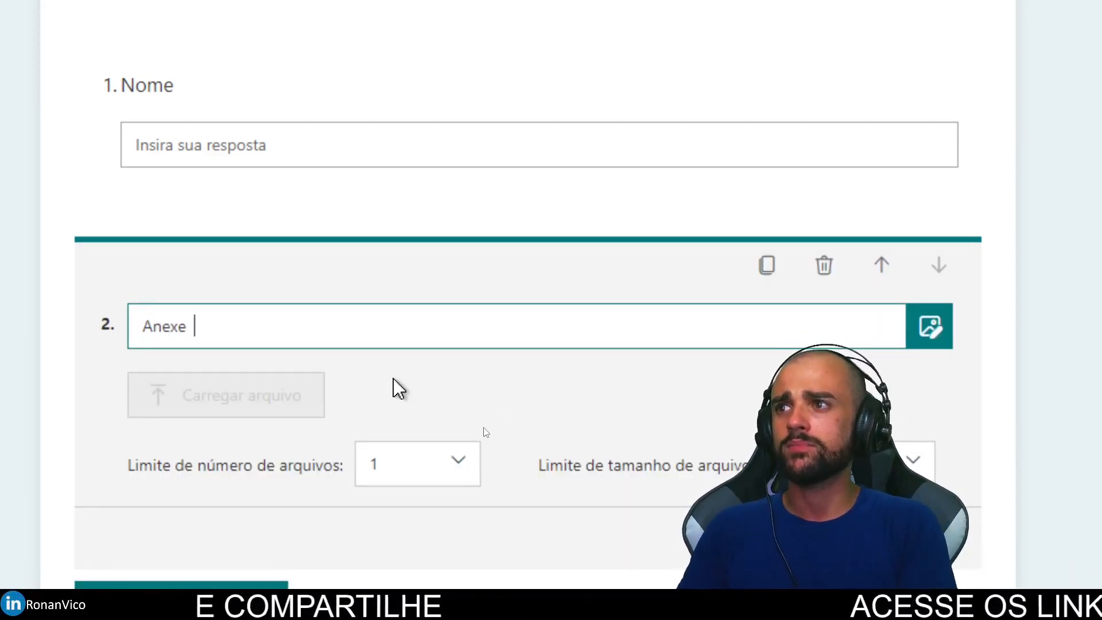
{"action": "key", "text": "BackSpace"}
{"action": "key", "text": "BackSpace"}
{"action": "key", "text": "BackSpace"}
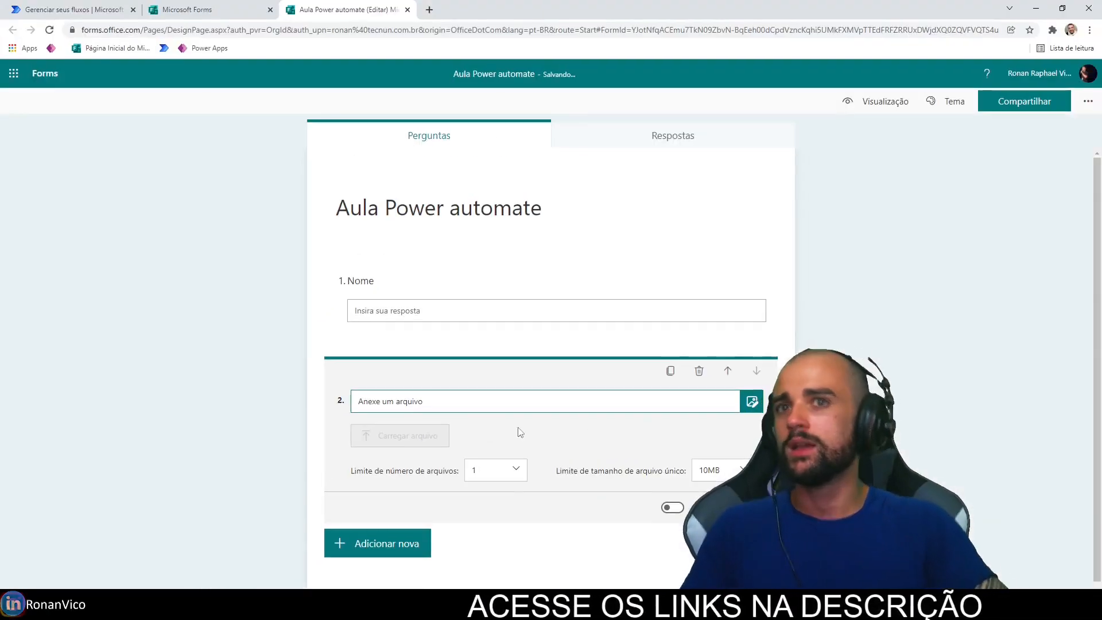
{"action": "left_click", "coordinate": [664, 460]}
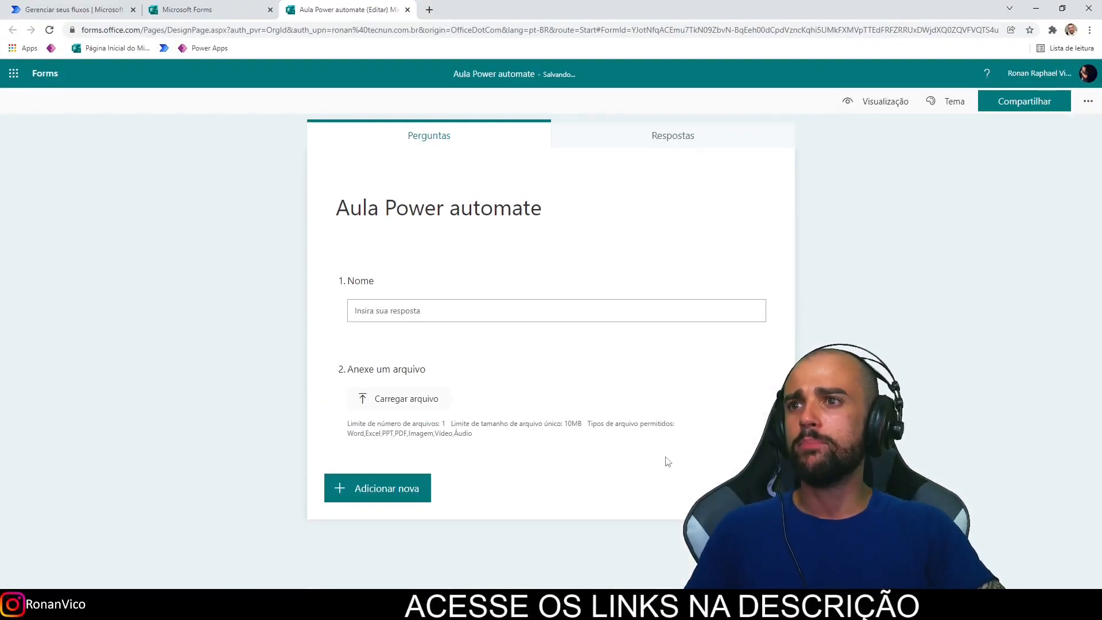
Step: Limit the upload question to 2 files and mark it required
{"action": "left_click", "coordinate": [545, 416]}
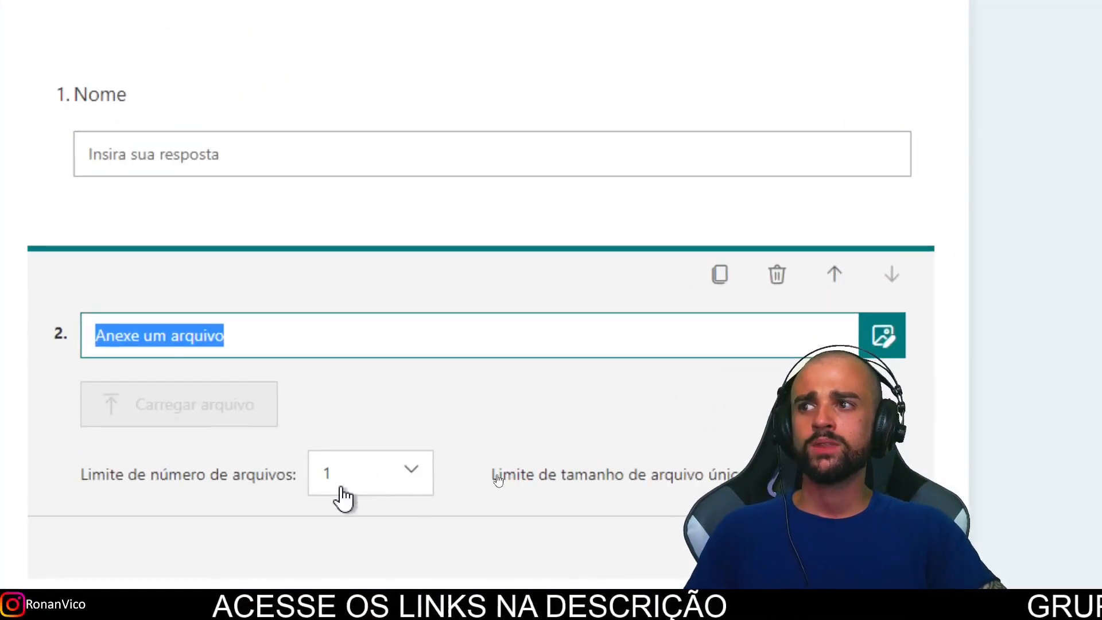
{"action": "scroll", "coordinate": [708, 483], "scroll_direction": "down", "scroll_amount": 1}
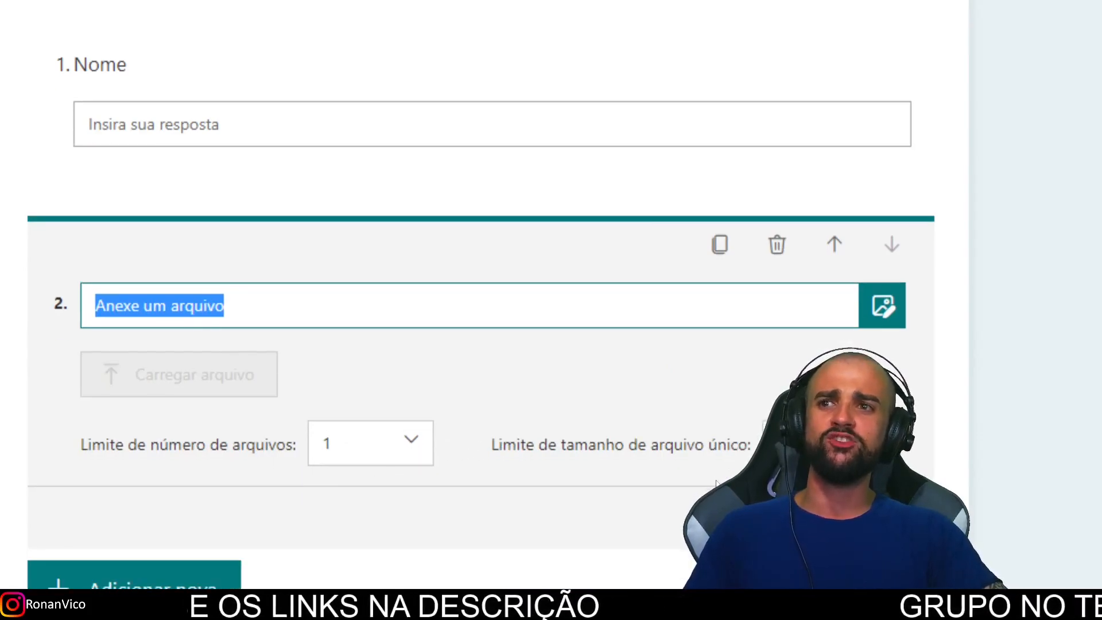
{"action": "left_click", "coordinate": [410, 446]}
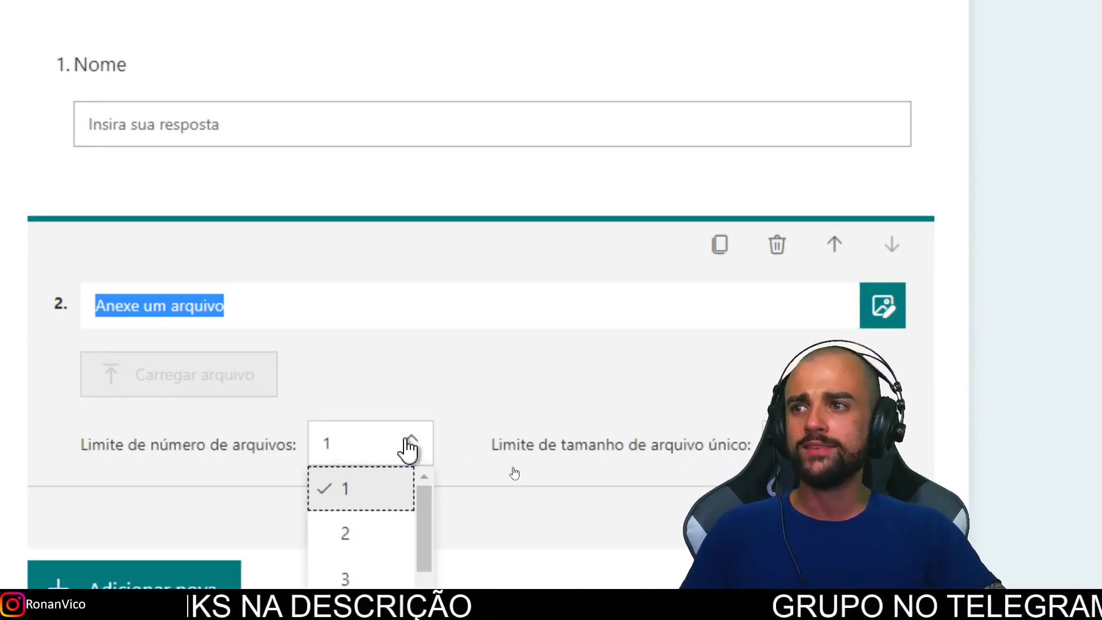
{"action": "left_click", "coordinate": [392, 539]}
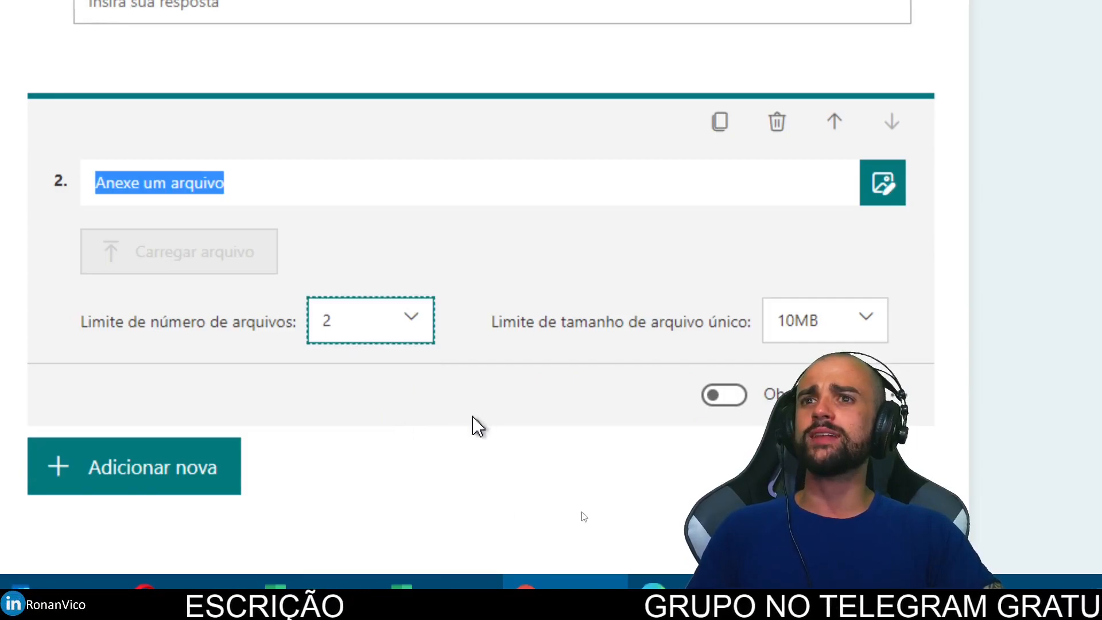
{"action": "left_click", "coordinate": [724, 395]}
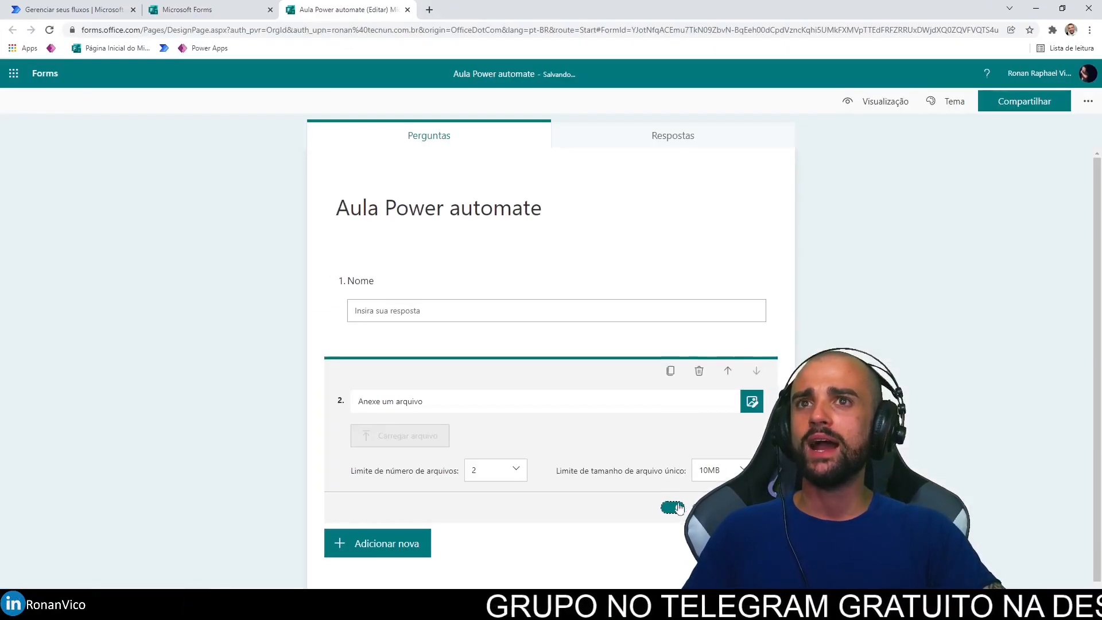
{"action": "left_click", "coordinate": [902, 400]}
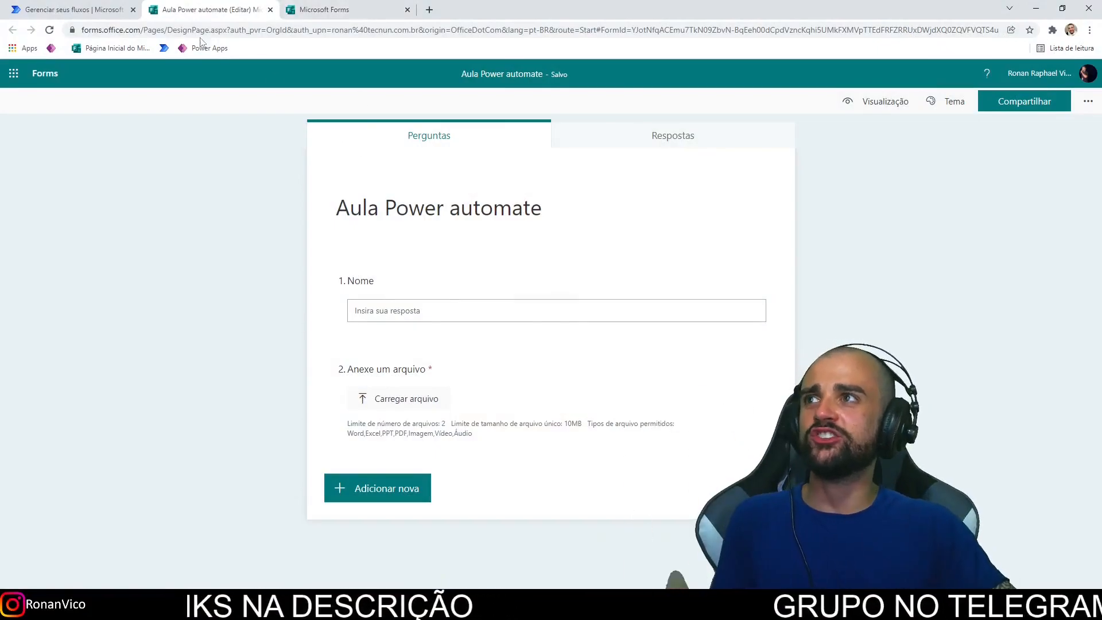
Step: Switch to the Power Automate flows list and bring up the Novo fluxo options
{"action": "left_click", "coordinate": [113, 5]}
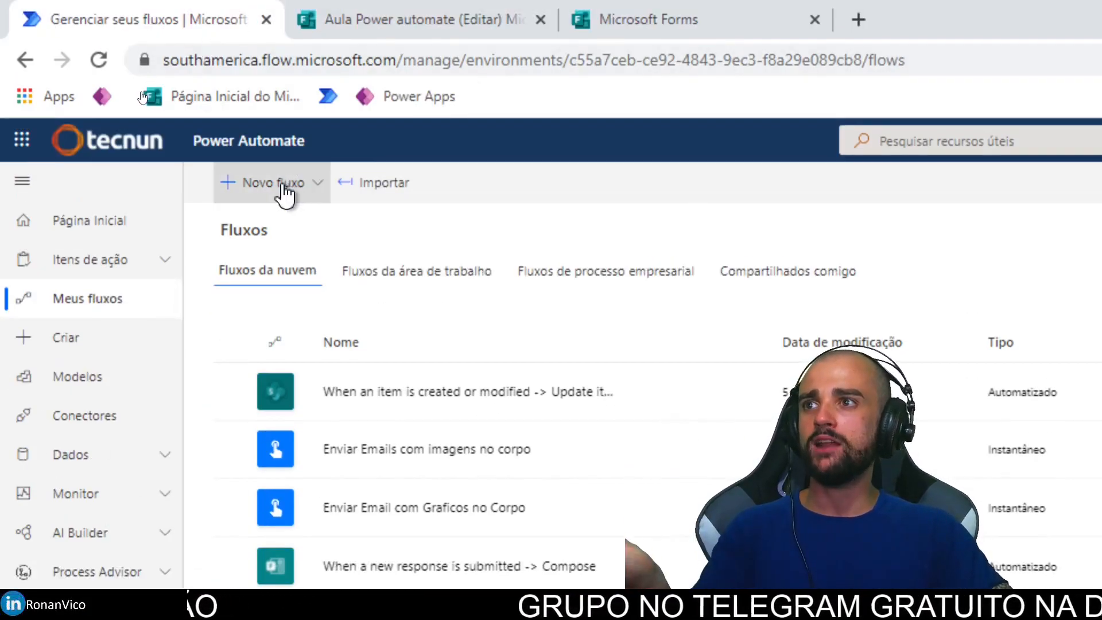
{"action": "left_click", "coordinate": [285, 194]}
{"action": "right_click", "coordinate": [292, 199]}
{"action": "left_click", "coordinate": [233, 180]}
{"action": "left_click", "coordinate": [218, 192]}
{"action": "left_click", "coordinate": [241, 189]}
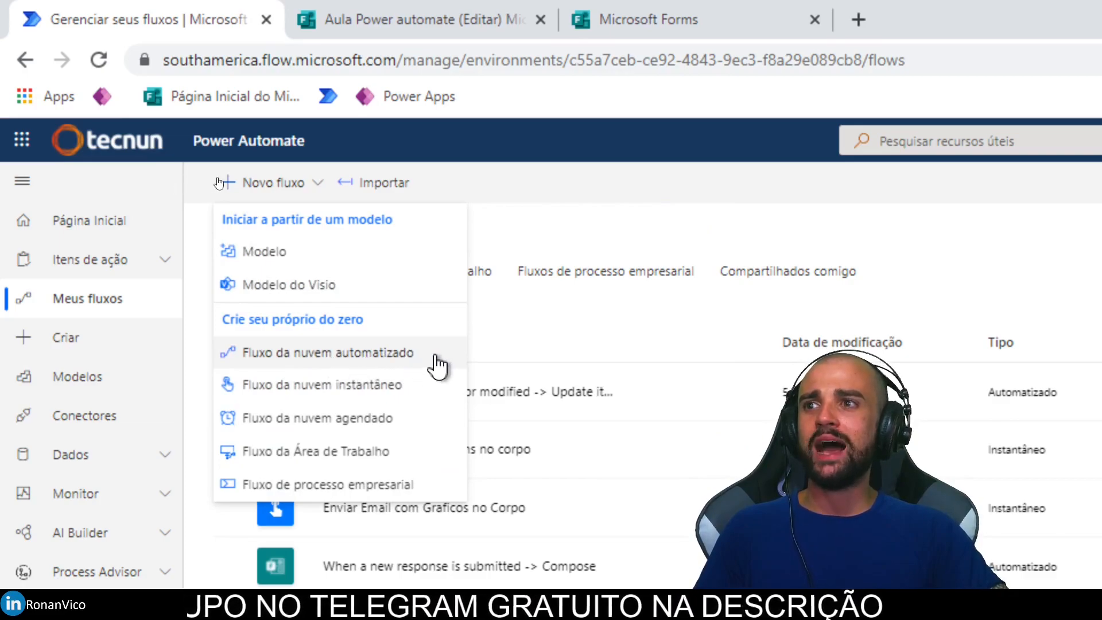
Step: Begin an automated cloud flow, then skip the setup dialog for a blank editor
{"action": "left_click", "coordinate": [418, 357]}
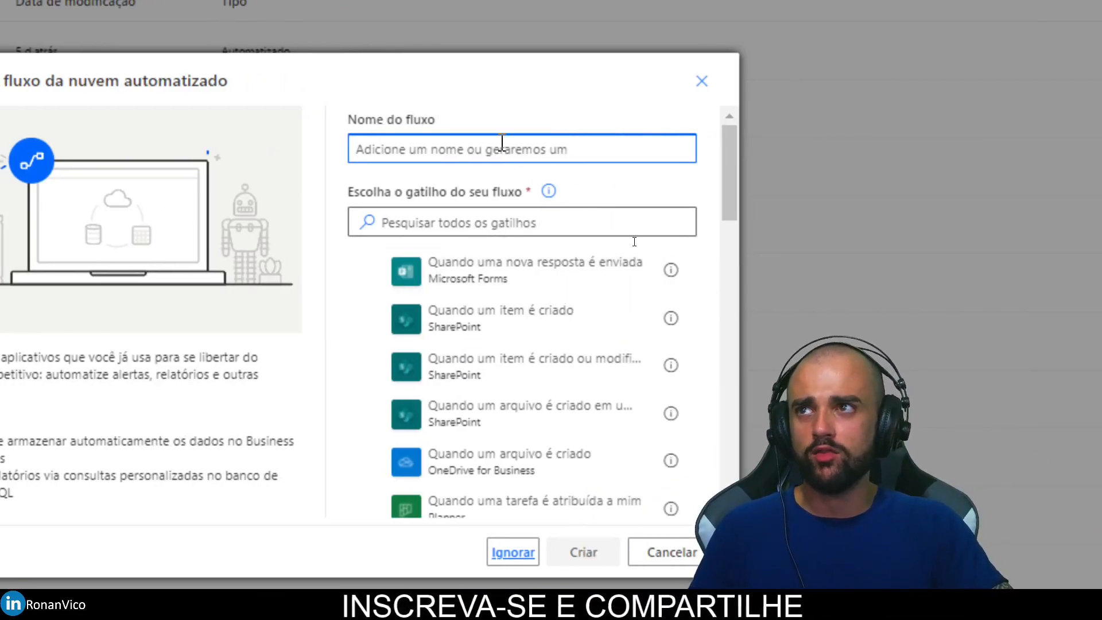
{"action": "type", "text": "Enviar "}
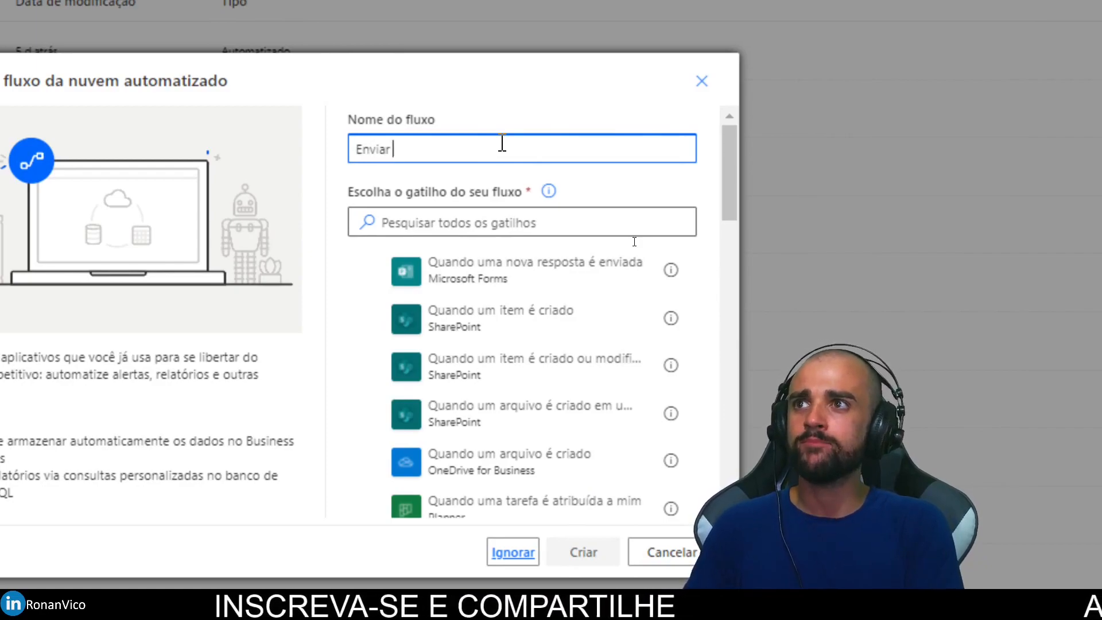
{"action": "type", "text": "anexo do forms por e-mai"}
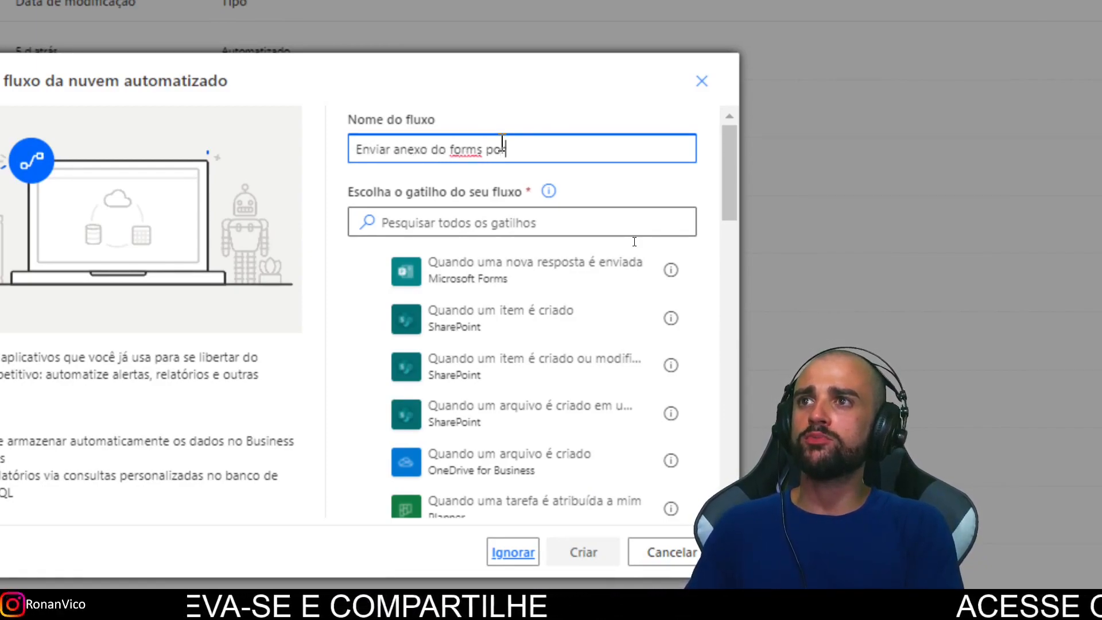
{"action": "type", "text": "l"}
{"action": "left_click", "coordinate": [402, 222]}
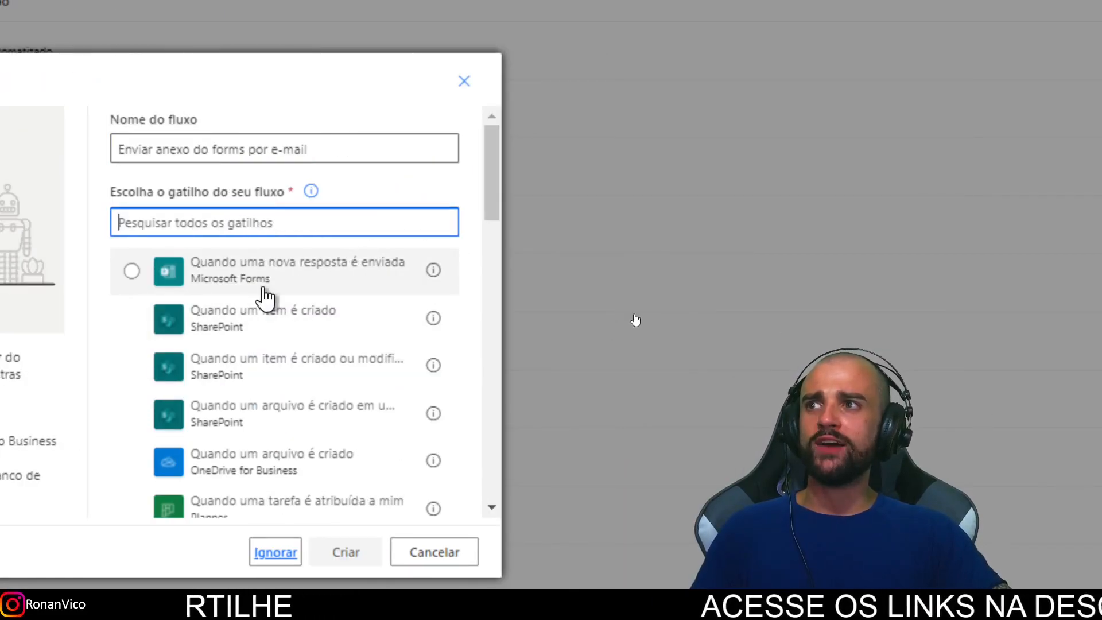
{"action": "left_click", "coordinate": [377, 273]}
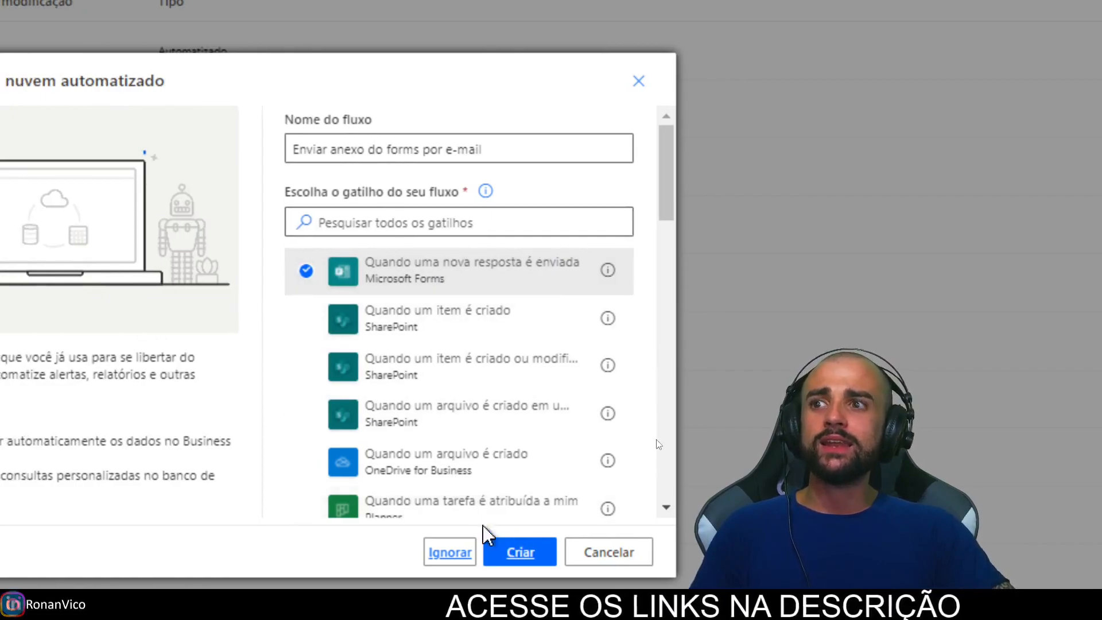
{"action": "left_click", "coordinate": [453, 488]}
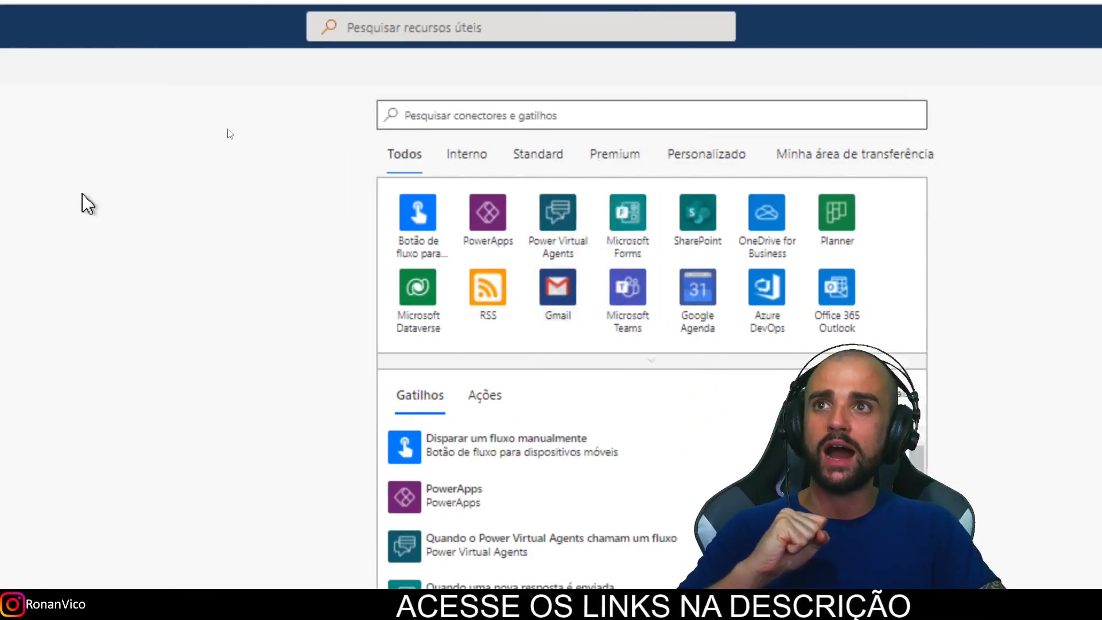
Step: Rename the flow 'Enviar anexos do forms por e-ma' and add the Forms trigger 'Quando uma nova resposta é enviada'
{"action": "left_click", "coordinate": [280, 99]}
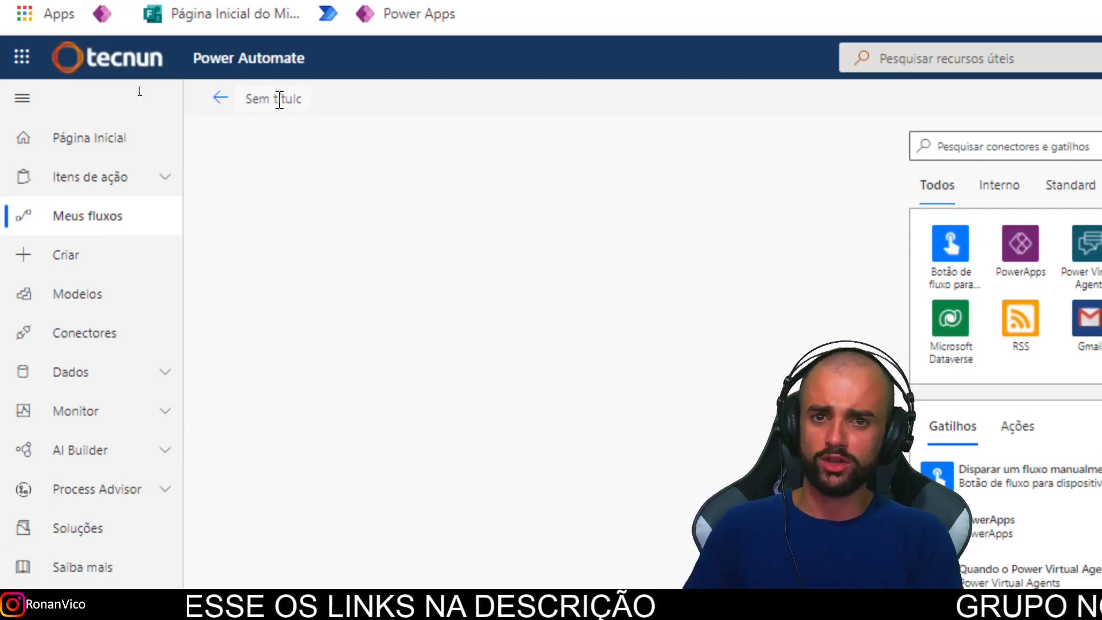
{"action": "type", "text": "Enviar anexos d"}
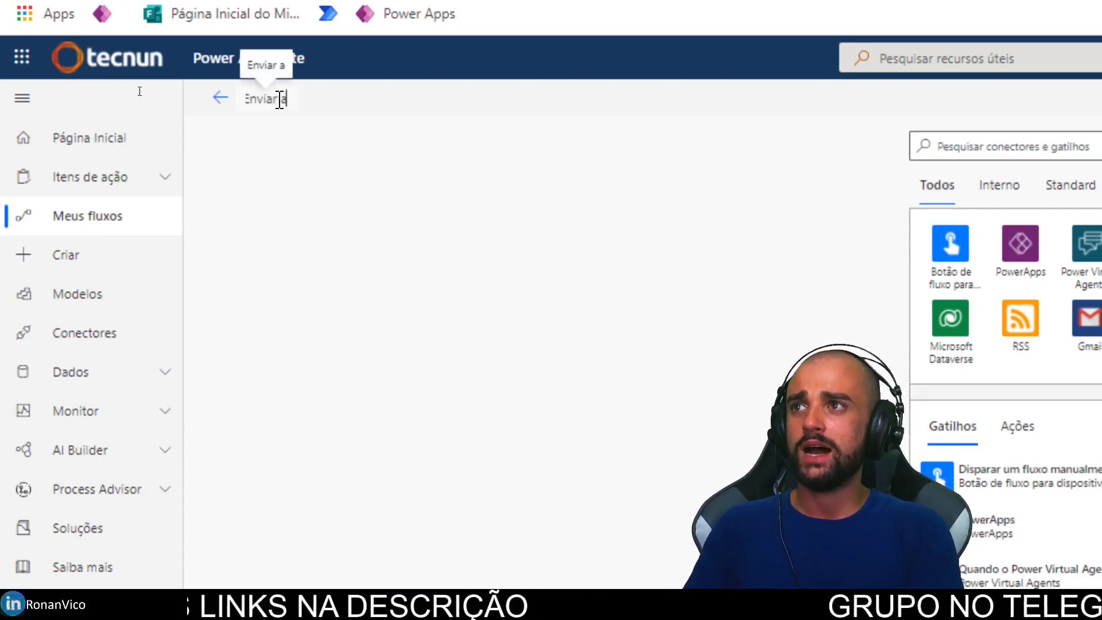
{"action": "type", "text": "o forms por e-ma"}
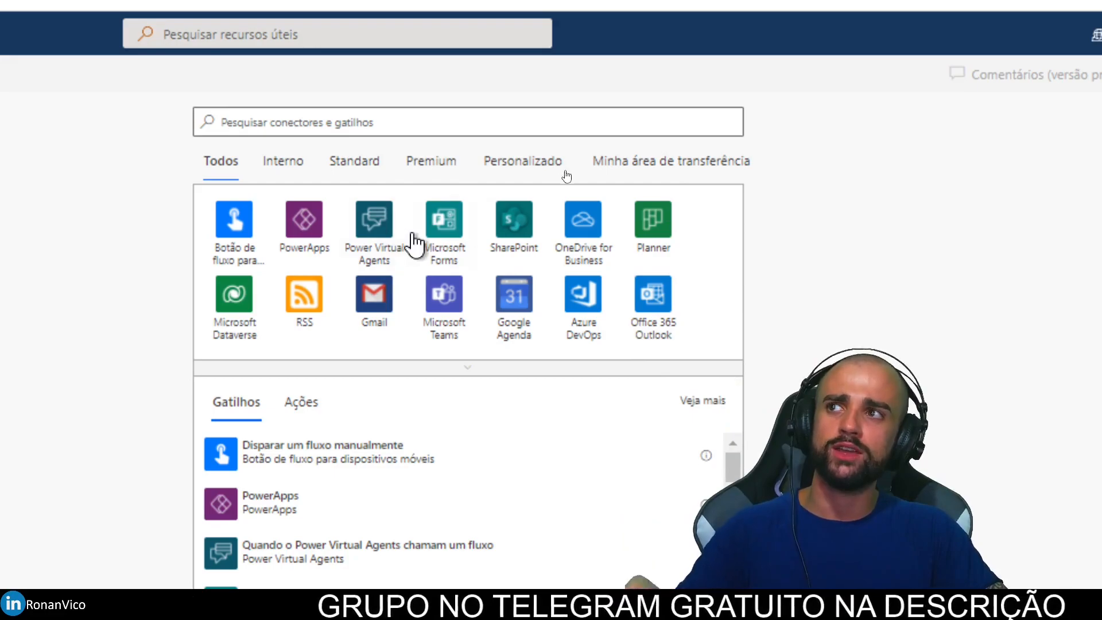
{"action": "left_click", "coordinate": [441, 233]}
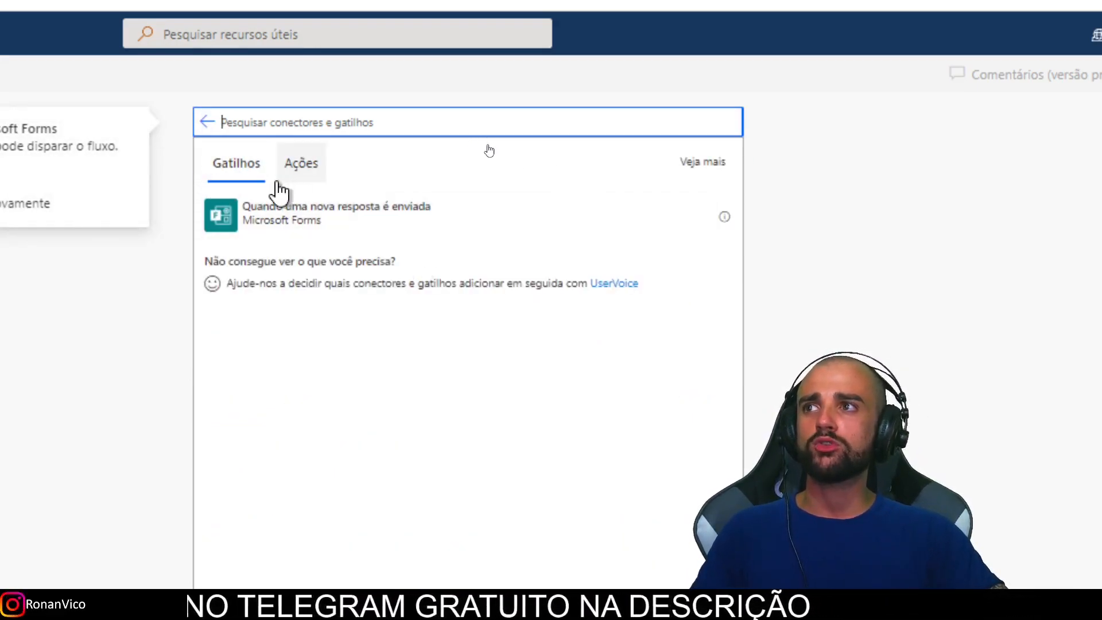
{"action": "left_click", "coordinate": [244, 175]}
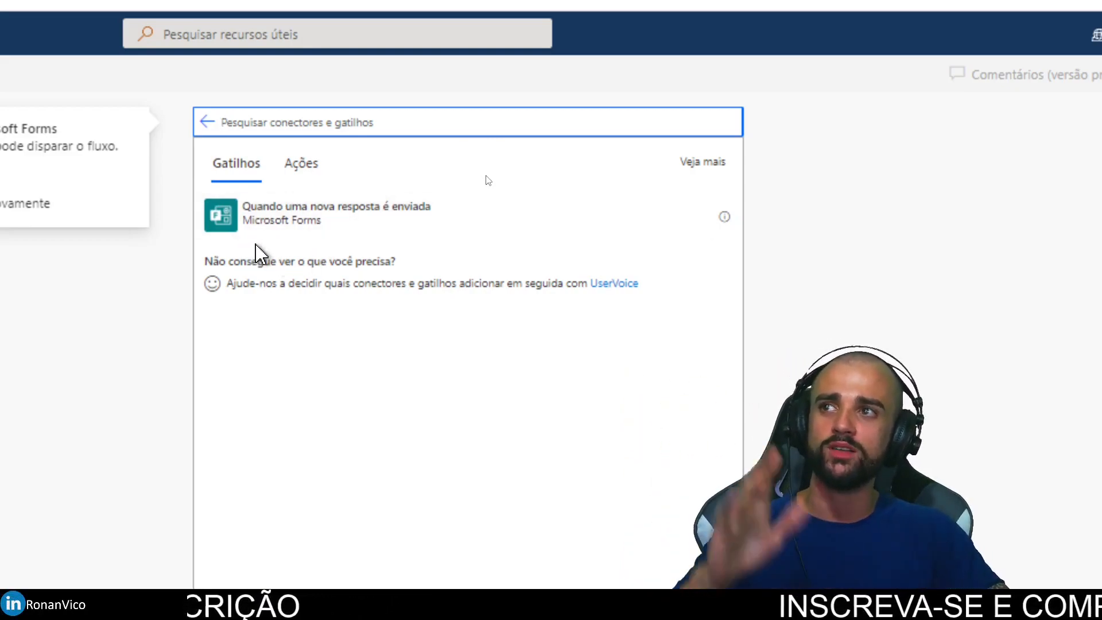
{"action": "left_click", "coordinate": [370, 230]}
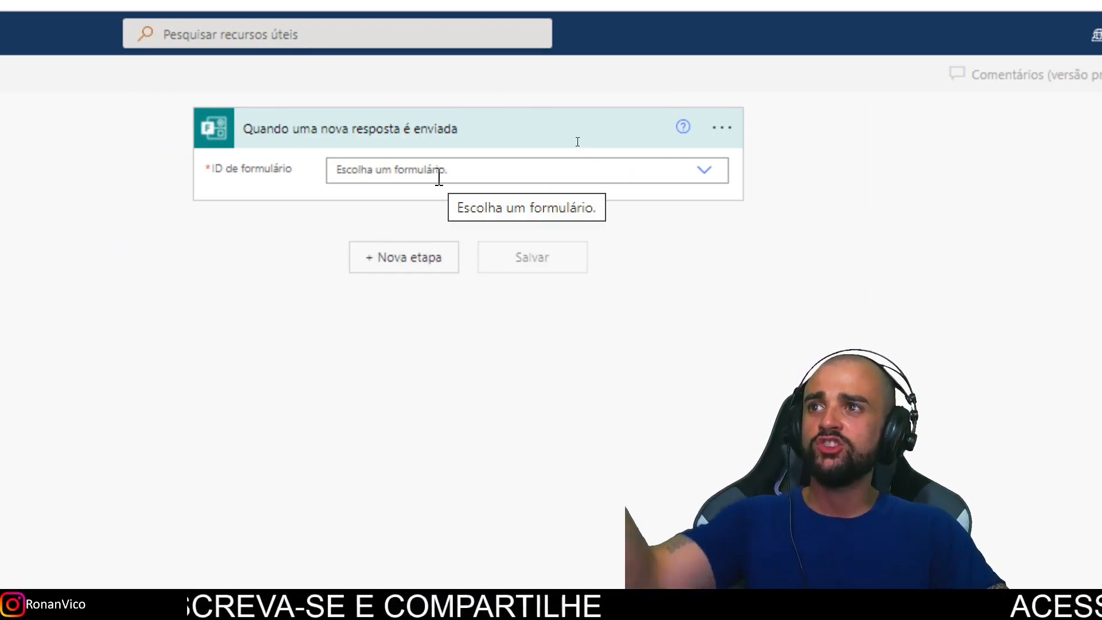
Step: Check the trigger's form list, then locate the FormId part of the form's web address
{"action": "left_click", "coordinate": [695, 177]}
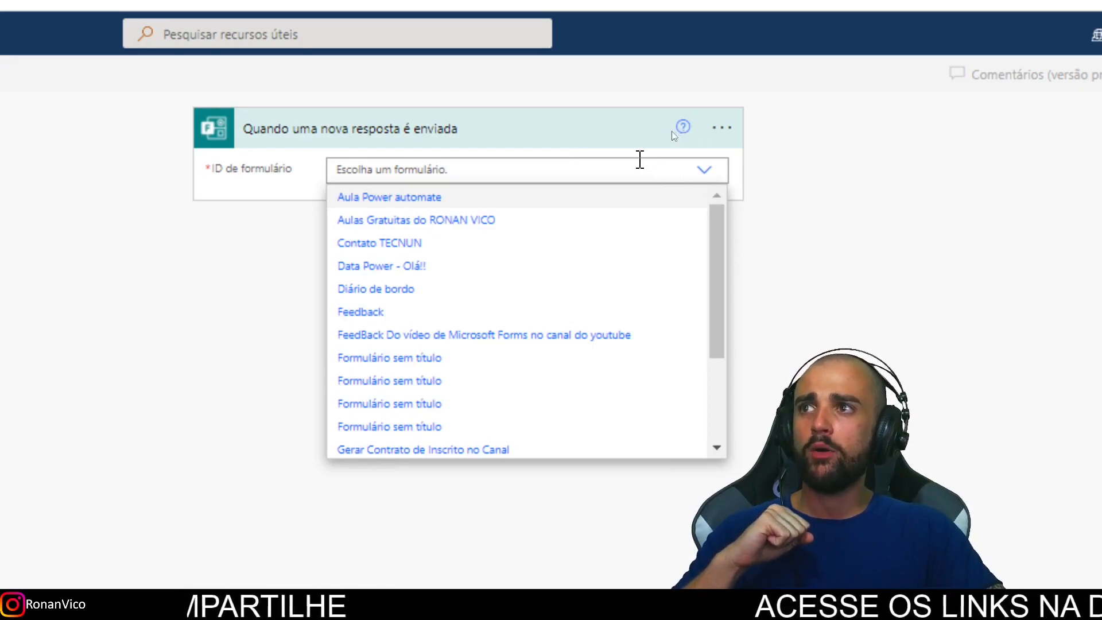
{"action": "scroll", "coordinate": [562, 229], "scroll_direction": "down", "scroll_amount": 5}
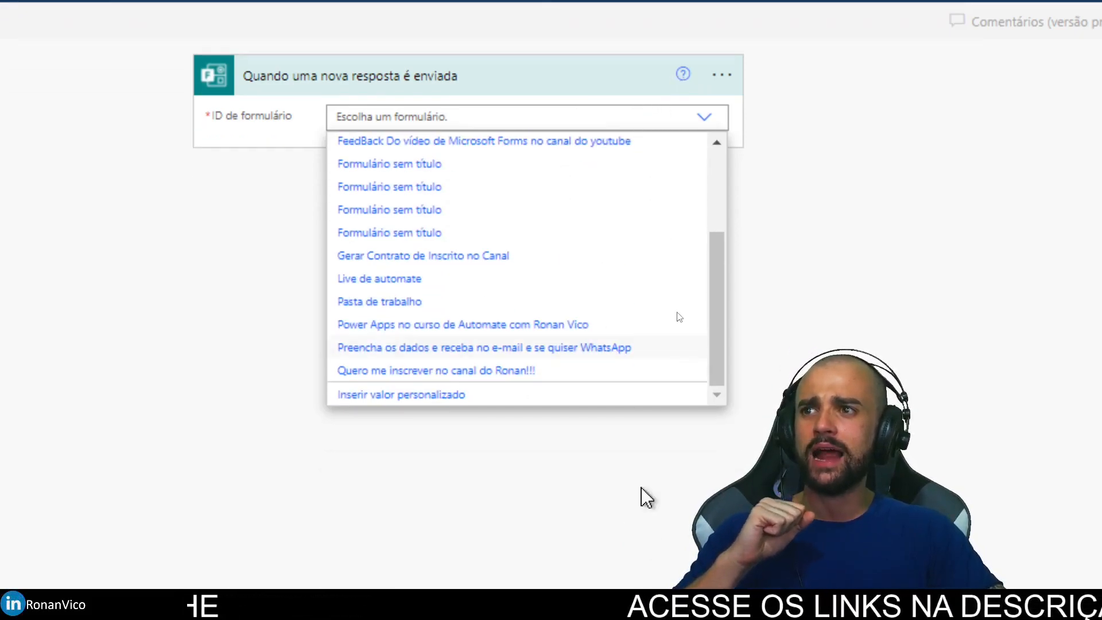
{"action": "scroll", "coordinate": [660, 261], "scroll_direction": "up", "scroll_amount": 5}
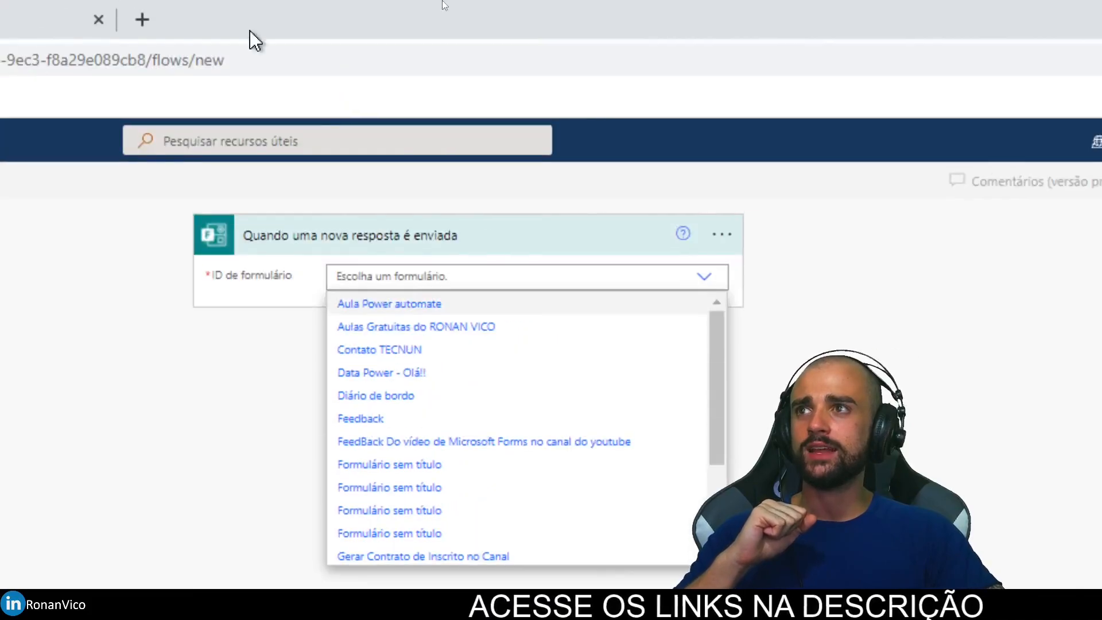
{"action": "left_click", "coordinate": [25, 17]}
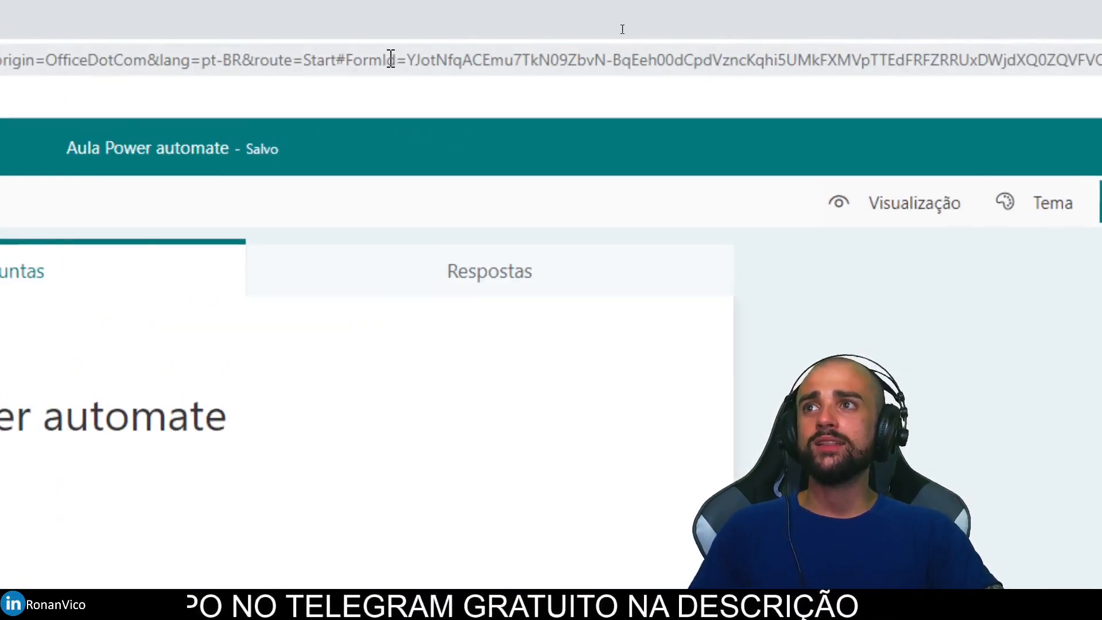
{"action": "left_click_drag", "start_coordinate": [398, 63], "coordinate": [360, 64]}
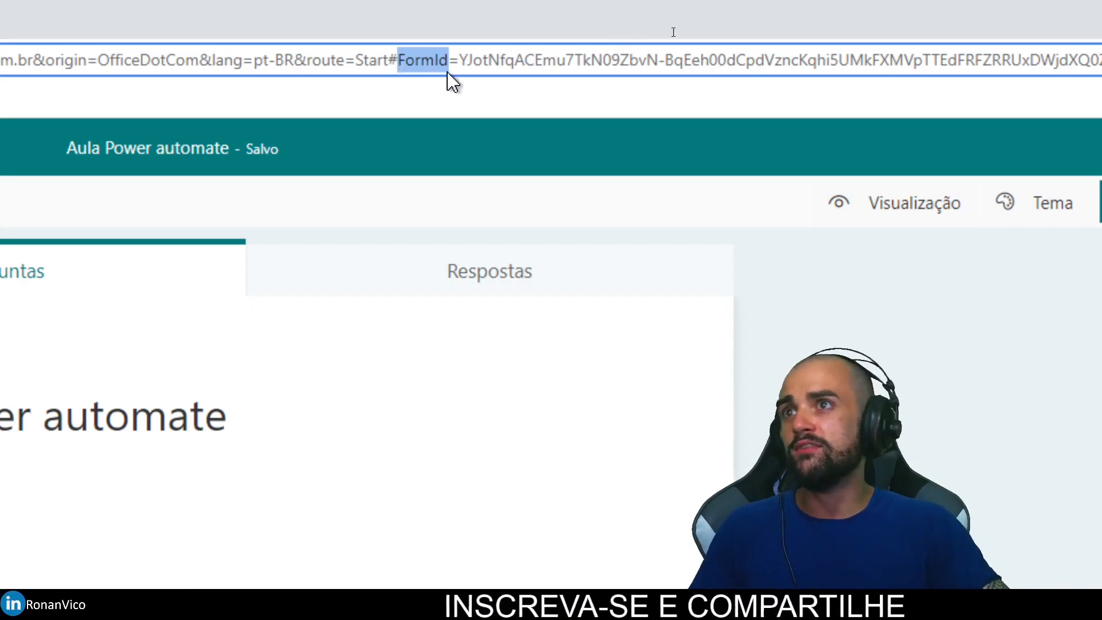
{"action": "left_click", "coordinate": [464, 58]}
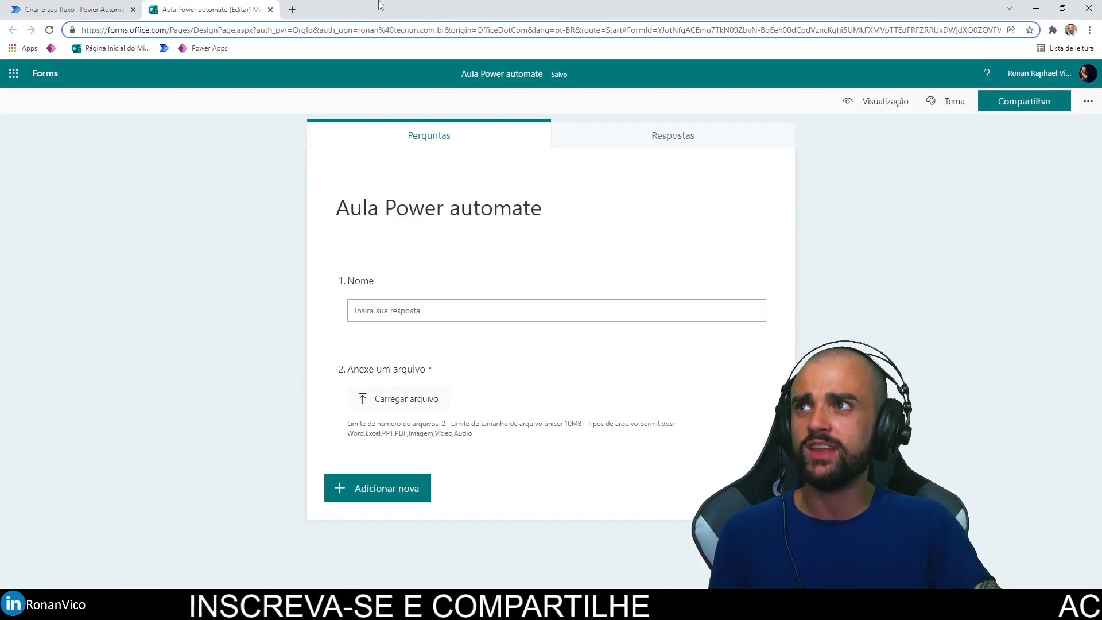
{"action": "left_click", "coordinate": [86, 9]}
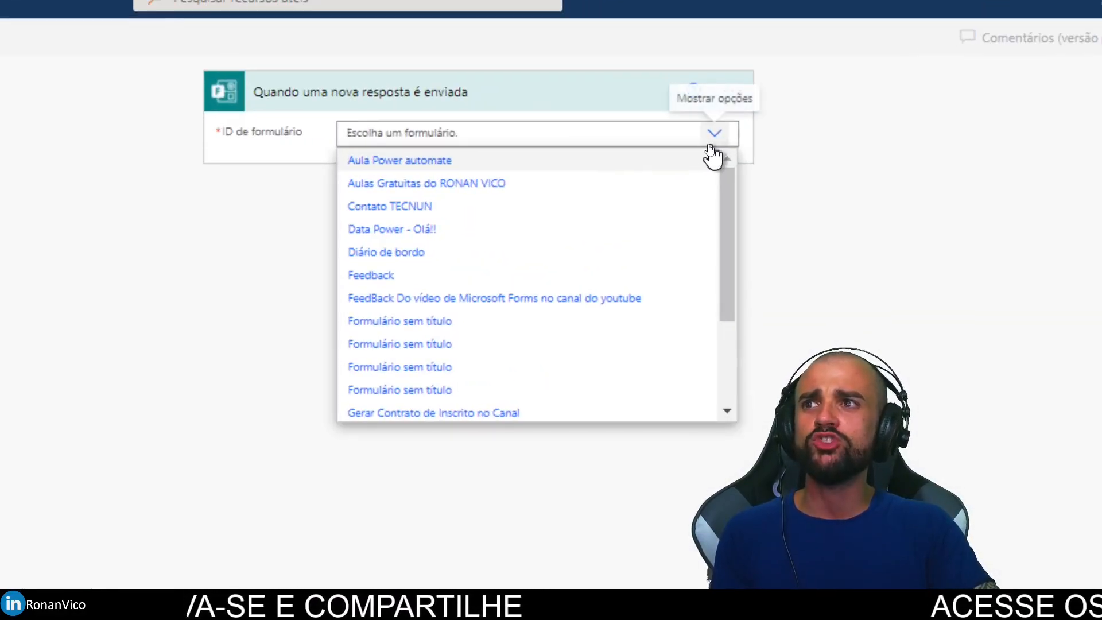
{"action": "left_click", "coordinate": [711, 140]}
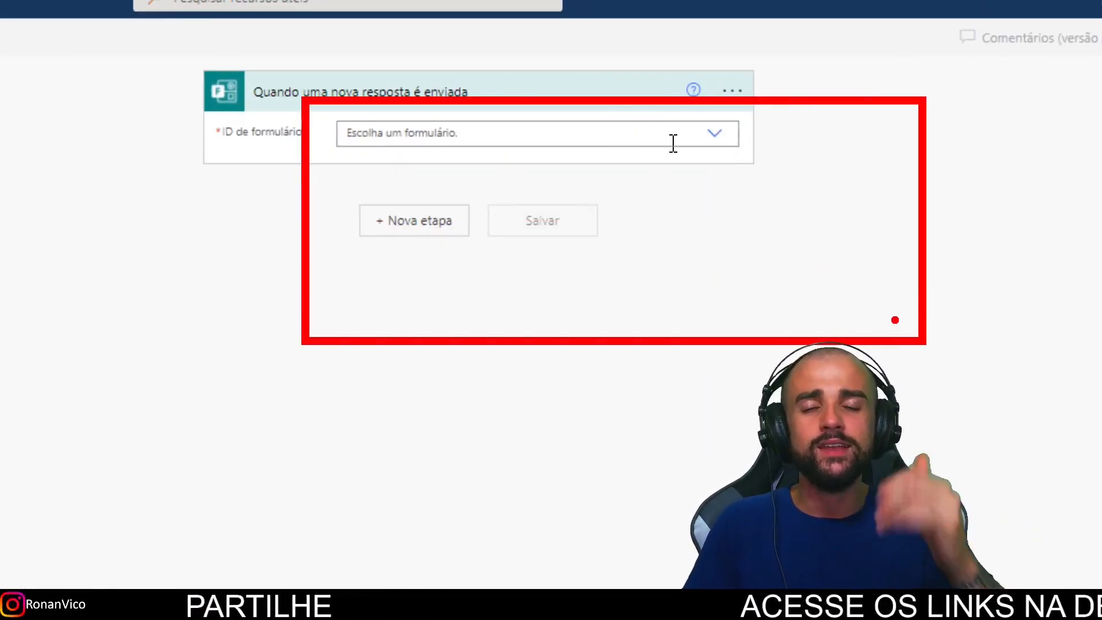
Step: Select and copy the form ID following FormId= in the Forms address bar
{"action": "left_click", "coordinate": [202, 8]}
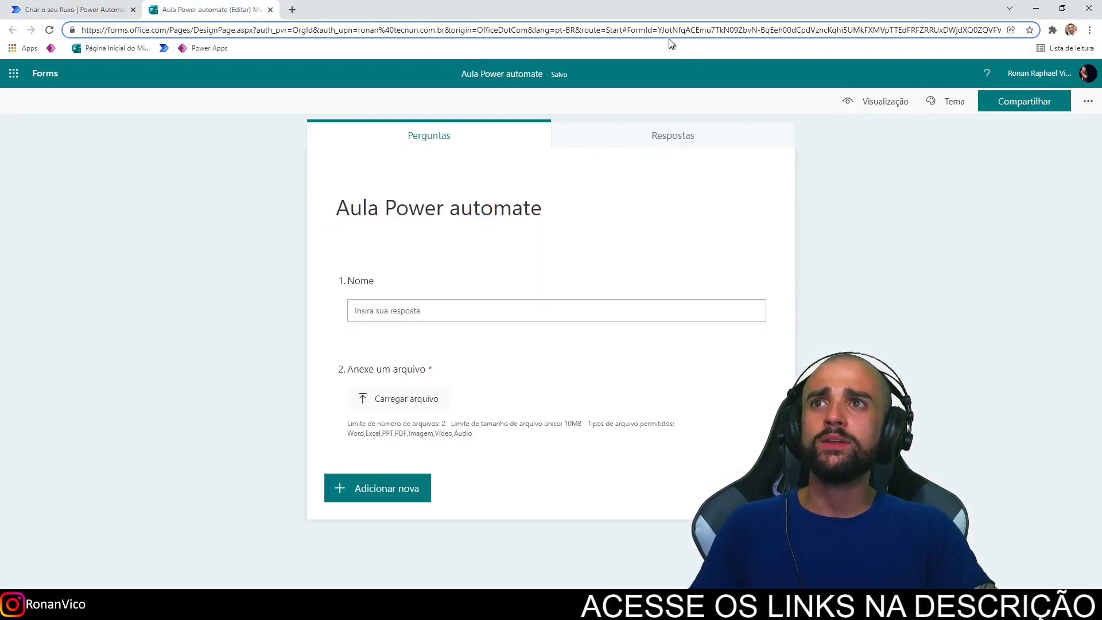
{"action": "left_click", "coordinate": [659, 30]}
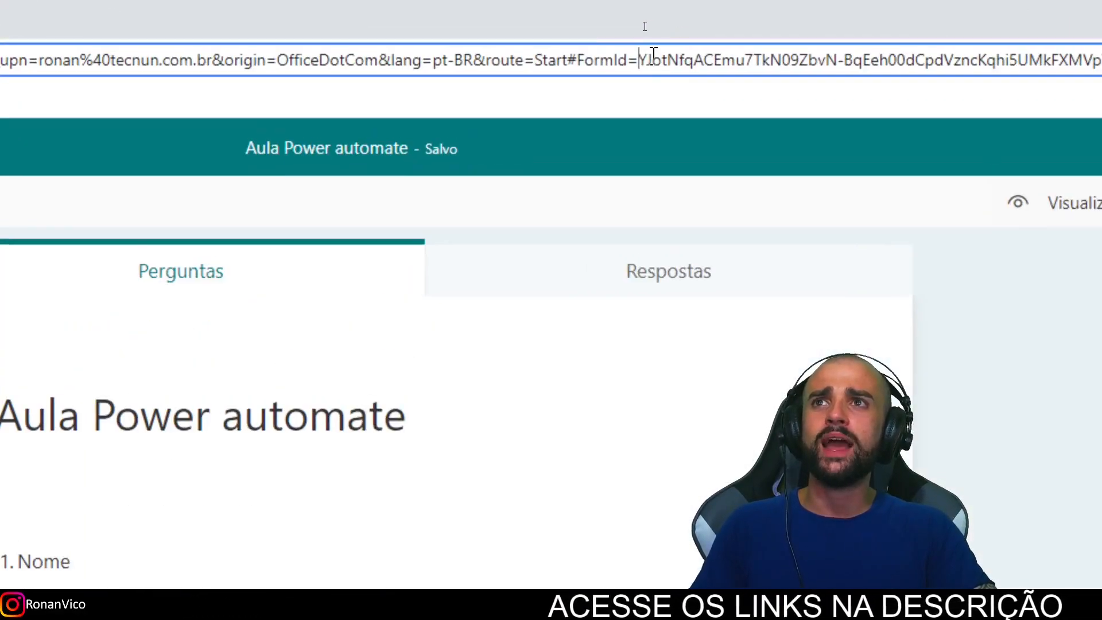
{"action": "left_click_drag", "start_coordinate": [641, 60], "coordinate": [1101, 62]}
{"action": "left_click", "coordinate": [600, 61]}
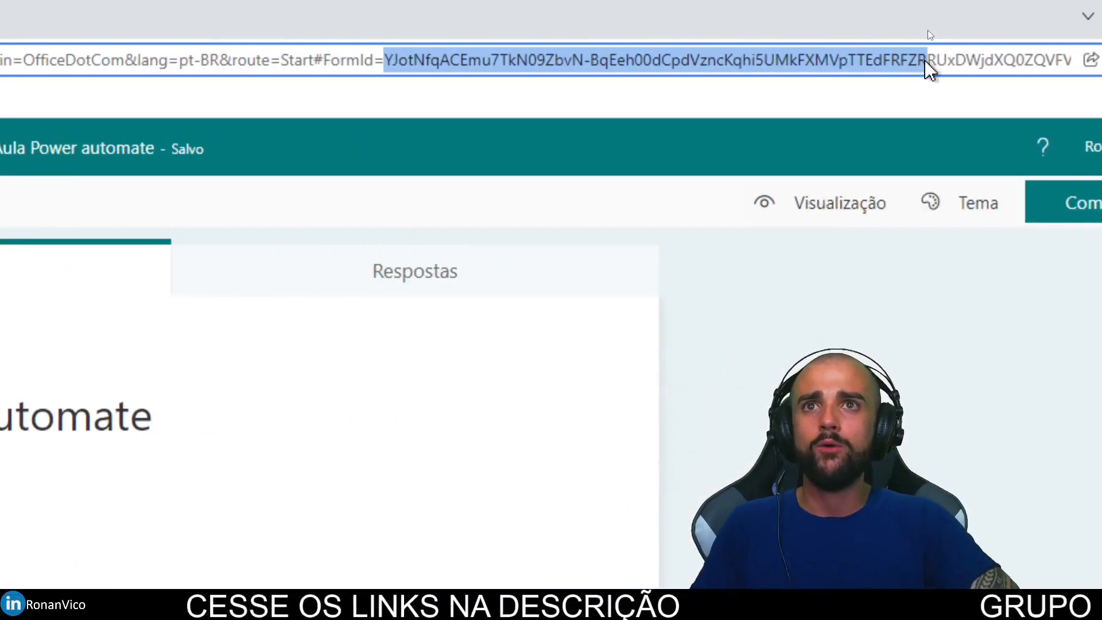
{"action": "left_click_drag", "start_coordinate": [925, 61], "coordinate": [924, 61]}
{"action": "key", "text": "ctrl+c"}
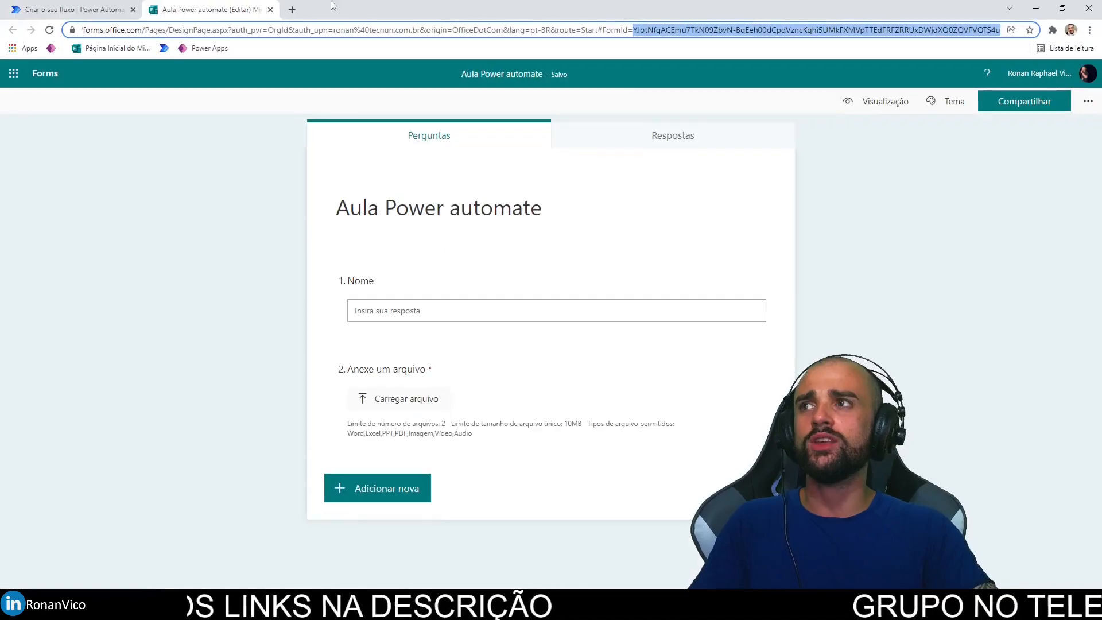
{"action": "key", "text": "ctrl+shift+Tab"}
Step: Paste the form ID into the trigger's Form ID field as a custom value
{"action": "left_click", "coordinate": [634, 143]}
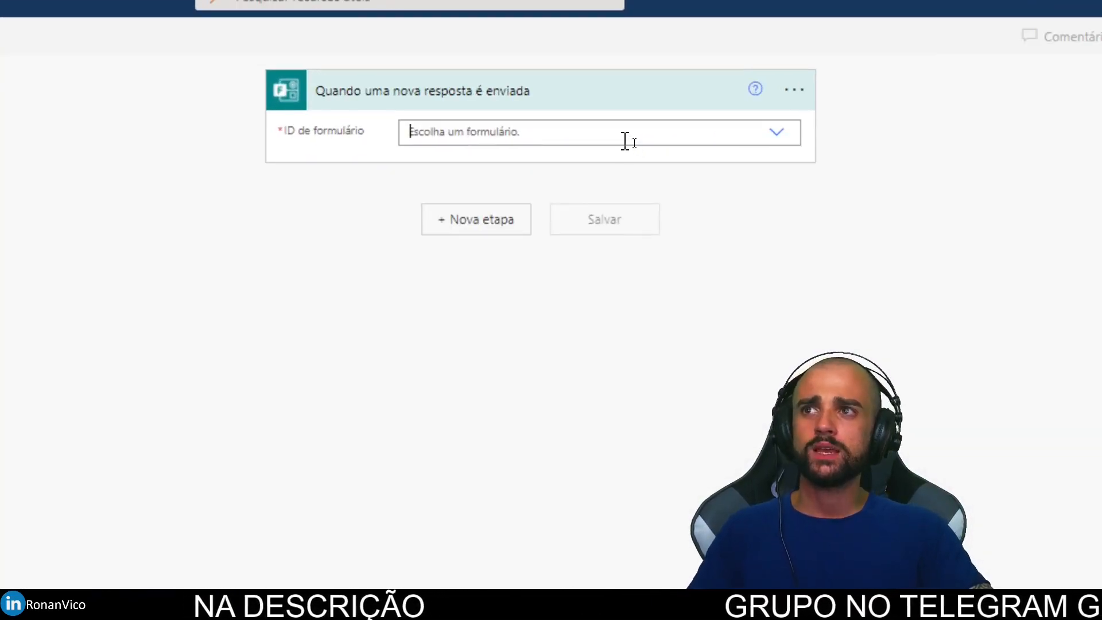
{"action": "type", "text": "YJotNfqACEmu7TkN09ZbvN-"}
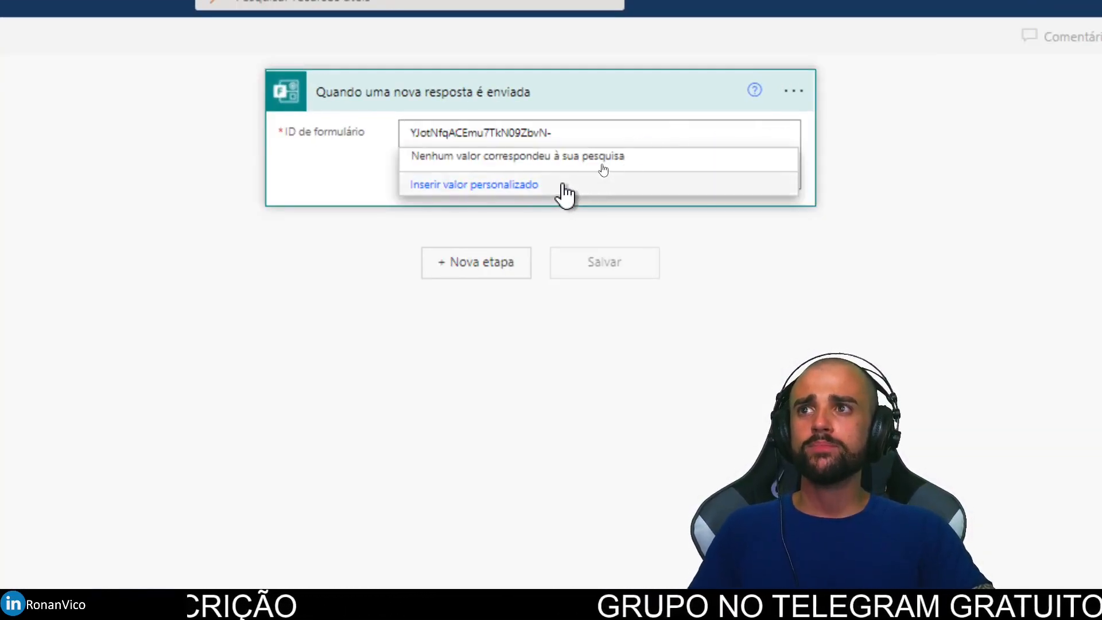
{"action": "left_click", "coordinate": [483, 189]}
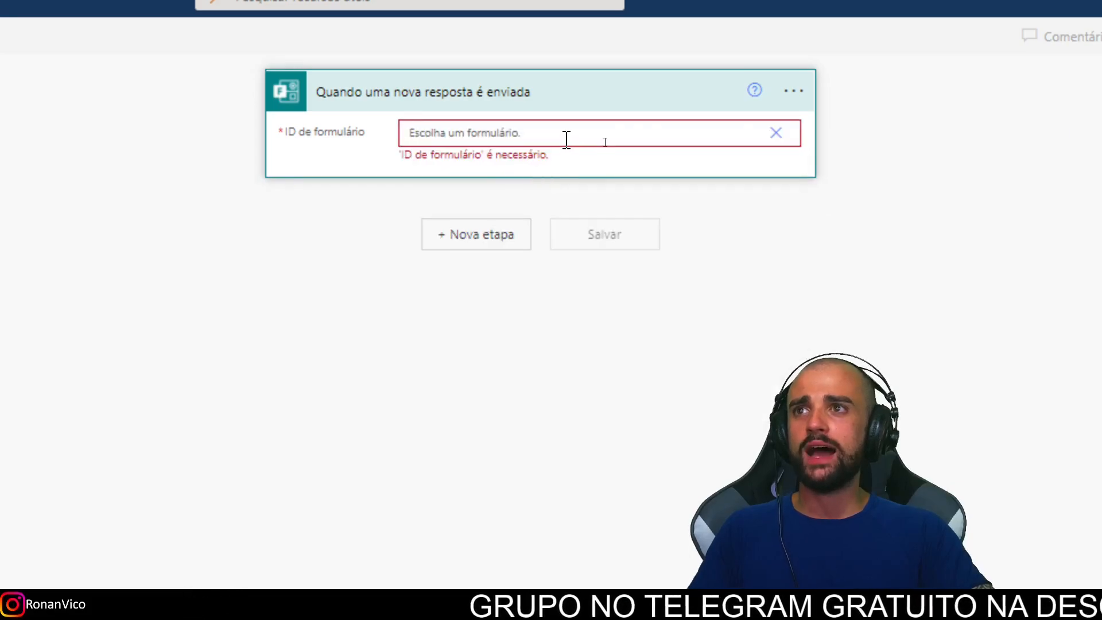
{"action": "key", "text": "ctrl+v"}
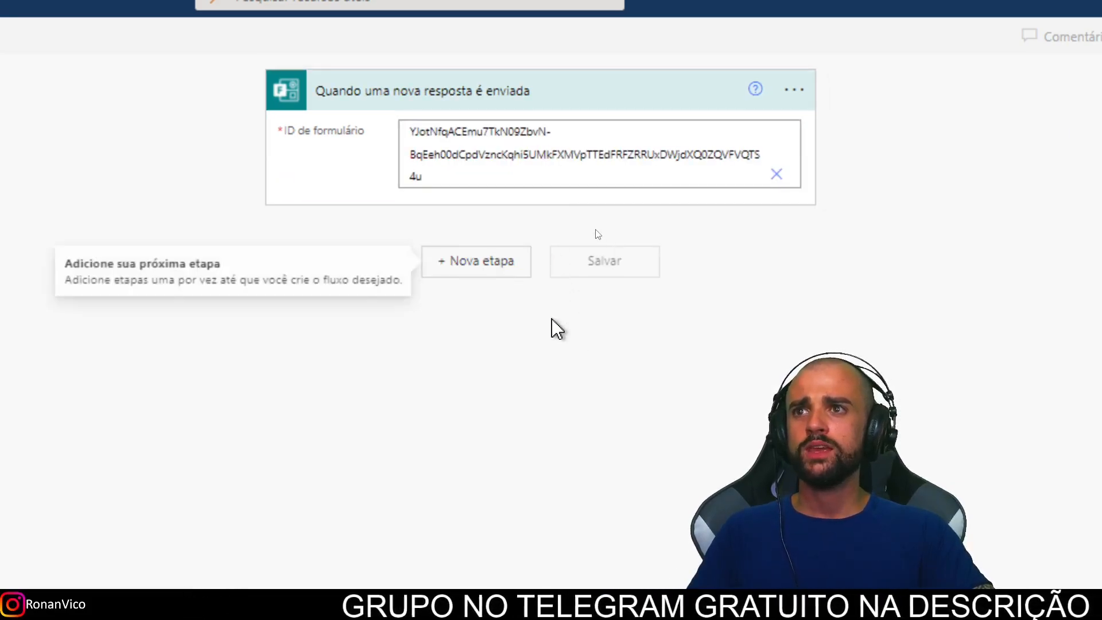
Step: Add a step after the trigger and search 'forms' to list the Microsoft Forms actions
{"action": "left_click", "coordinate": [513, 269]}
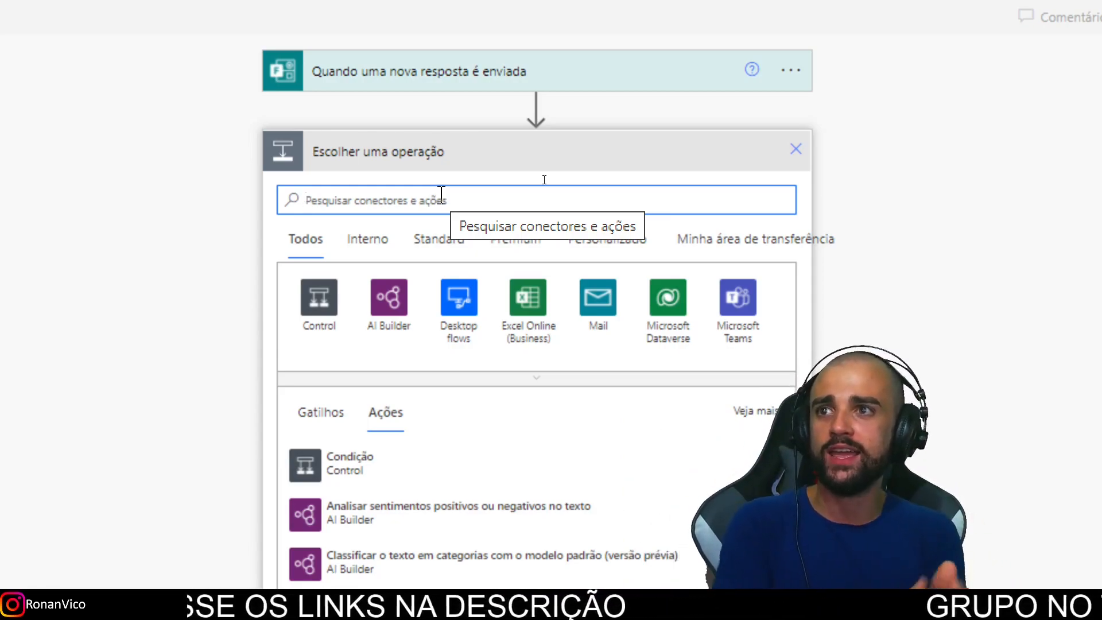
{"action": "type", "text": "forms"}
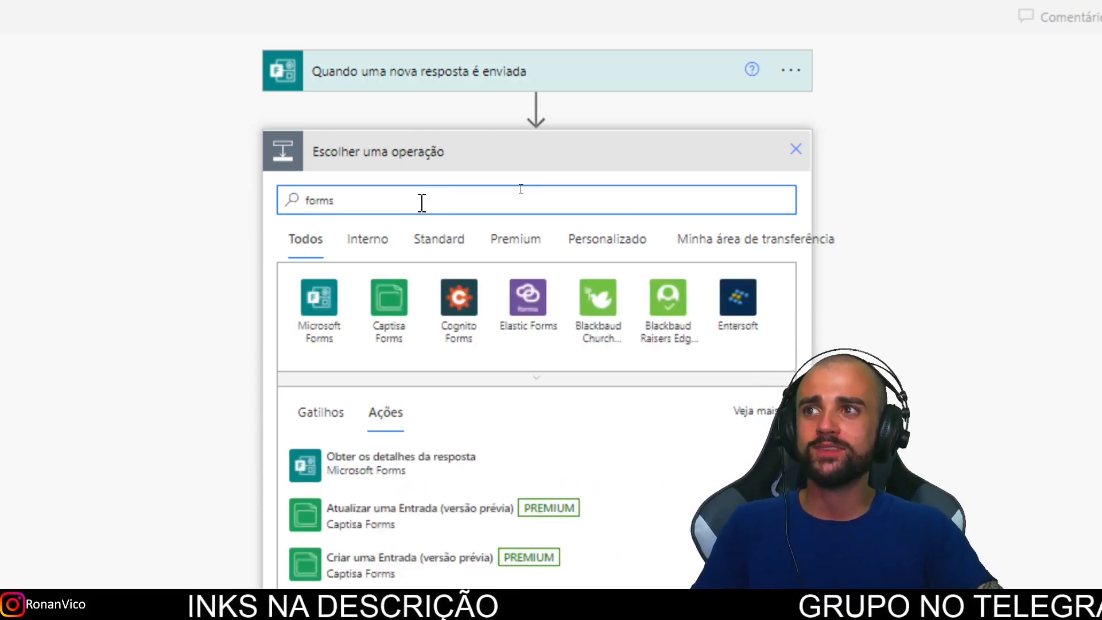
{"action": "left_click", "coordinate": [319, 310]}
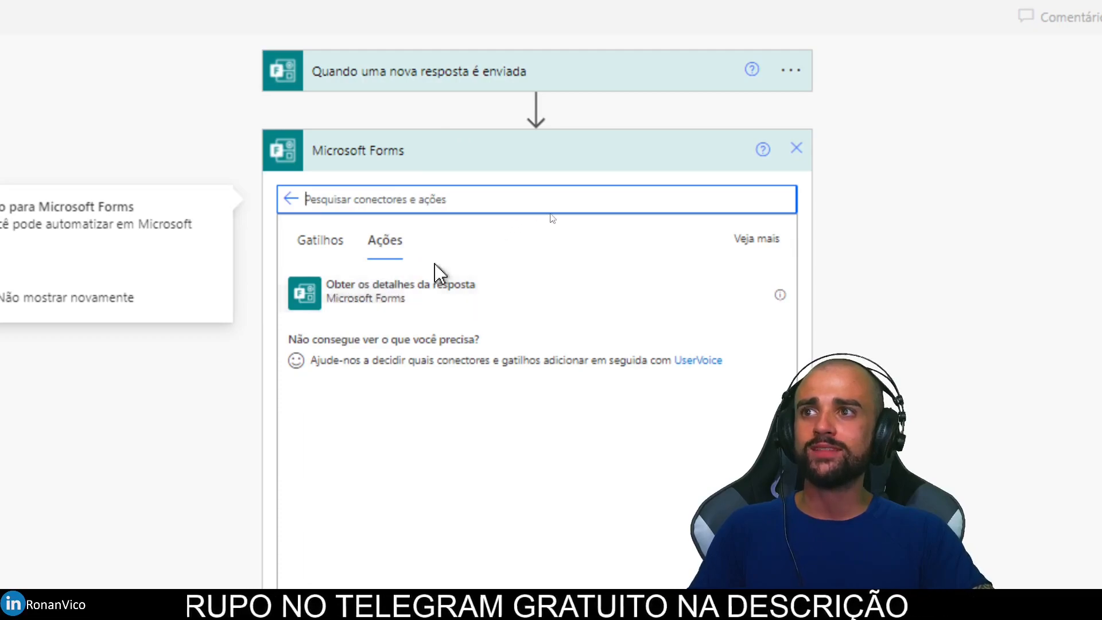
{"action": "left_click", "coordinate": [575, 235]}
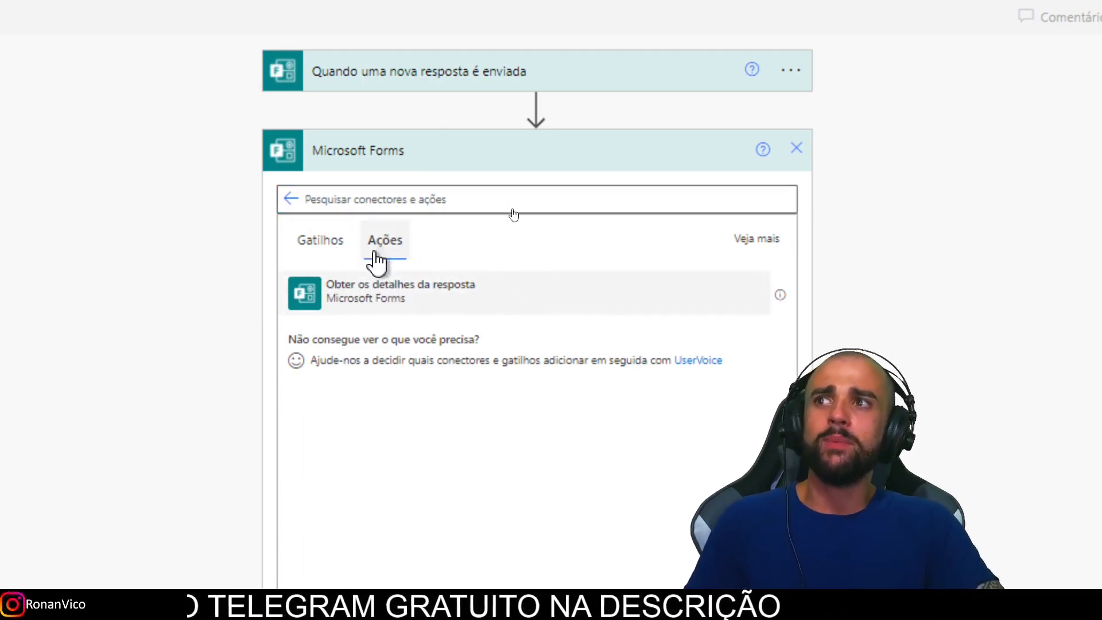
Step: Add 'Obter os detalhes da resposta' using the copied form ID as a custom value
{"action": "left_click", "coordinate": [385, 291]}
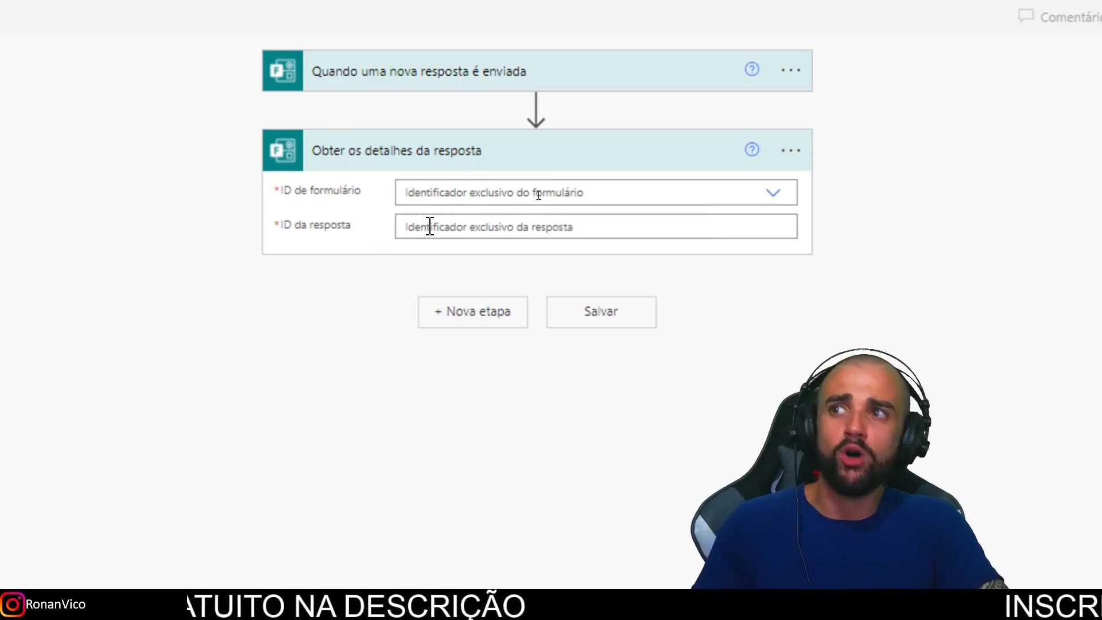
{"action": "left_click", "coordinate": [504, 192]}
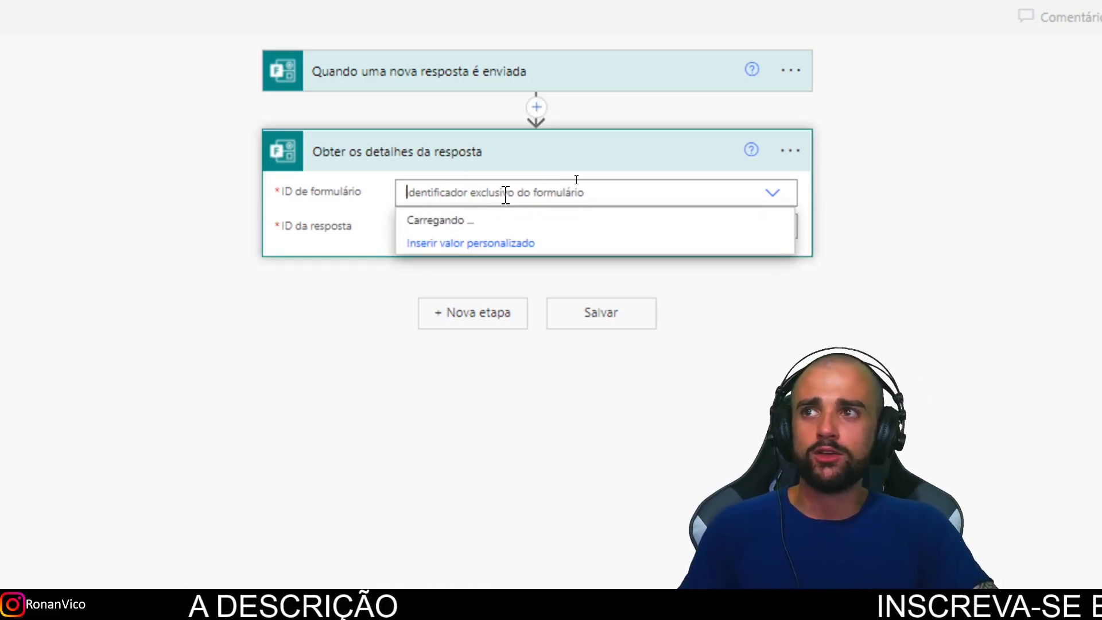
{"action": "type", "text": "YJotNfqACEmu7TkN09ZbvN-"}
{"action": "left_click", "coordinate": [523, 245]}
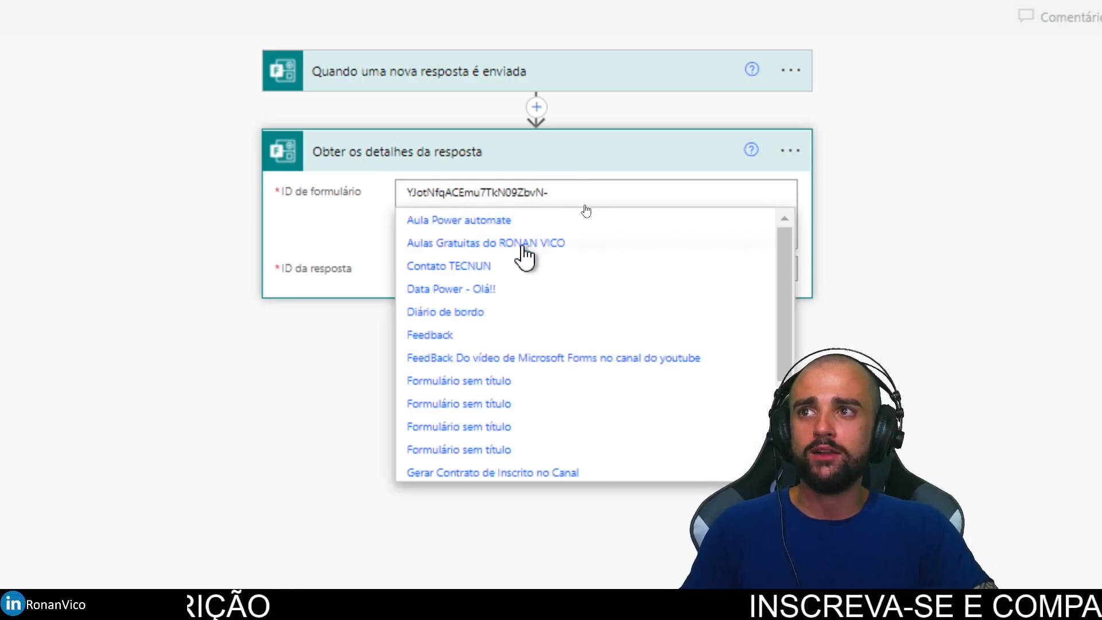
{"action": "key", "text": "ctrl+v"}
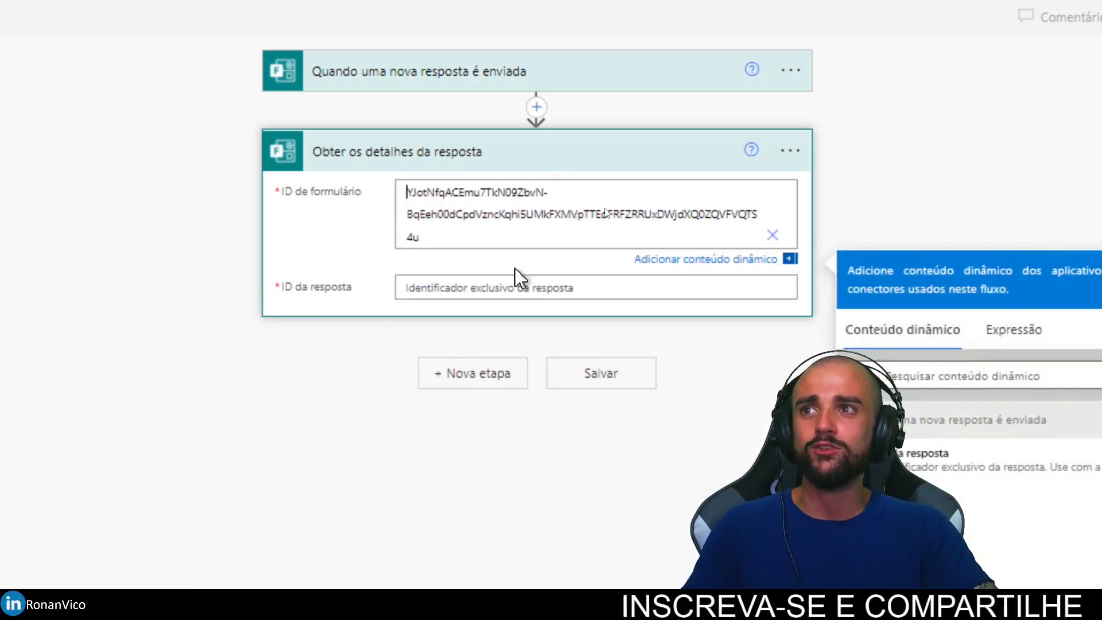
Step: Set its ID da resposta to the trigger's dynamic value and add another step
{"action": "left_click", "coordinate": [435, 291]}
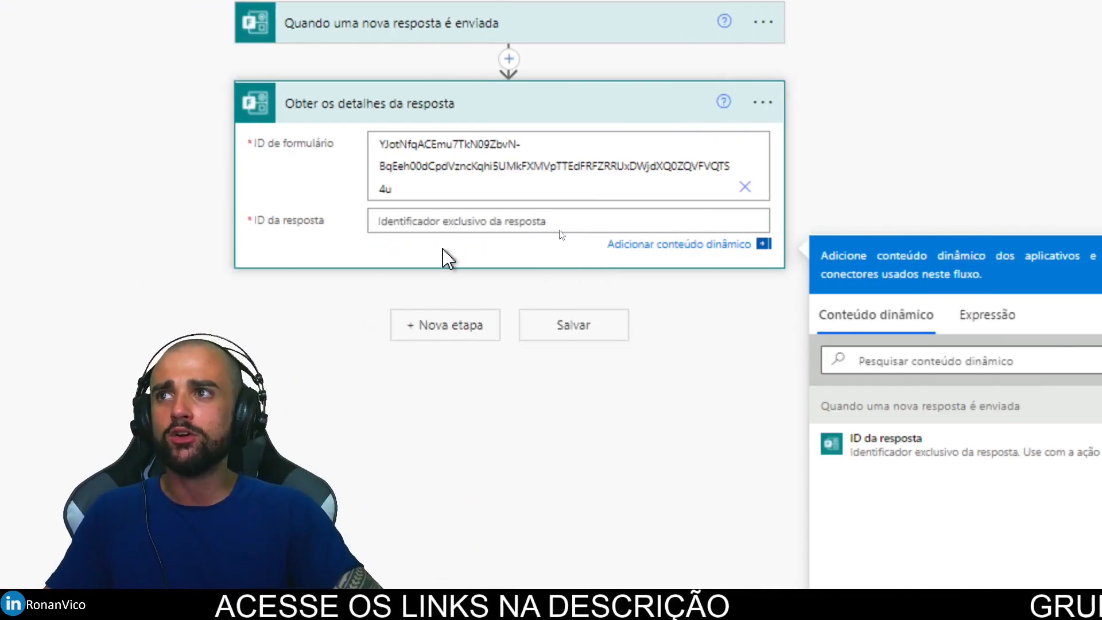
{"action": "left_click", "coordinate": [281, 221]}
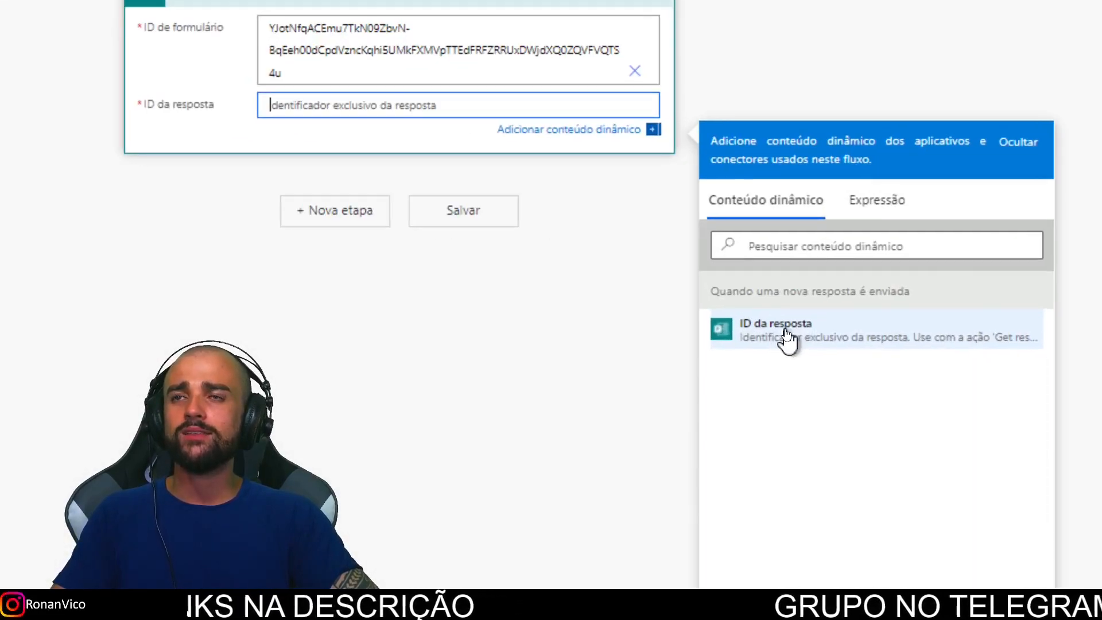
{"action": "left_click", "coordinate": [786, 334]}
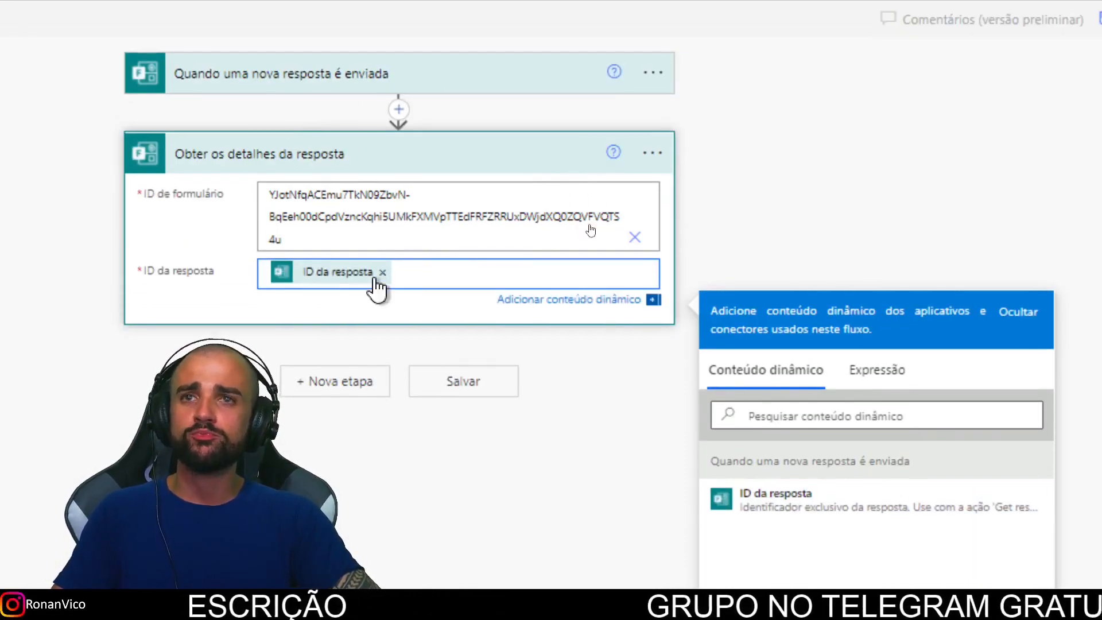
{"action": "left_click", "coordinate": [214, 276]}
{"action": "left_click", "coordinate": [665, 382]}
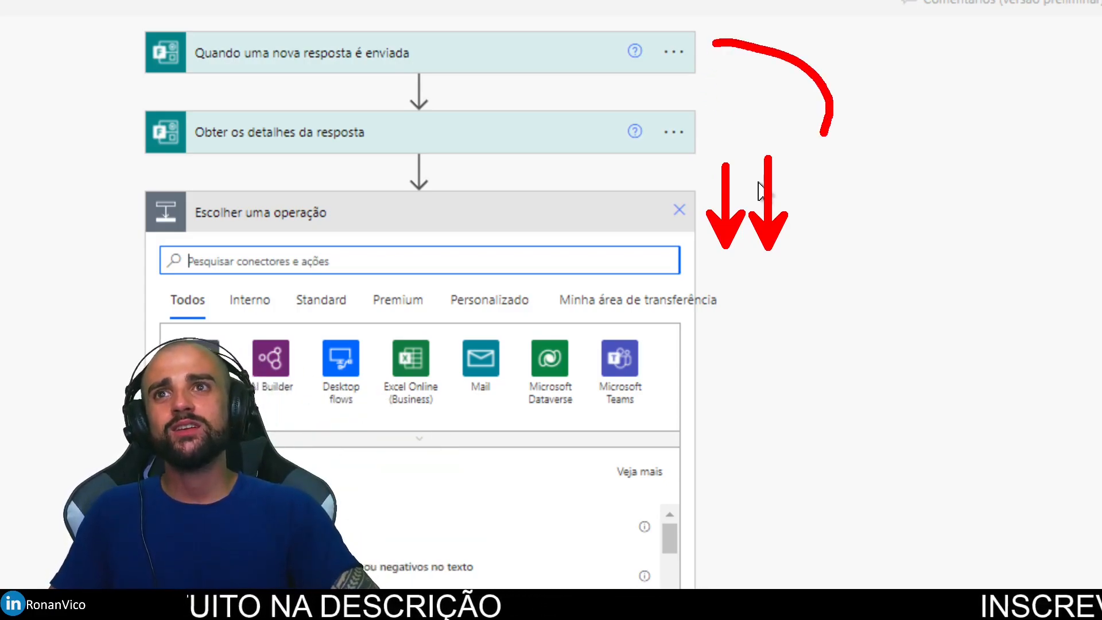
Step: Search 'compor' and add the Compor data operation as the third step
{"action": "key", "text": "Escape"}
{"action": "left_click", "coordinate": [266, 259]}
{"action": "type", "text": "compor"}
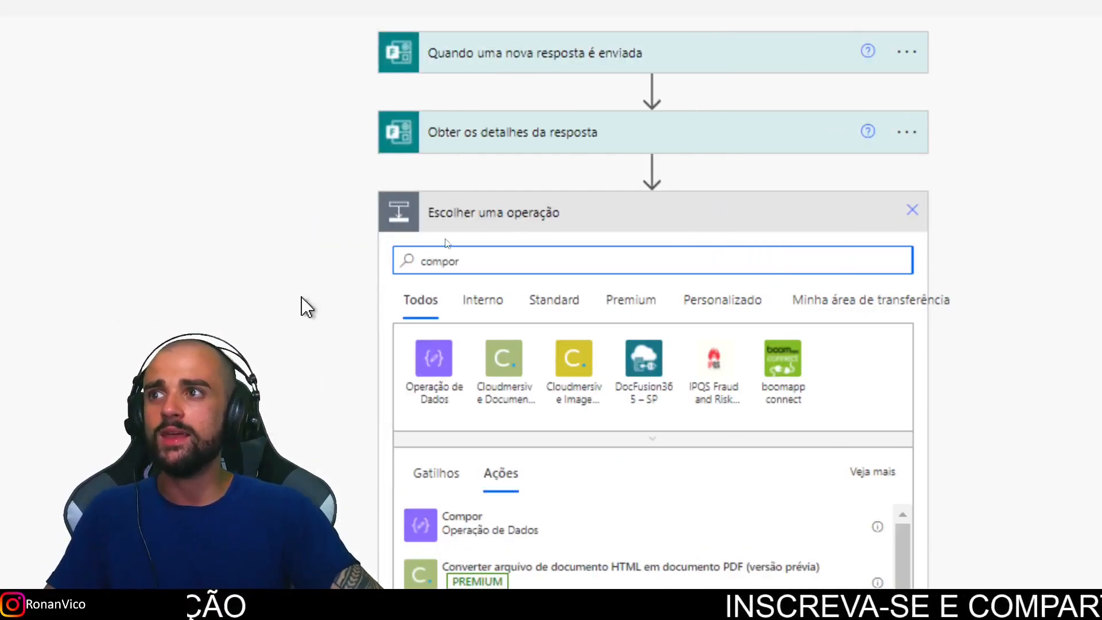
{"action": "left_click", "coordinate": [487, 519]}
{"action": "left_click", "coordinate": [573, 252]}
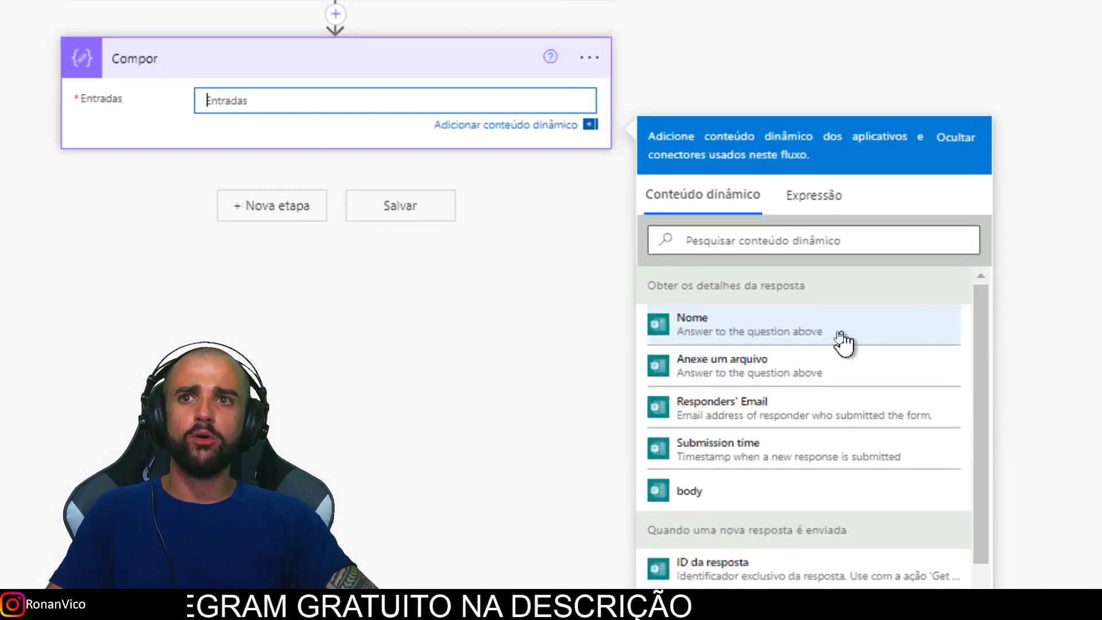
Step: Put the Nome and Anexe um arquivo answers on separate lines in Entradas, then save
{"action": "left_click", "coordinate": [830, 328]}
{"action": "key", "text": "Return"}
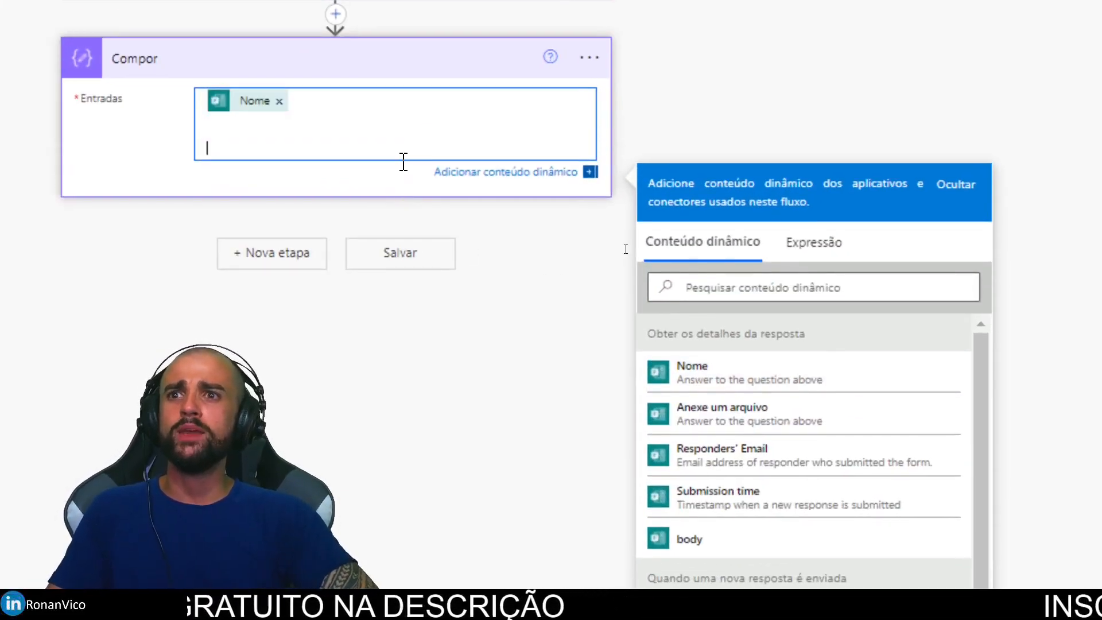
{"action": "scroll", "coordinate": [689, 396], "scroll_direction": "down", "scroll_amount": 1}
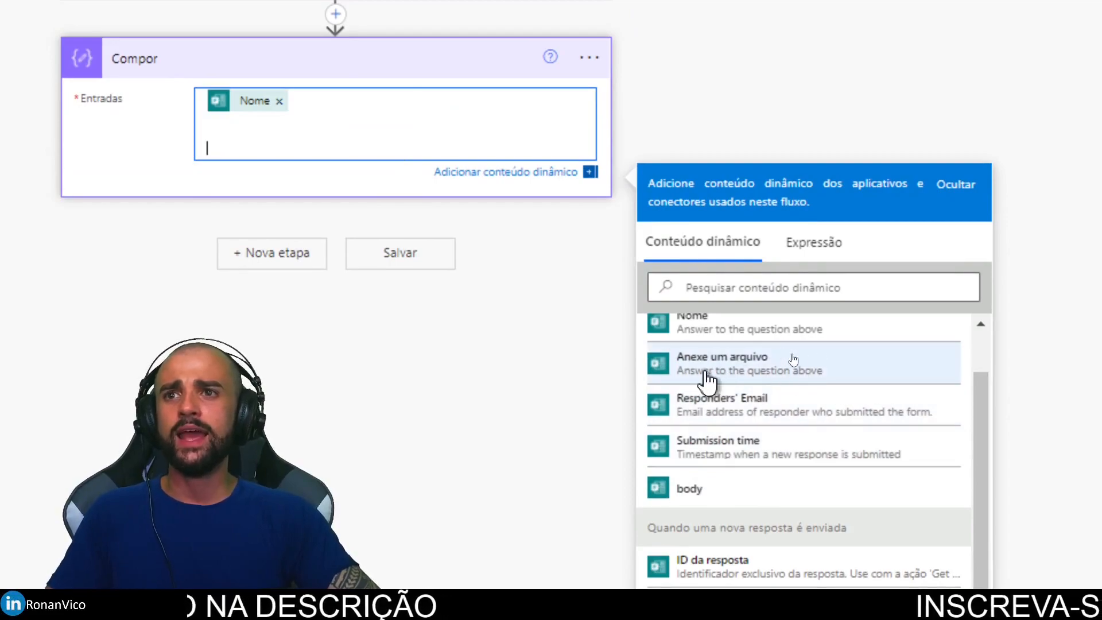
{"action": "left_click", "coordinate": [731, 370]}
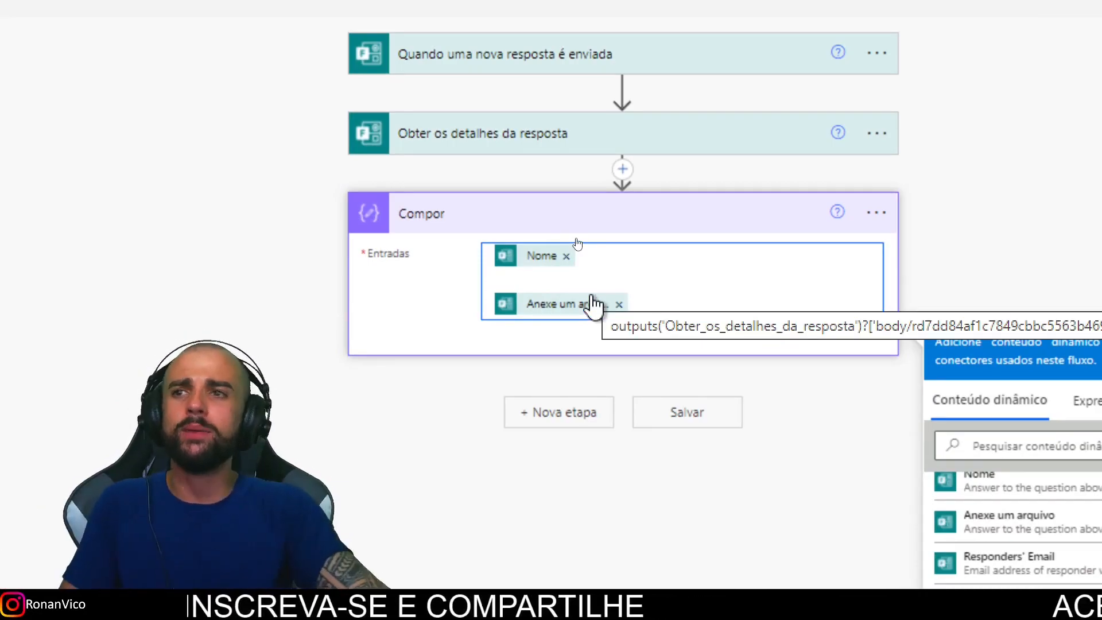
{"action": "left_click", "coordinate": [688, 413]}
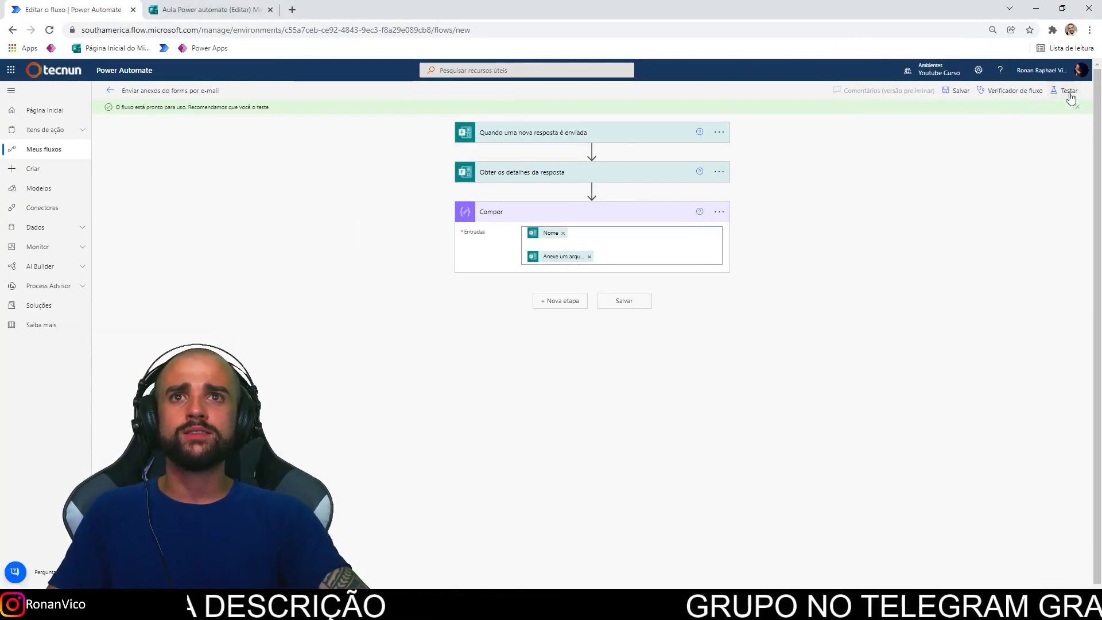
Step: Start a manual test of the flow
{"action": "left_click", "coordinate": [1066, 91]}
{"action": "left_click", "coordinate": [956, 113]}
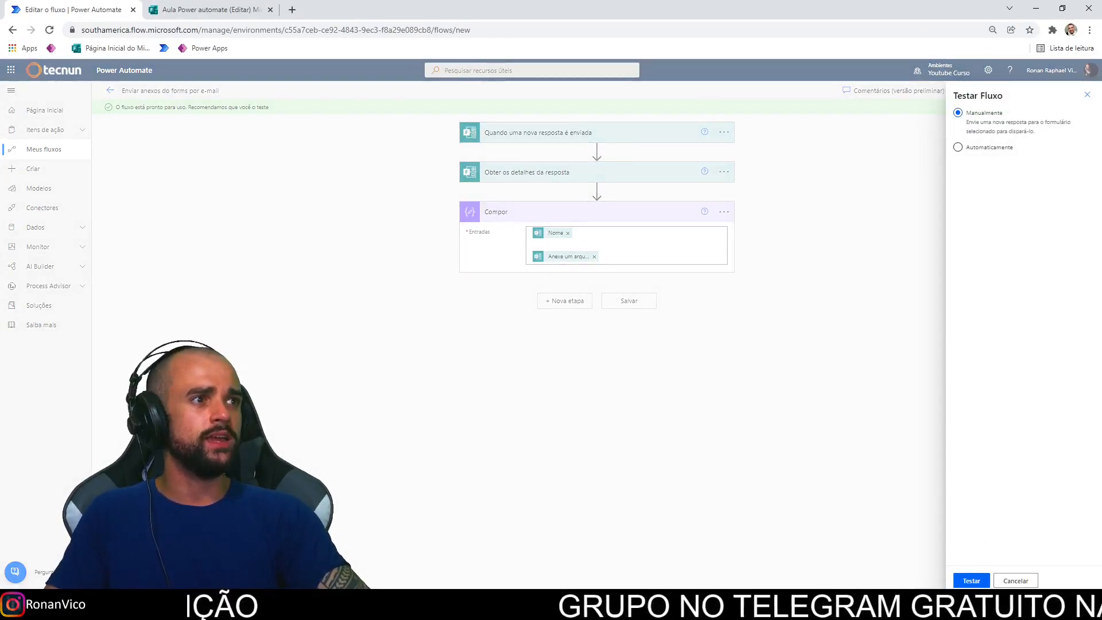
{"action": "left_click", "coordinate": [971, 580]}
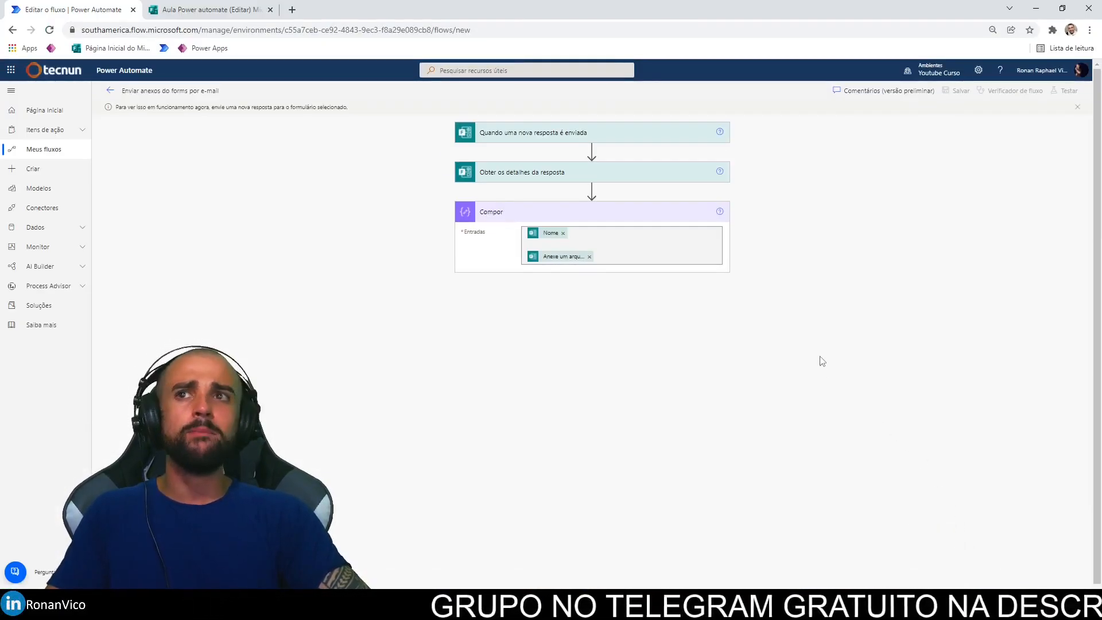
Step: Copy the form's share link and load it in a new browser tab
{"action": "left_click", "coordinate": [229, 9]}
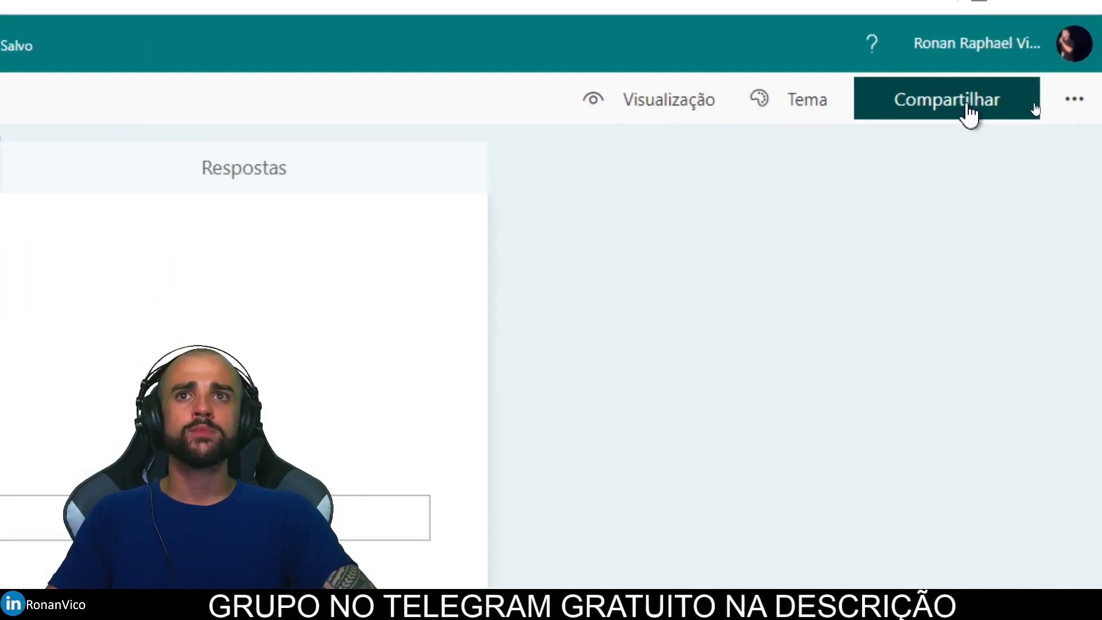
{"action": "left_click", "coordinate": [969, 112]}
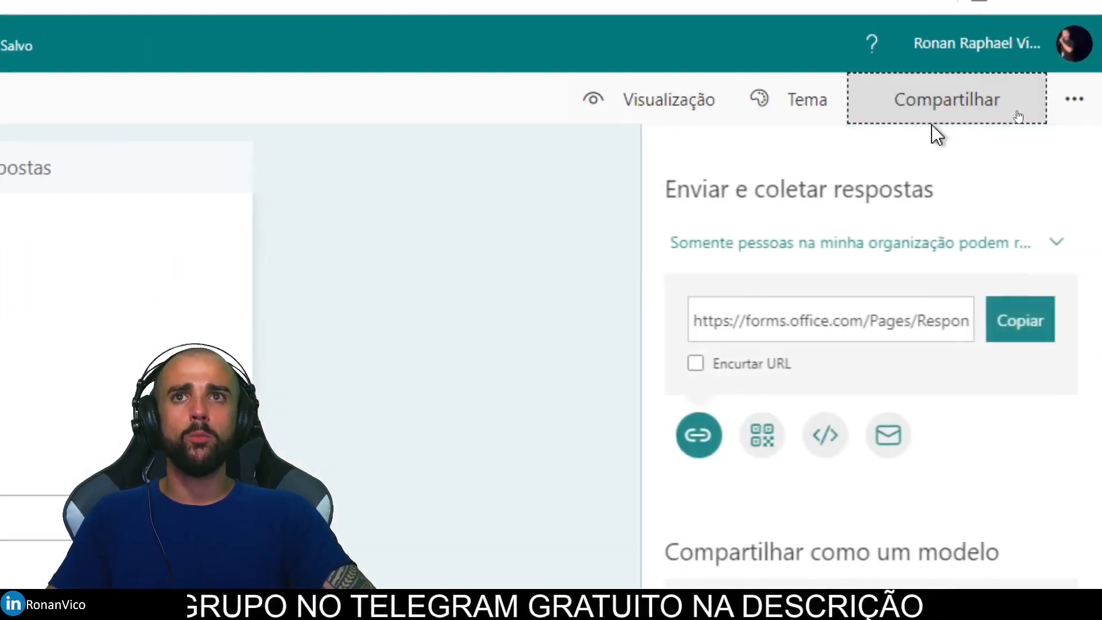
{"action": "left_click", "coordinate": [1030, 330]}
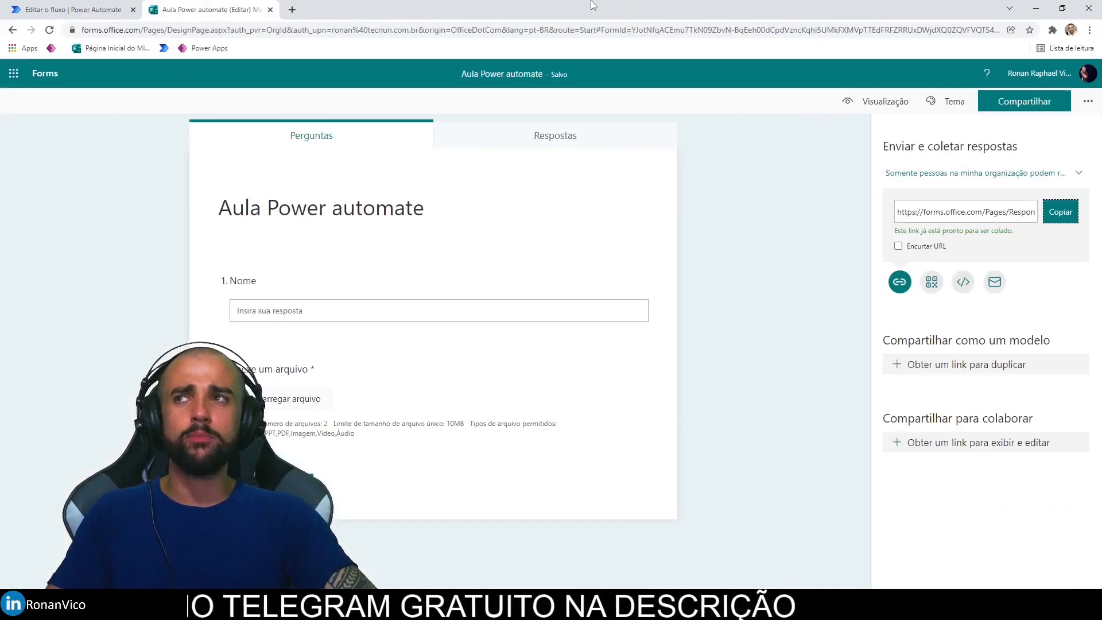
{"action": "left_click", "coordinate": [293, 10]}
{"action": "type", "text": "https://forms.office.com/Pages/ResponsePage.aspx?id=YJotNfqACEmu7TkN09ZbvN-BqEeh00dCpdVzncKqhi5UMkFXMVpTTEdFRFZRRUxDWjdXQ0ZQVFVQTS4u"}
{"action": "key", "text": "Return"}
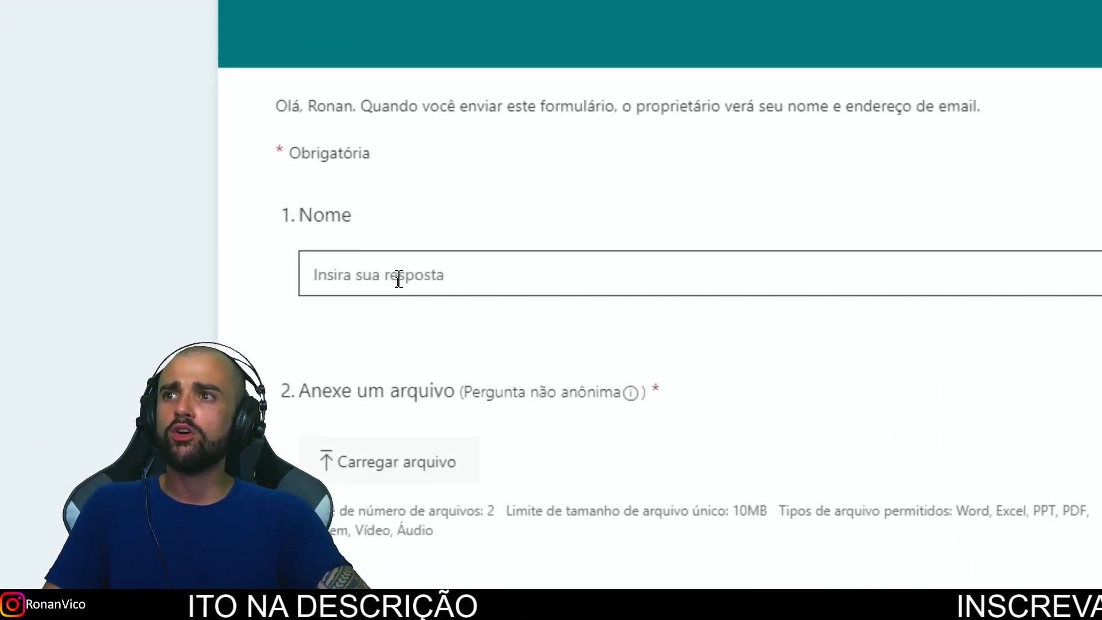
Step: Enter the respondent's name in the Nome question
{"action": "left_click", "coordinate": [397, 279]}
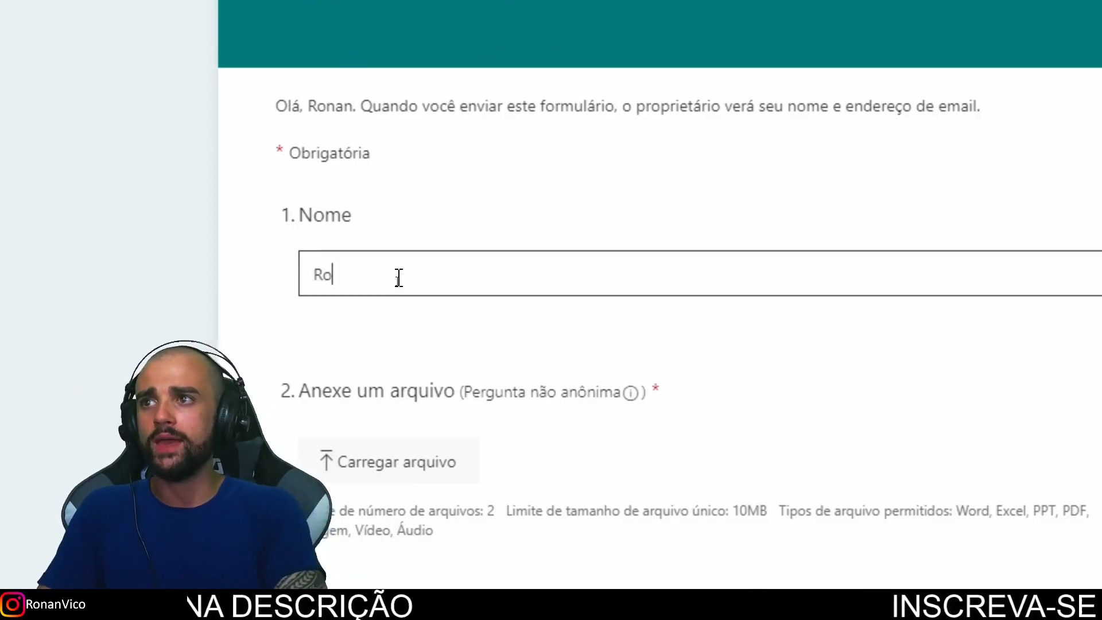
{"action": "scroll", "coordinate": [492, 546], "scroll_direction": "down", "scroll_amount": 3}
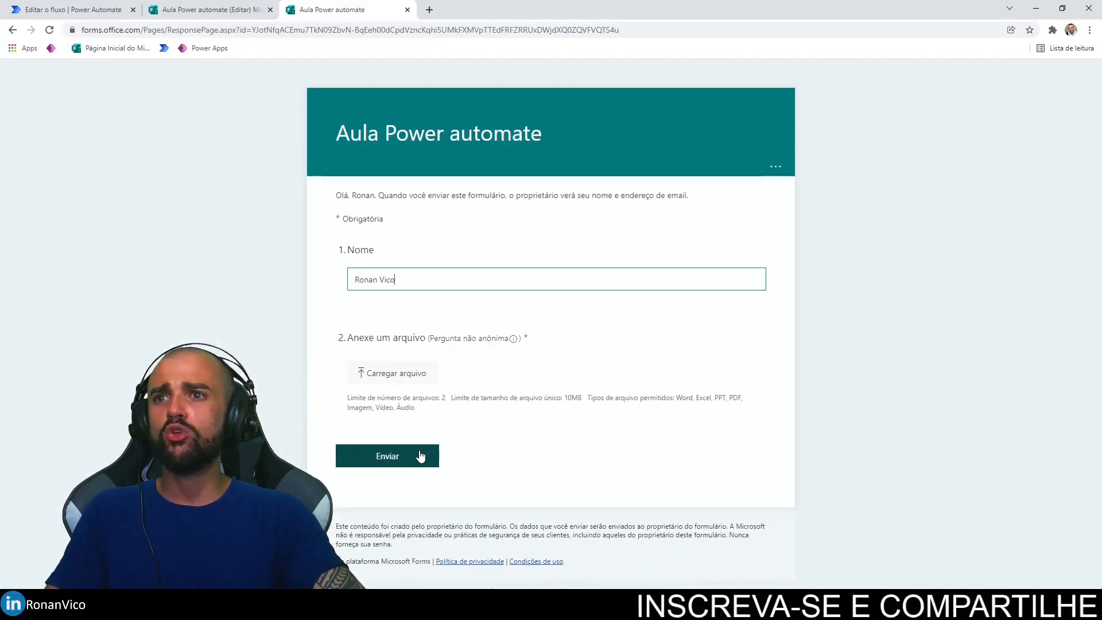
Step: Upload both minha logo2.png and teste.png to the file attachment question
{"action": "left_click", "coordinate": [421, 455]}
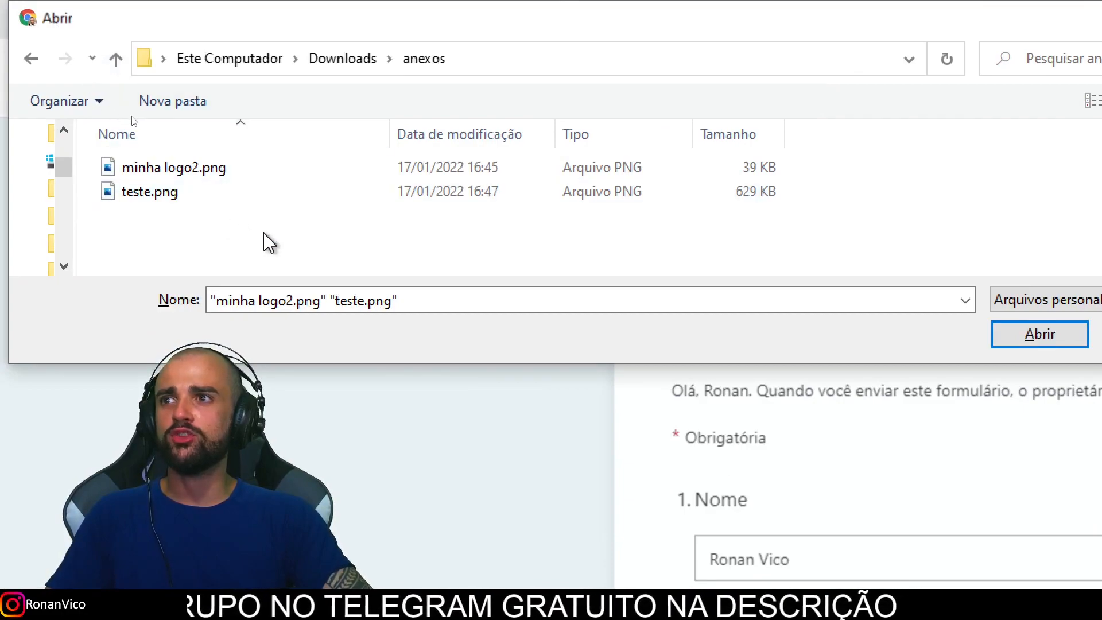
{"action": "left_click", "coordinate": [196, 195]}
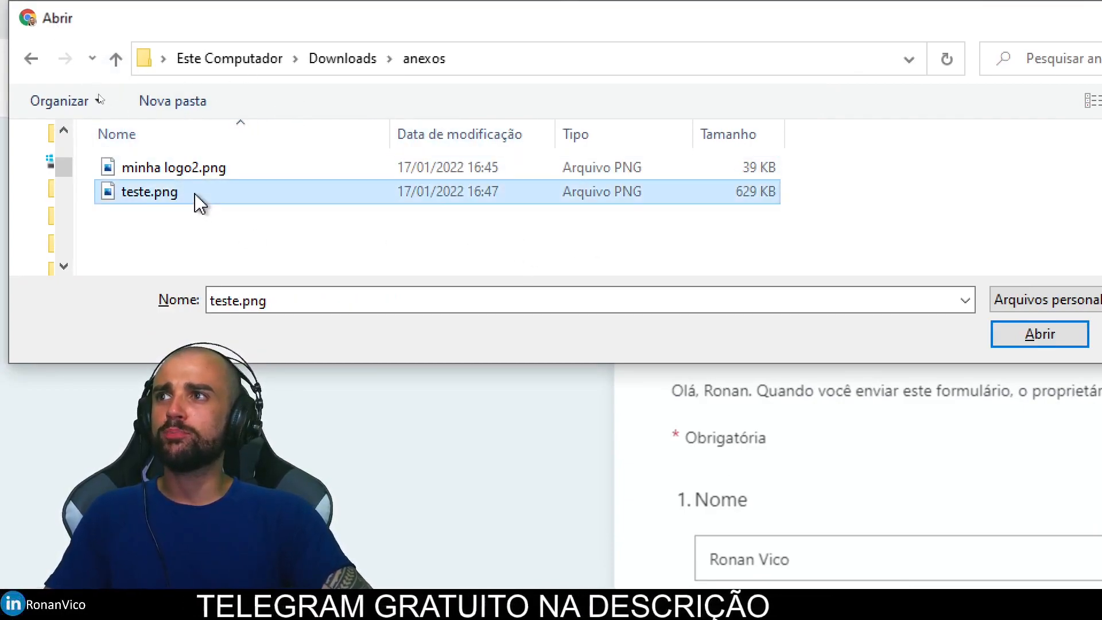
{"action": "key", "text": "Up"}
{"action": "key", "text": "Down"}
{"action": "key", "text": "Up"}
{"action": "key", "text": "Down"}
{"action": "key", "text": "Up"}
{"action": "key", "text": "shift+Down"}
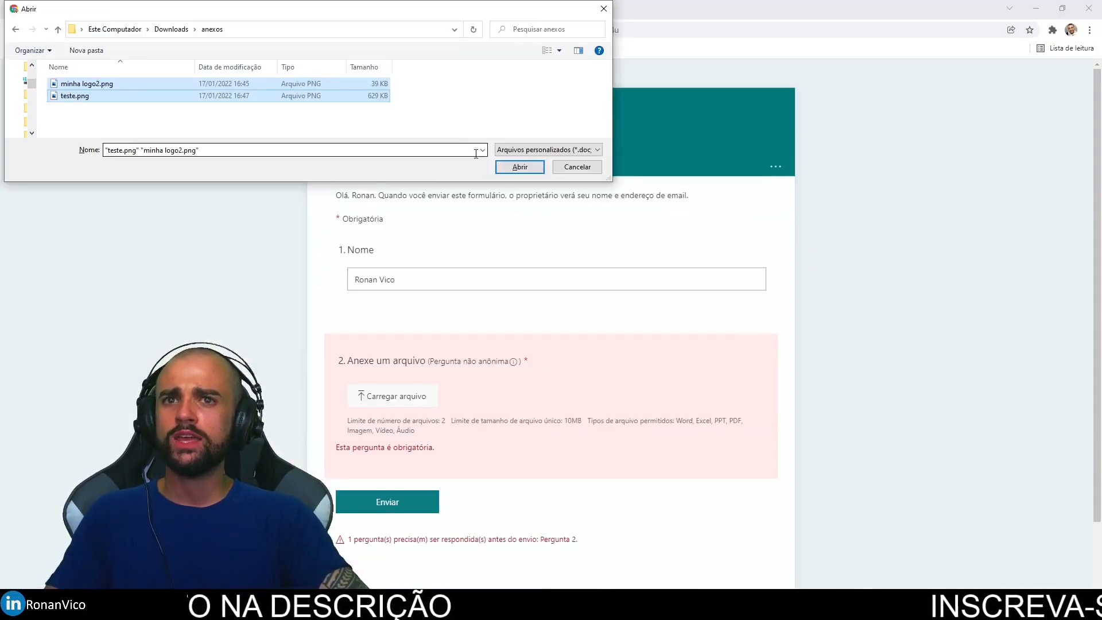
{"action": "left_click", "coordinate": [513, 167]}
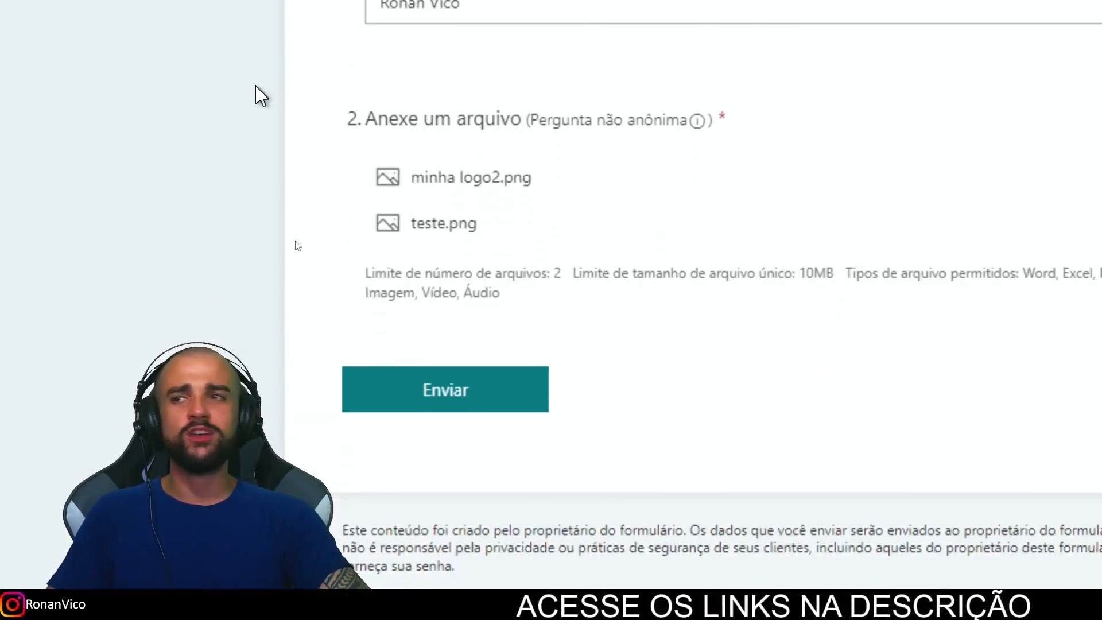
Step: Submit the form response and go back to the running flow
{"action": "scroll", "coordinate": [337, 197], "scroll_direction": "up", "scroll_amount": 5}
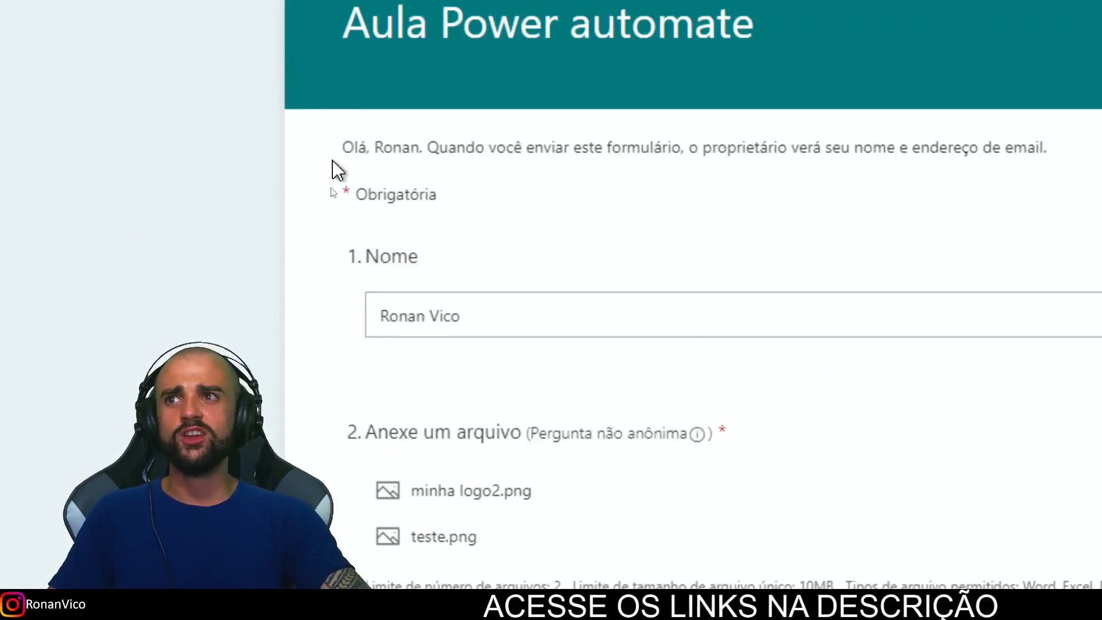
{"action": "scroll", "coordinate": [424, 402], "scroll_direction": "down", "scroll_amount": 5}
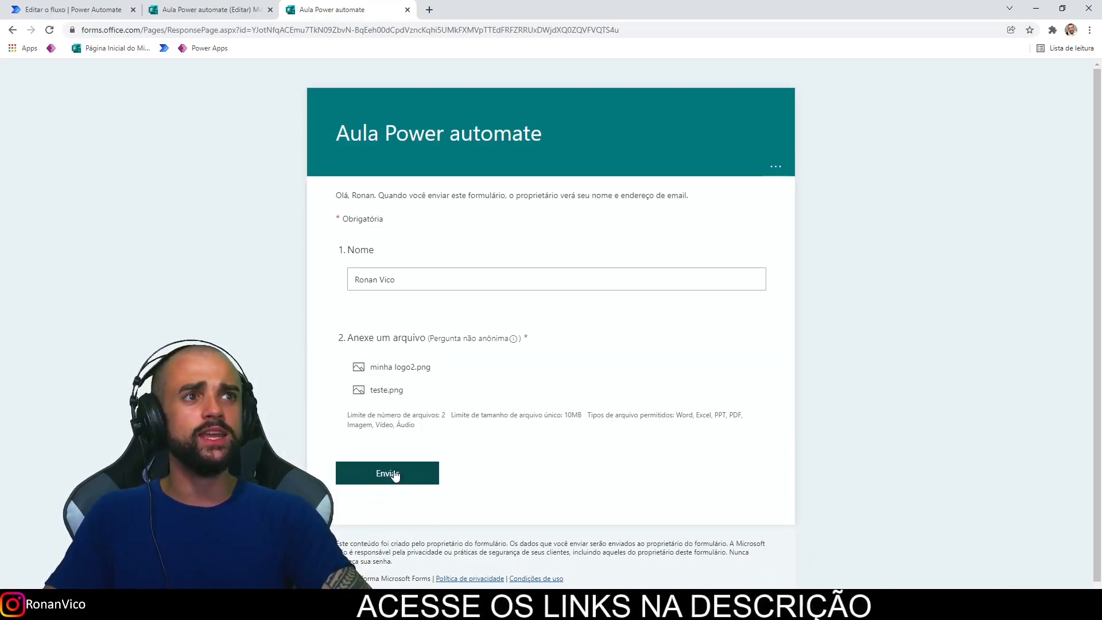
{"action": "left_click", "coordinate": [462, 371]}
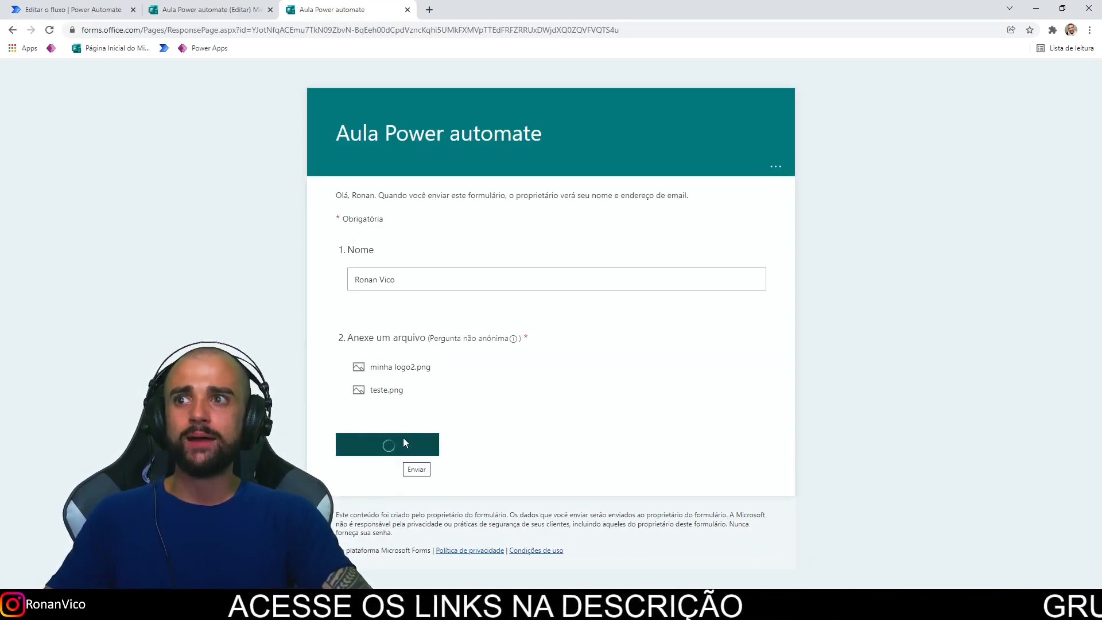
{"action": "key", "text": "ctrl+1"}
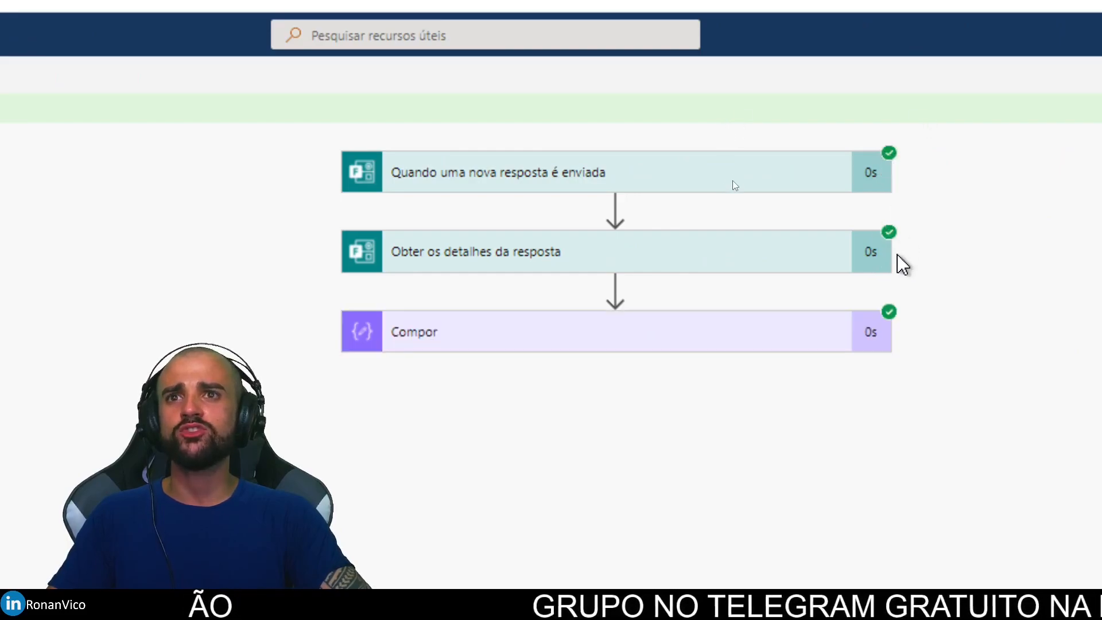
Step: Expand the Compor step's run details and copy the uploaded-files JSON line from Saídas
{"action": "left_click", "coordinate": [796, 336]}
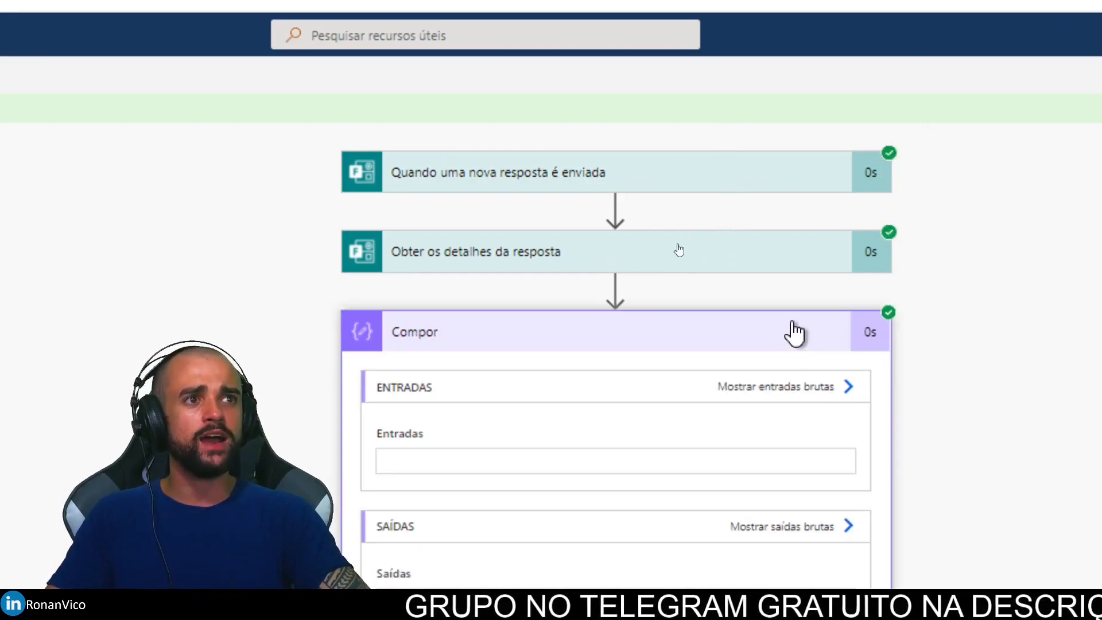
{"action": "scroll", "coordinate": [494, 385], "scroll_direction": "down", "scroll_amount": 1}
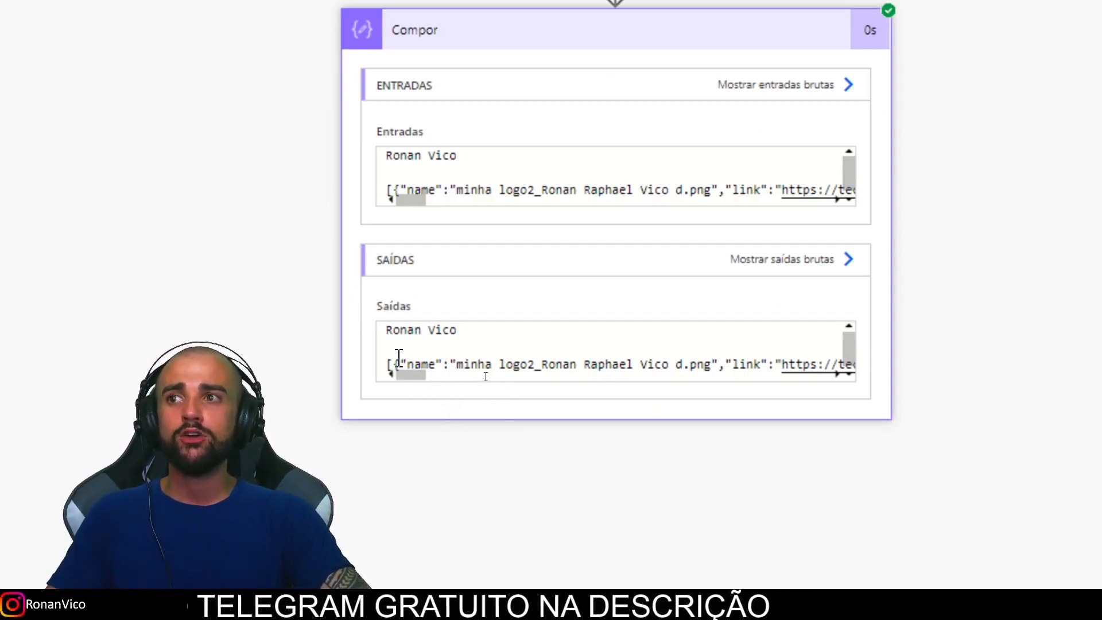
{"action": "left_click_drag", "start_coordinate": [466, 332], "coordinate": [378, 343]}
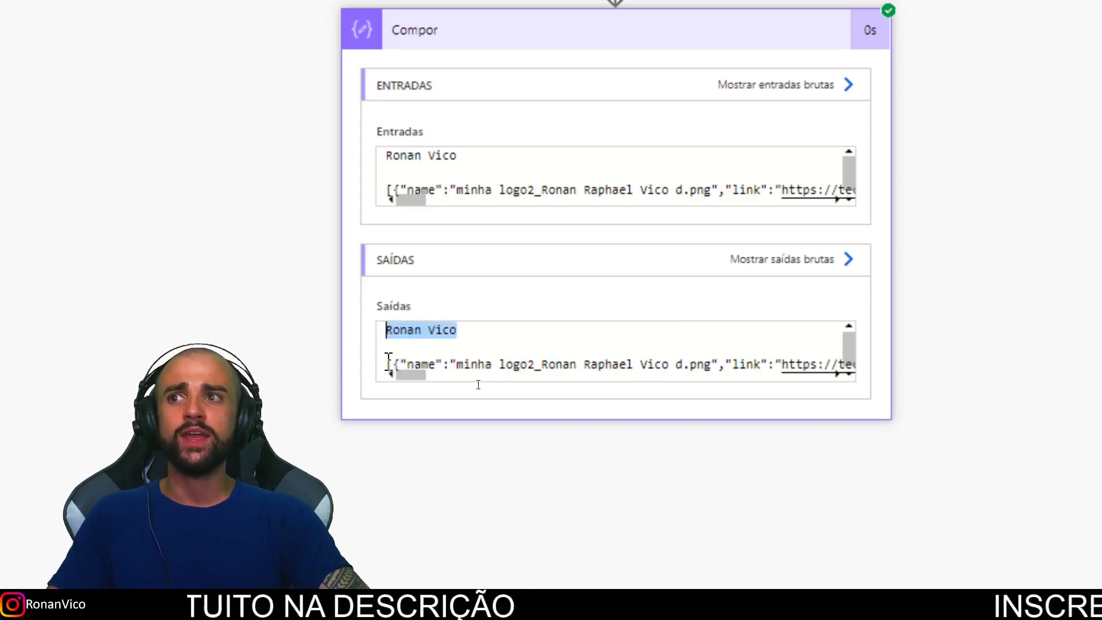
{"action": "left_click", "coordinate": [388, 358]}
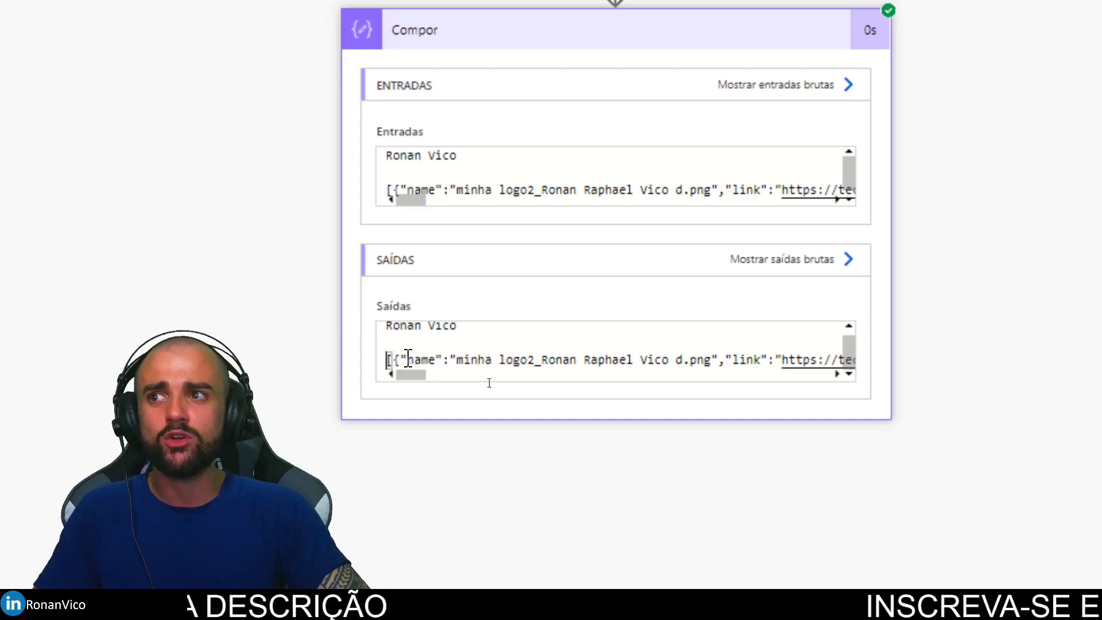
{"action": "key", "text": "End"}
{"action": "key", "text": "Home"}
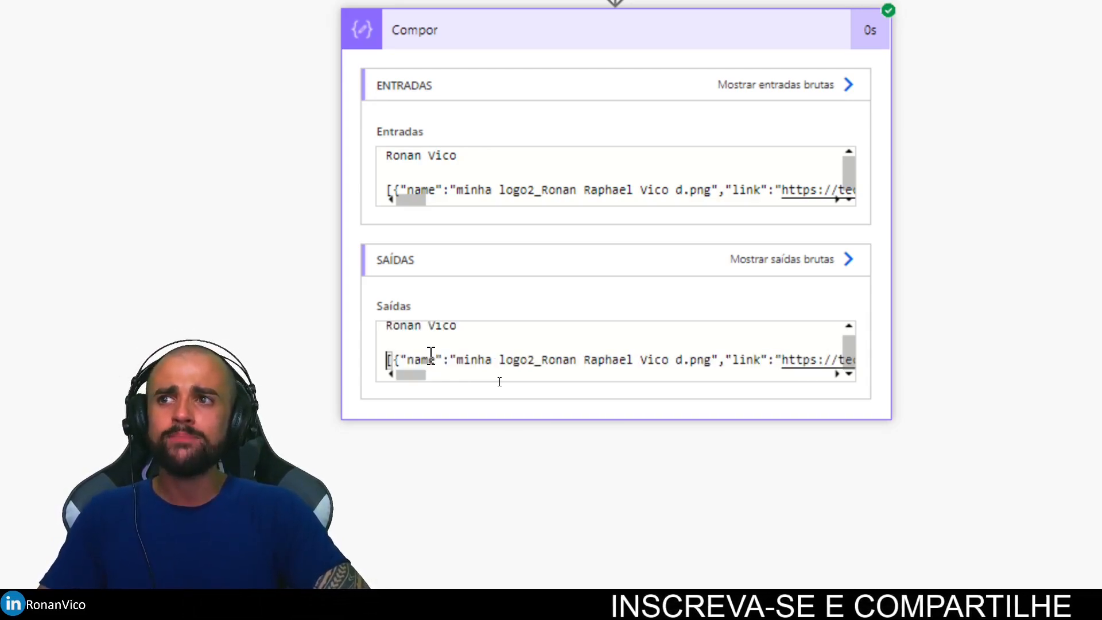
{"action": "key", "text": "shift+End"}
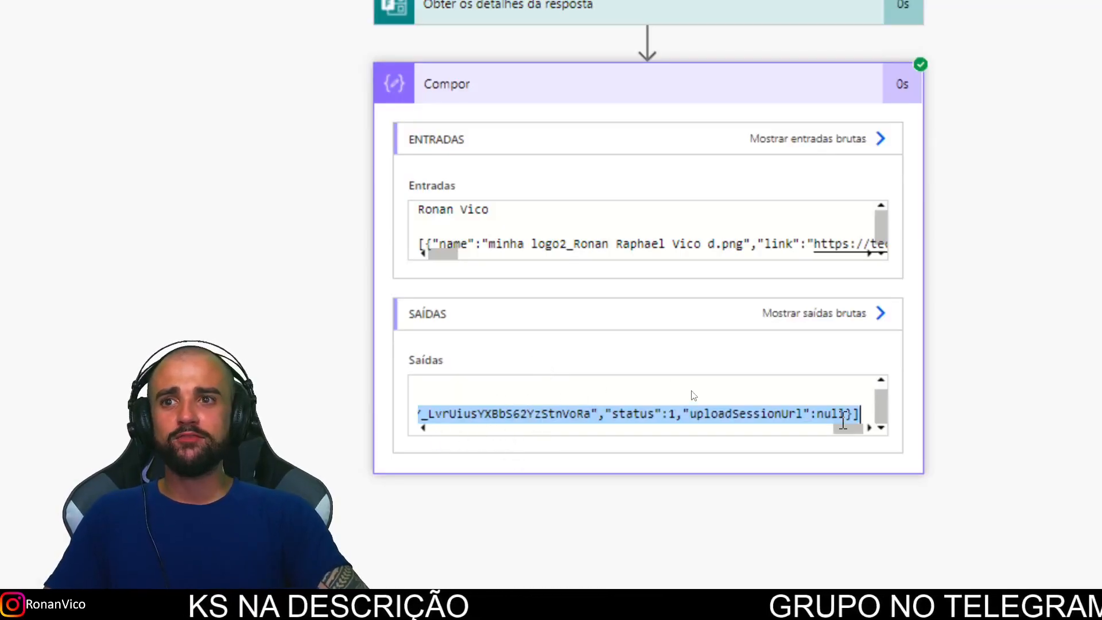
{"action": "left_click_drag", "start_coordinate": [846, 428], "coordinate": [467, 433]}
{"action": "scroll", "coordinate": [425, 425], "scroll_direction": "up", "scroll_amount": 1}
{"action": "left_click", "coordinate": [469, 401]}
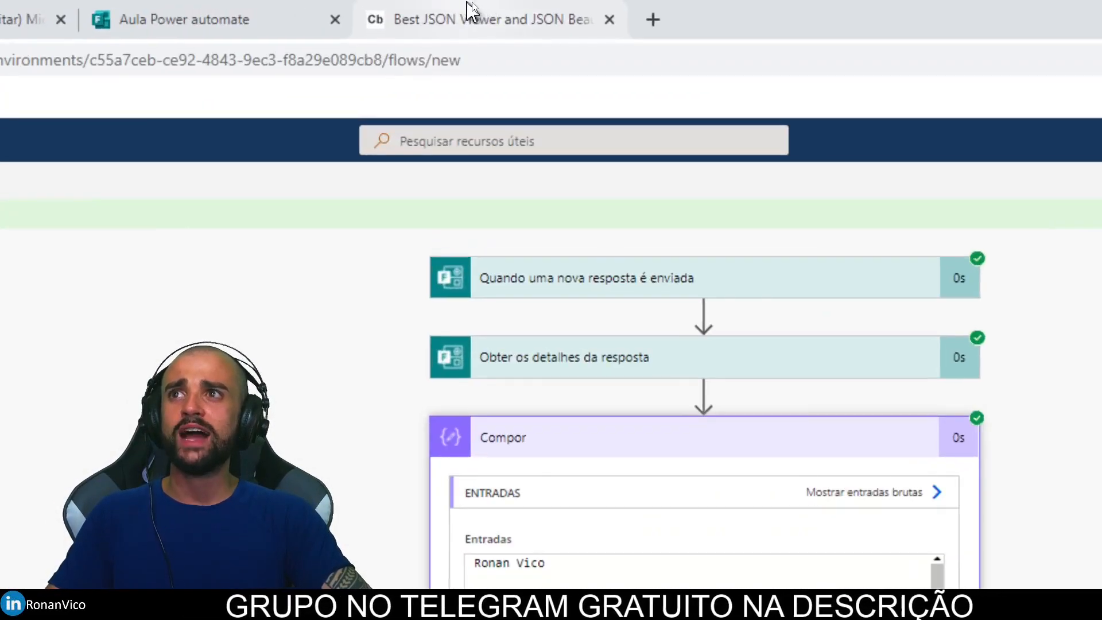
Step: Paste the uploads JSON into Code Beautify, inspect the files' ids and links, then return to the run
{"action": "left_click", "coordinate": [471, 10]}
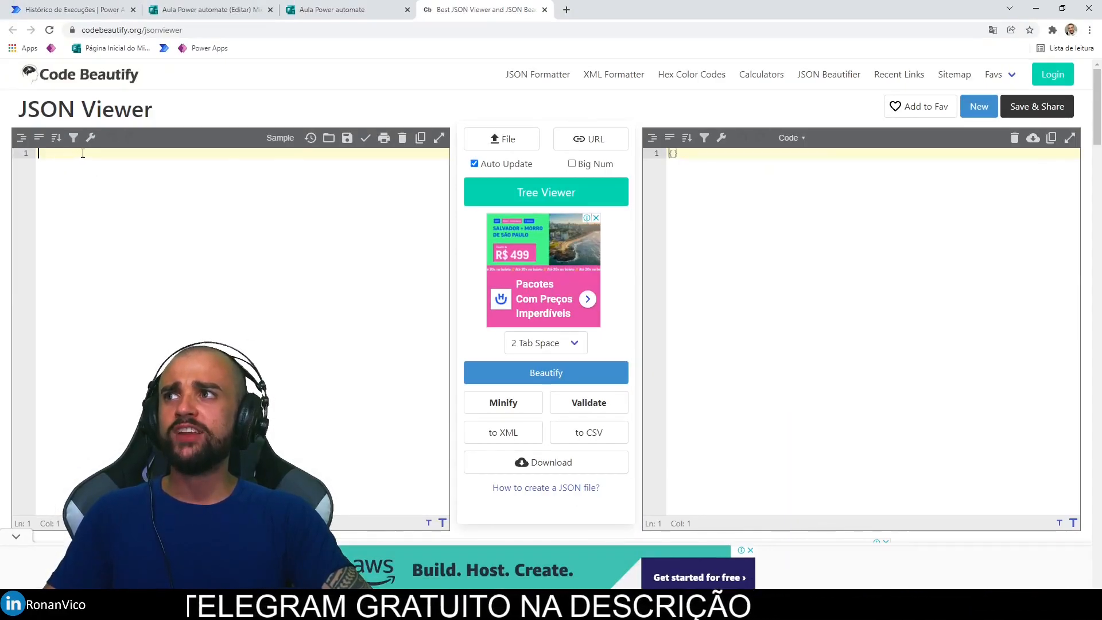
{"action": "key", "text": "ctrl+v"}
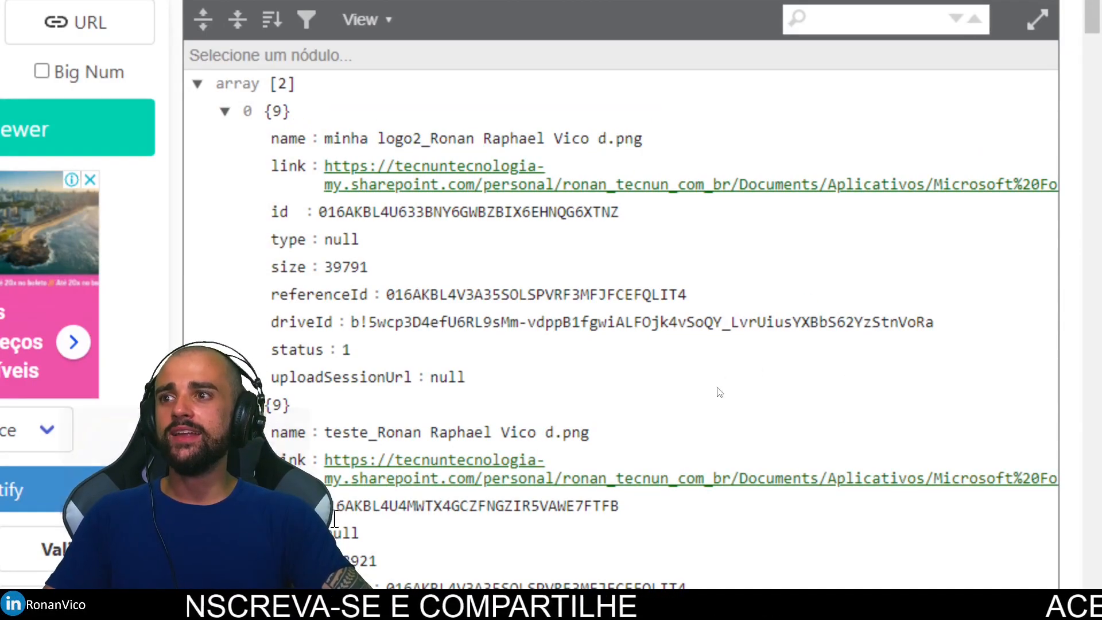
{"action": "left_click", "coordinate": [351, 217]}
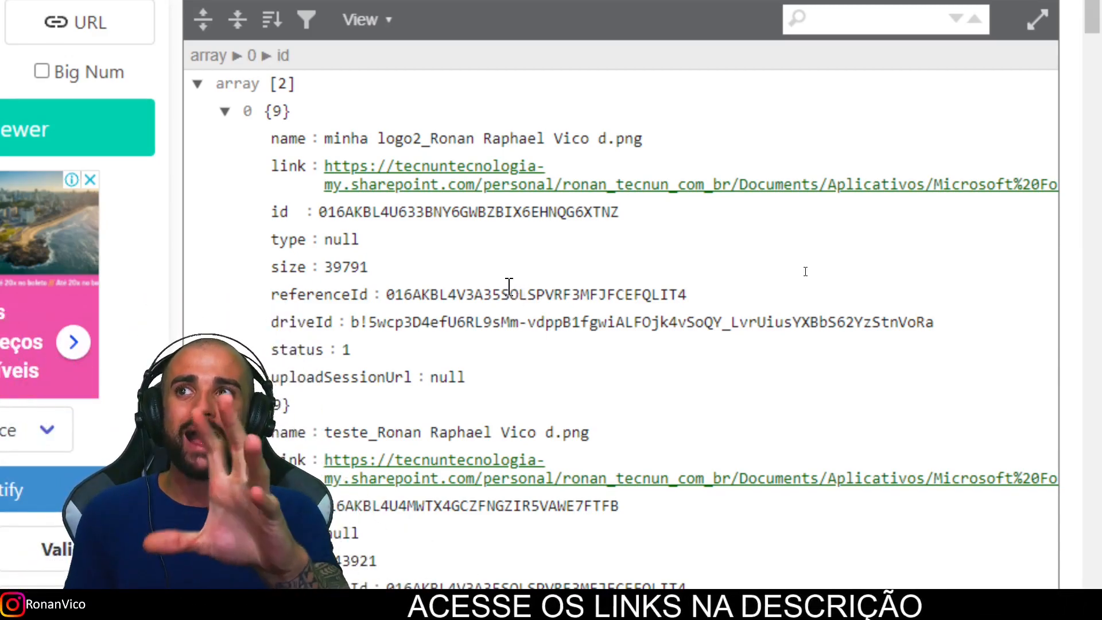
{"action": "left_click_drag", "start_coordinate": [325, 167], "coordinate": [405, 186]}
{"action": "left_click", "coordinate": [469, 232]}
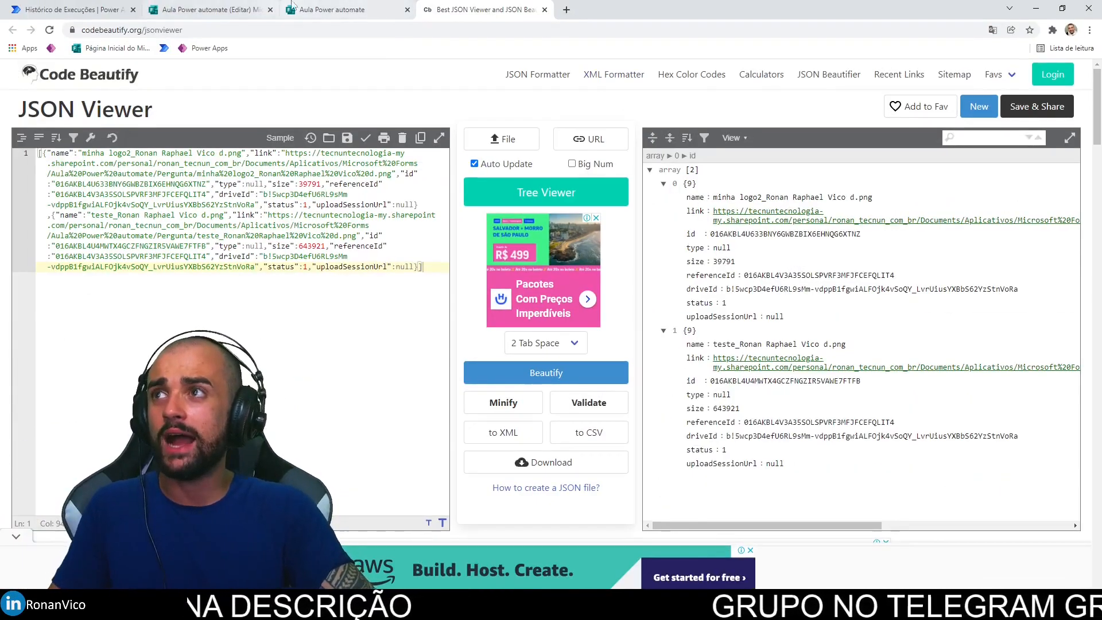
{"action": "left_click", "coordinate": [87, 7]}
{"action": "left_click", "coordinate": [522, 233]}
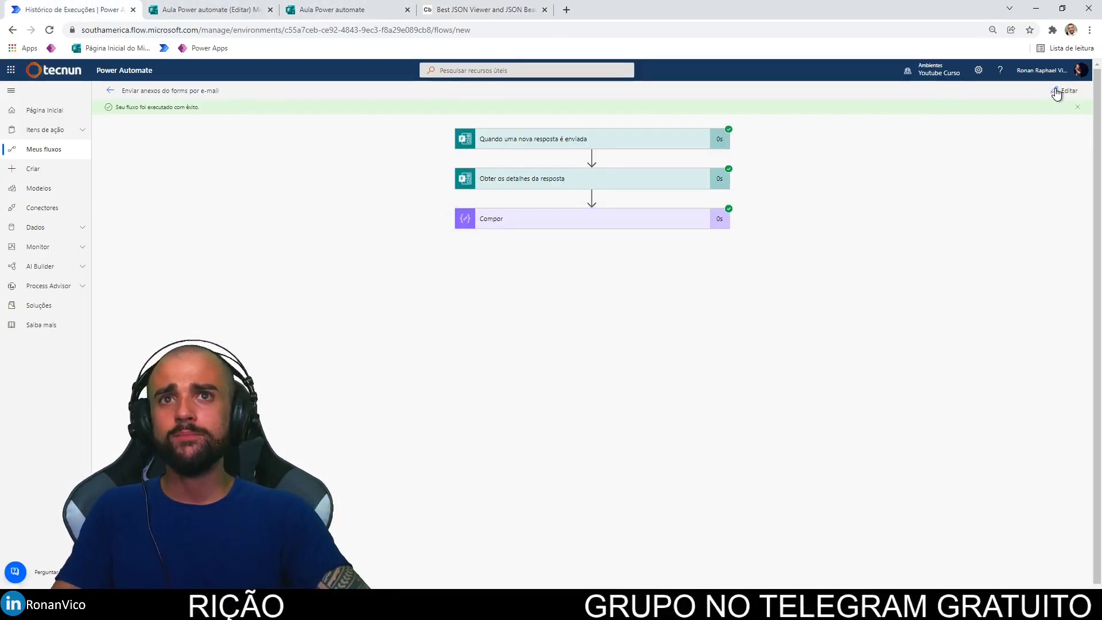
Step: Put the flow in edit mode and insert a new step after Compor
{"action": "left_click", "coordinate": [1024, 98]}
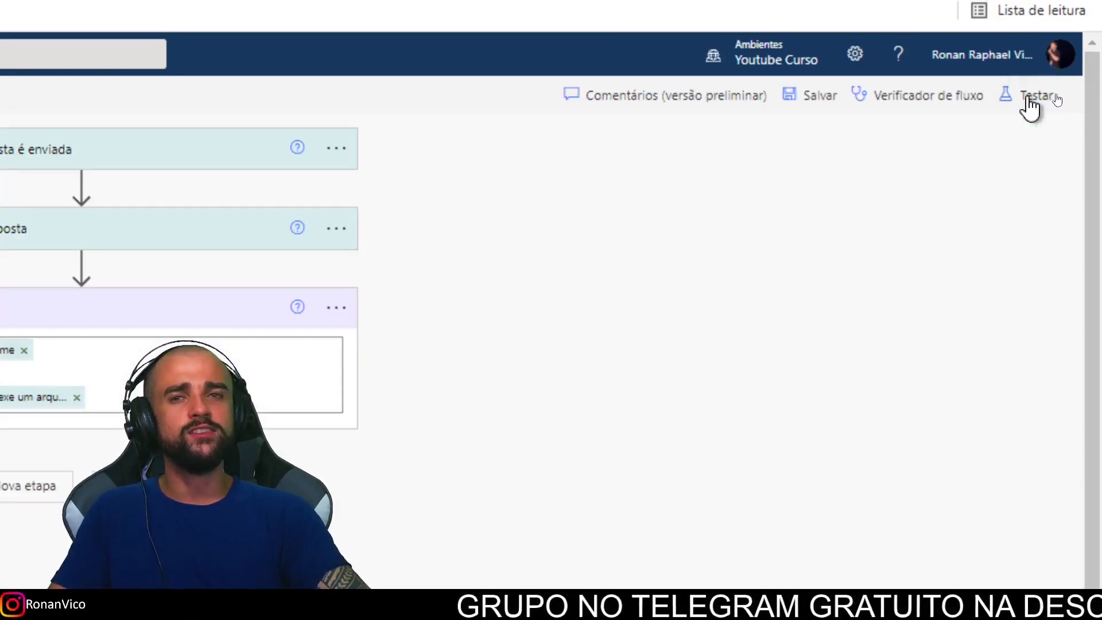
{"action": "left_click", "coordinate": [532, 207]}
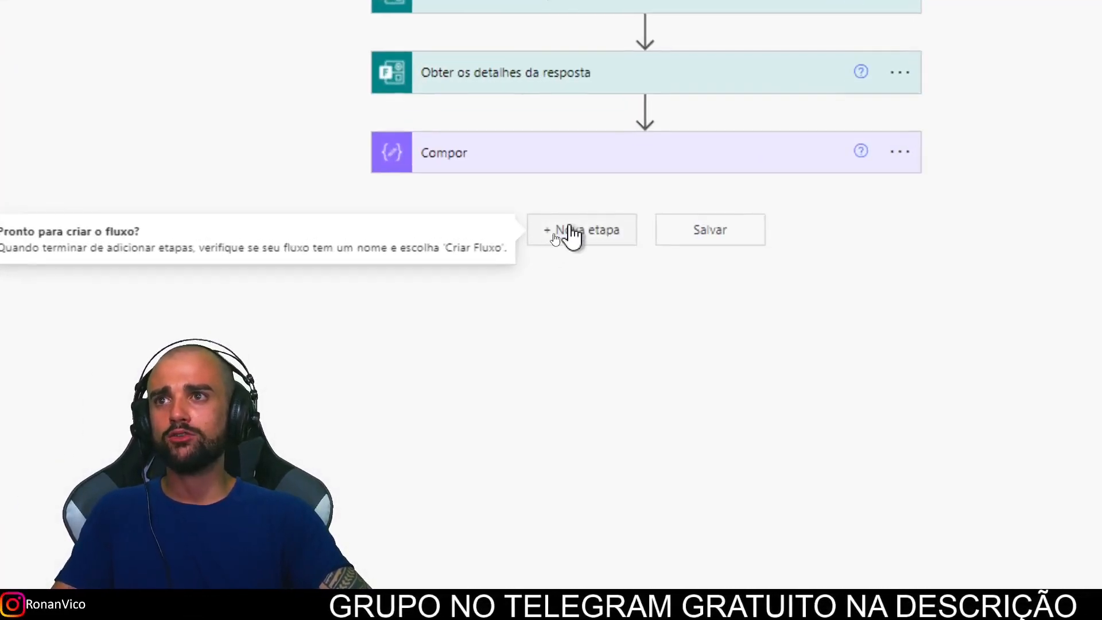
{"action": "left_click", "coordinate": [553, 237]}
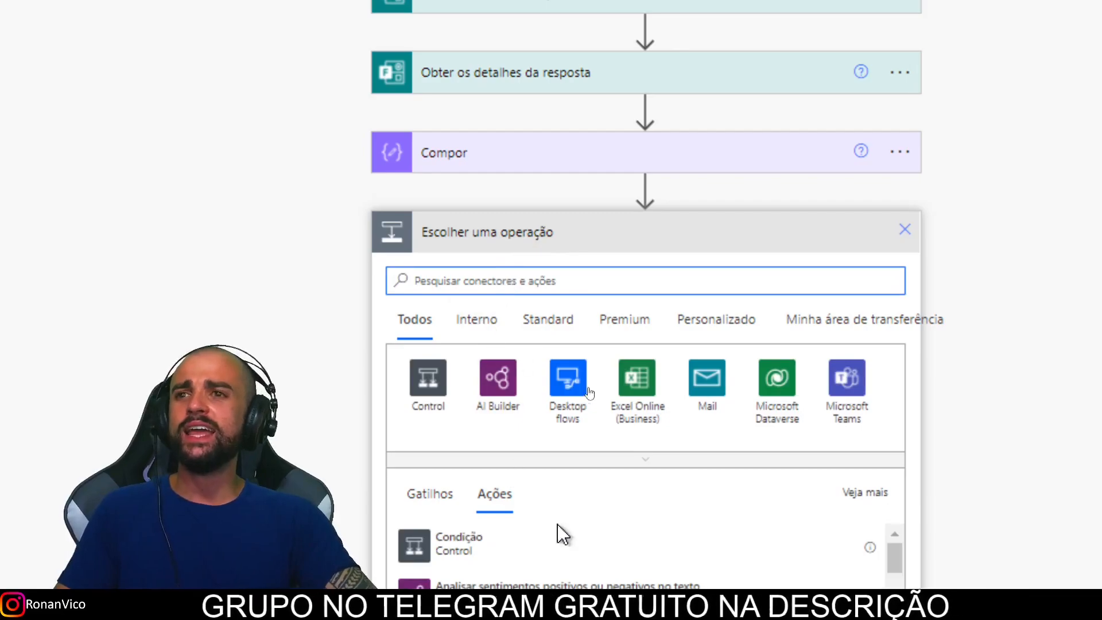
{"action": "scroll", "coordinate": [683, 346], "scroll_direction": "down", "scroll_amount": 3}
Step: Add the Office 365 Outlook 'Enviar um email (V2)' action as the new step
{"action": "left_click", "coordinate": [555, 77]}
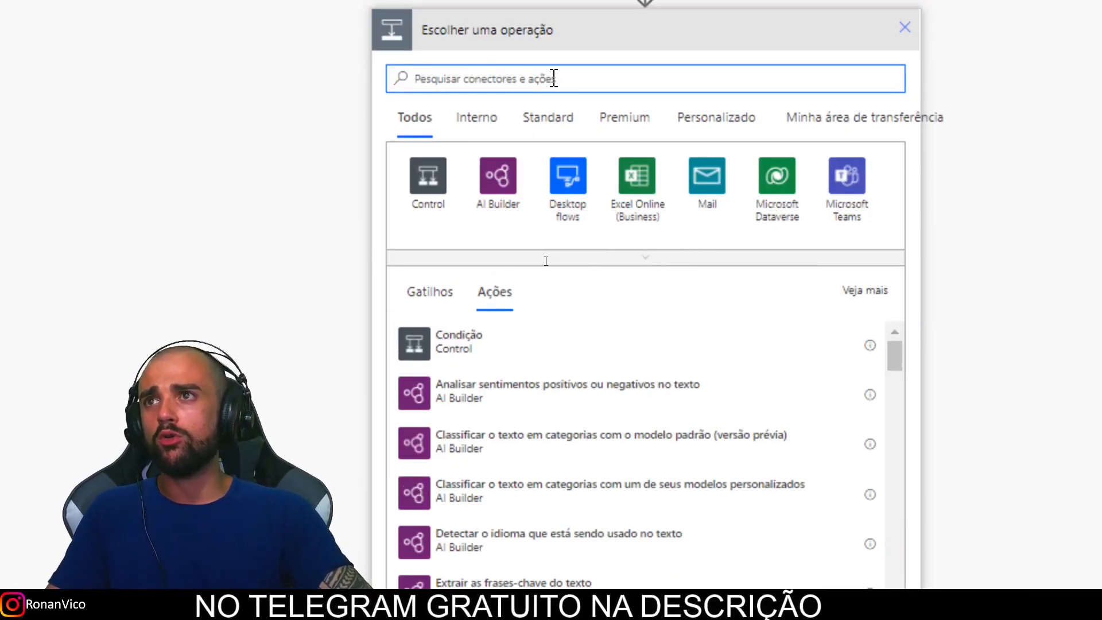
{"action": "type", "text": "outlook"}
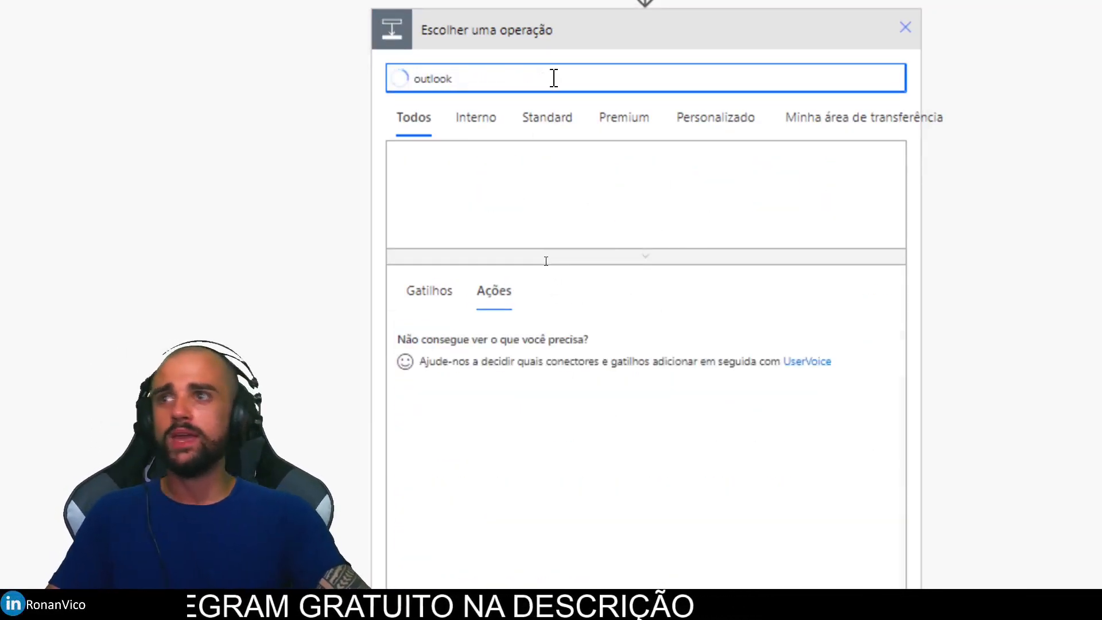
{"action": "left_click", "coordinate": [432, 198]}
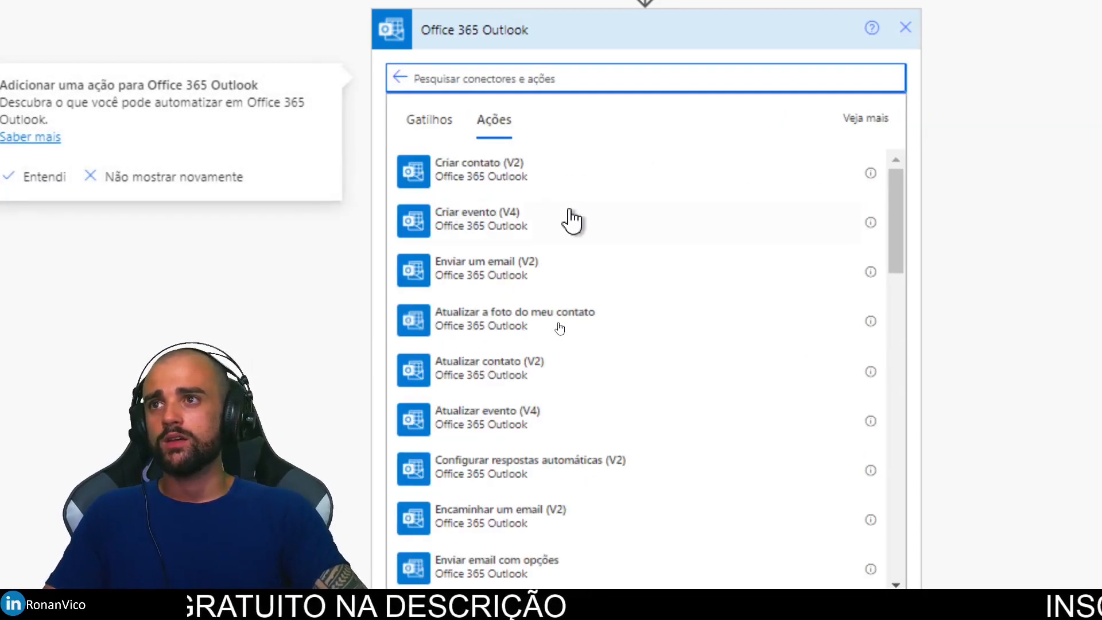
{"action": "scroll", "coordinate": [482, 78], "scroll_direction": "up", "scroll_amount": 1}
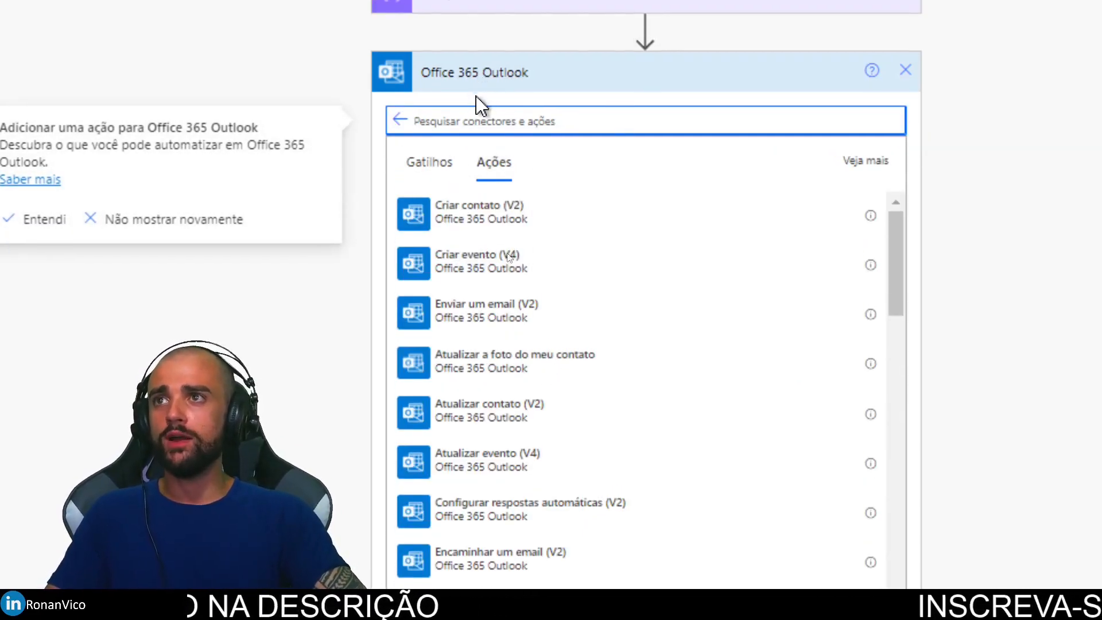
{"action": "scroll", "coordinate": [683, 431], "scroll_direction": "down", "scroll_amount": 2}
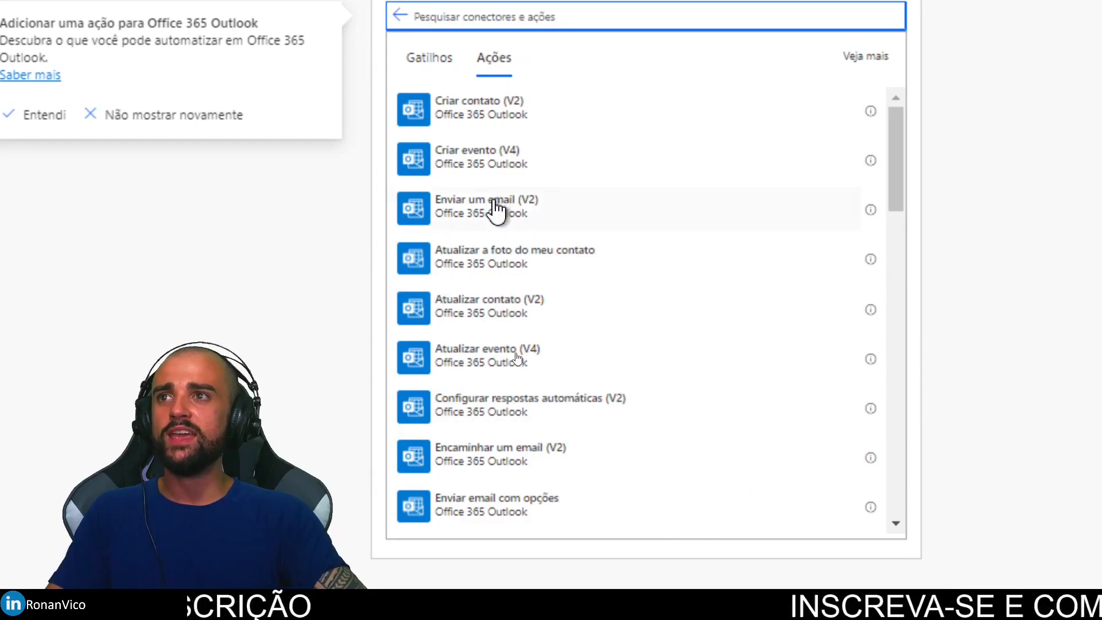
{"action": "type", "text": "enviar"}
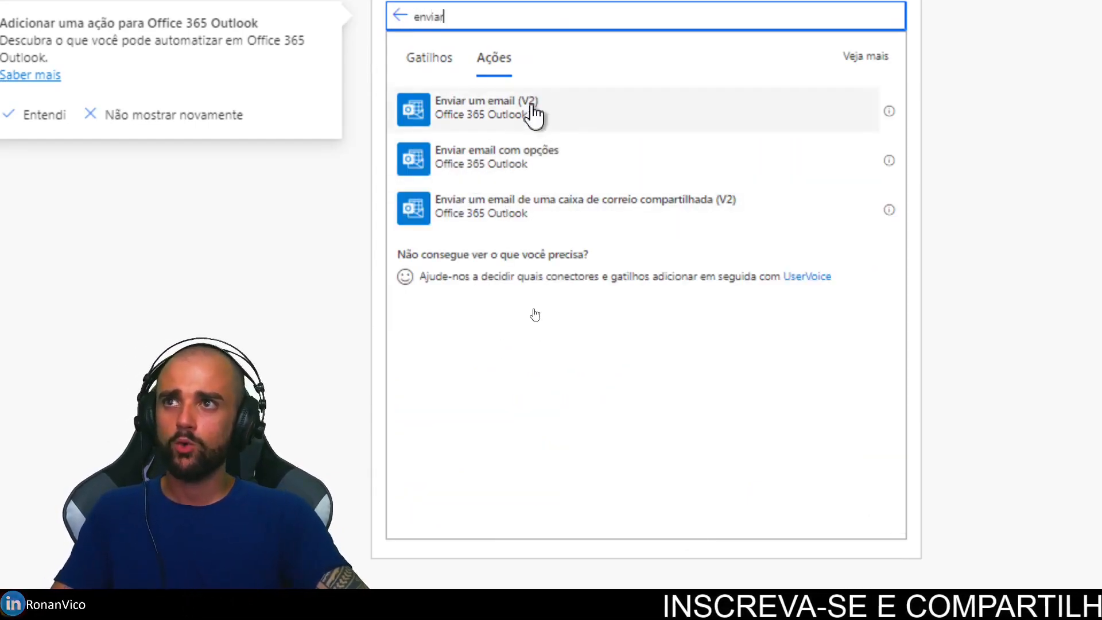
{"action": "left_click", "coordinate": [528, 112]}
Step: Enter the author's own e-mail address as the Para recipient
{"action": "left_click", "coordinate": [566, 158]}
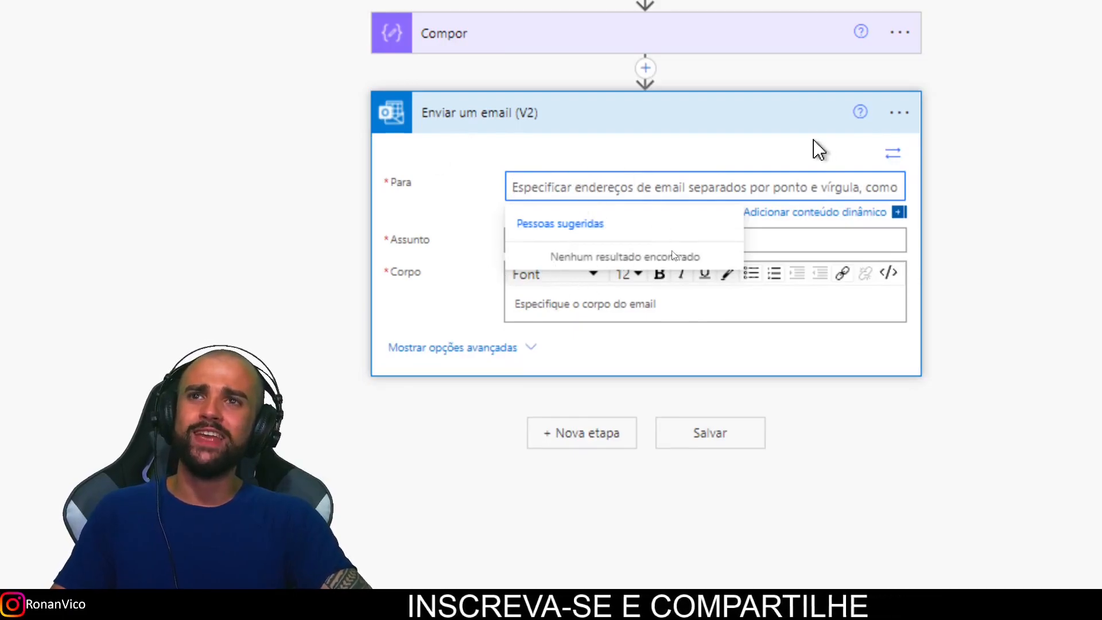
{"action": "scroll", "coordinate": [728, 49], "scroll_direction": "up", "scroll_amount": 3}
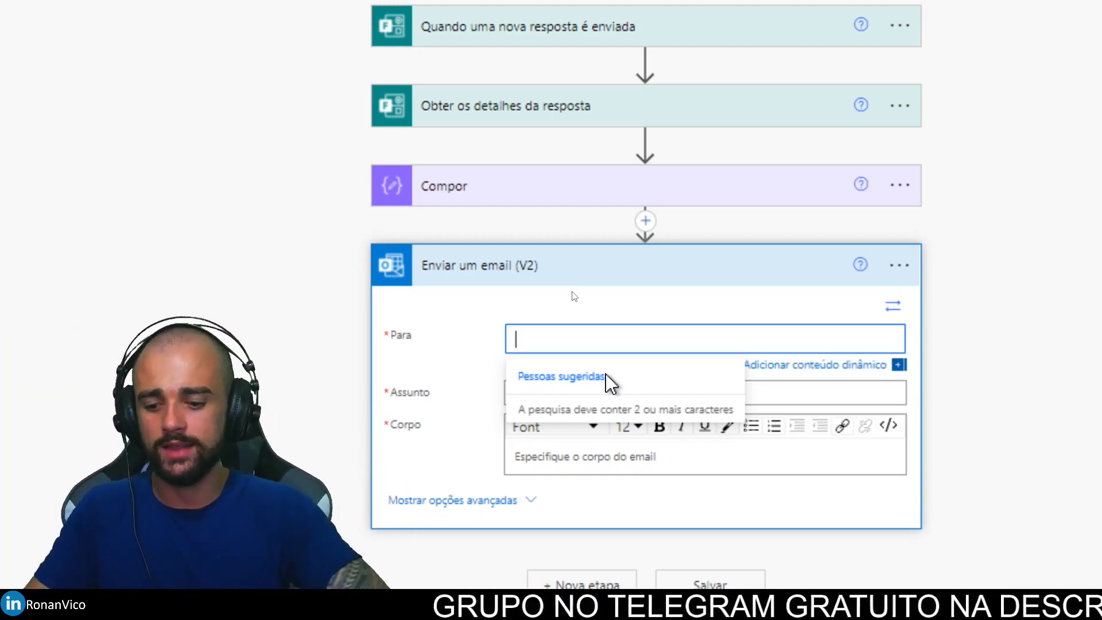
{"action": "type", "text": "tecnun"}
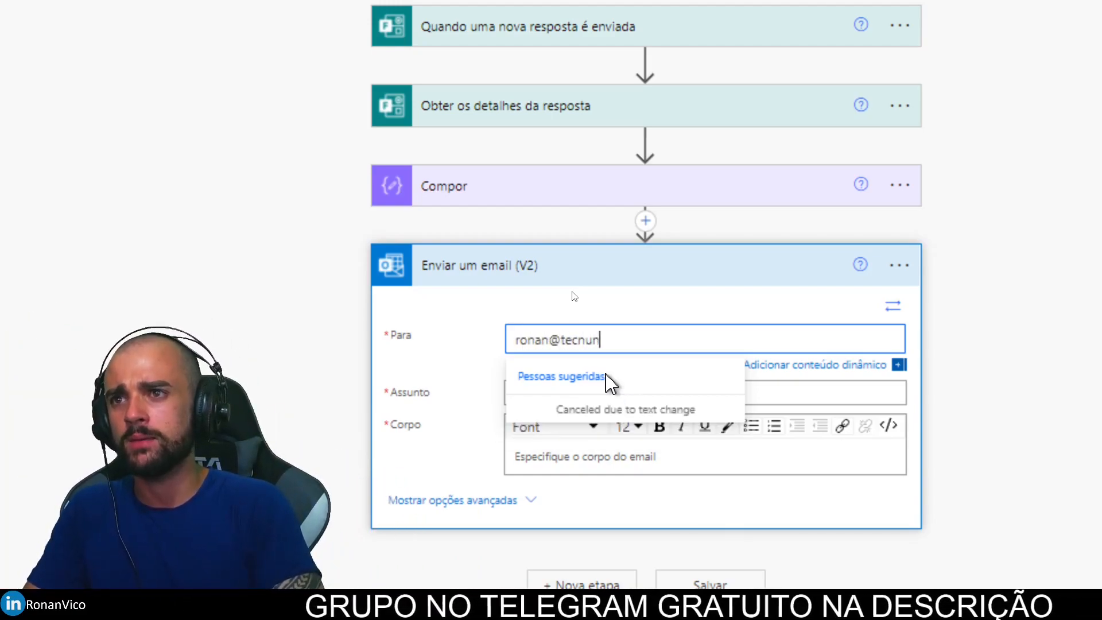
{"action": "left_click", "coordinate": [565, 392]}
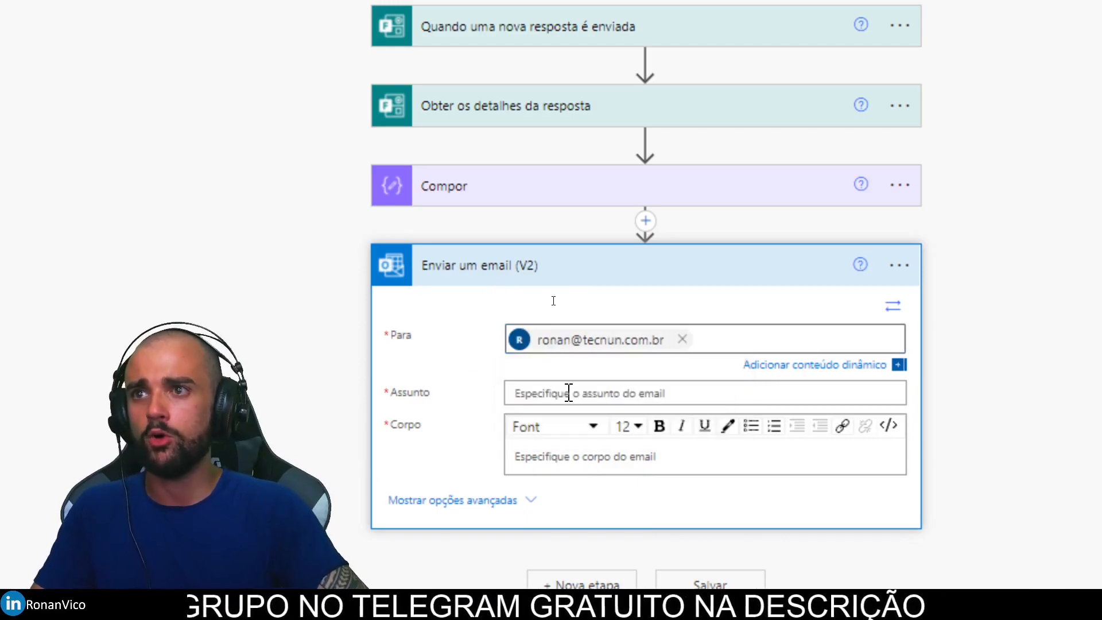
{"action": "scroll", "coordinate": [658, 516], "scroll_direction": "down", "scroll_amount": 3}
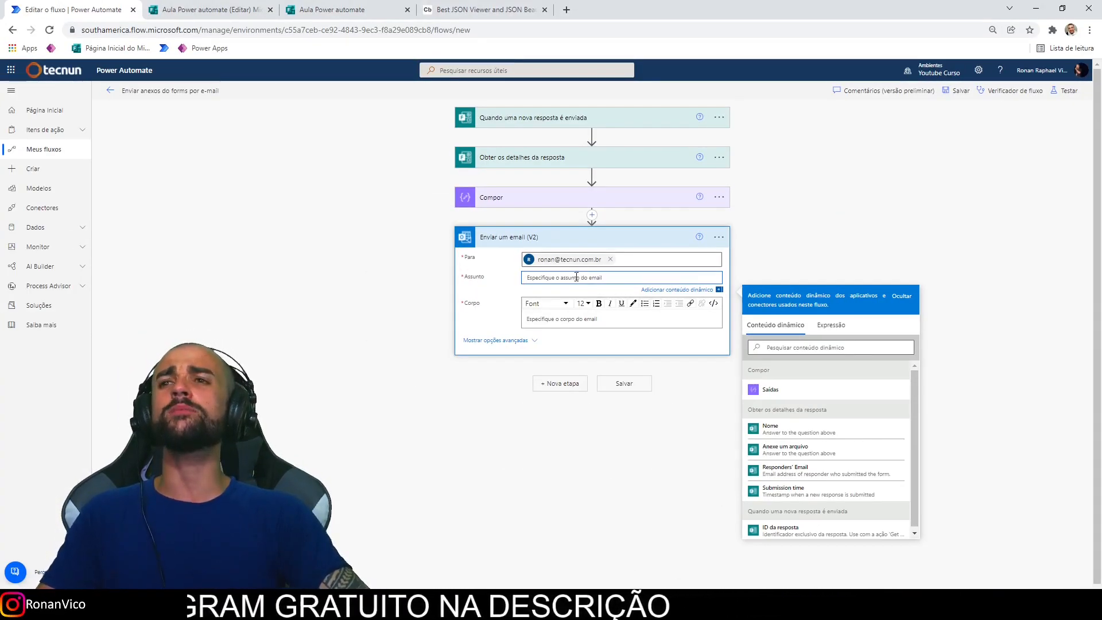
Step: Set the email subject to 'Anexos preenchidos no forms'
{"action": "type", "text": "Tes"}
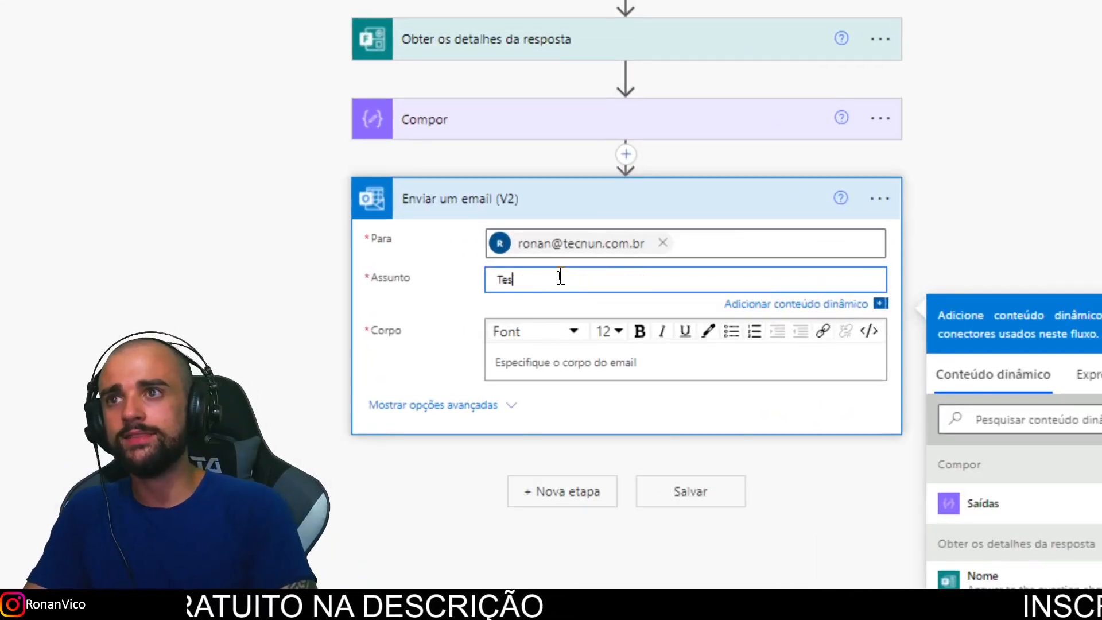
{"action": "key", "text": "BackSpace"}
{"action": "key", "text": "BackSpace"}
{"action": "key", "text": "BackSpace"}
{"action": "type", "text": "Anexos"}
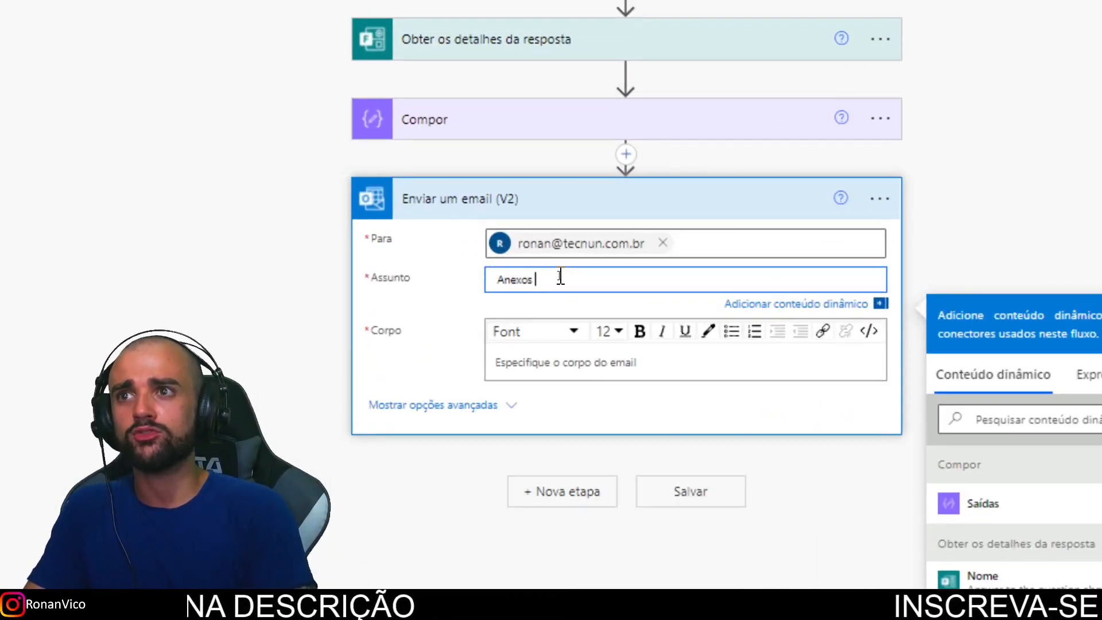
{"action": "type", "text": " preenchidos no forms"}
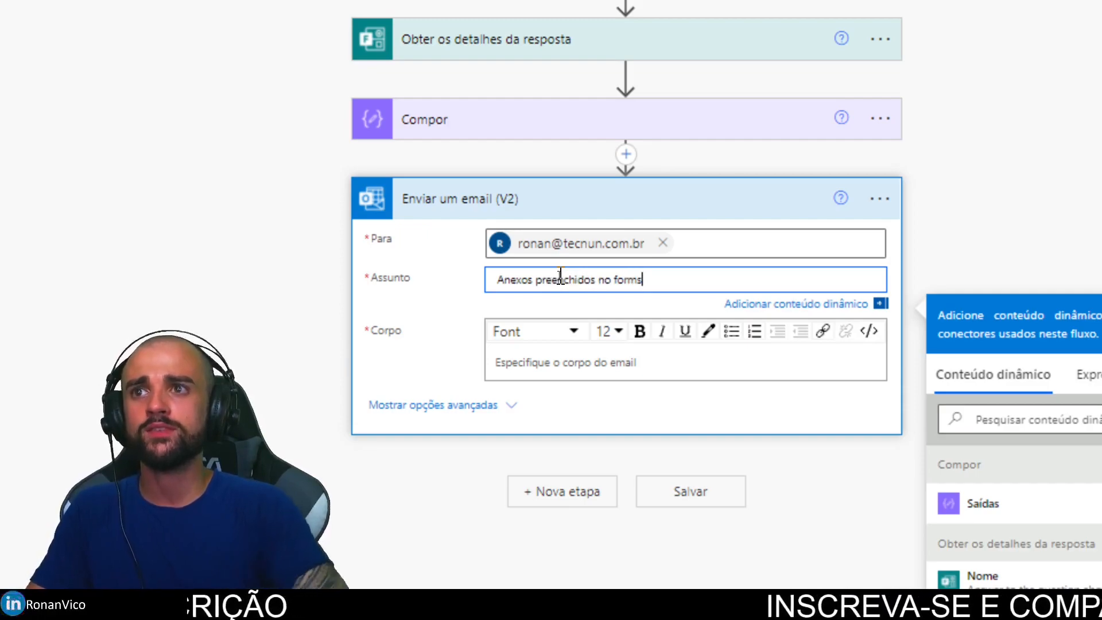
Step: Write the body 'Quem preencheu foi o :' followed by the dynamic Nome answer
{"action": "left_click", "coordinate": [590, 364]}
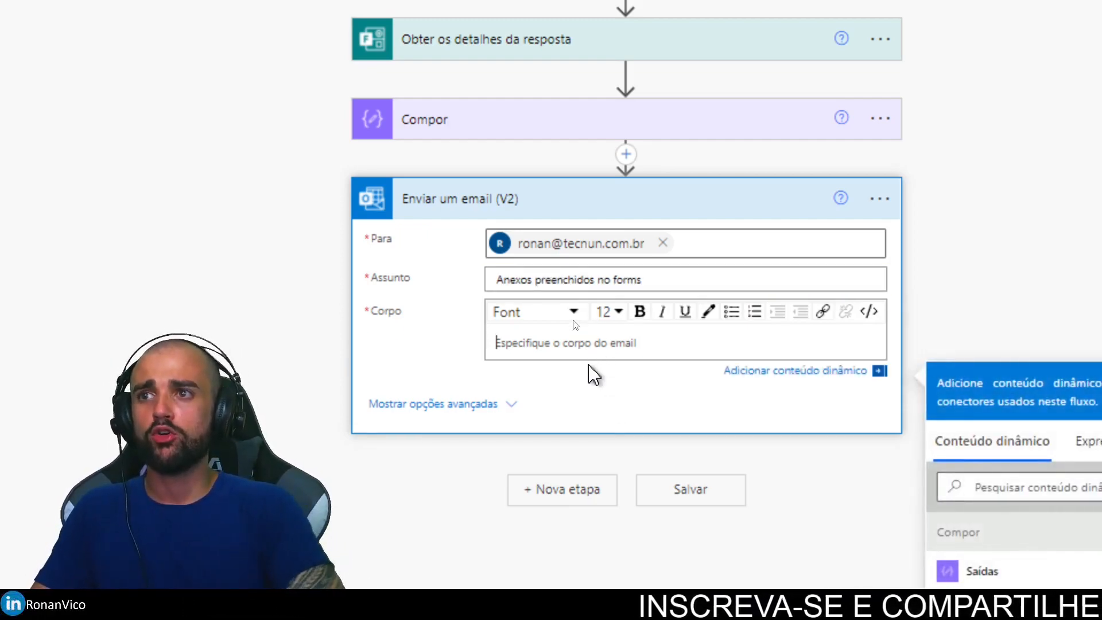
{"action": "type", "text": "Quem preencheu"}
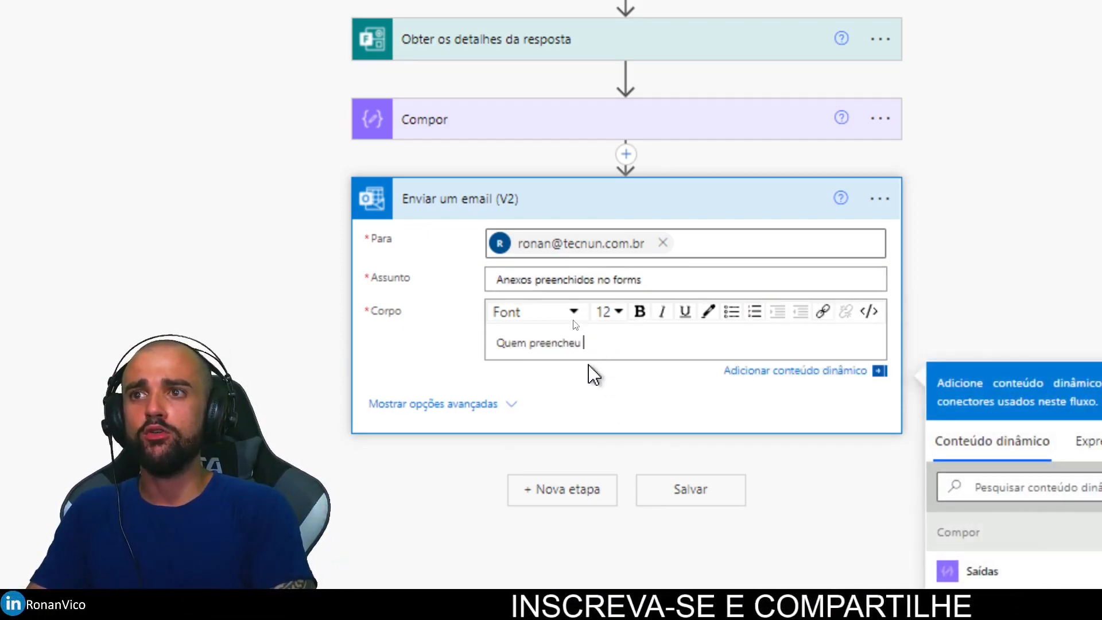
{"action": "type", "text": " foi o :"}
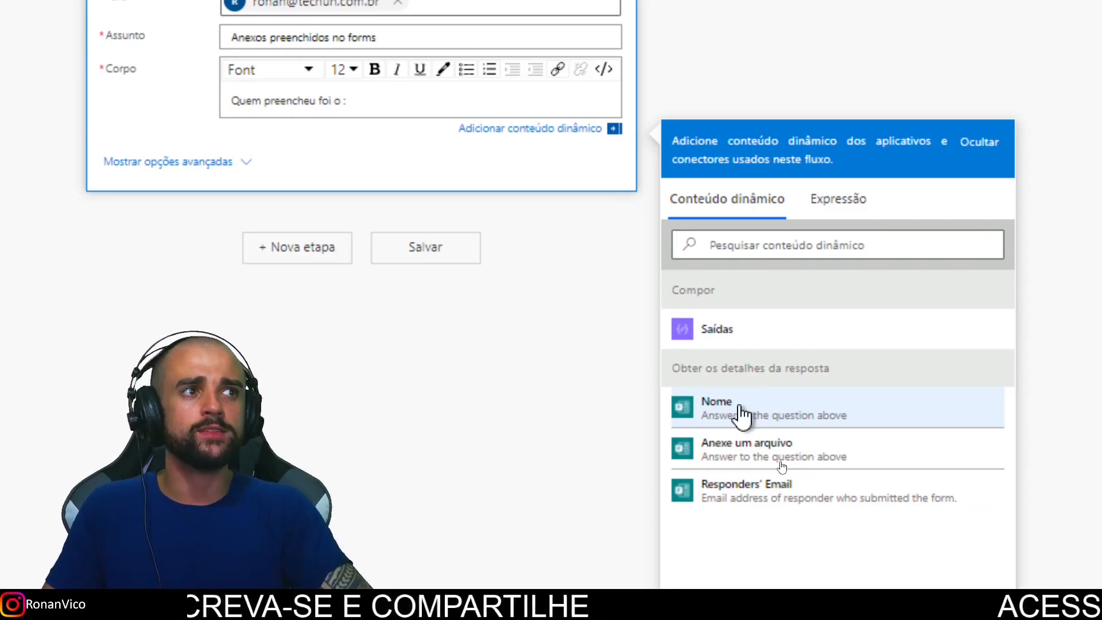
{"action": "left_click", "coordinate": [737, 408]}
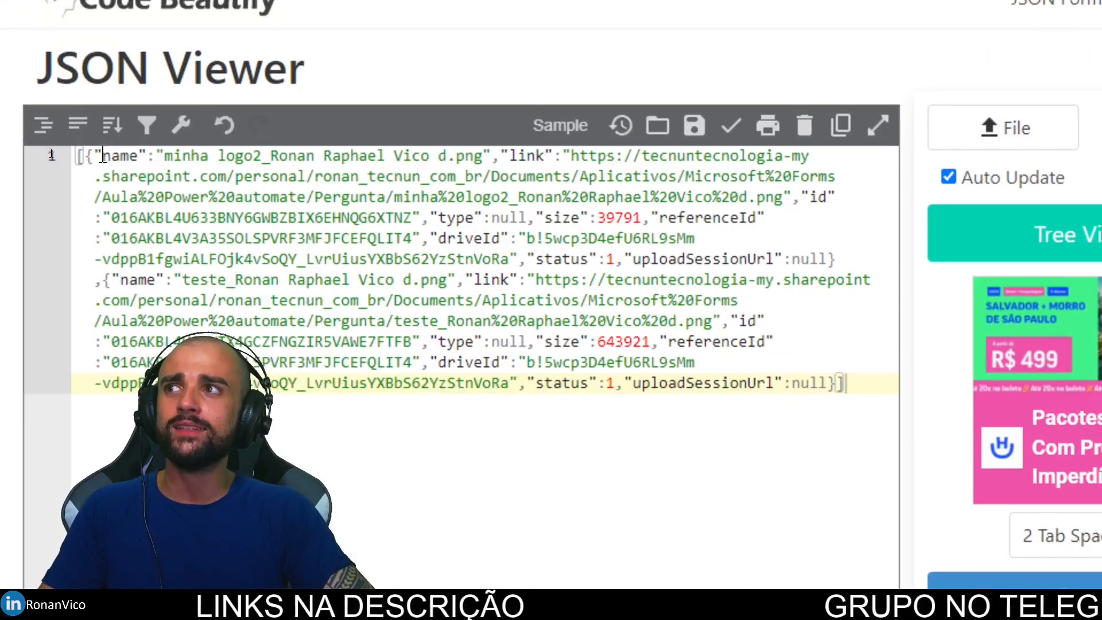
Step: Review the uploaded files' JSON in Code Beautify, then collapse the email step in the flow editor
{"action": "left_click_drag", "start_coordinate": [102, 156], "coordinate": [872, 418]}
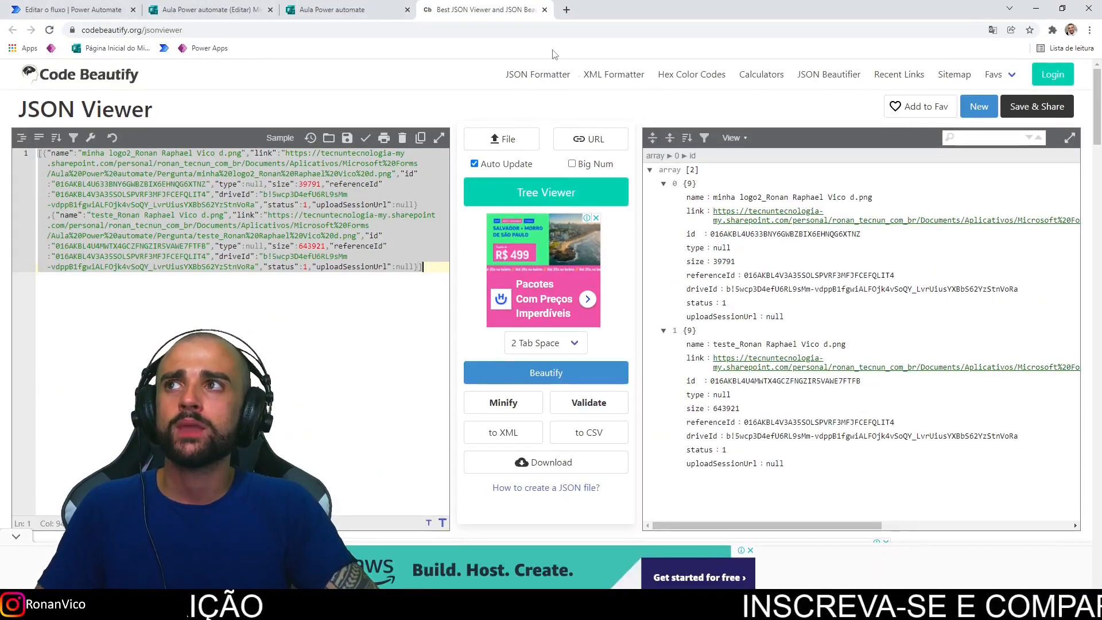
{"action": "left_click", "coordinate": [63, 8]}
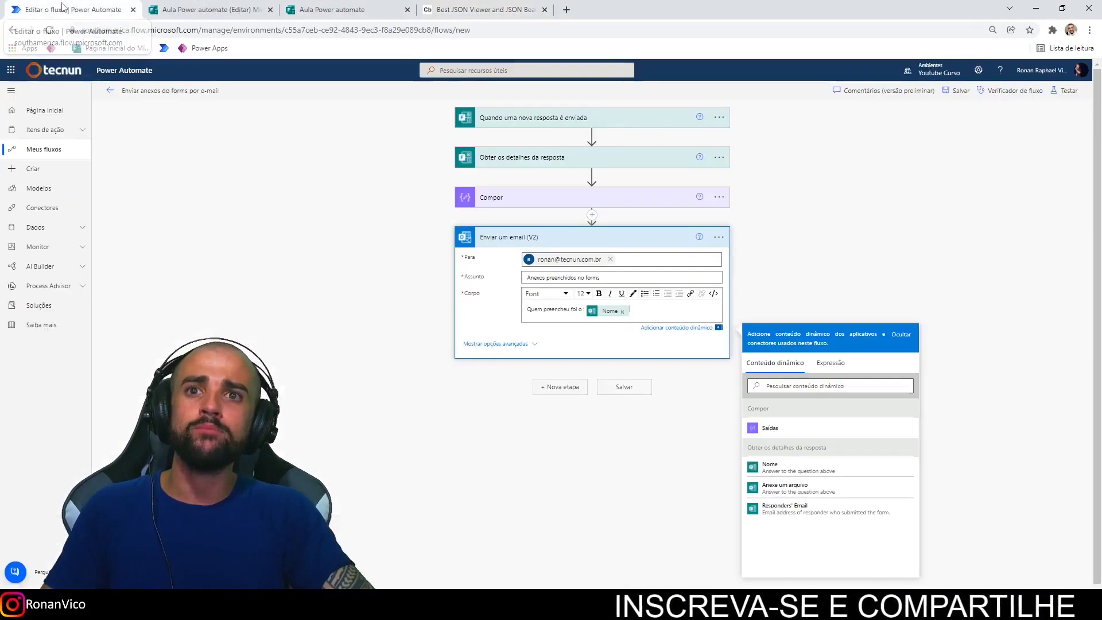
{"action": "left_click", "coordinate": [568, 242]}
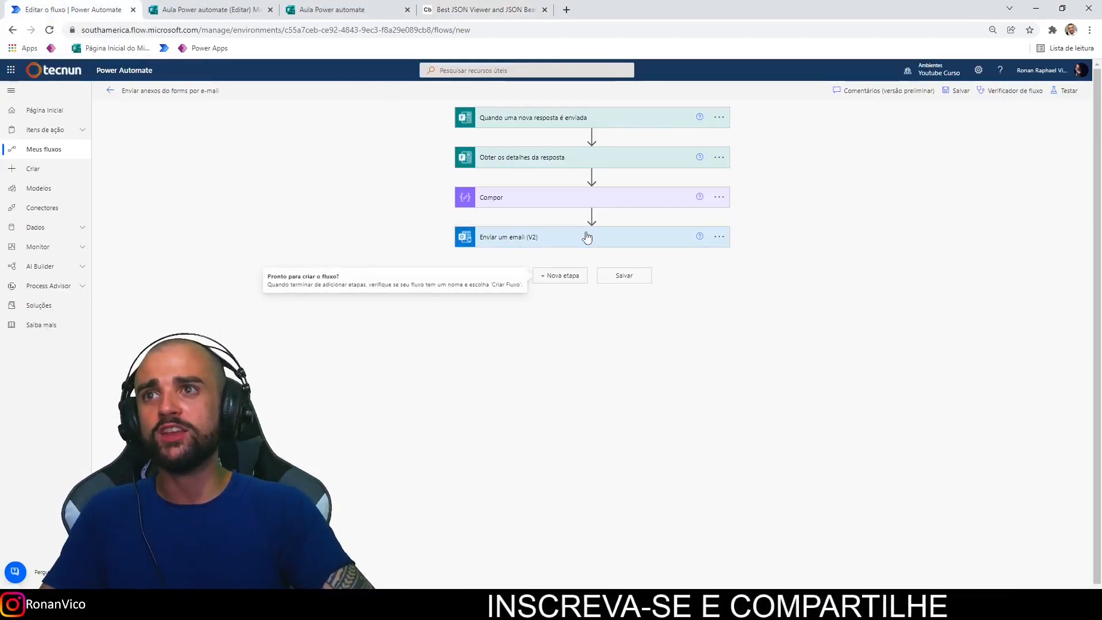
Step: Show the email step's advanced options and add two more Anexos entries, making three pairs
{"action": "left_click", "coordinate": [603, 234]}
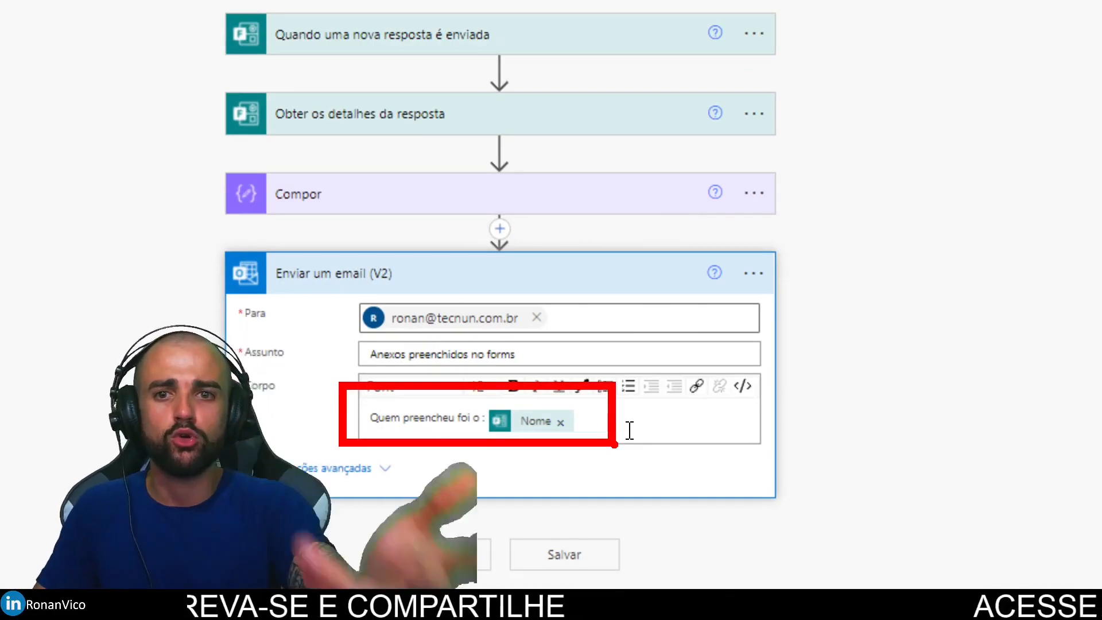
{"action": "scroll", "coordinate": [512, 277], "scroll_direction": "down", "scroll_amount": 3}
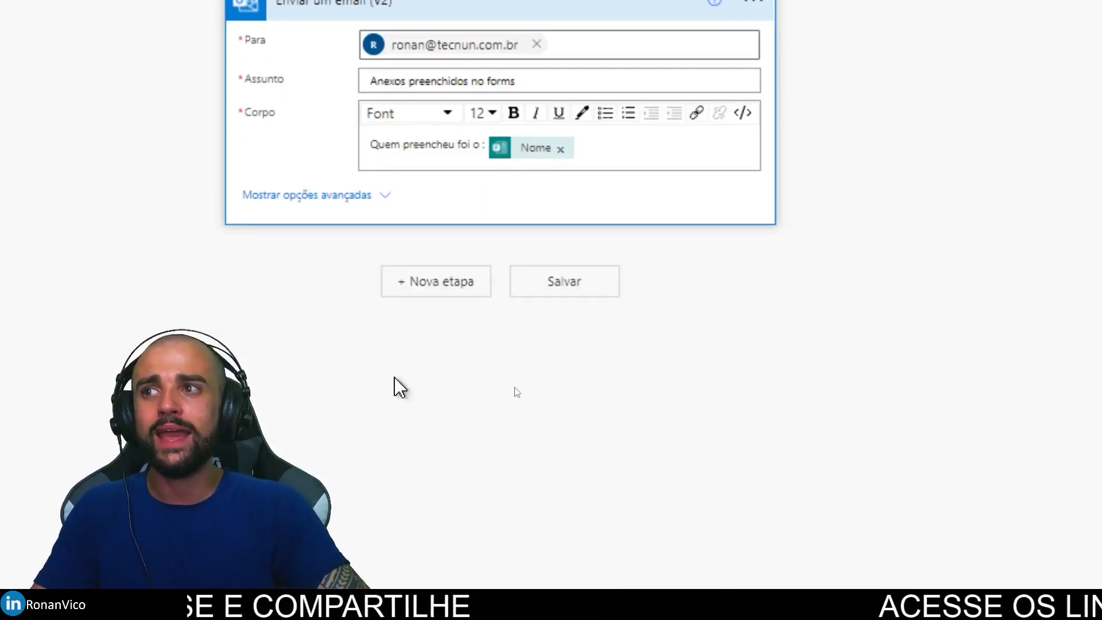
{"action": "left_click", "coordinate": [287, 195]}
{"action": "scroll", "coordinate": [439, 505], "scroll_direction": "down", "scroll_amount": 1}
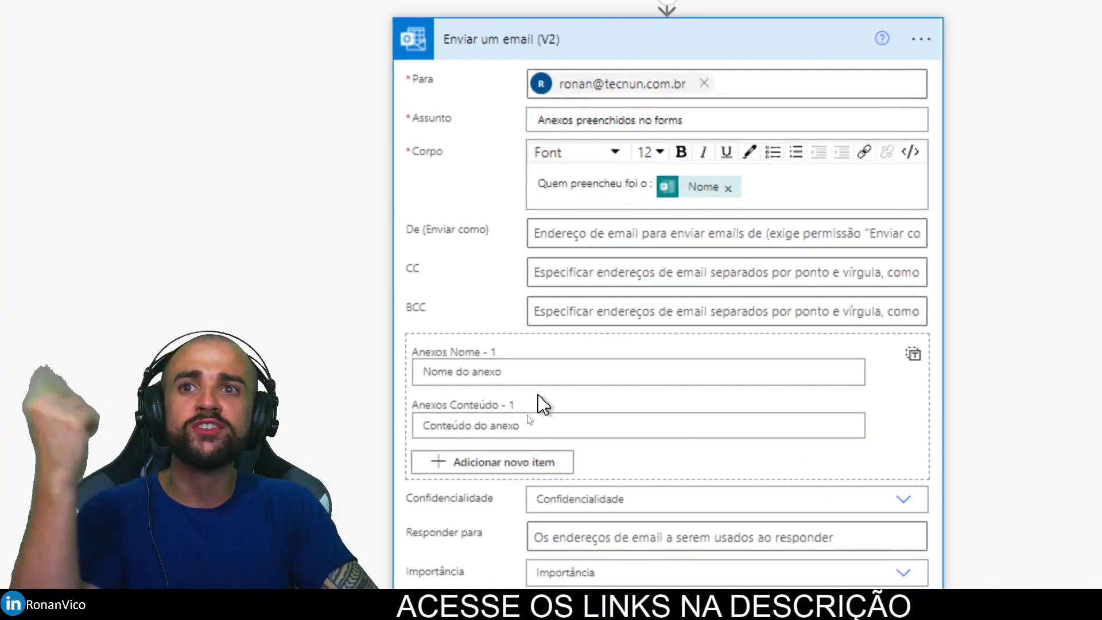
{"action": "scroll", "coordinate": [562, 459], "scroll_direction": "down", "scroll_amount": 1}
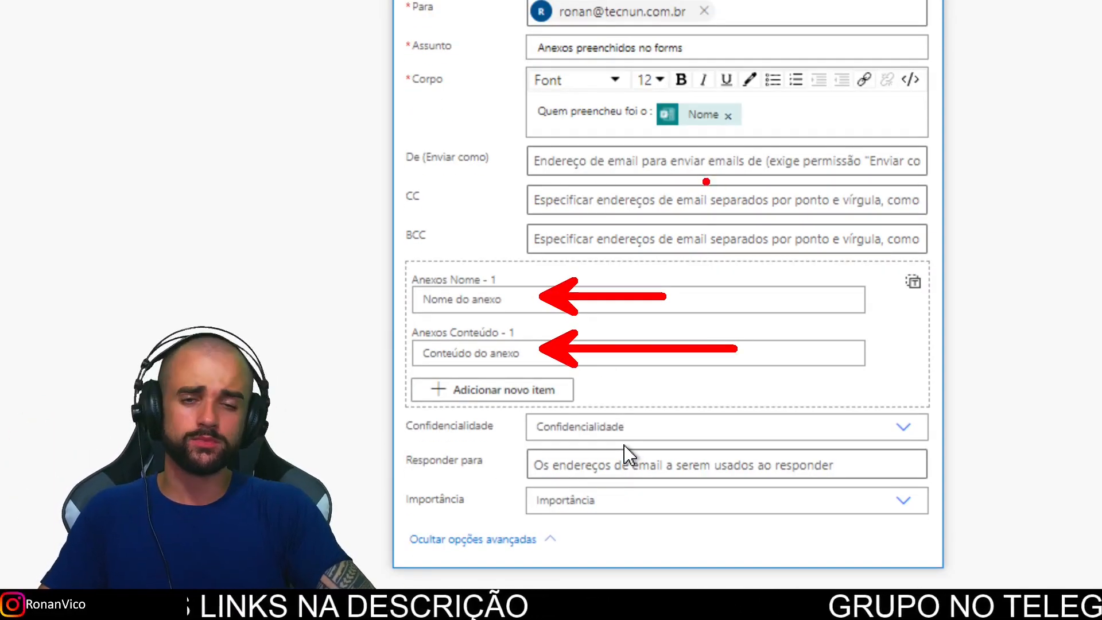
{"action": "left_click", "coordinate": [524, 389]}
{"action": "left_click", "coordinate": [526, 392]}
{"action": "scroll", "coordinate": [505, 407], "scroll_direction": "down", "scroll_amount": 2}
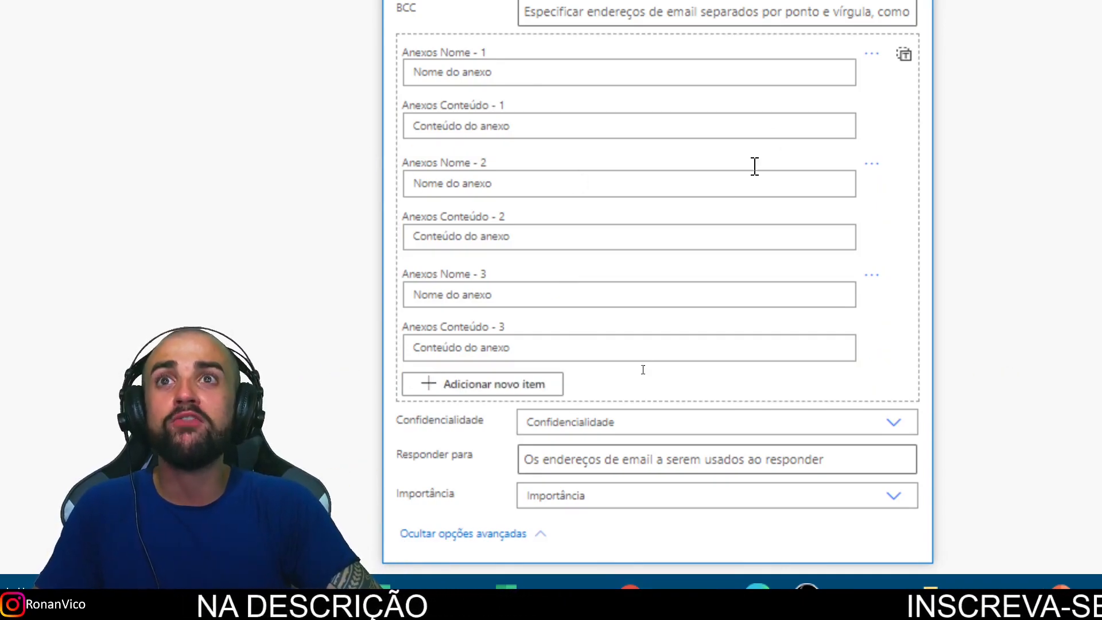
Step: Switch Anexos to a whole-array input holding a placeholder name/content array, then view the JSON Viewer
{"action": "left_click", "coordinate": [479, 166]}
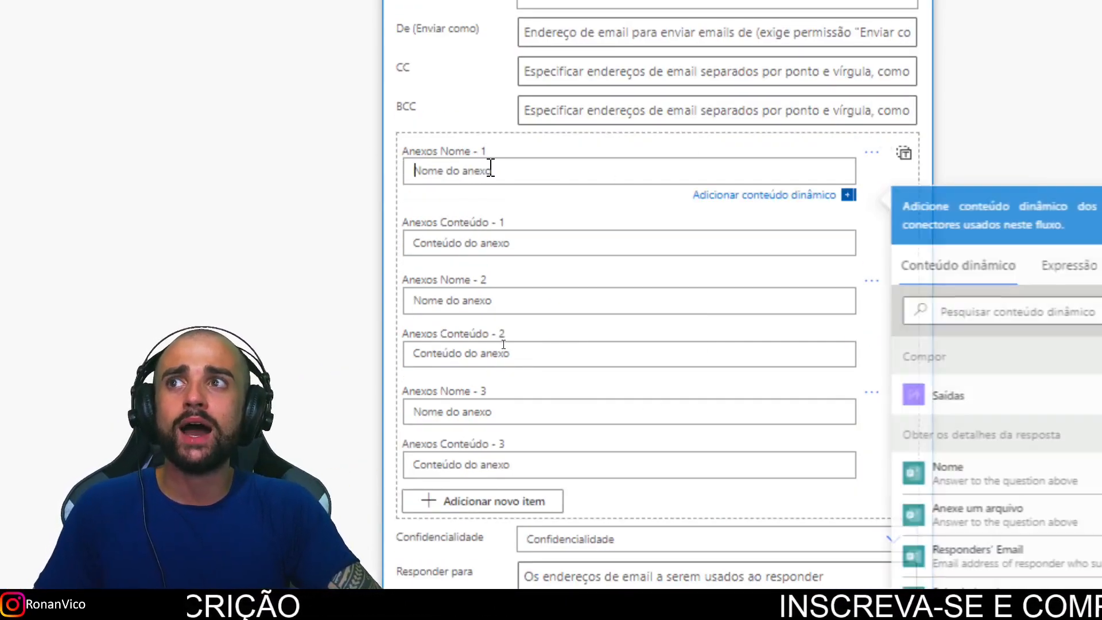
{"action": "left_click", "coordinate": [491, 241]}
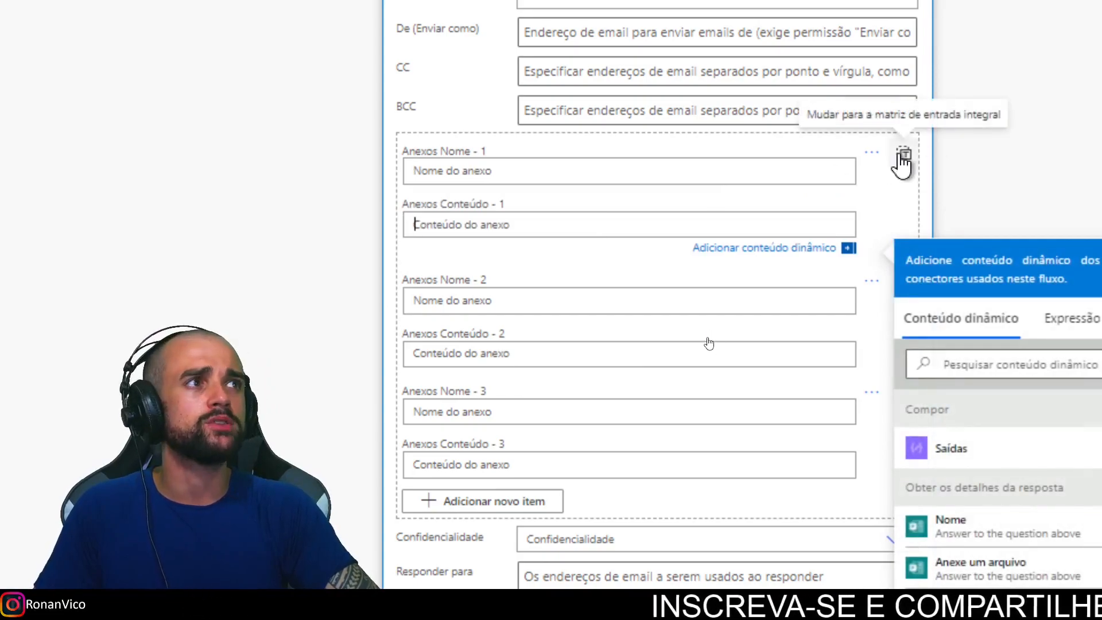
{"action": "left_click", "coordinate": [903, 154]}
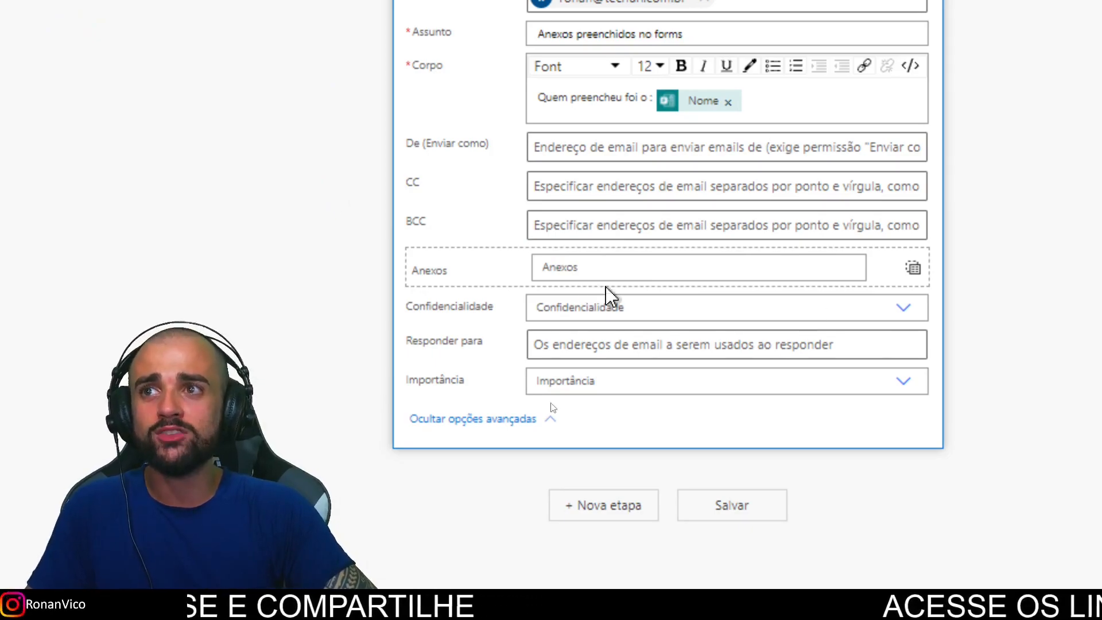
{"action": "left_click", "coordinate": [552, 268]}
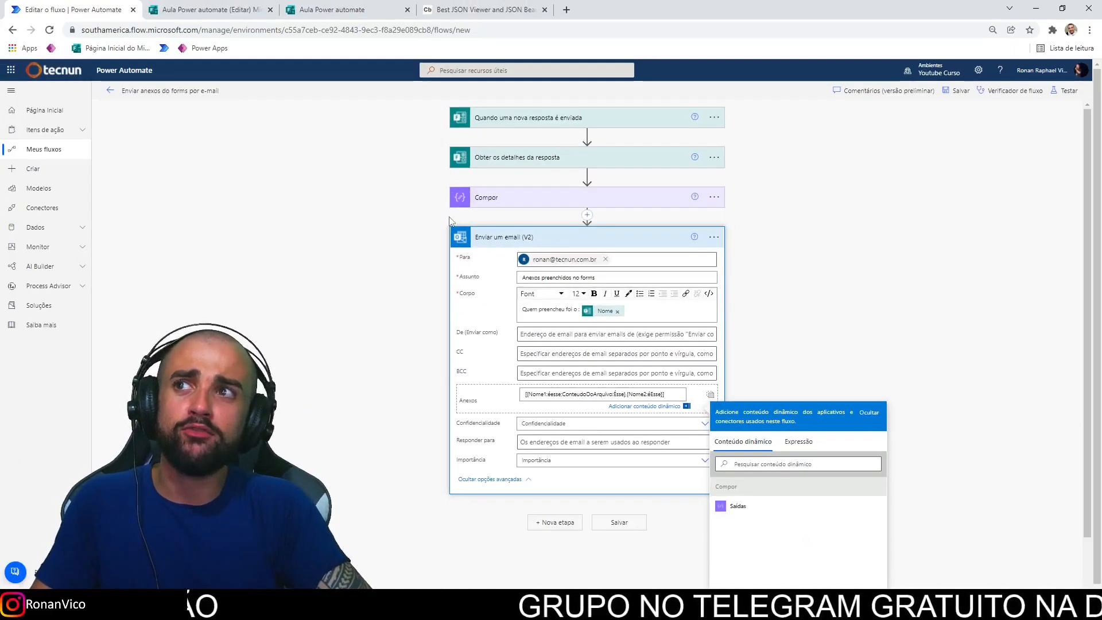
{"action": "key", "text": "ctrl+4"}
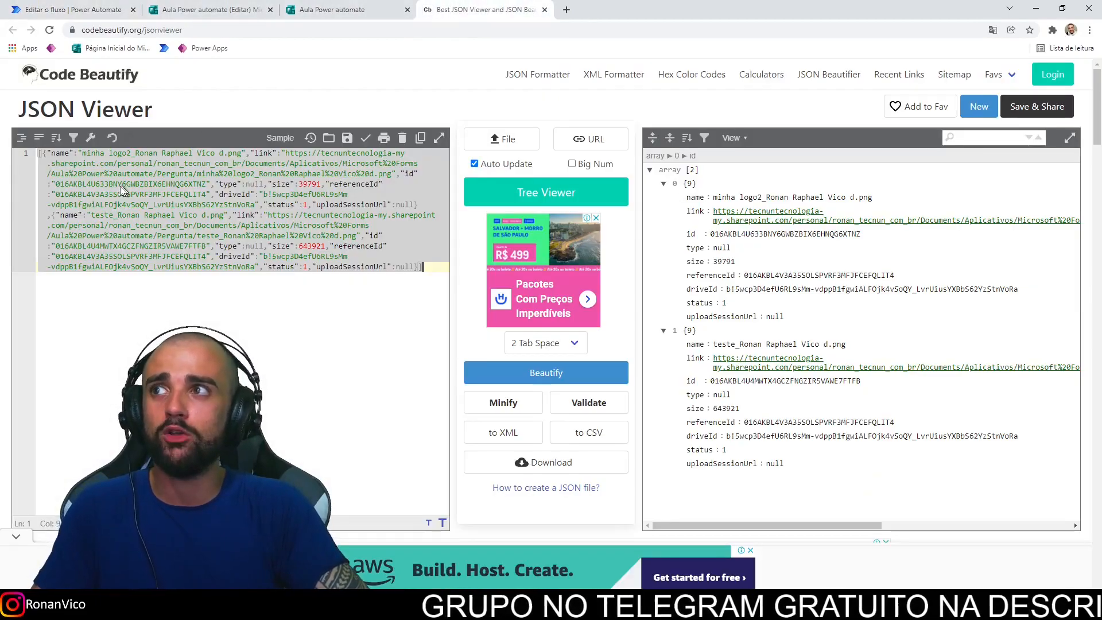
Step: Select the entire uploads JSON in Code Beautify and return to the Power Automate flow editor
{"action": "left_click", "coordinate": [112, 147]}
{"action": "left_click_drag", "start_coordinate": [79, 147], "coordinate": [846, 369]}
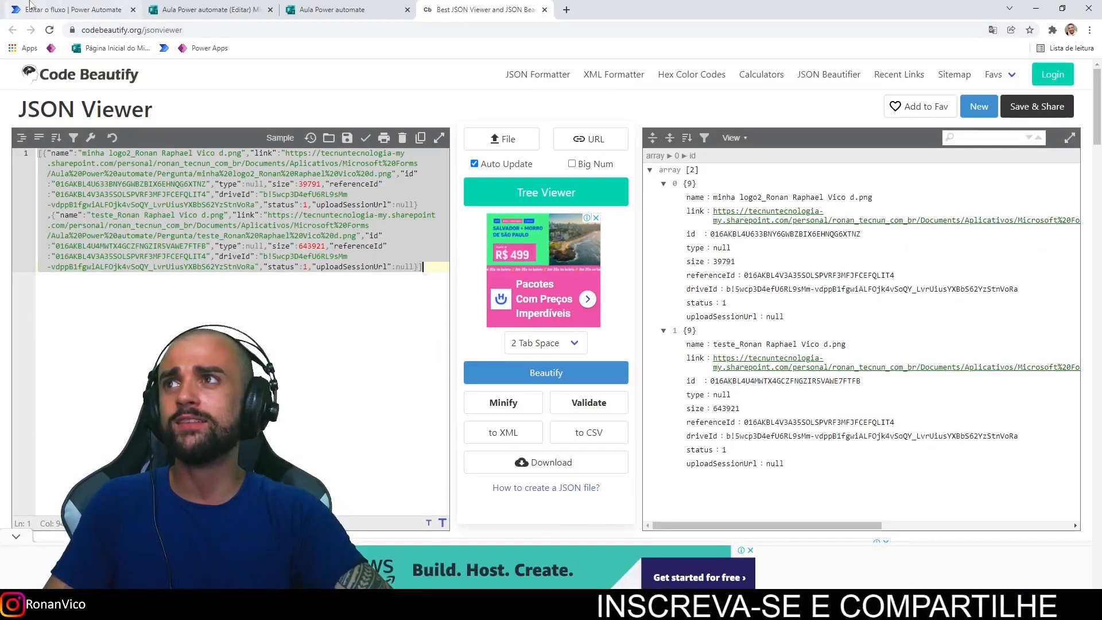
{"action": "left_click", "coordinate": [77, 5]}
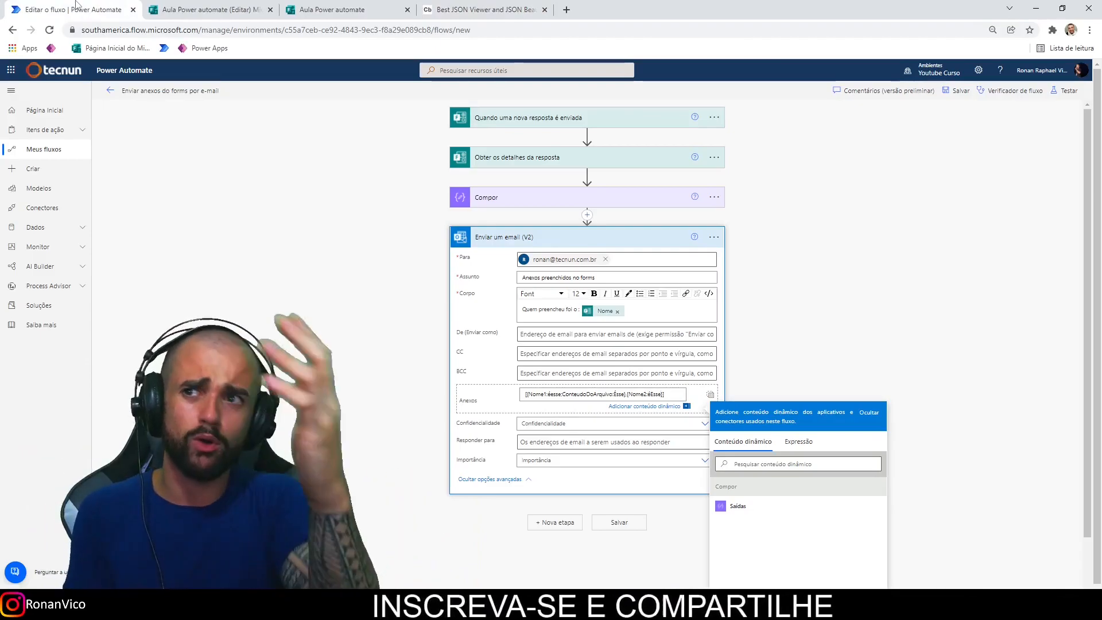
Step: Search 'var' and add Inicializar variável from the Variável connector, just below Compor
{"action": "left_click", "coordinate": [596, 237]}
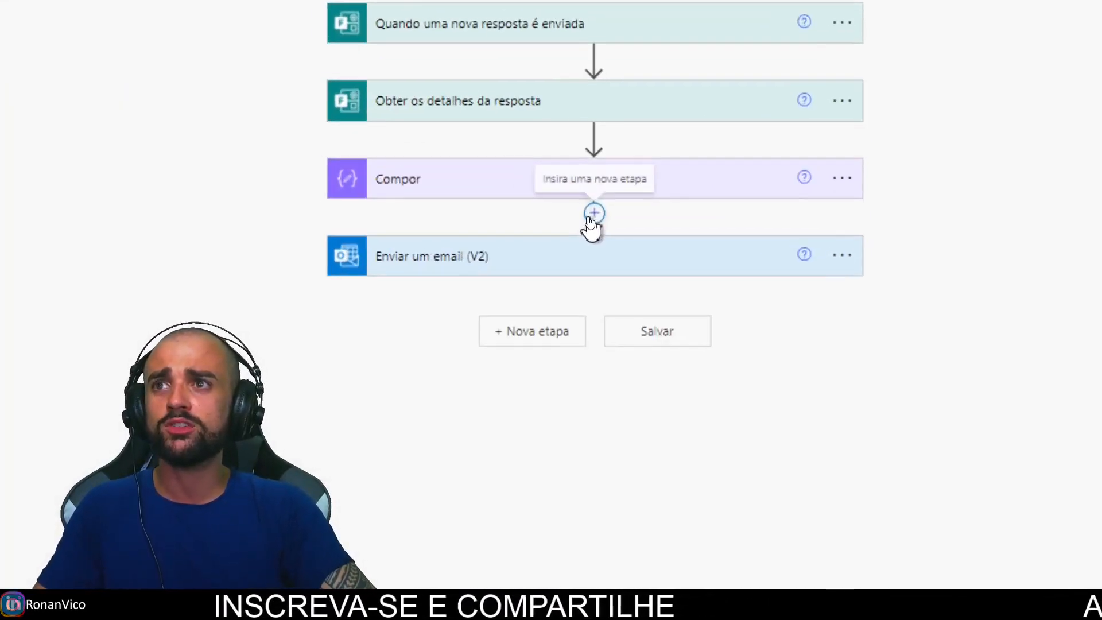
{"action": "left_click", "coordinate": [594, 212]}
{"action": "left_click", "coordinate": [621, 241]}
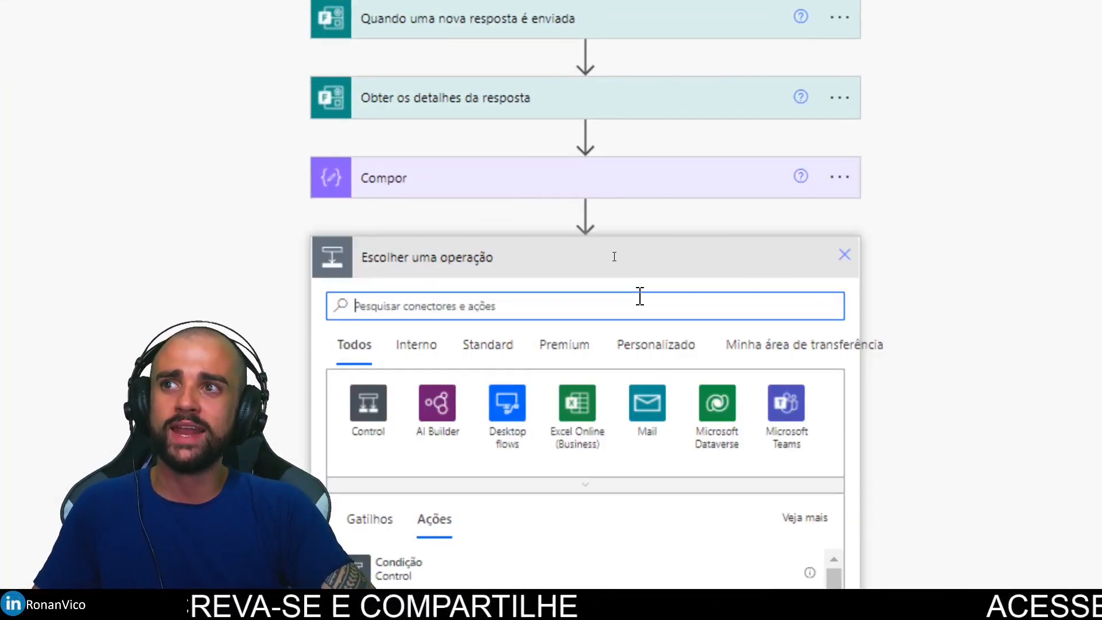
{"action": "type", "text": "varia"}
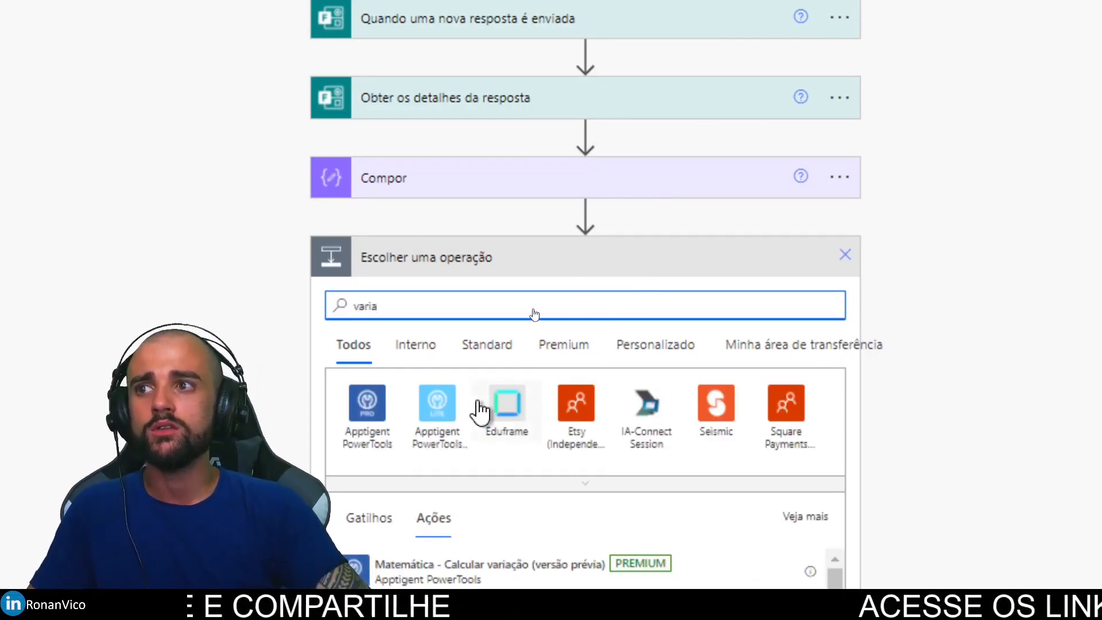
{"action": "type", "text": "ve"}
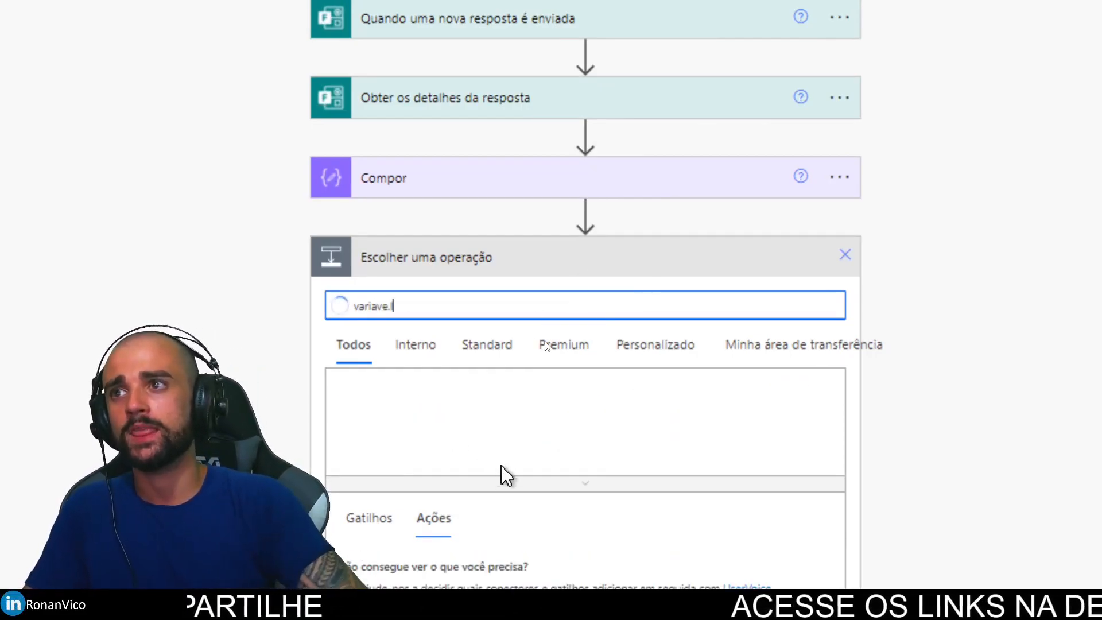
{"action": "type", "text": "l"}
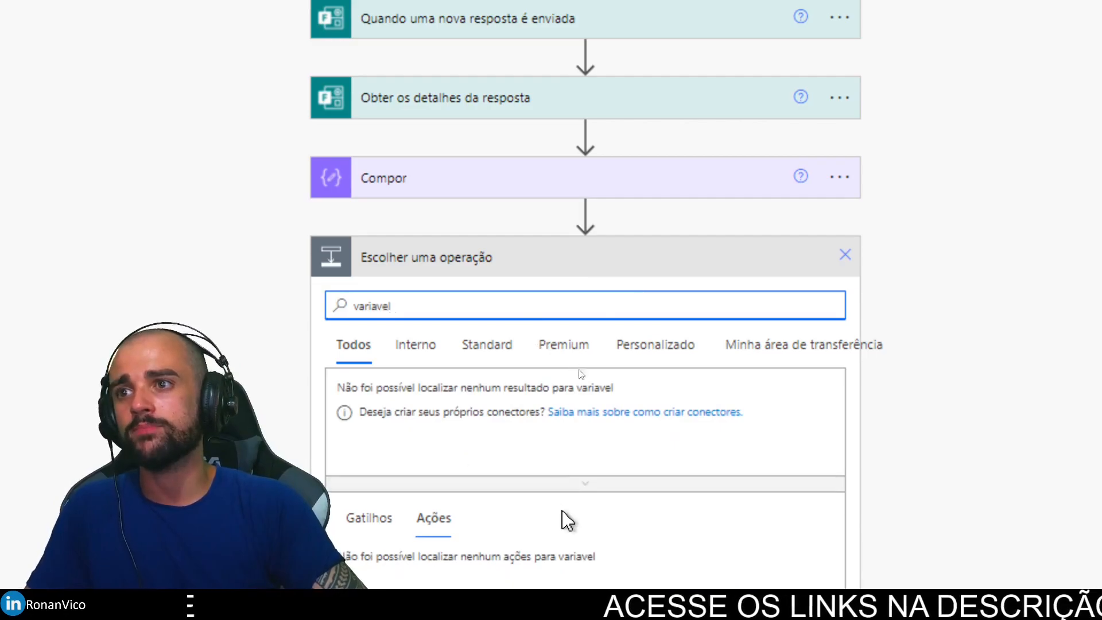
{"action": "left_click", "coordinate": [415, 344]}
{"action": "left_click", "coordinate": [447, 304]}
{"action": "key", "text": "BackSpace"}
{"action": "key", "text": "BackSpace"}
{"action": "key", "text": "BackSpace"}
{"action": "key", "text": "BackSpace"}
{"action": "key", "text": "BackSpace"}
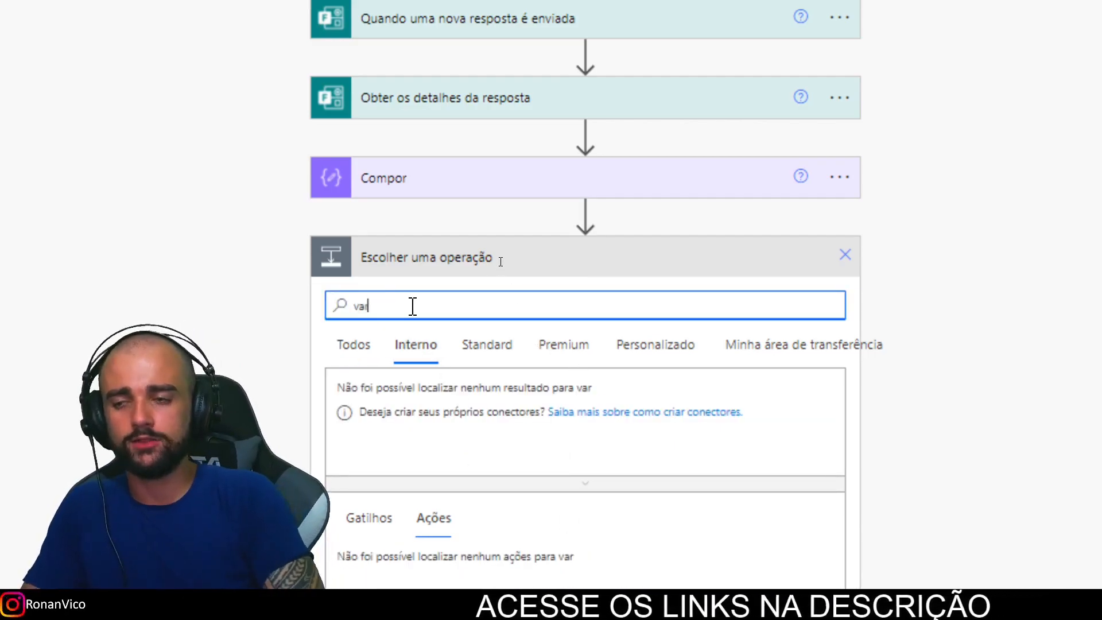
{"action": "type", "text": "i"}
{"action": "left_click", "coordinate": [376, 410]}
{"action": "scroll", "coordinate": [489, 554], "scroll_direction": "down", "scroll_amount": 1}
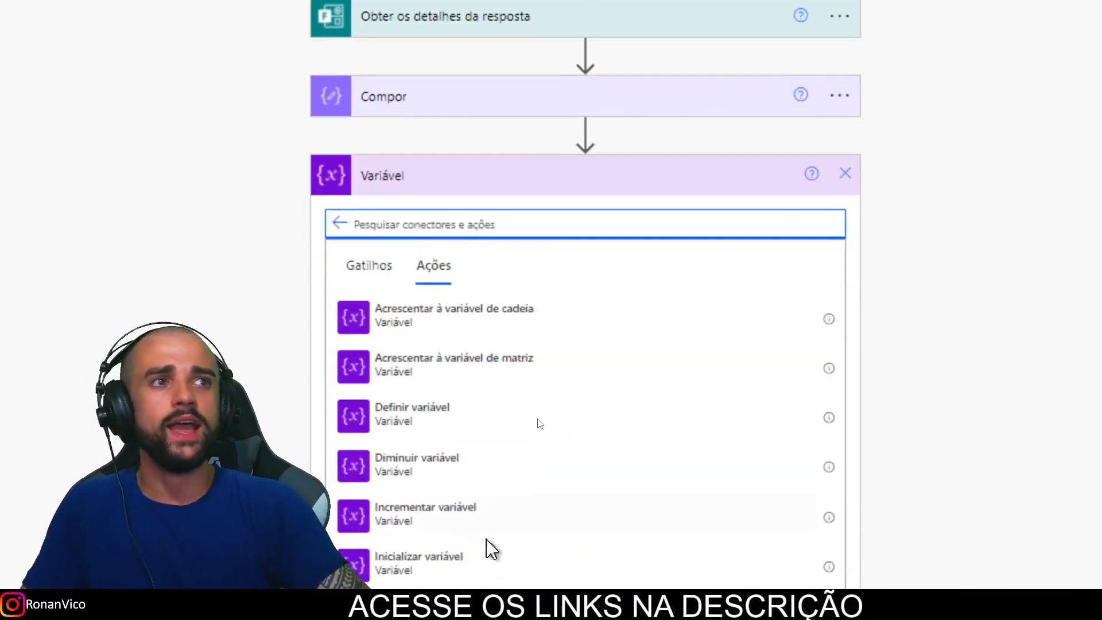
{"action": "scroll", "coordinate": [490, 554], "scroll_direction": "down", "scroll_amount": 3}
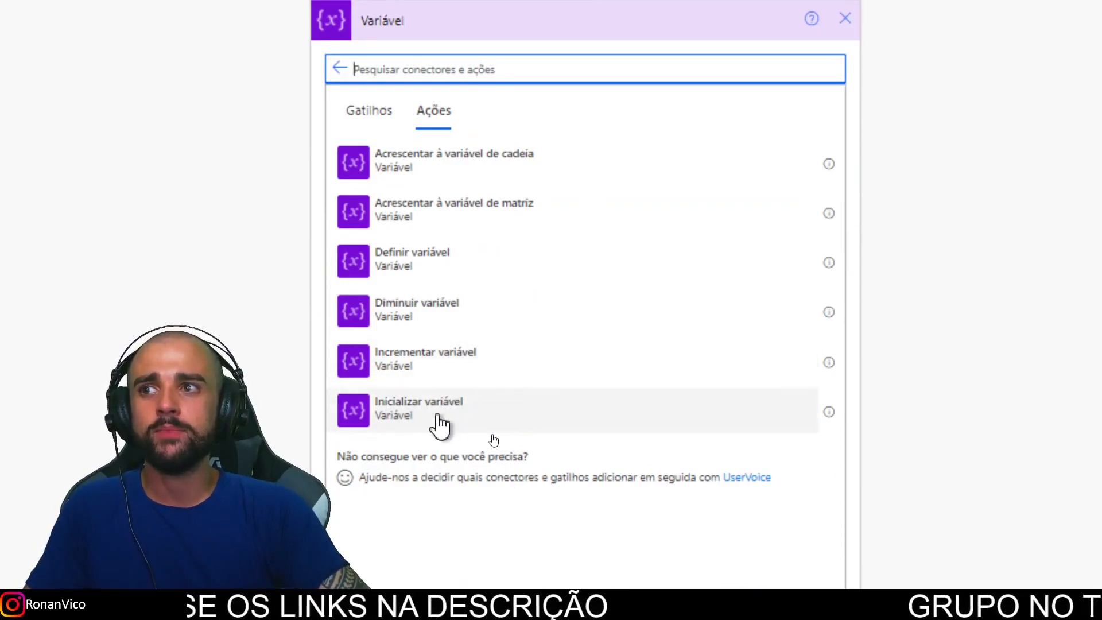
{"action": "left_click", "coordinate": [394, 421]}
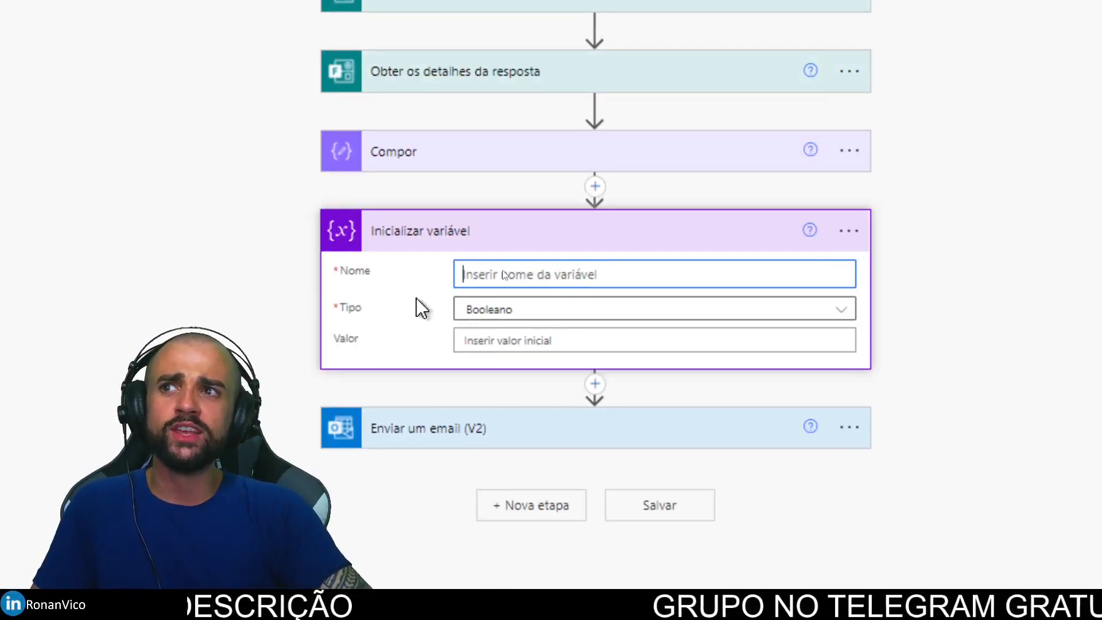
Step: Enter arrayAnexos as the variable's name
{"action": "type", "text": "a"}
{"action": "key", "text": "BackSpace"}
{"action": "type", "text": "arrayAnexos"}
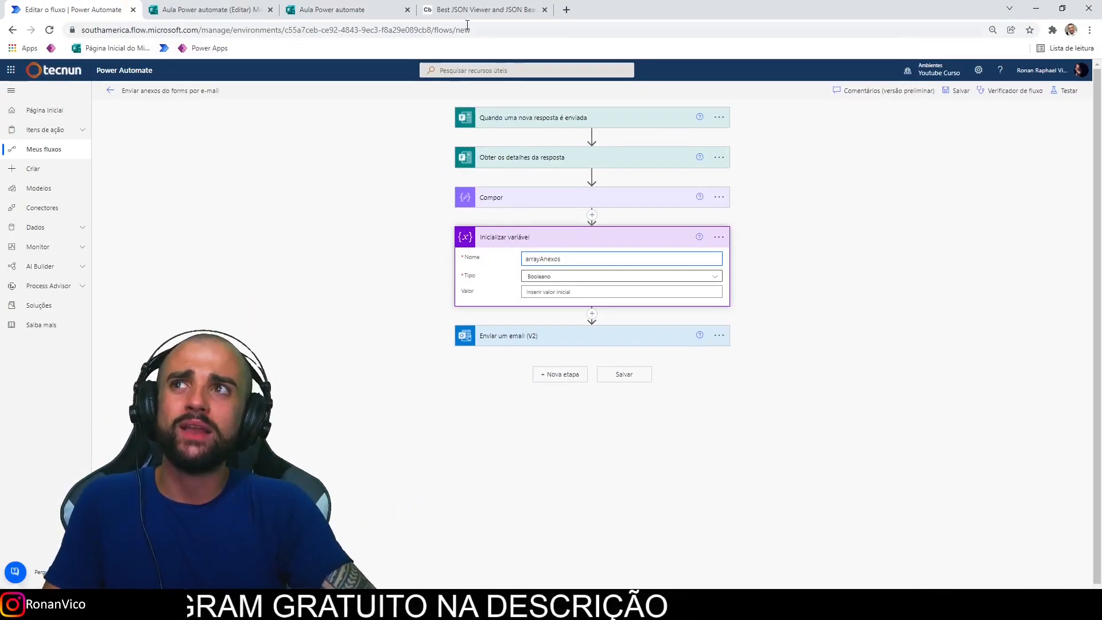
Step: Review the uploaded files' JSON data in the JSON Viewer tab
{"action": "left_click", "coordinate": [485, 9]}
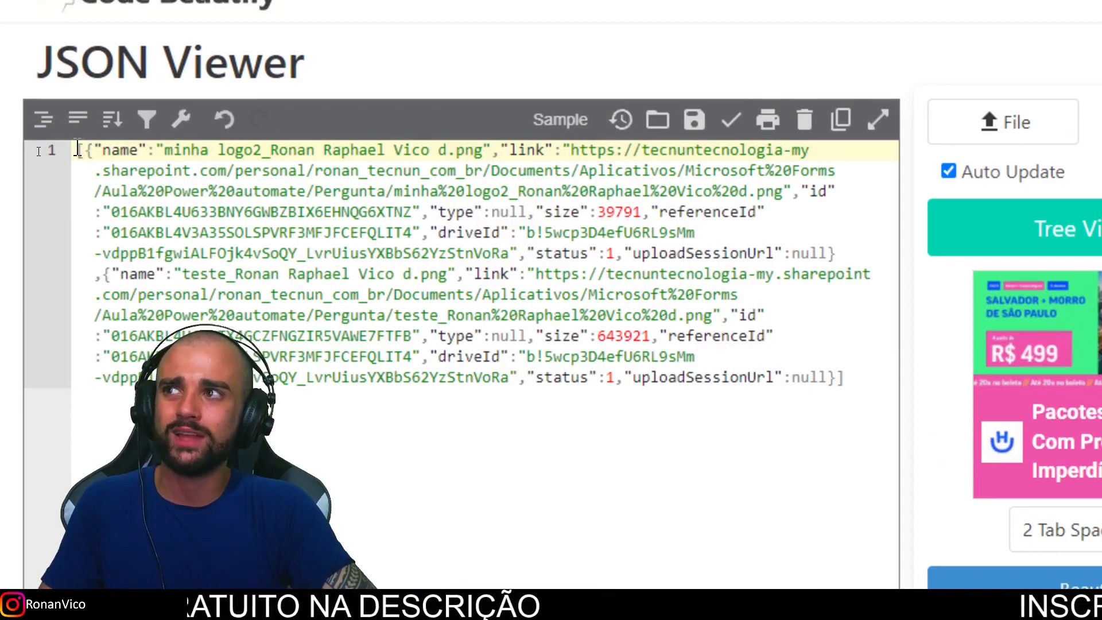
{"action": "left_click_drag", "start_coordinate": [77, 150], "coordinate": [839, 378]}
{"action": "left_click", "coordinate": [838, 377]}
{"action": "left_click", "coordinate": [96, 151]}
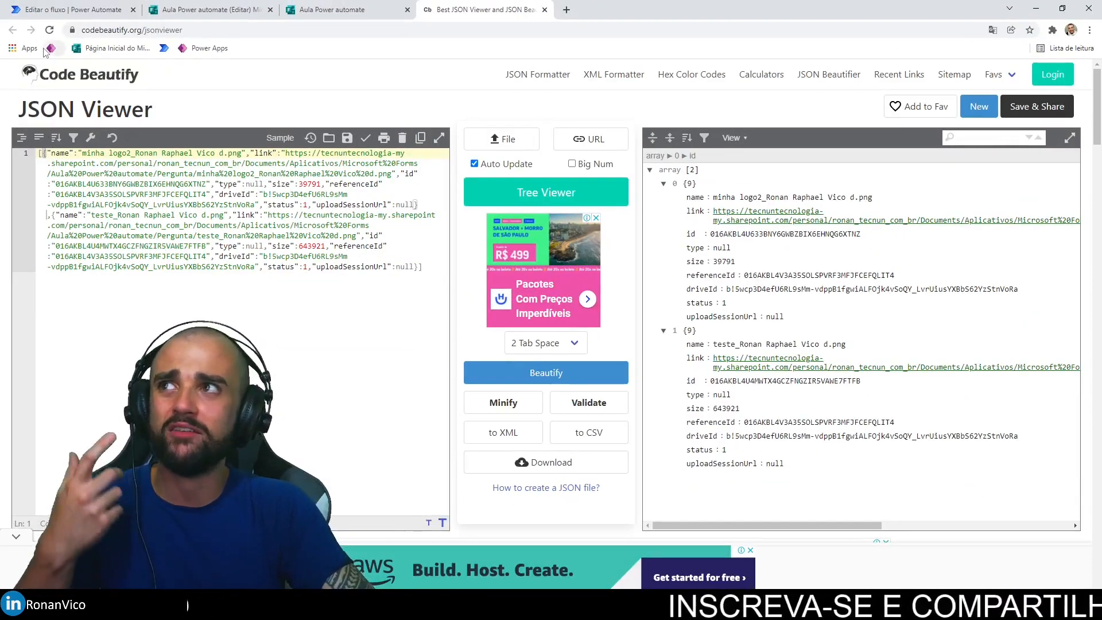
{"action": "left_click", "coordinate": [79, 9]}
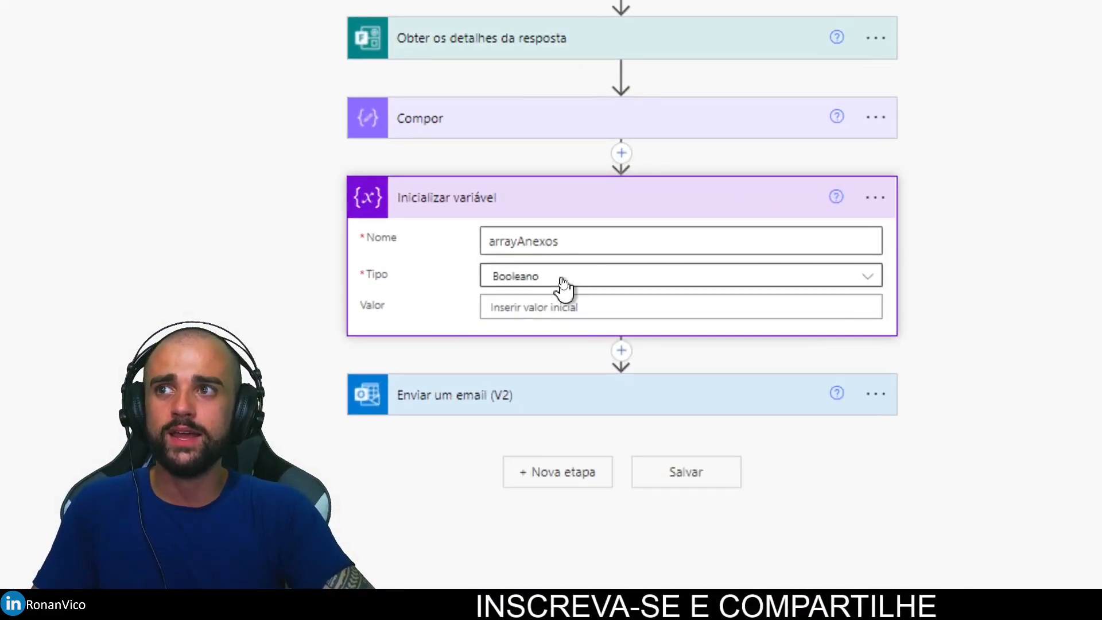
Step: Set the variable type to Matriz and expand the Enviar um email (V2) step
{"action": "left_click", "coordinate": [564, 278]}
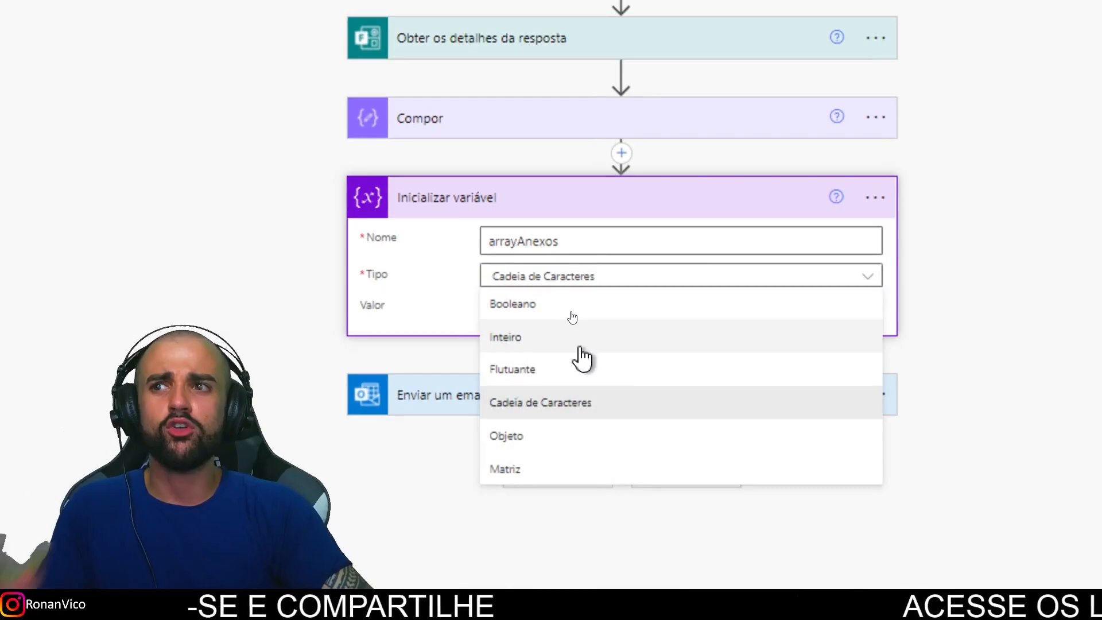
{"action": "left_click", "coordinate": [554, 469]}
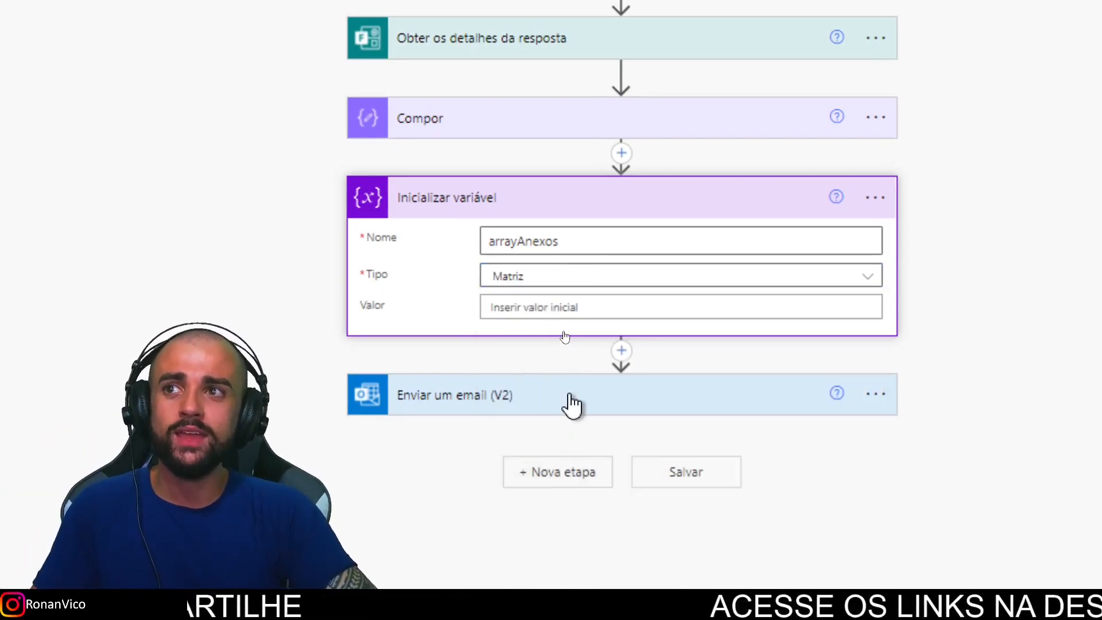
{"action": "left_click", "coordinate": [570, 406]}
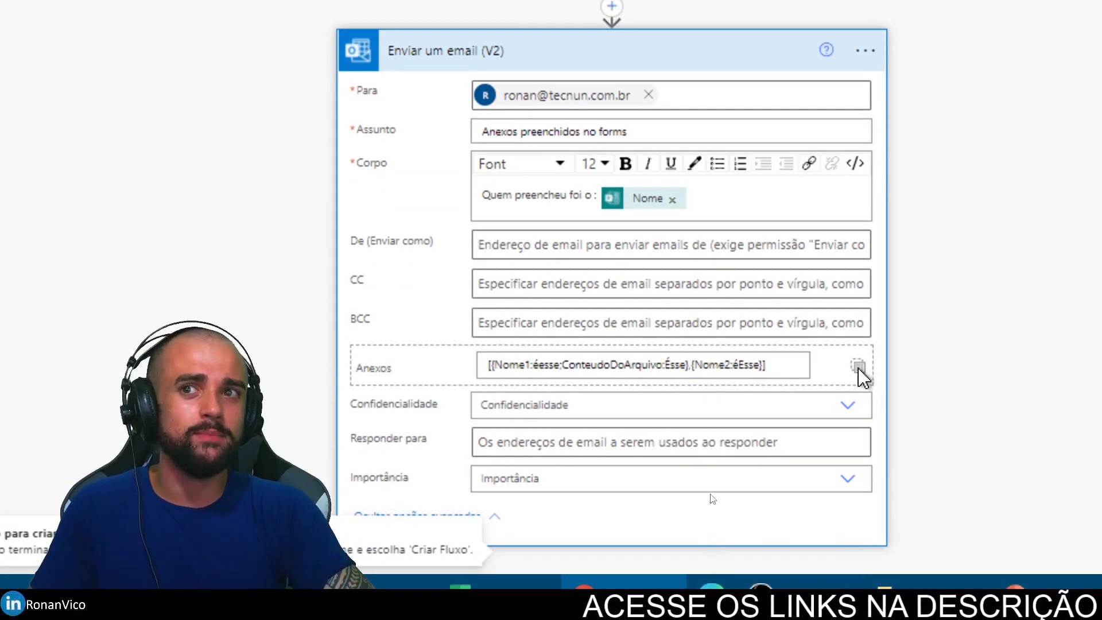
Step: Delete the hand-written Anexos array and keep Anexos in whole-array input mode
{"action": "triple_click", "coordinate": [763, 364]}
{"action": "key", "text": "BackSpace"}
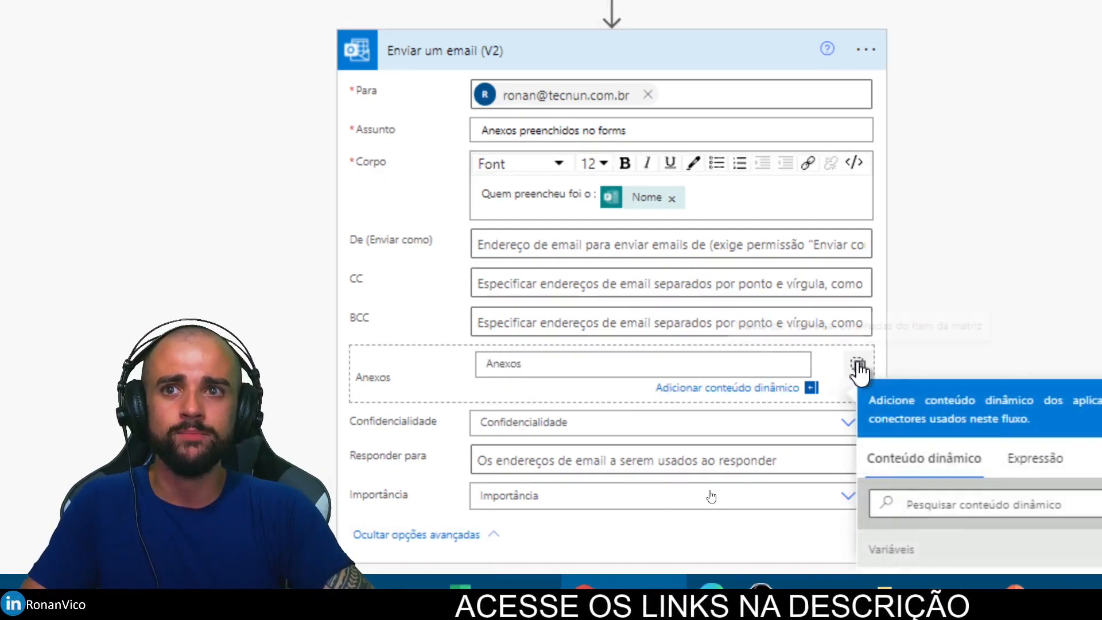
{"action": "left_click", "coordinate": [857, 366]}
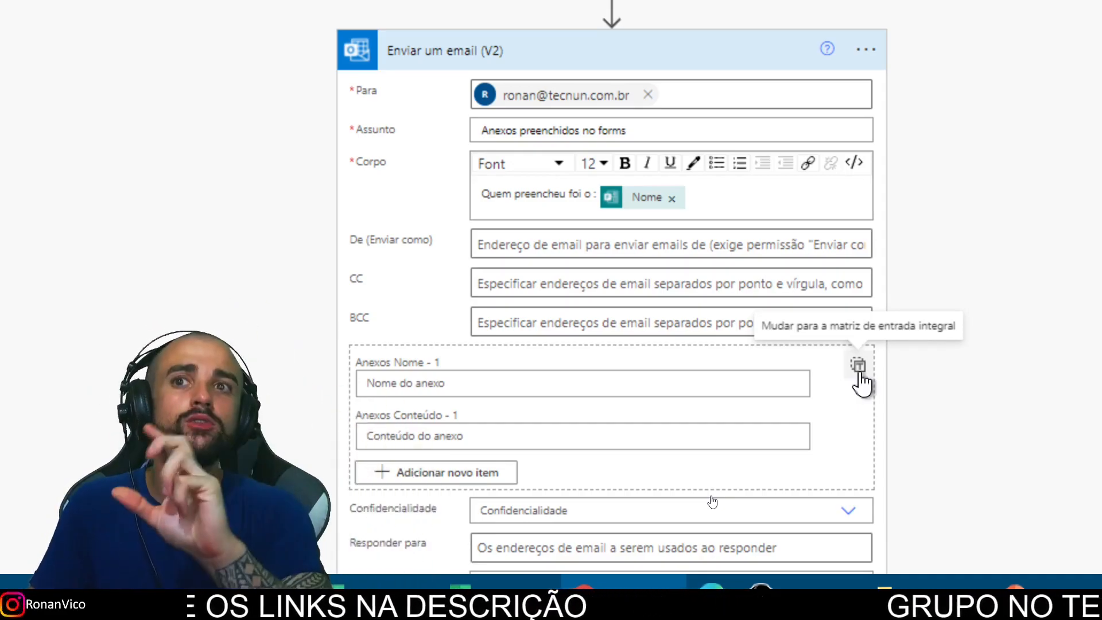
{"action": "left_click", "coordinate": [857, 367]}
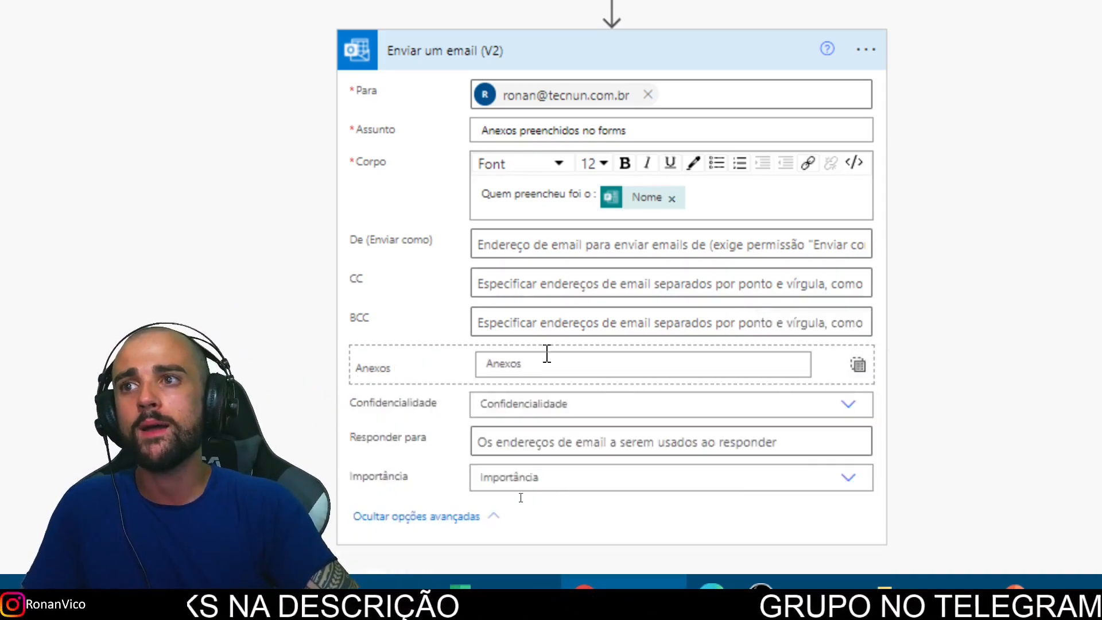
{"action": "left_click", "coordinate": [858, 365]}
{"action": "scroll", "coordinate": [540, 370], "scroll_direction": "down", "scroll_amount": 3}
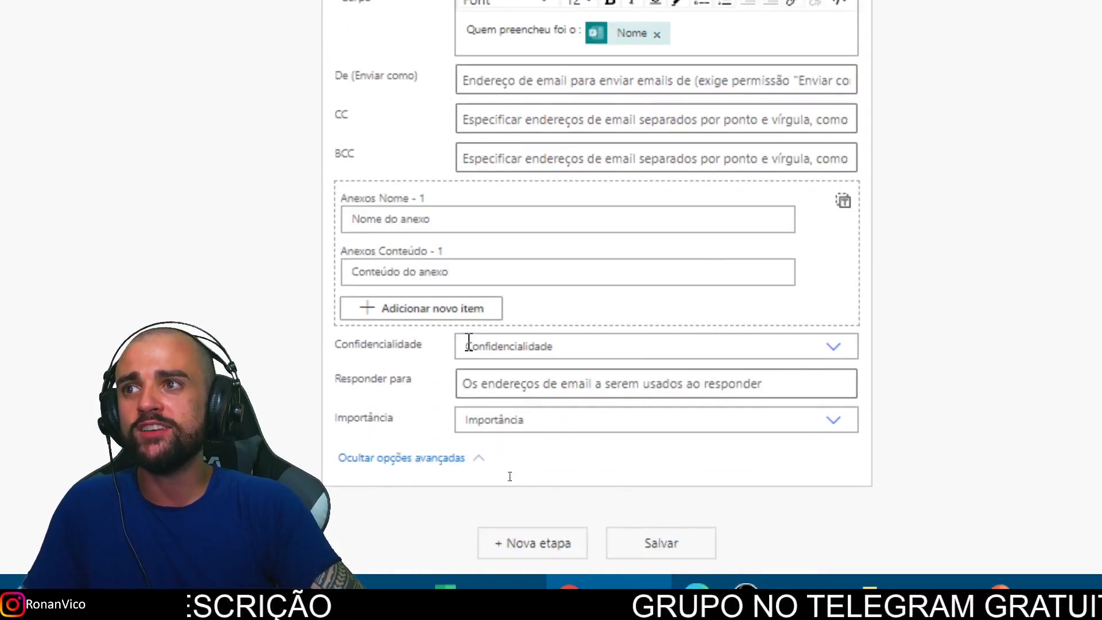
{"action": "left_click", "coordinate": [441, 312]}
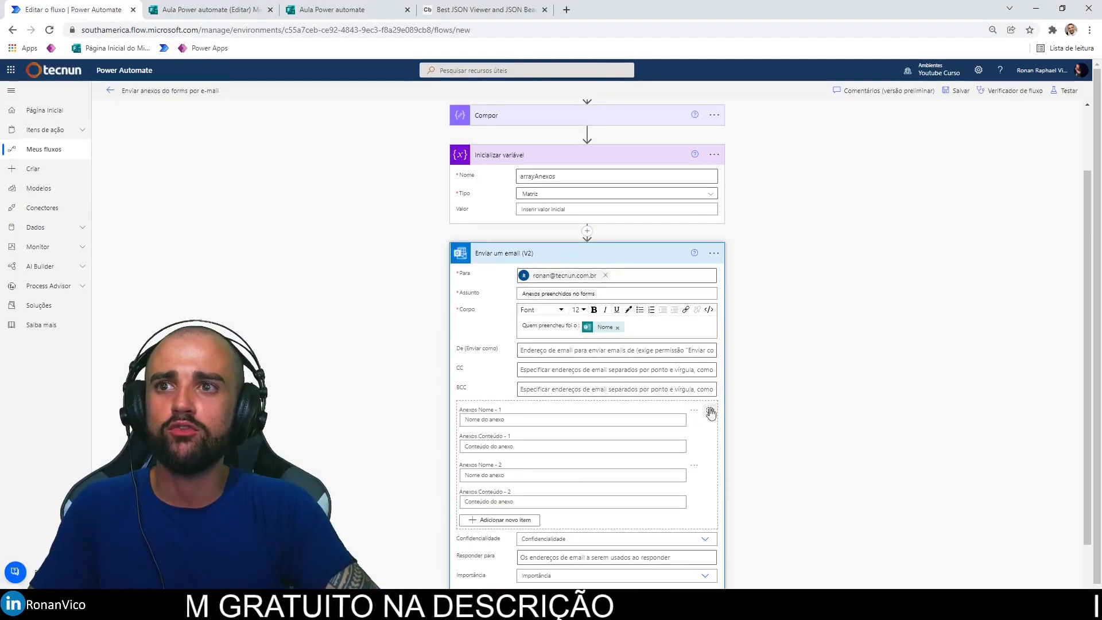
{"action": "left_click", "coordinate": [710, 410]}
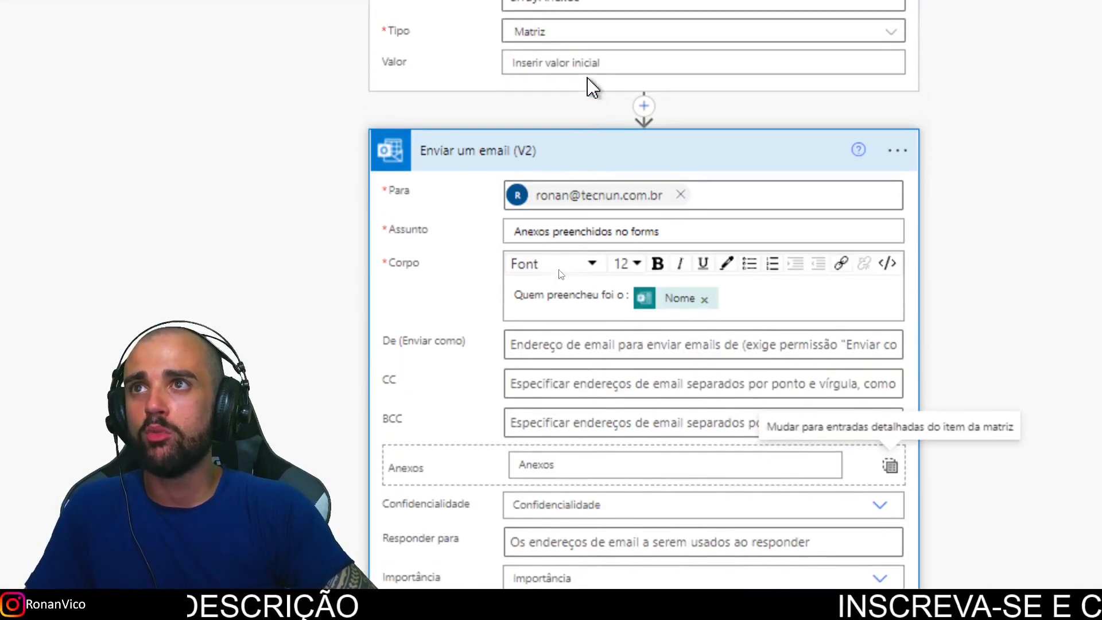
Step: Put the arrayAnexos variable into Anexos from dynamic content and collapse the email step
{"action": "left_click", "coordinate": [533, 303]}
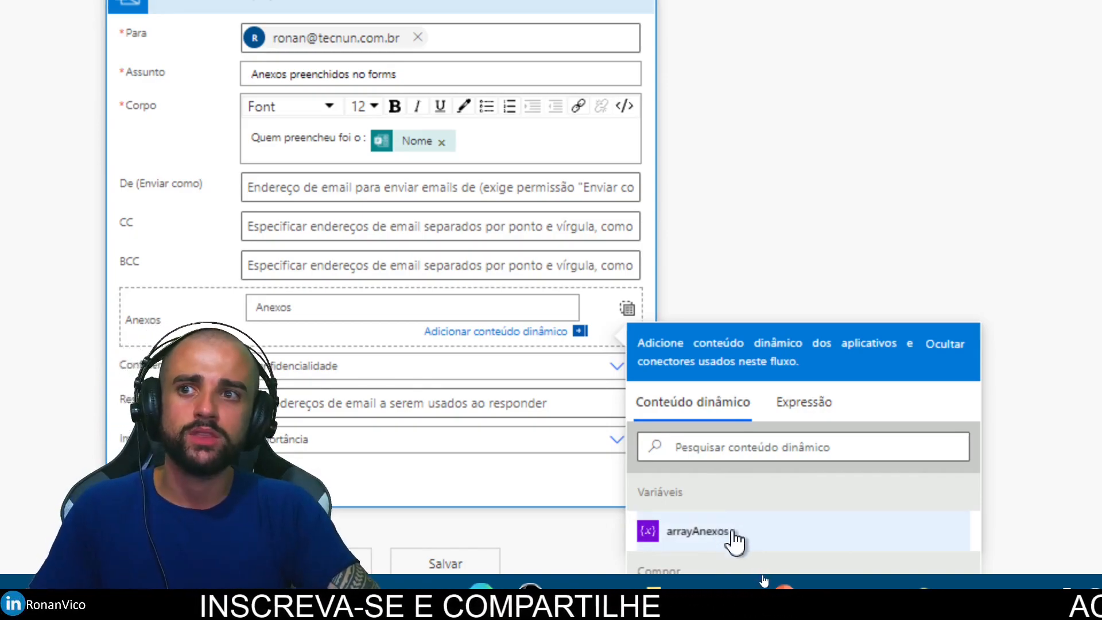
{"action": "left_click", "coordinate": [697, 531]}
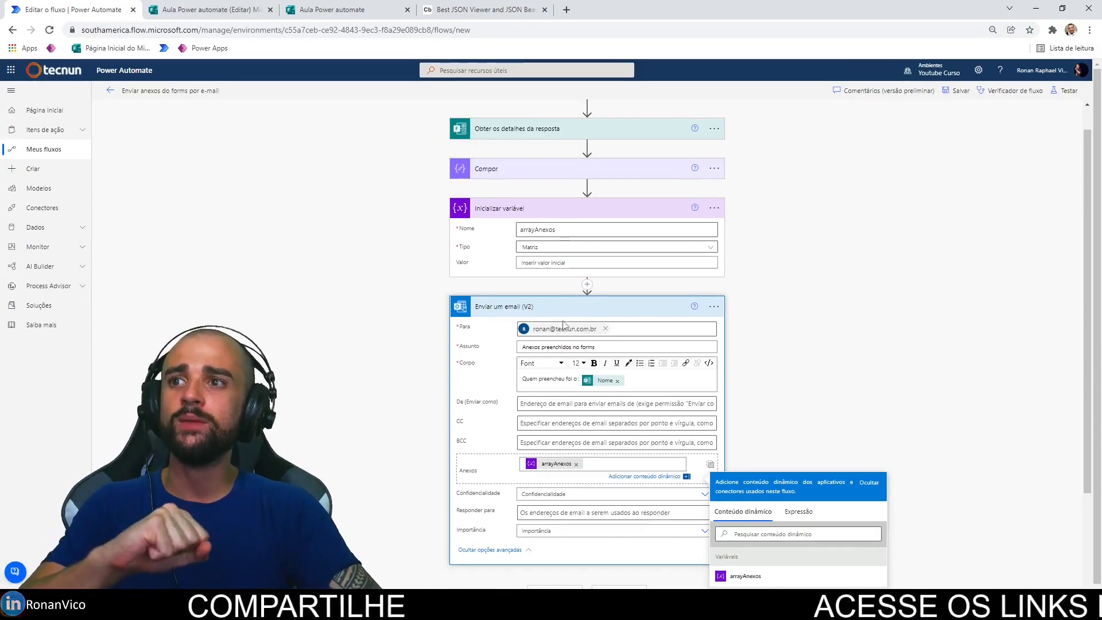
{"action": "left_click", "coordinate": [543, 317]}
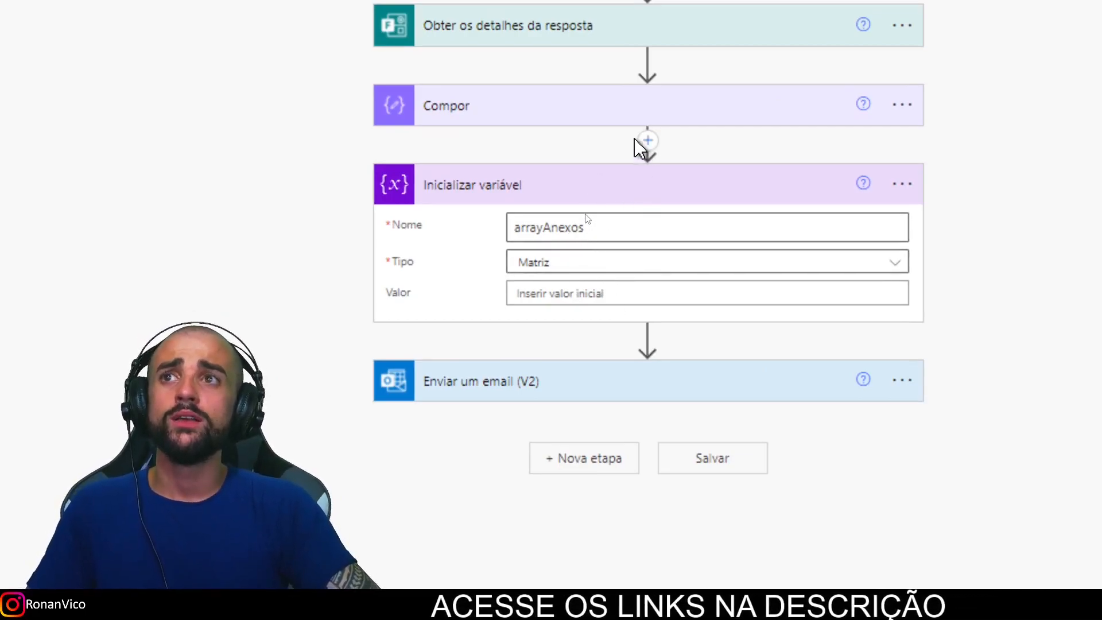
{"action": "scroll", "coordinate": [634, 138], "scroll_direction": "up", "scroll_amount": 2}
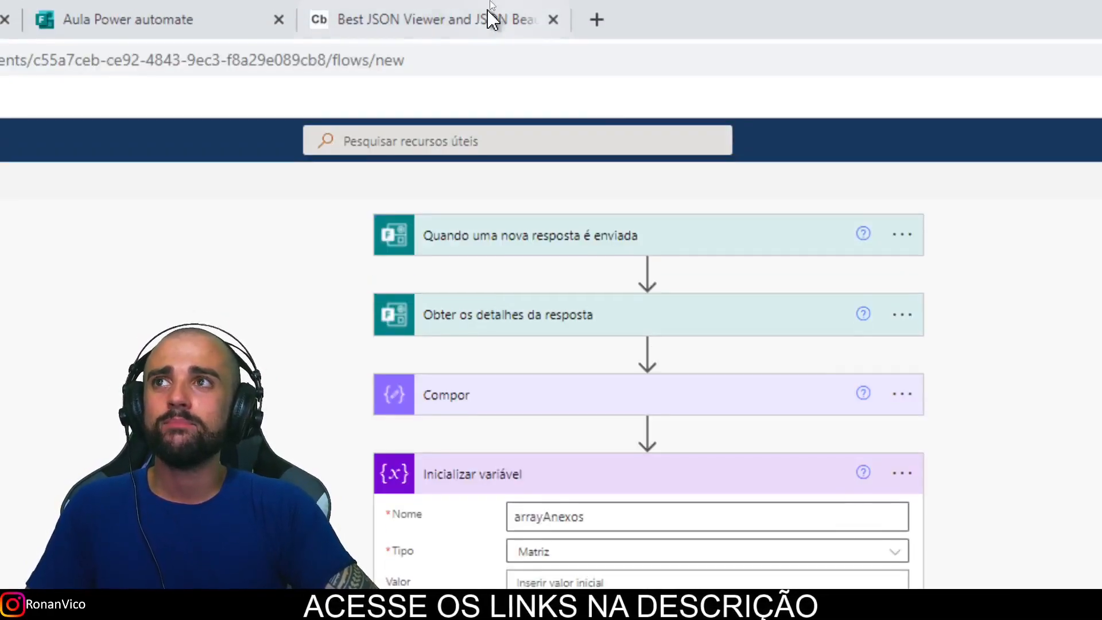
{"action": "left_click", "coordinate": [445, 15]}
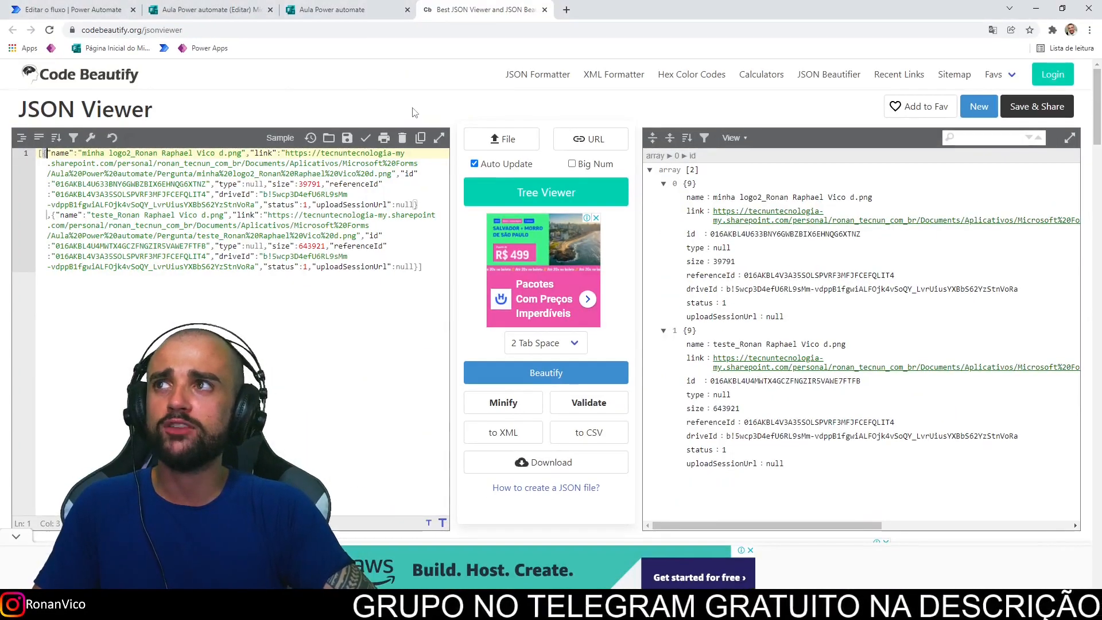
{"action": "left_click", "coordinate": [41, 6]}
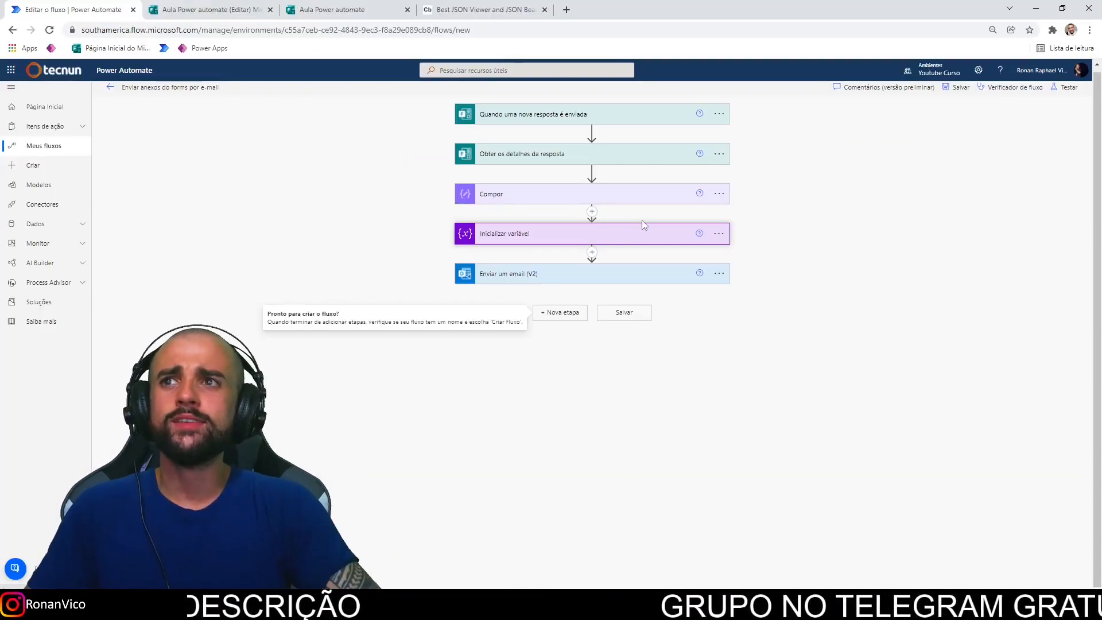
Step: Insert a new action after Inicializar variável, rechecking the files' JSON and Compose inputs
{"action": "left_click", "coordinate": [591, 251]}
{"action": "left_click", "coordinate": [606, 266]}
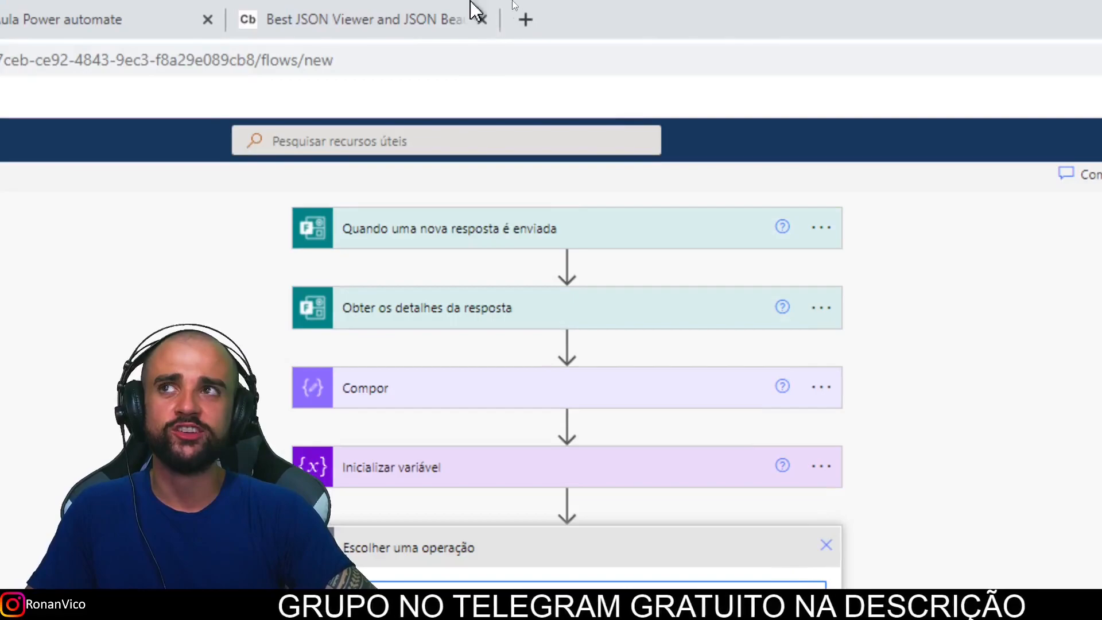
{"action": "left_click", "coordinate": [380, 14]}
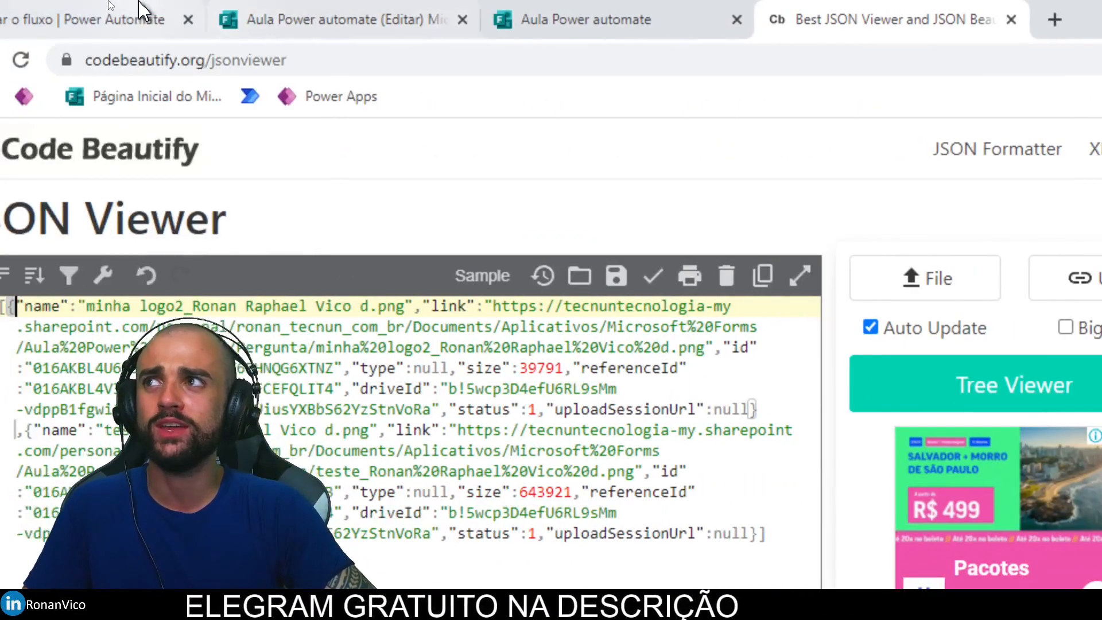
{"action": "left_click", "coordinate": [69, 16]}
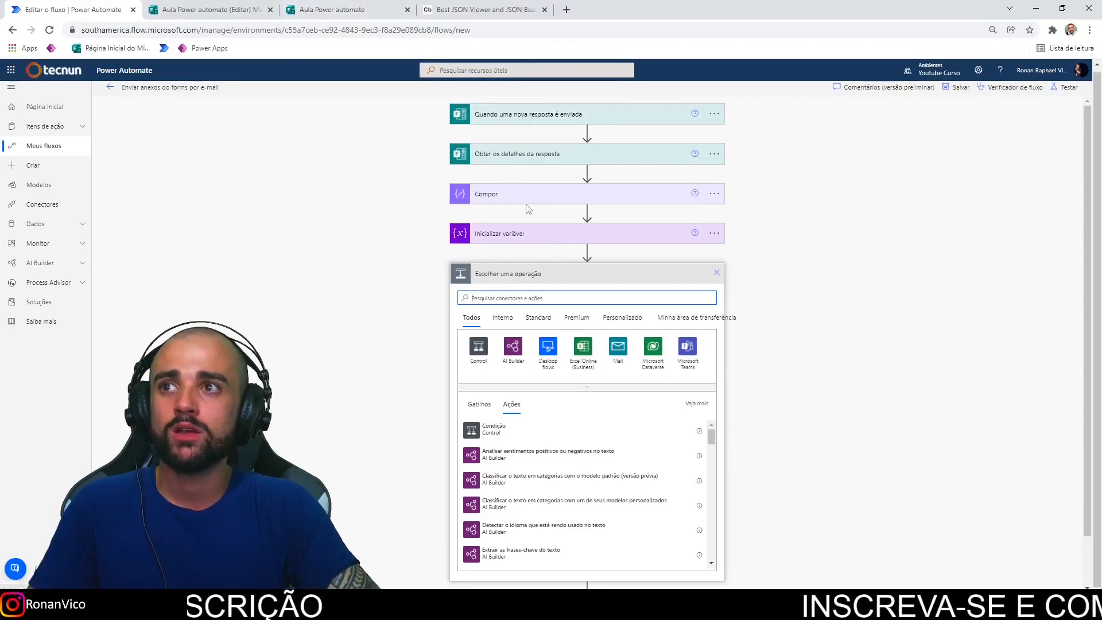
{"action": "left_click", "coordinate": [526, 199]}
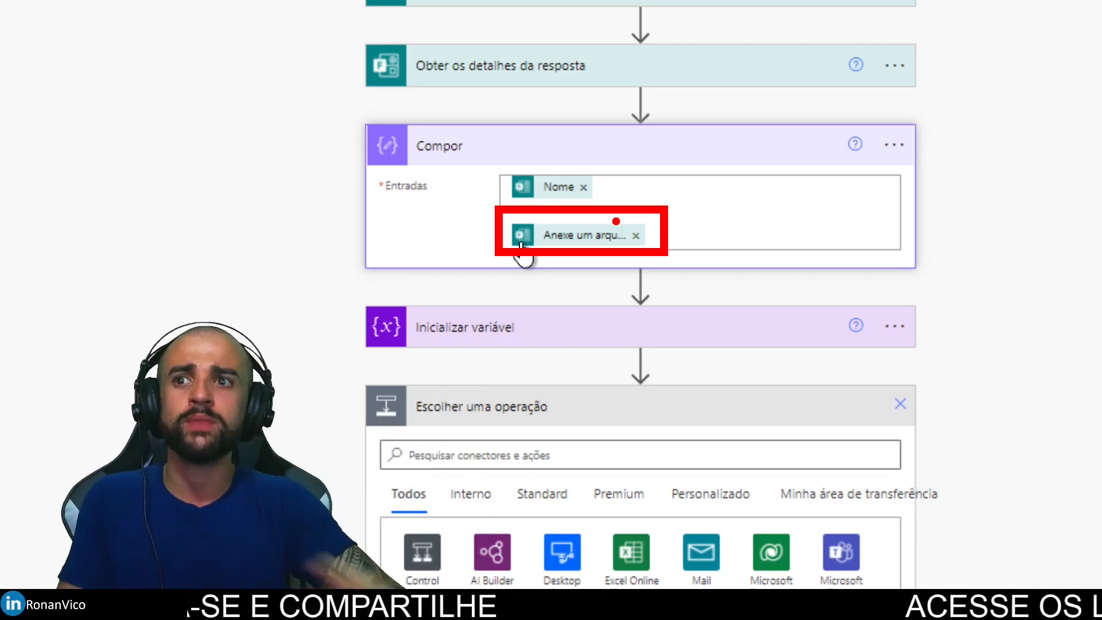
Step: Pick Analisar JSON from the built-in Operação de Dados connector
{"action": "scroll", "coordinate": [597, 471], "scroll_direction": "down", "scroll_amount": 3}
{"action": "left_click", "coordinate": [471, 291]}
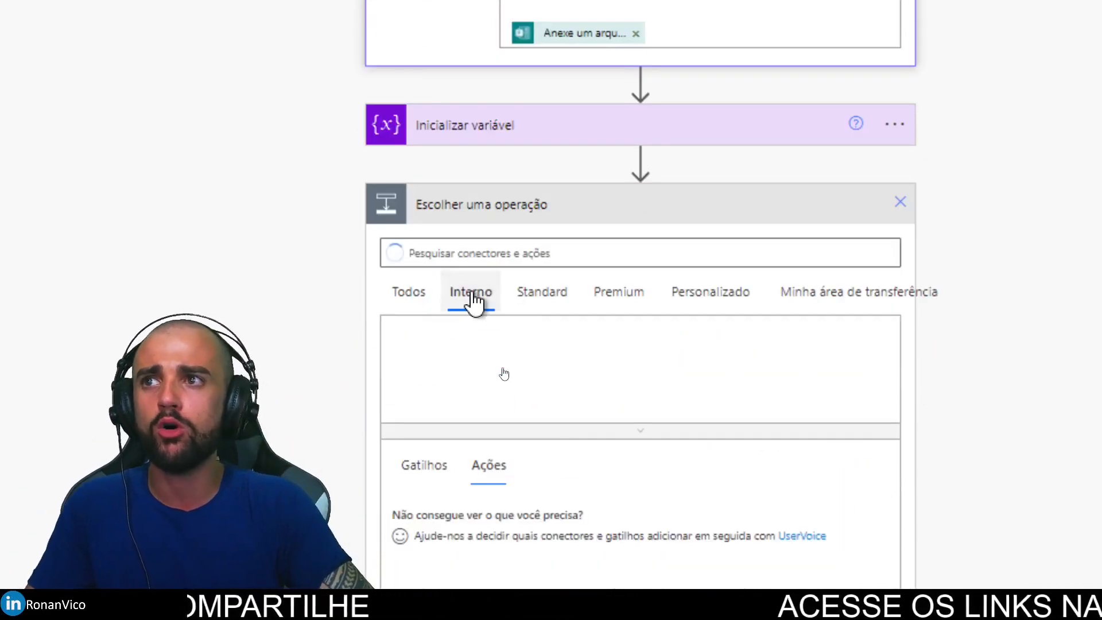
{"action": "scroll", "coordinate": [574, 477], "scroll_direction": "down", "scroll_amount": 1}
{"action": "left_click", "coordinate": [595, 386]}
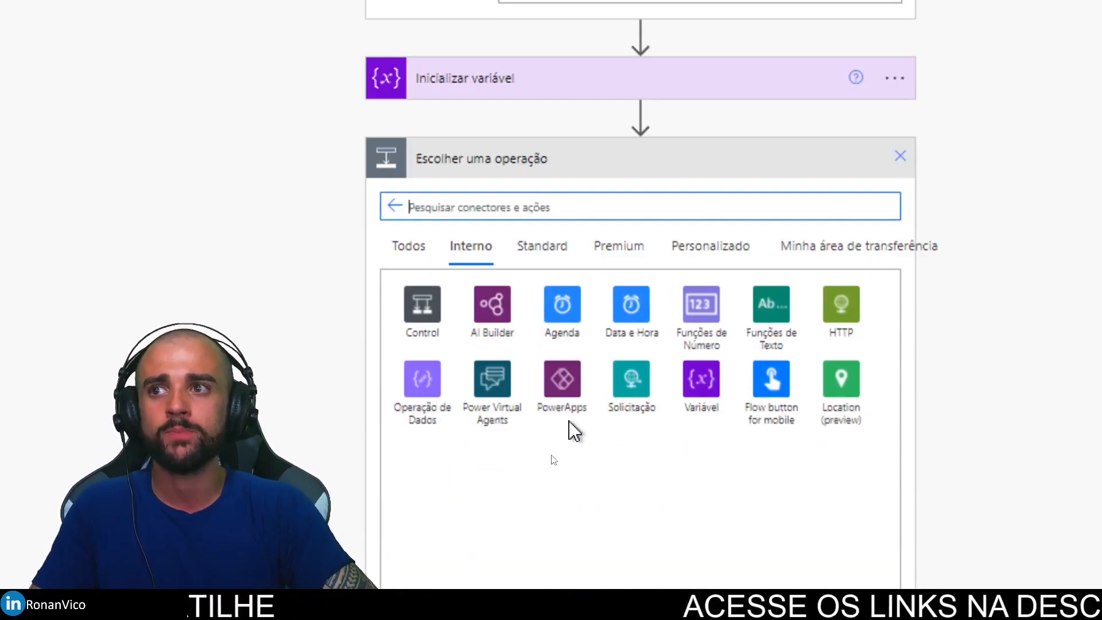
{"action": "left_click", "coordinate": [434, 425]}
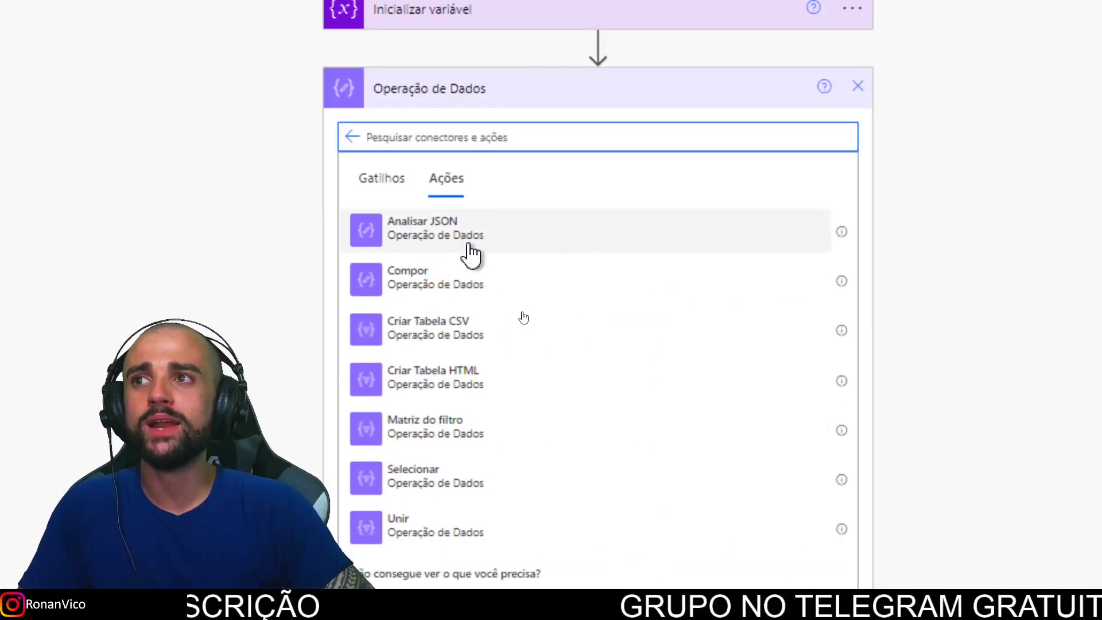
{"action": "left_click", "coordinate": [451, 227]}
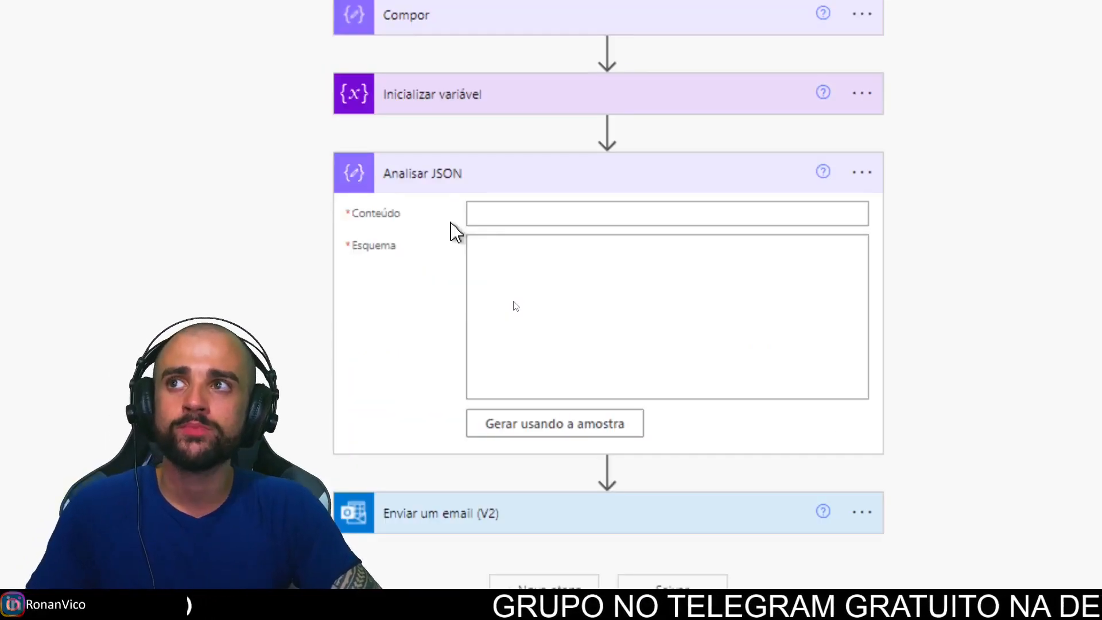
Step: Set Analisar JSON's Conteúdo to the dynamic 'Anexe um arquivo' form answer
{"action": "left_click", "coordinate": [508, 221]}
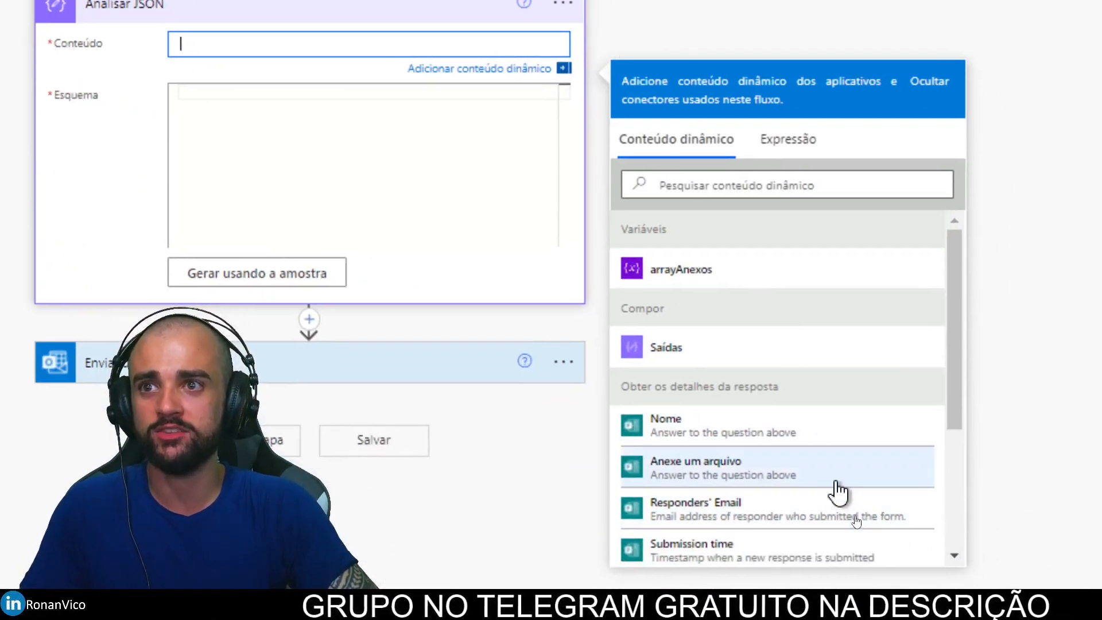
{"action": "scroll", "coordinate": [906, 555], "scroll_direction": "down", "scroll_amount": 2}
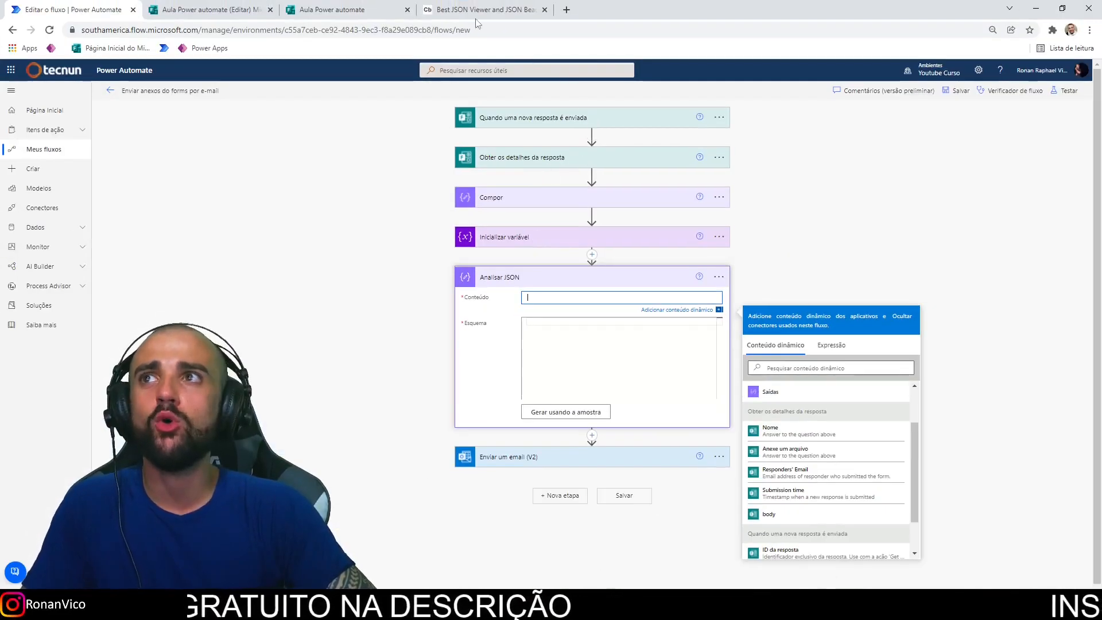
{"action": "key", "text": "ctrl+shift+Tab"}
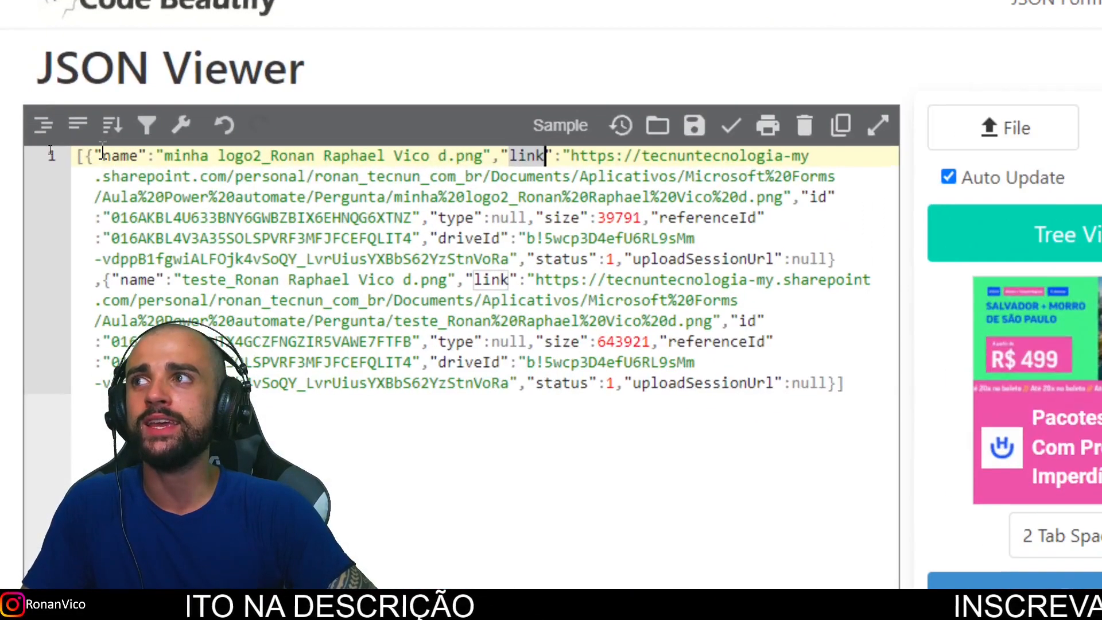
{"action": "key", "text": "ctrl+End"}
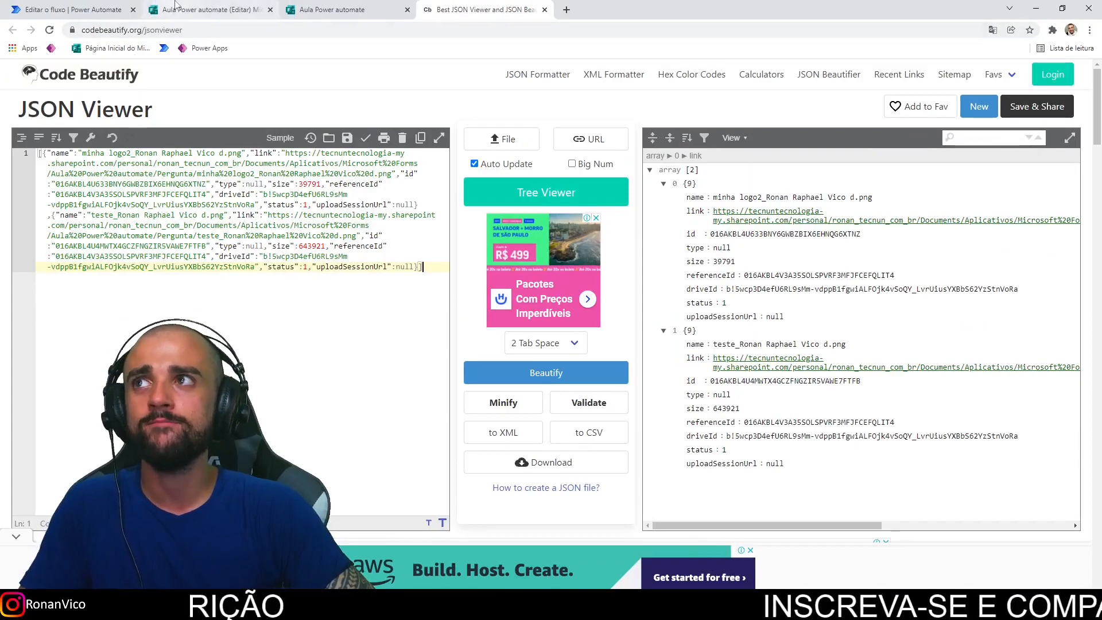
{"action": "left_click", "coordinate": [111, 7]}
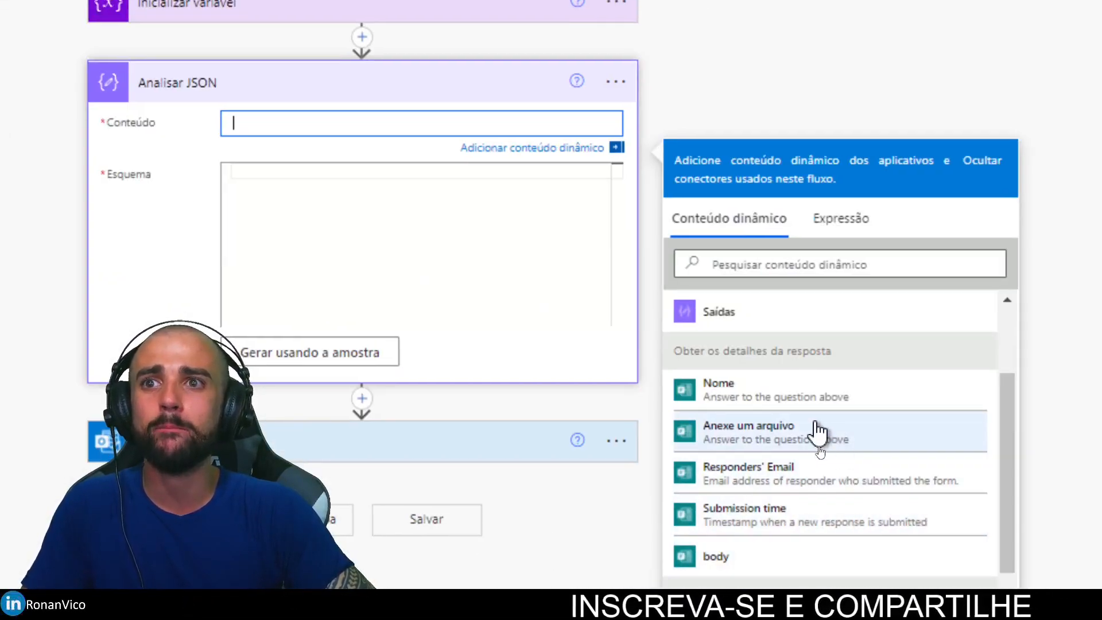
{"action": "left_click", "coordinate": [876, 440]}
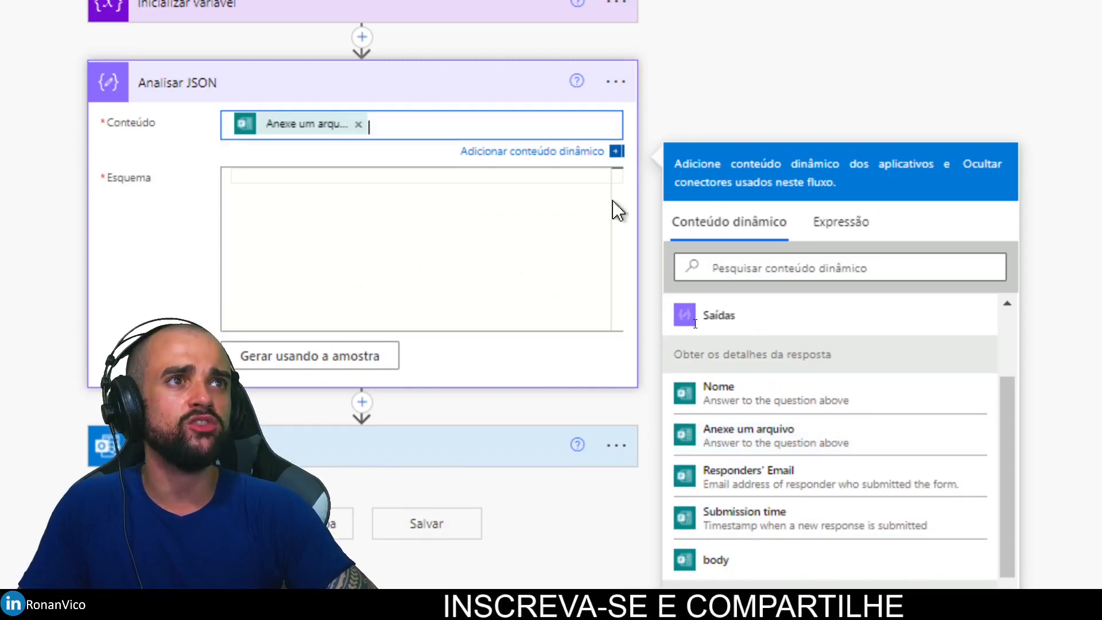
{"action": "left_click", "coordinate": [320, 203]}
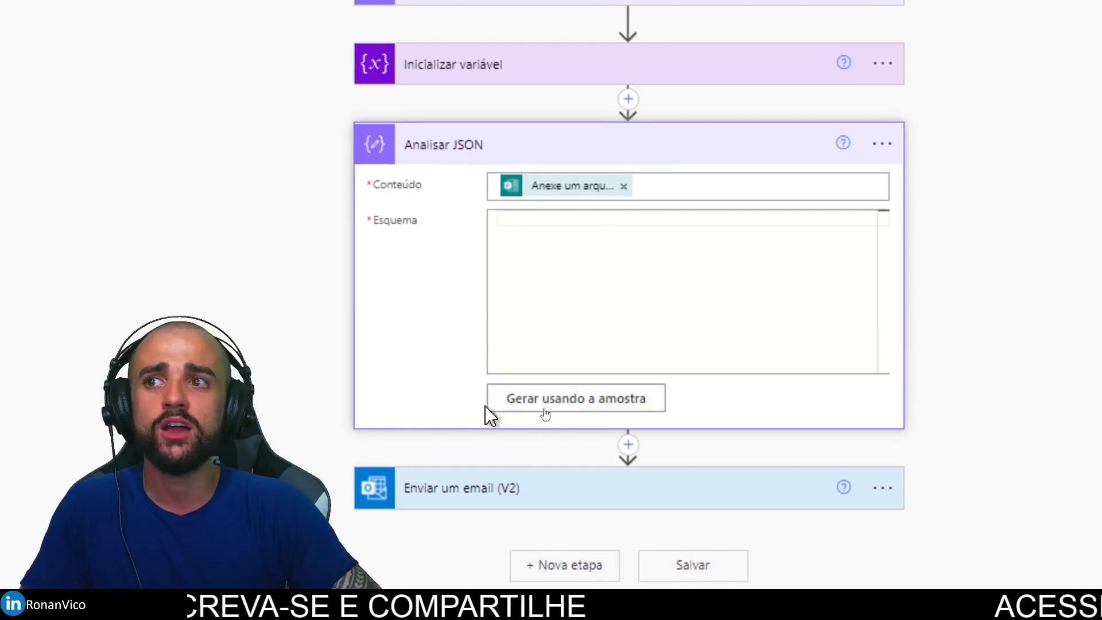
Step: Generate the Esquema by pasting the attachment JSON from Code Beautify as the sample
{"action": "left_click", "coordinate": [591, 405]}
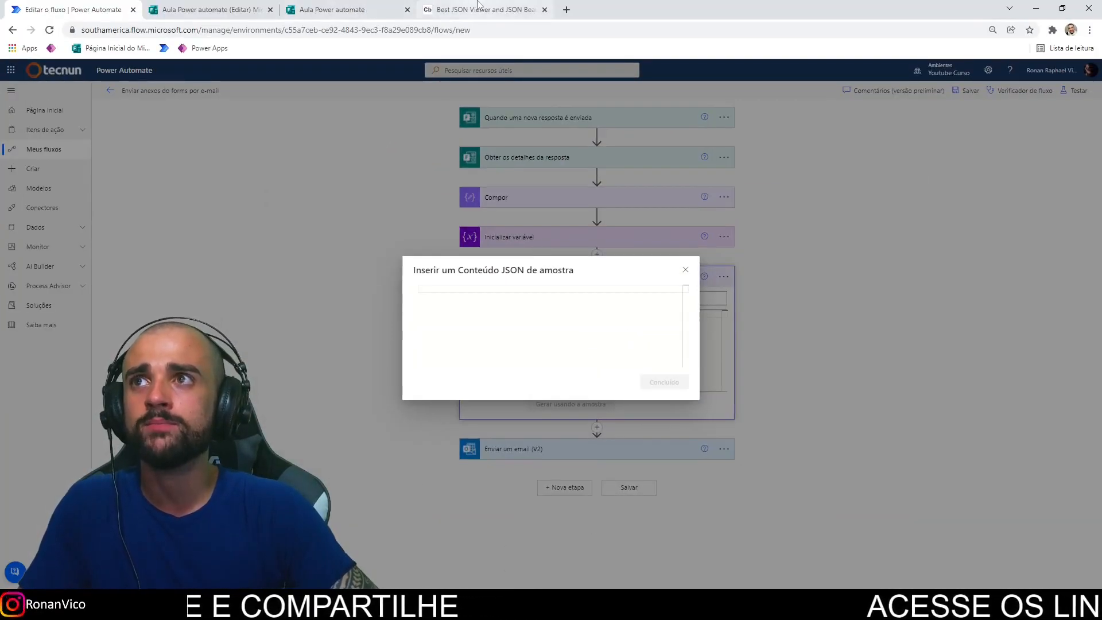
{"action": "left_click", "coordinate": [478, 5]}
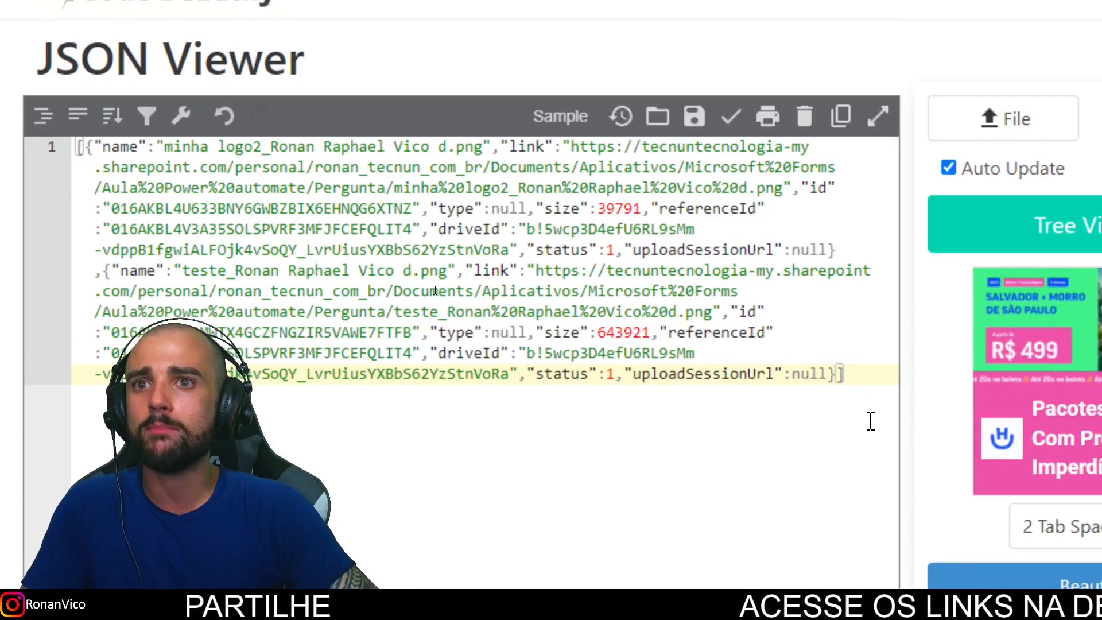
{"action": "left_click_drag", "start_coordinate": [871, 421], "coordinate": [31, 146]}
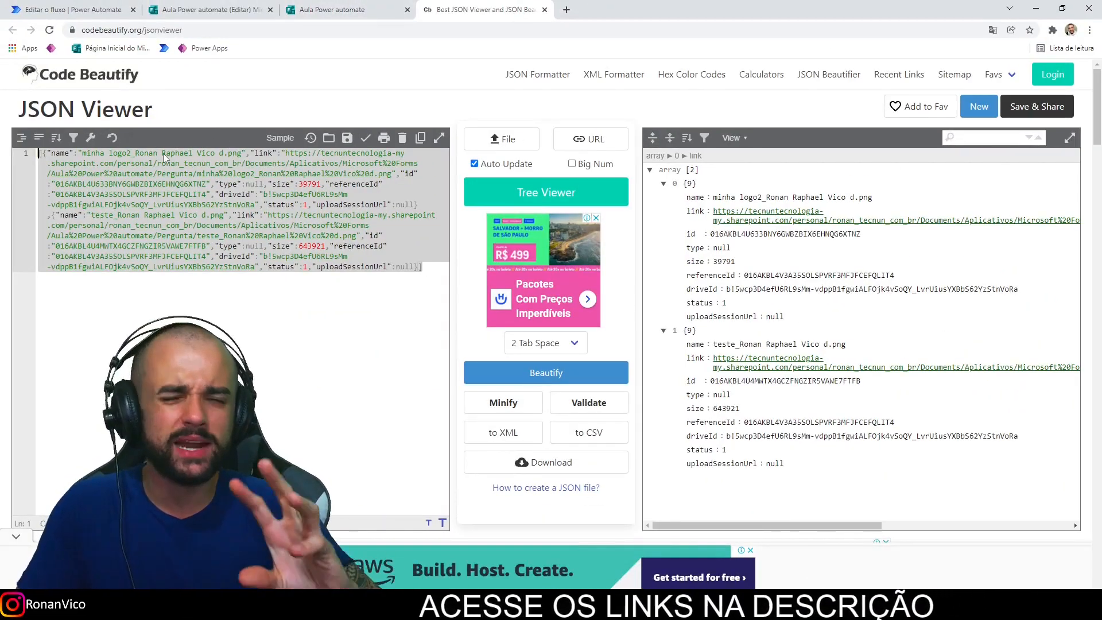
{"action": "left_click", "coordinate": [97, 5]}
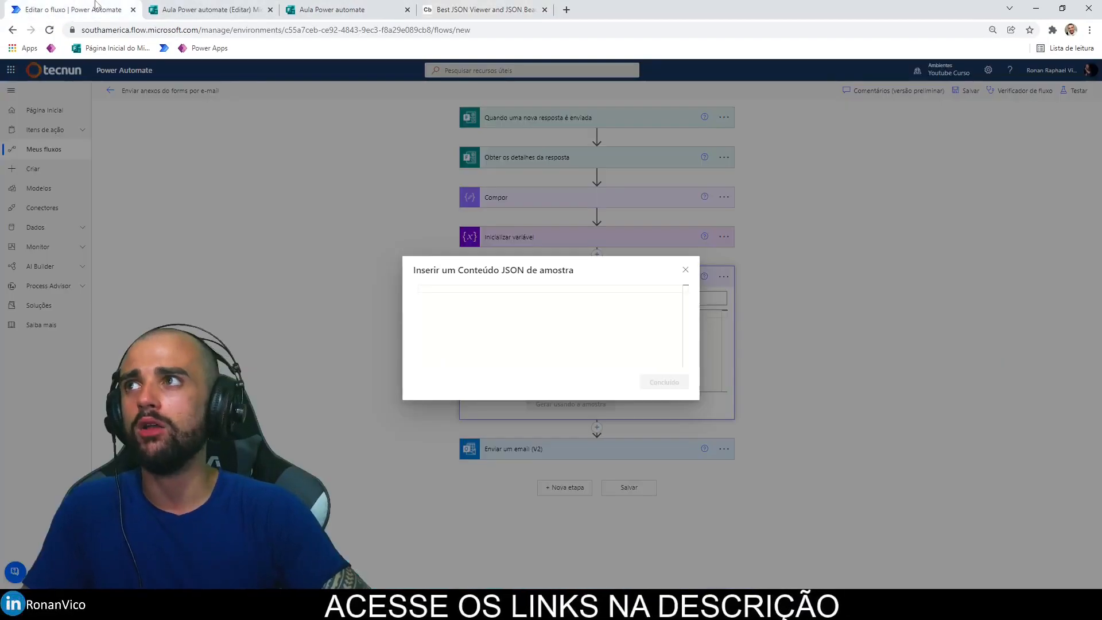
{"action": "left_click", "coordinate": [539, 290]}
{"action": "key", "text": "ctrl+v"}
{"action": "left_click", "coordinate": [669, 396]}
{"action": "left_click", "coordinate": [650, 361]}
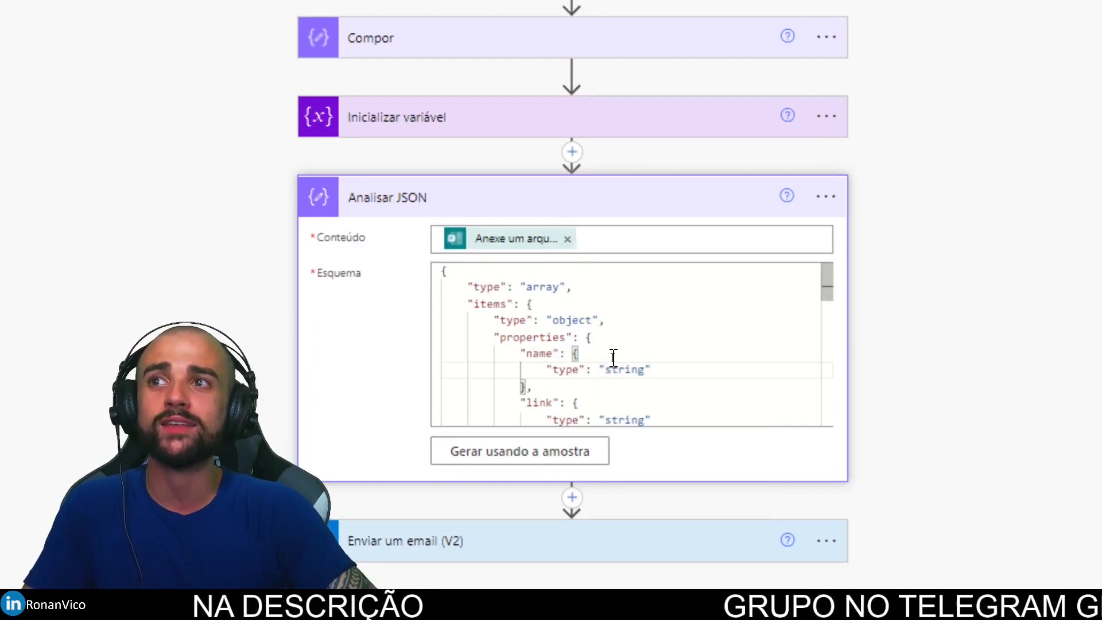
{"action": "left_click_drag", "start_coordinate": [588, 234], "coordinate": [826, 234]}
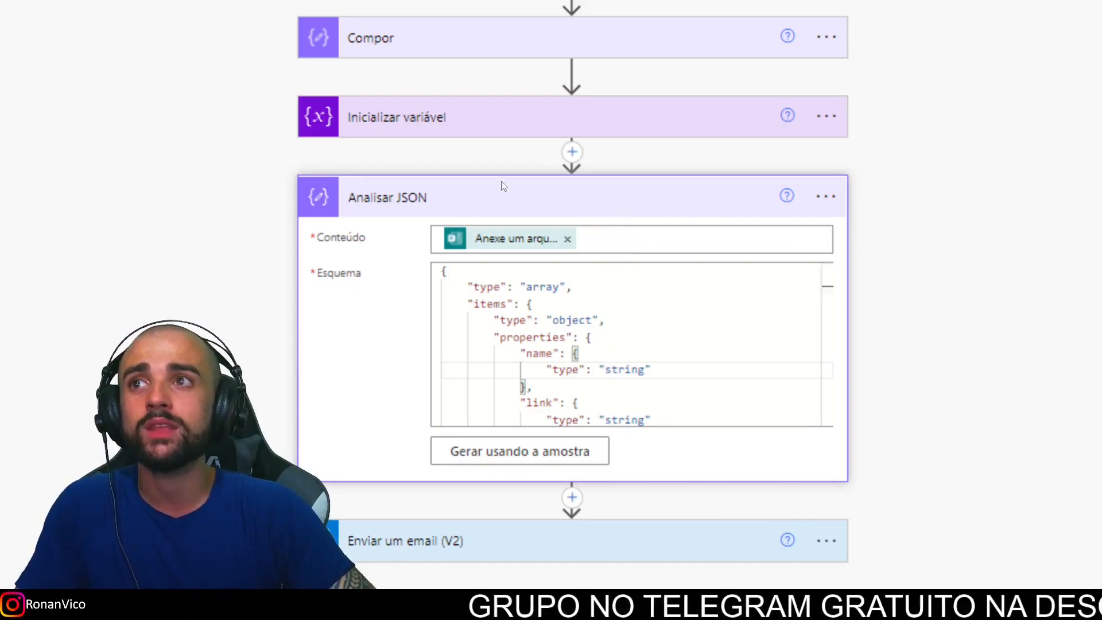
Step: Inspect the first file's fields in the JSON Viewer tree view
{"action": "left_click", "coordinate": [308, 26]}
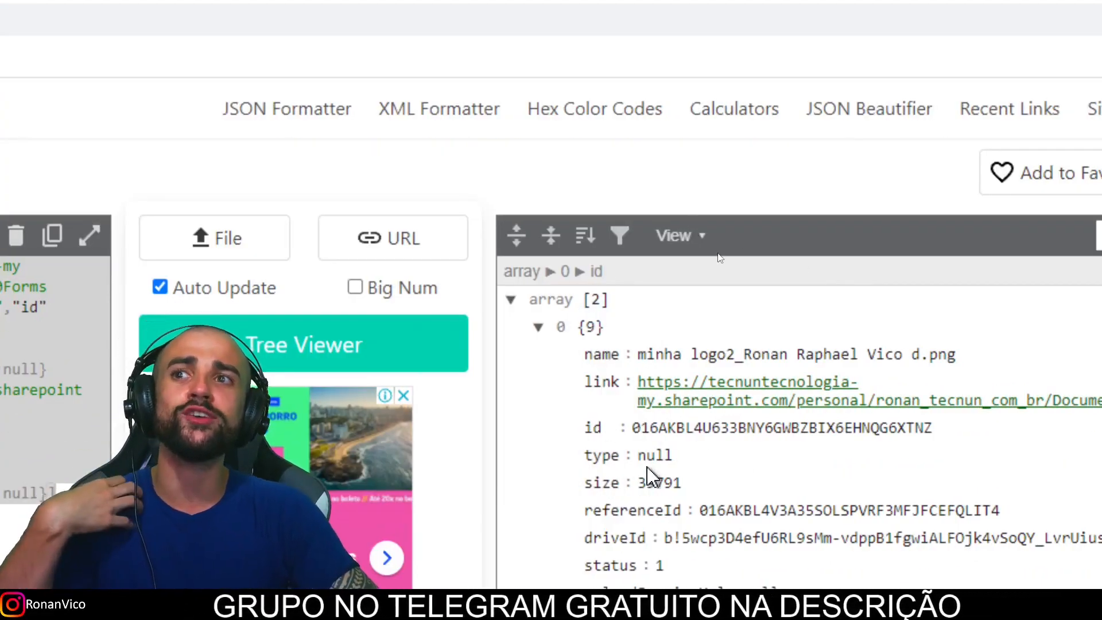
{"action": "scroll", "coordinate": [675, 554], "scroll_direction": "down", "scroll_amount": 1}
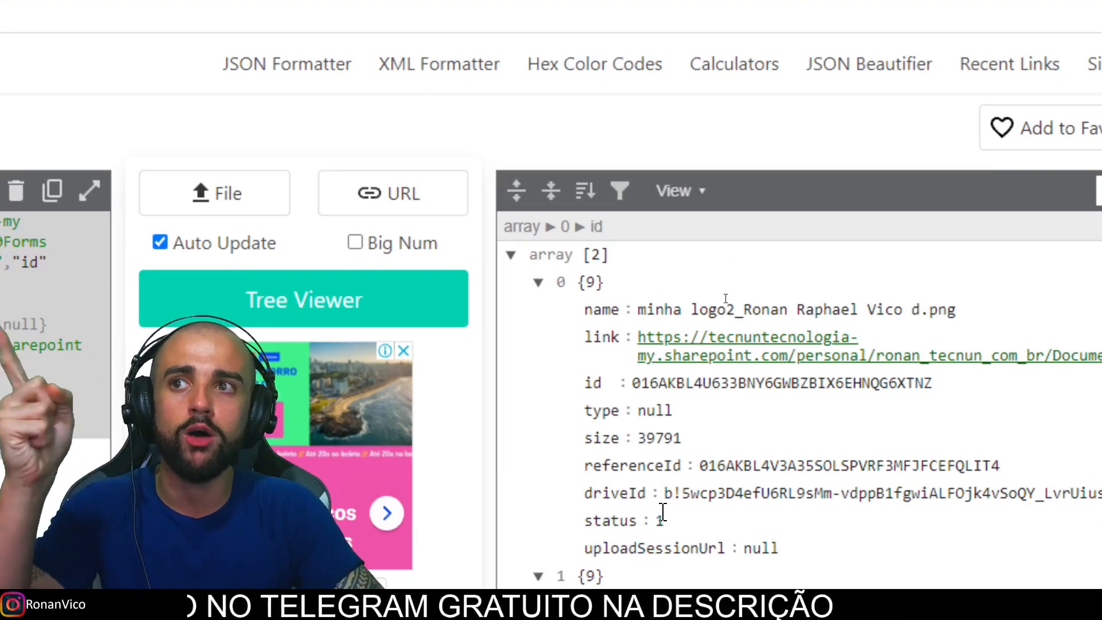
{"action": "left_click_drag", "start_coordinate": [584, 310], "coordinate": [717, 494]}
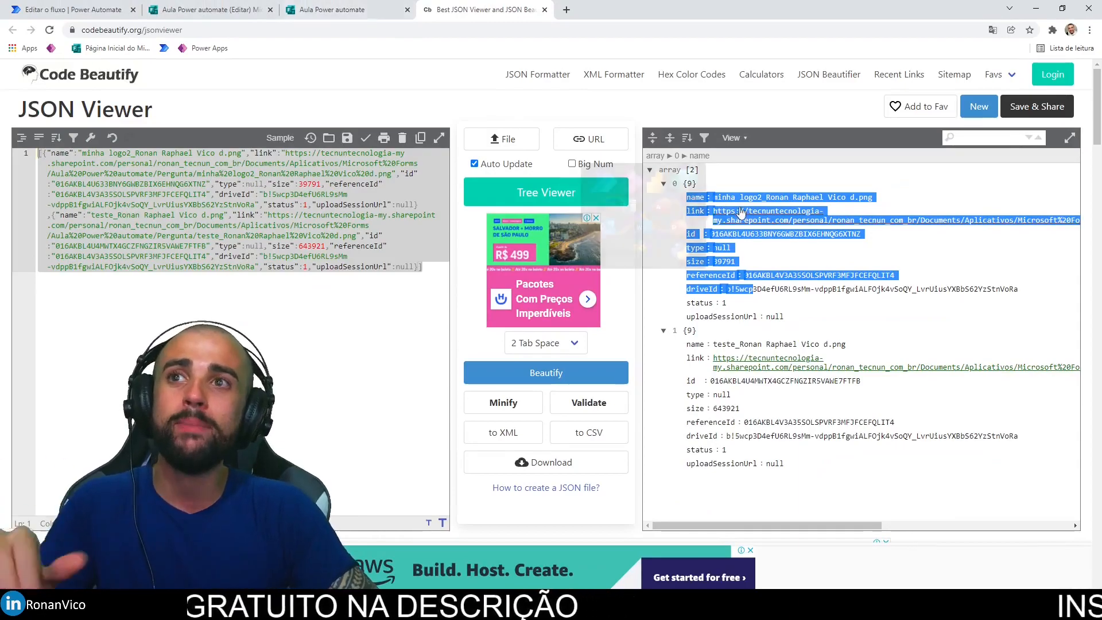
{"action": "left_click", "coordinate": [705, 261]}
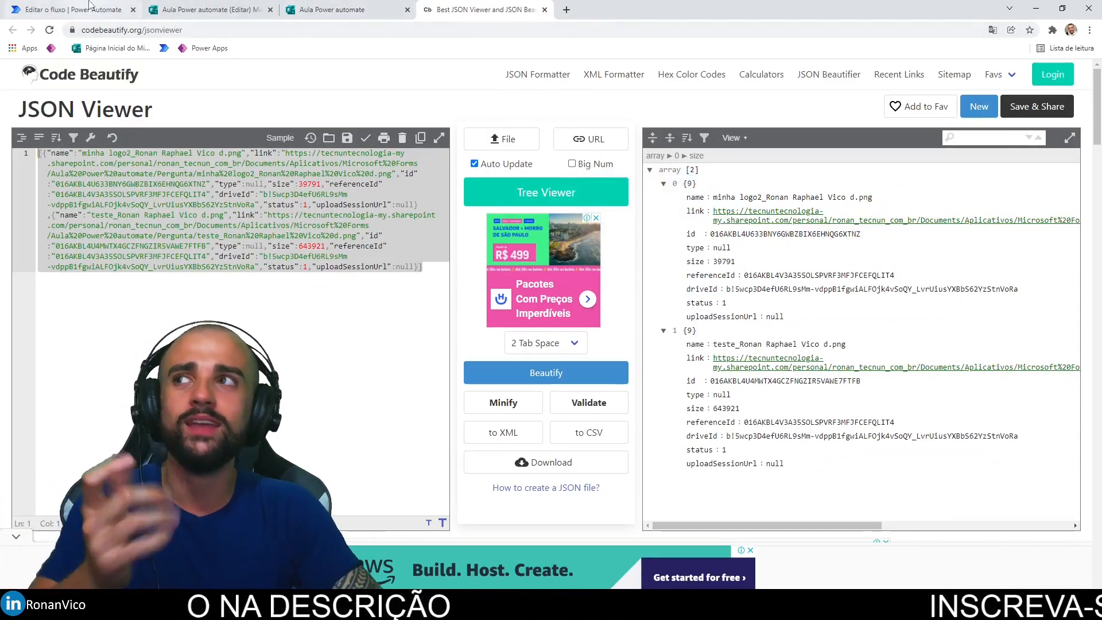
Step: Collapse Analisar JSON and add a new step below it
{"action": "left_click", "coordinate": [95, 6]}
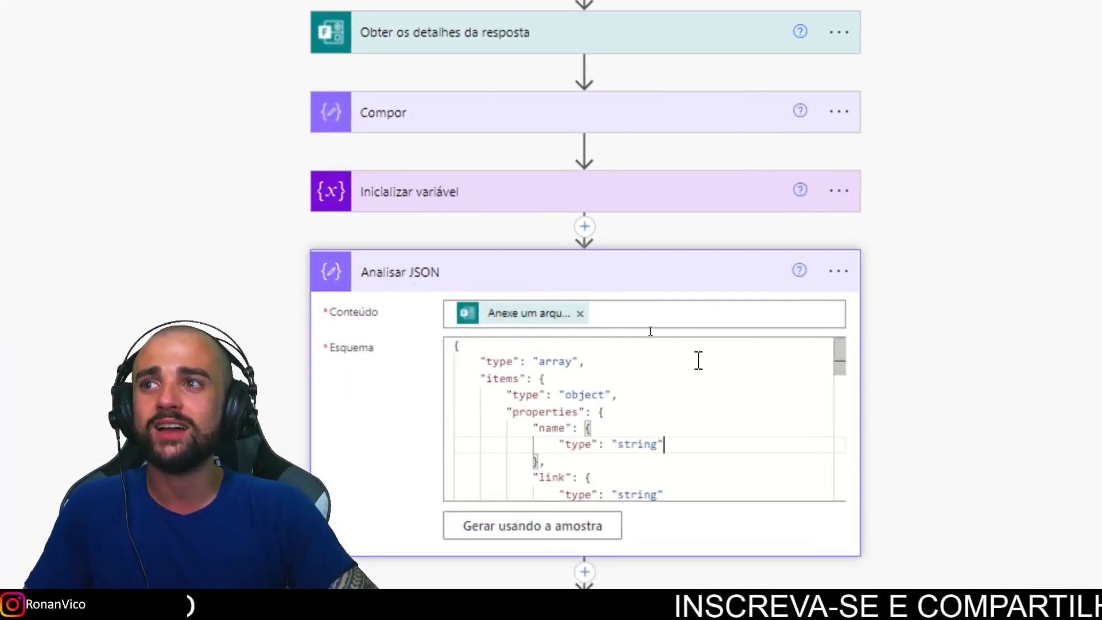
{"action": "left_click", "coordinate": [600, 281]}
{"action": "left_click", "coordinate": [592, 295]}
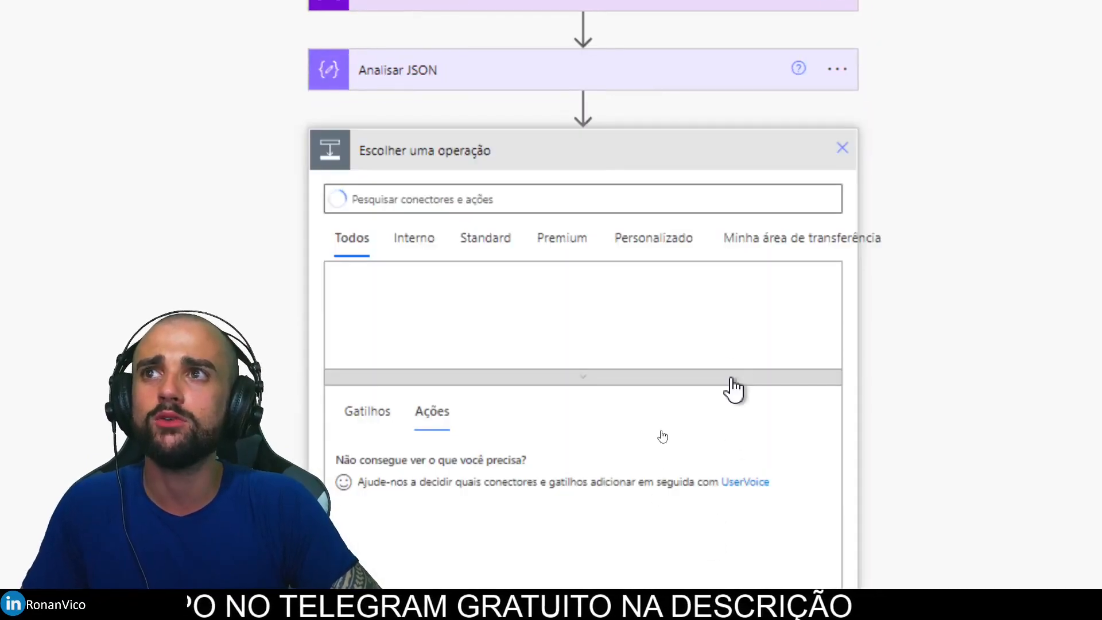
Step: Add a Compor step after Analisar JSON, browse its Entradas dynamic content, then view the JSON Viewer
{"action": "left_click", "coordinate": [496, 201]}
{"action": "type", "text": "compor"}
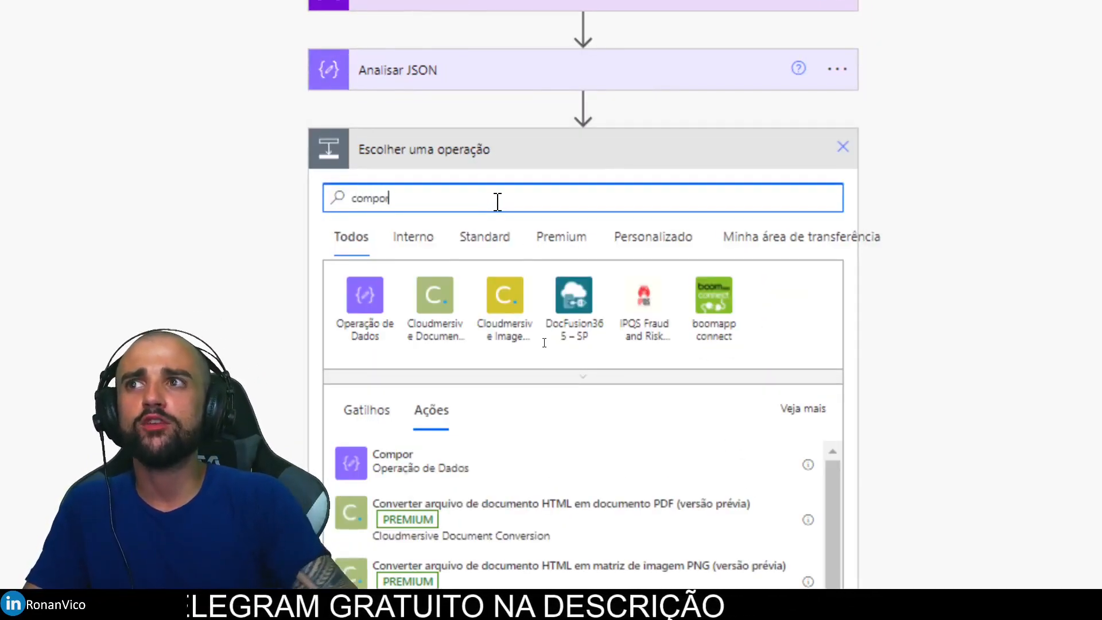
{"action": "left_click", "coordinate": [408, 462]}
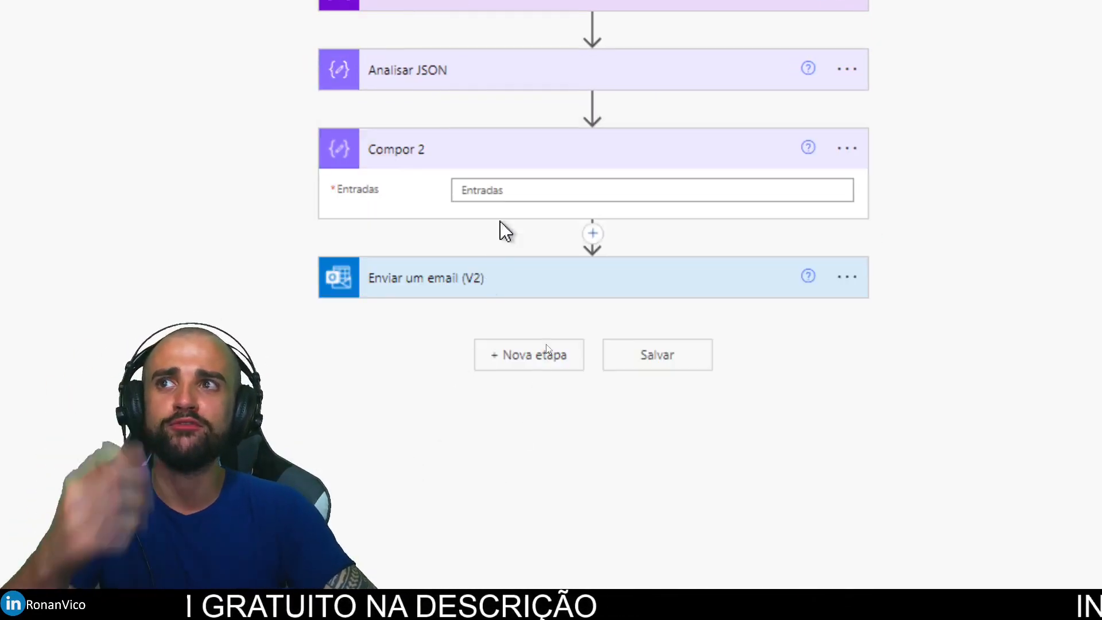
{"action": "left_click", "coordinate": [501, 189]}
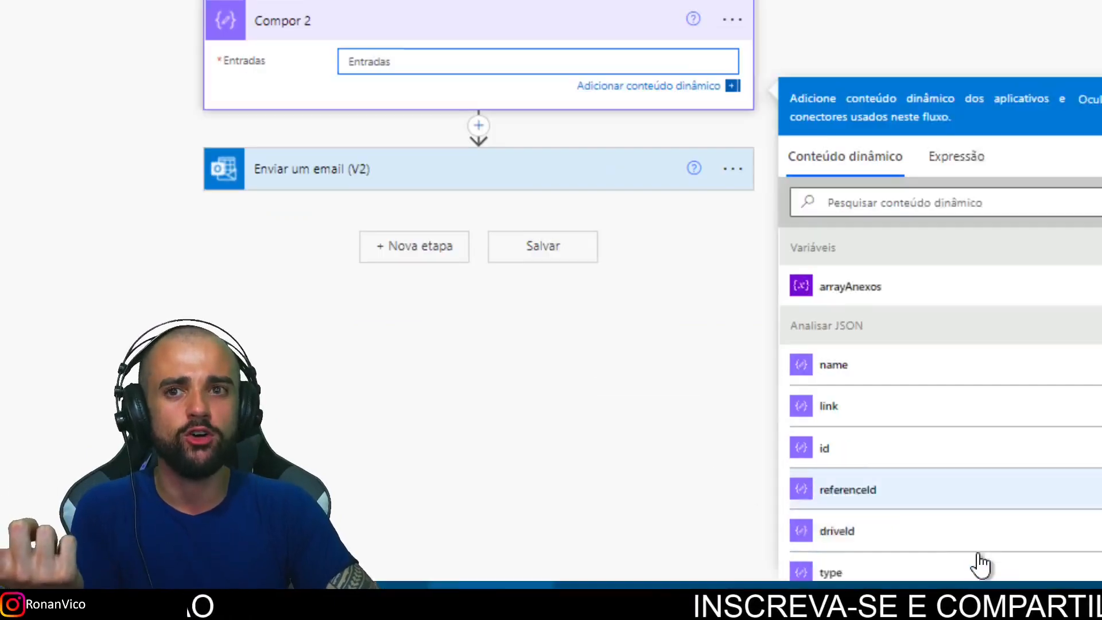
{"action": "scroll", "coordinate": [1080, 568], "scroll_direction": "down", "scroll_amount": 3}
{"action": "scroll", "coordinate": [729, 293], "scroll_direction": "up", "scroll_amount": 2}
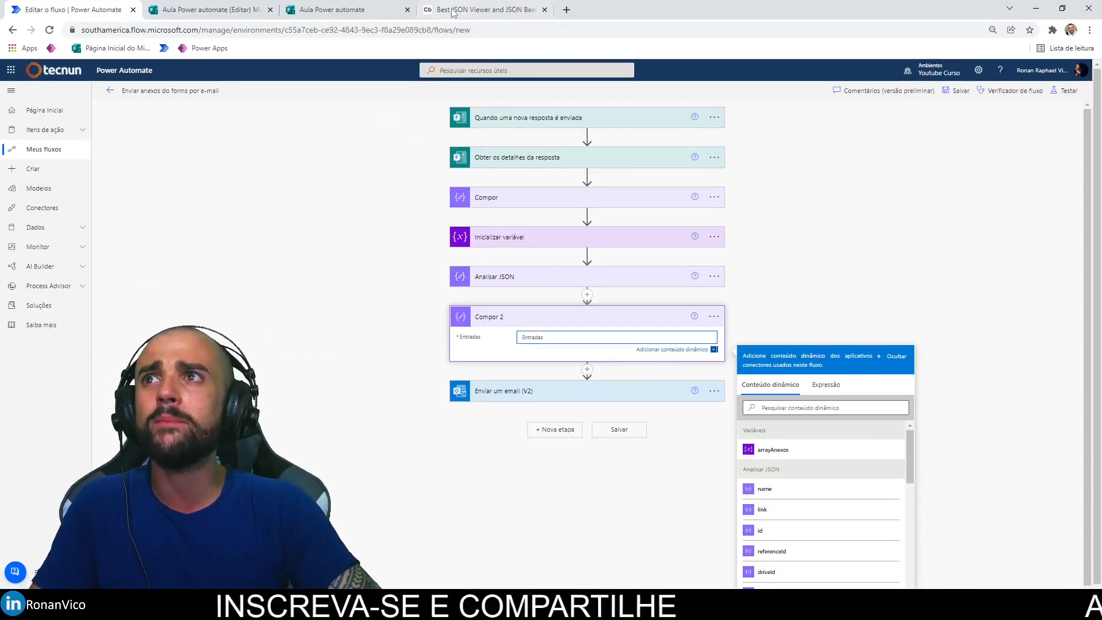
{"action": "left_click", "coordinate": [453, 12]}
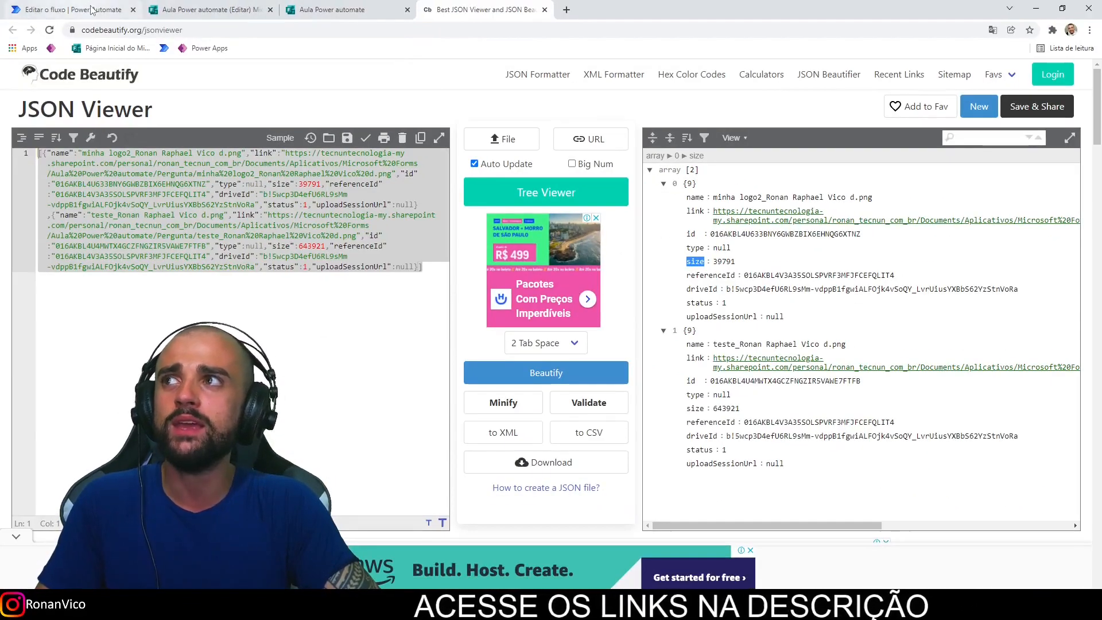
Step: Locate the link key in the attachment JSON in the JSON Viewer
{"action": "left_click", "coordinate": [90, 10]}
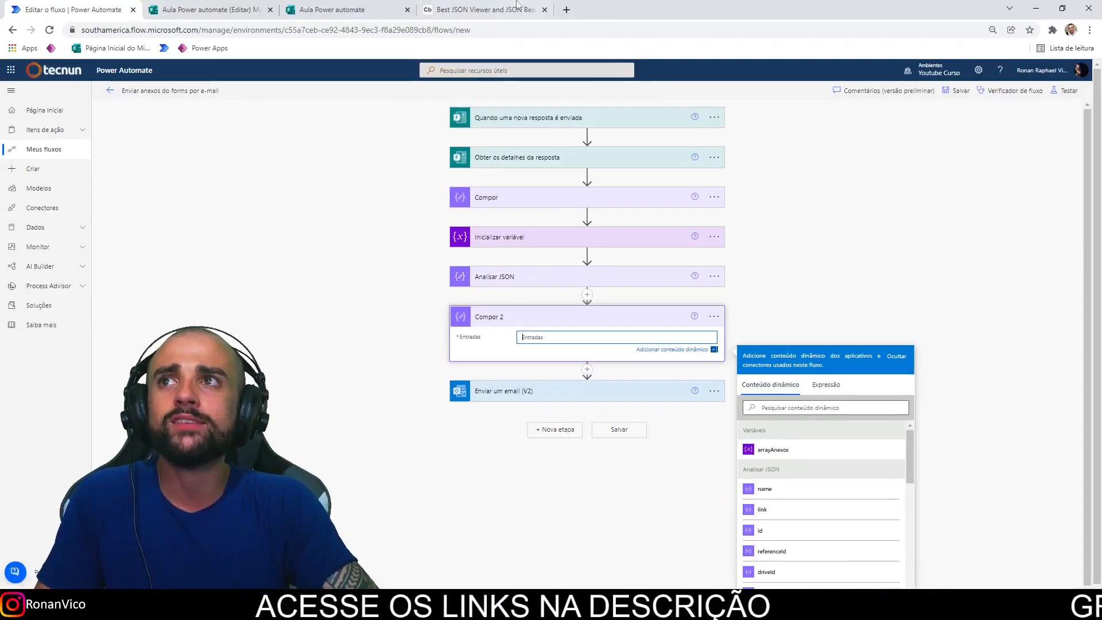
{"action": "key", "text": "ctrl+shift+Tab"}
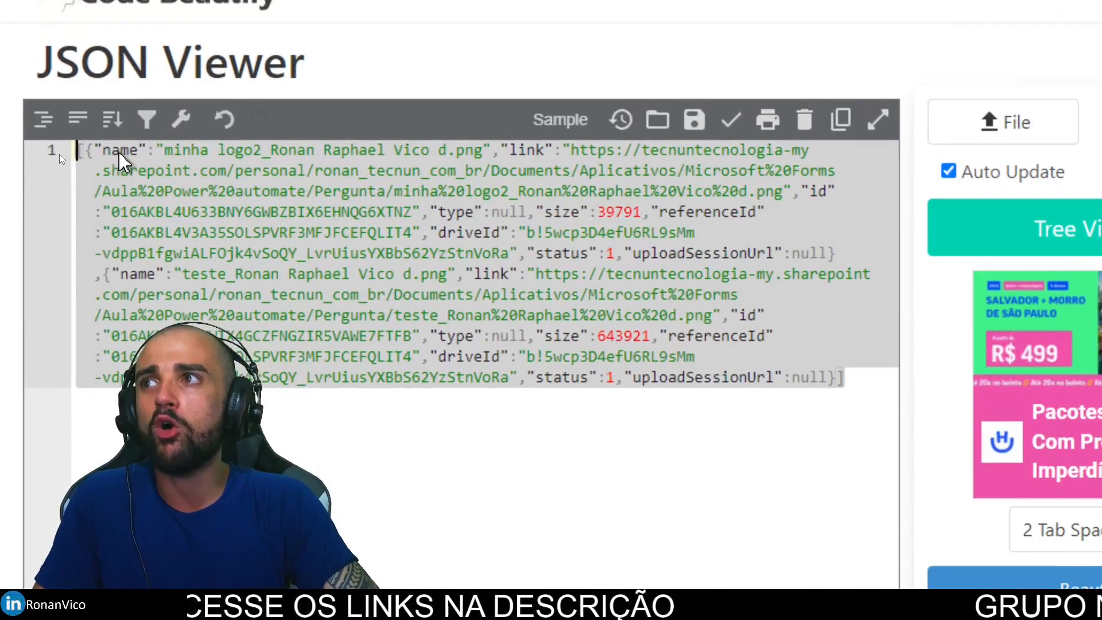
{"action": "left_click", "coordinate": [95, 150]}
{"action": "left_click", "coordinate": [505, 150]}
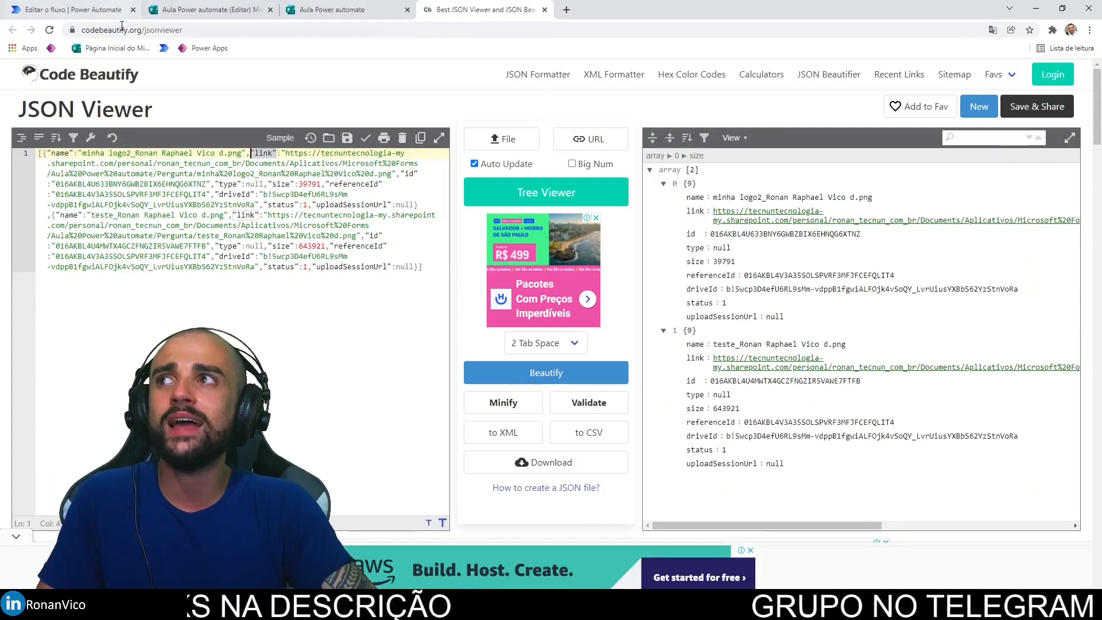
{"action": "left_click", "coordinate": [109, 11]}
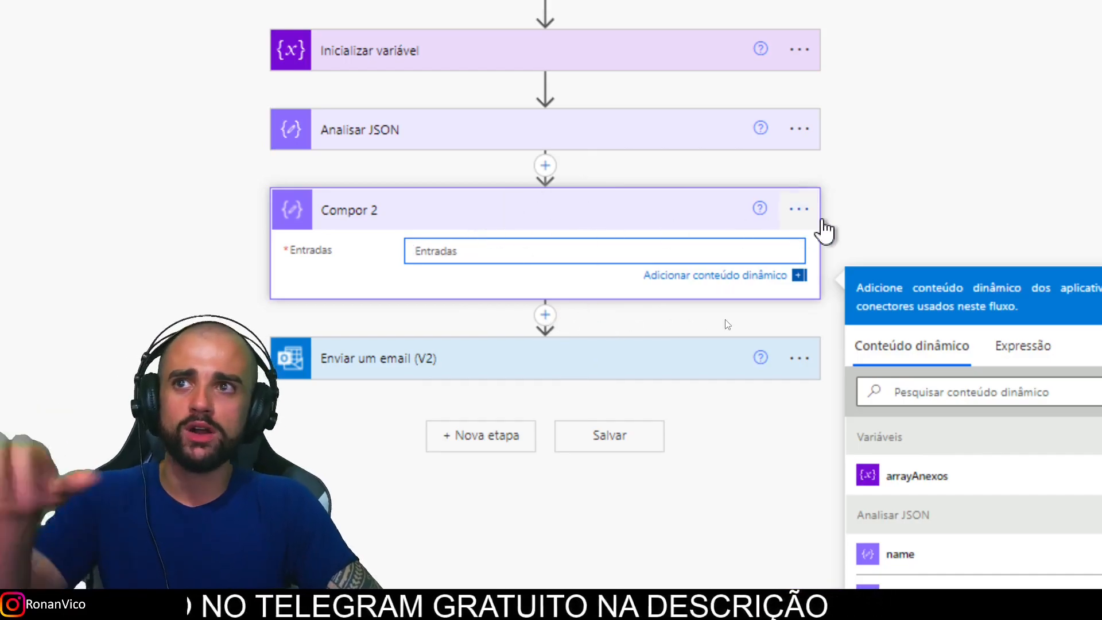
Step: Insert a new action between Analisar JSON and Compor 2
{"action": "left_click", "coordinate": [800, 210]}
{"action": "left_click", "coordinate": [799, 292]}
{"action": "left_click", "coordinate": [554, 169]}
{"action": "left_click", "coordinate": [570, 194]}
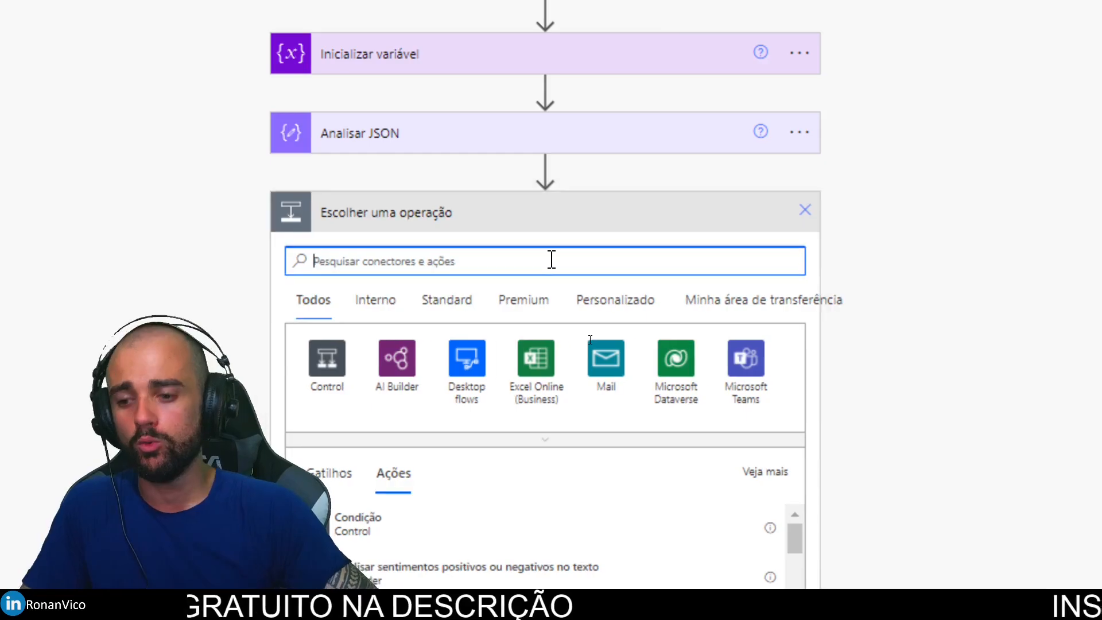
Step: Search actions for 'obter conteúdo de arquivo', checking the form and JSON tabs along the way
{"action": "type", "text": "obter conteudo"}
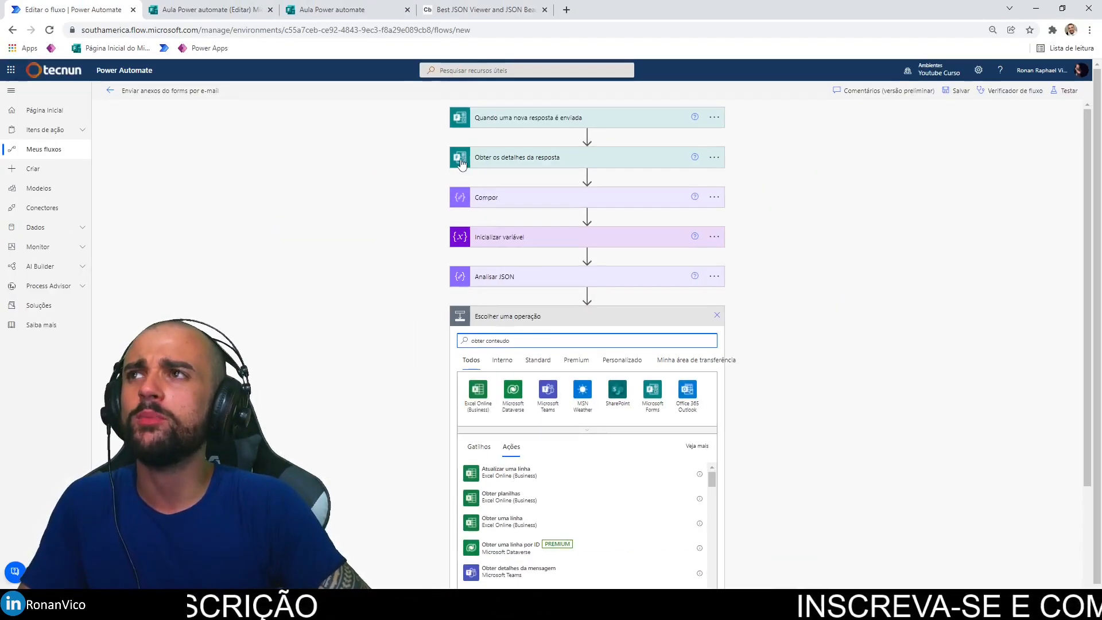
{"action": "left_click", "coordinate": [243, 14]}
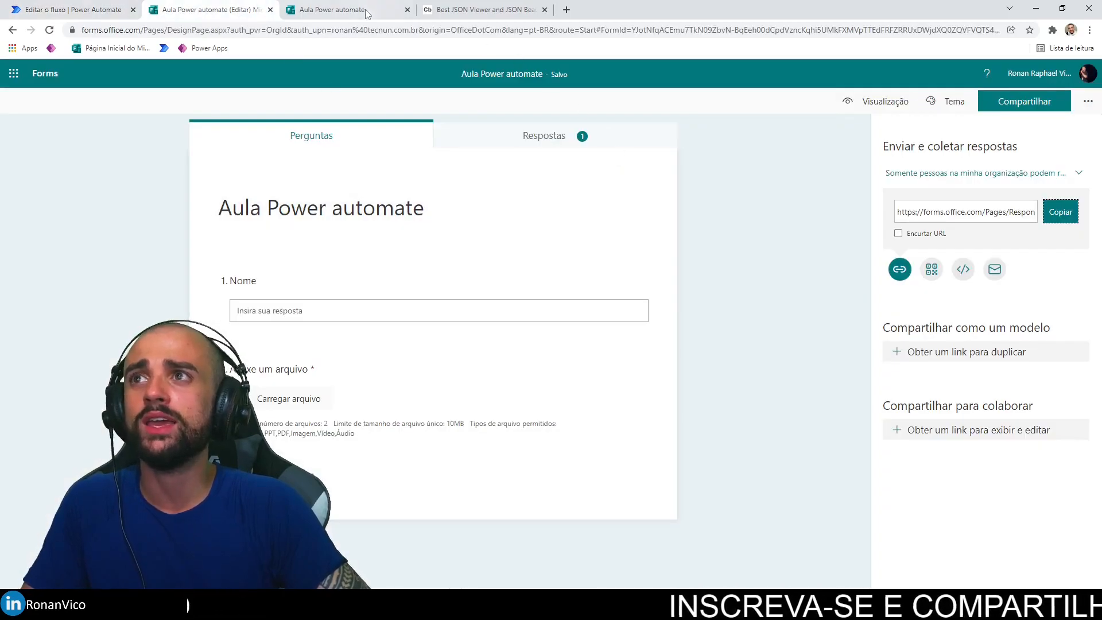
{"action": "left_click", "coordinate": [500, 11]}
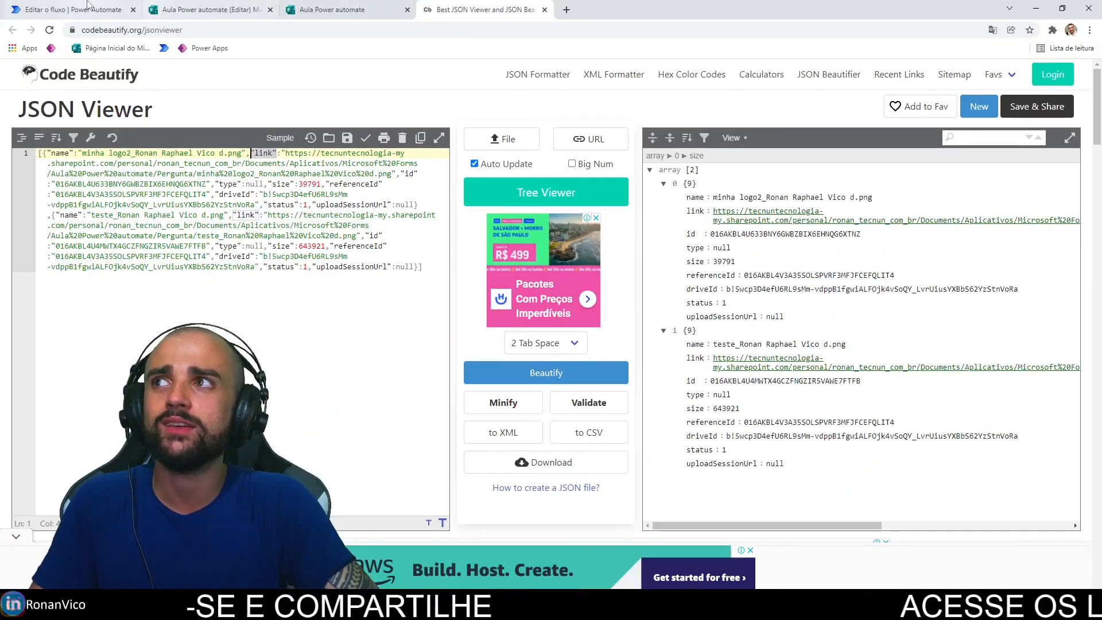
{"action": "left_click", "coordinate": [88, 7]}
{"action": "scroll", "coordinate": [534, 397], "scroll_direction": "down", "scroll_amount": 2}
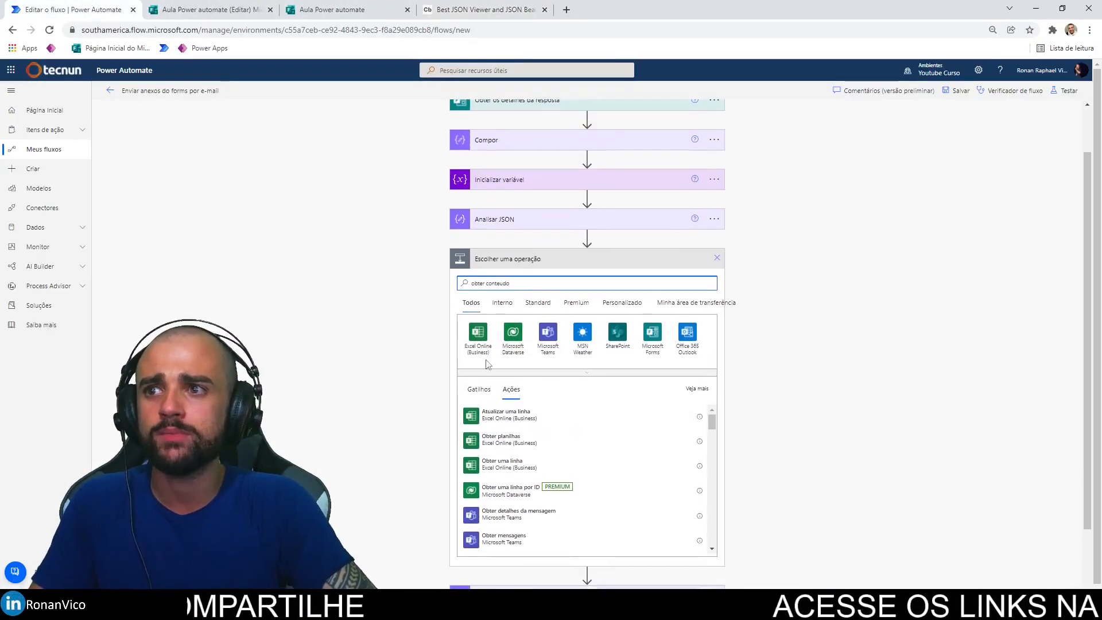
{"action": "type", "text": "údo de a"}
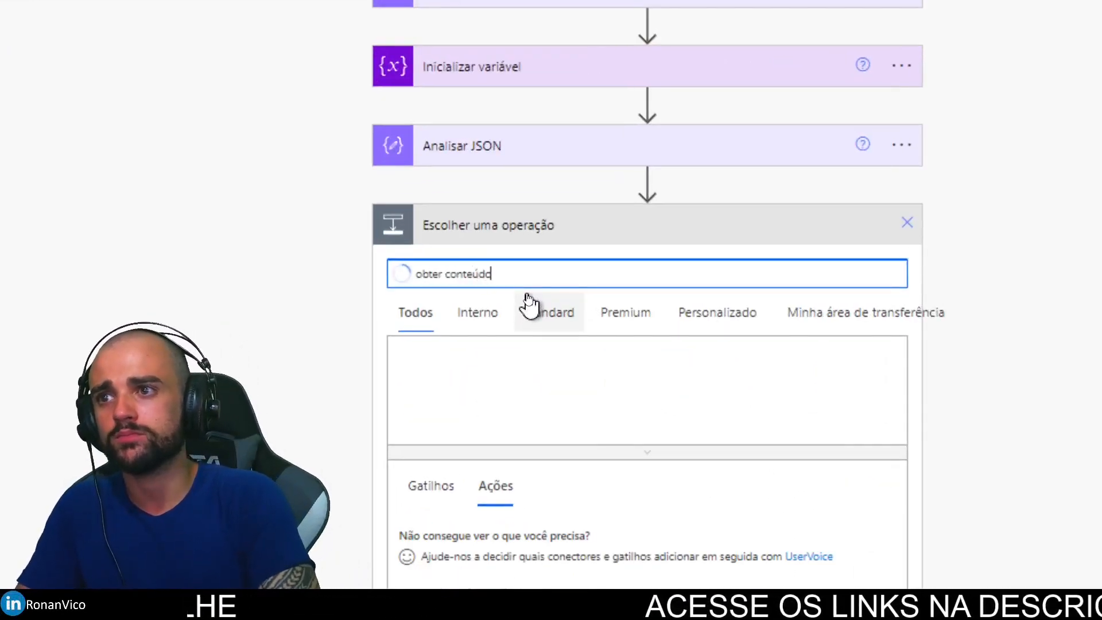
{"action": "type", "text": "rquivo"}
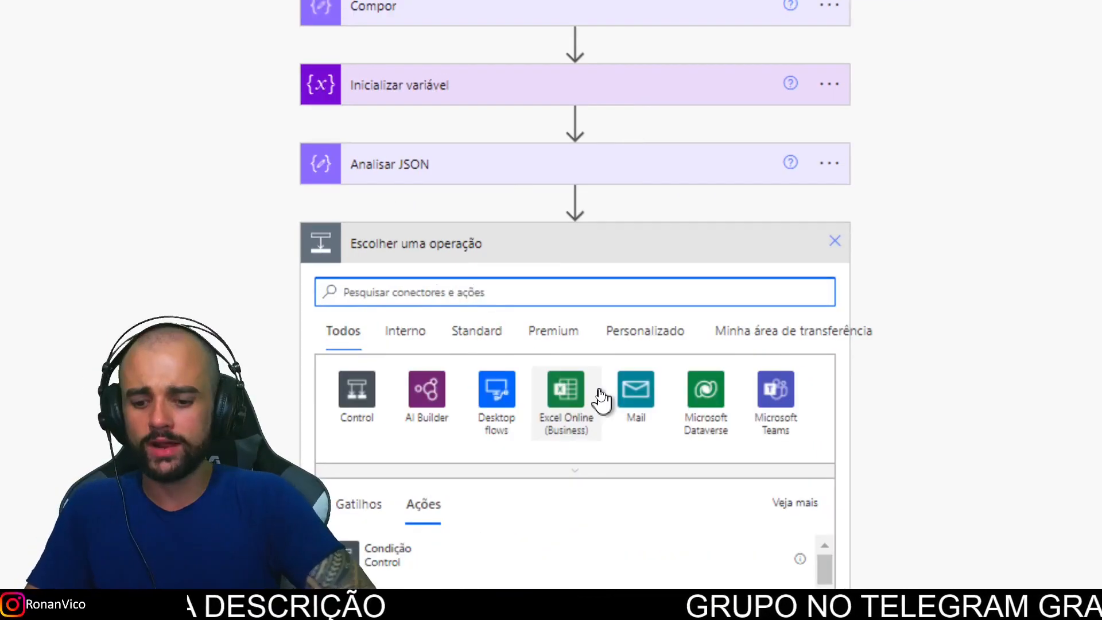
Step: Add OneDrive for Business 'Obter conteúdo de arquivo usando caminho' as the new step
{"action": "type", "text": "one"}
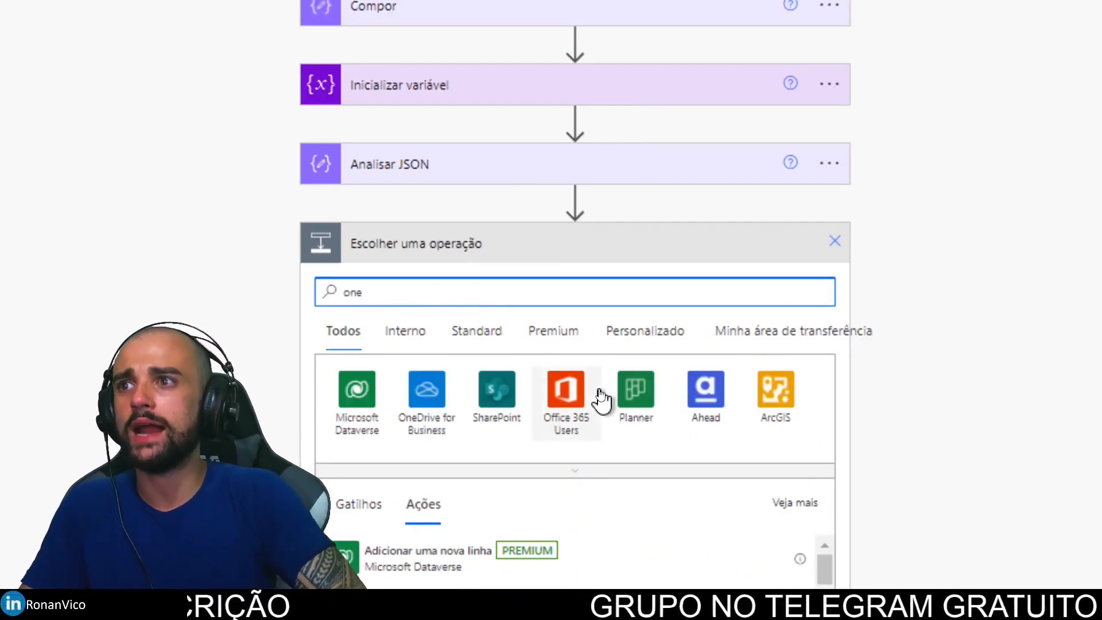
{"action": "left_click", "coordinate": [428, 408]}
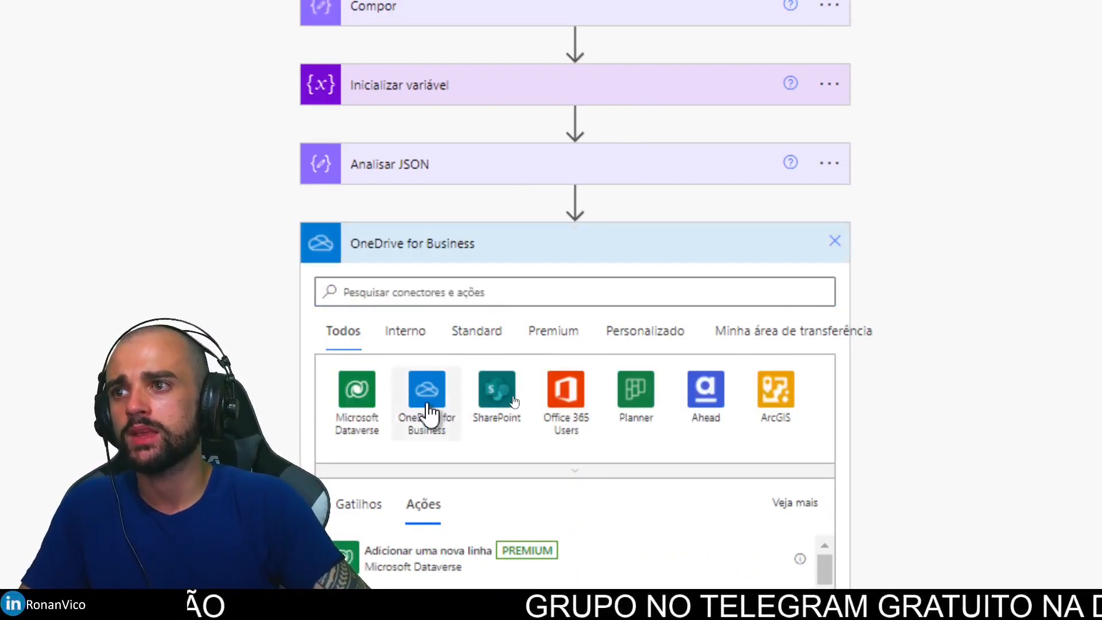
{"action": "scroll", "coordinate": [532, 381], "scroll_direction": "down", "scroll_amount": 8}
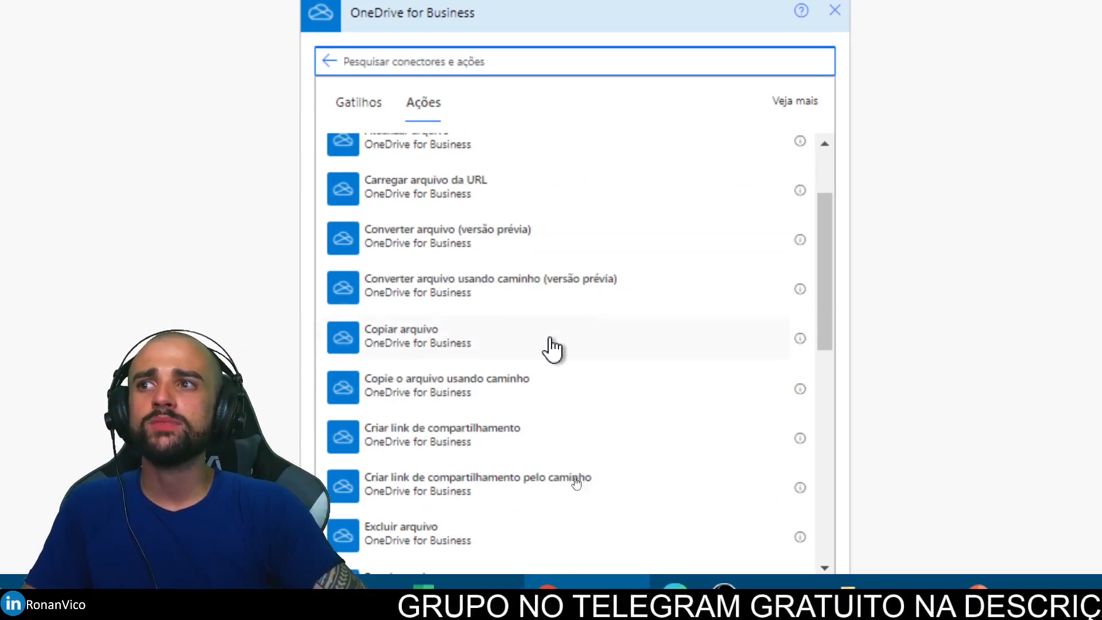
{"action": "scroll", "coordinate": [559, 336], "scroll_direction": "down", "scroll_amount": 4}
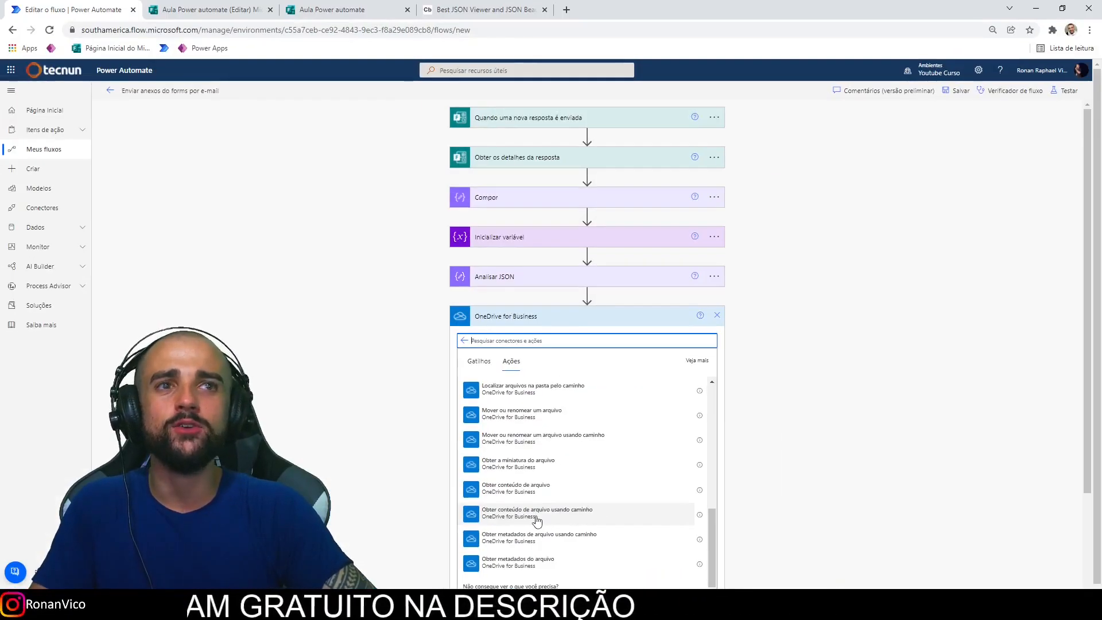
{"action": "left_click", "coordinate": [503, 14]}
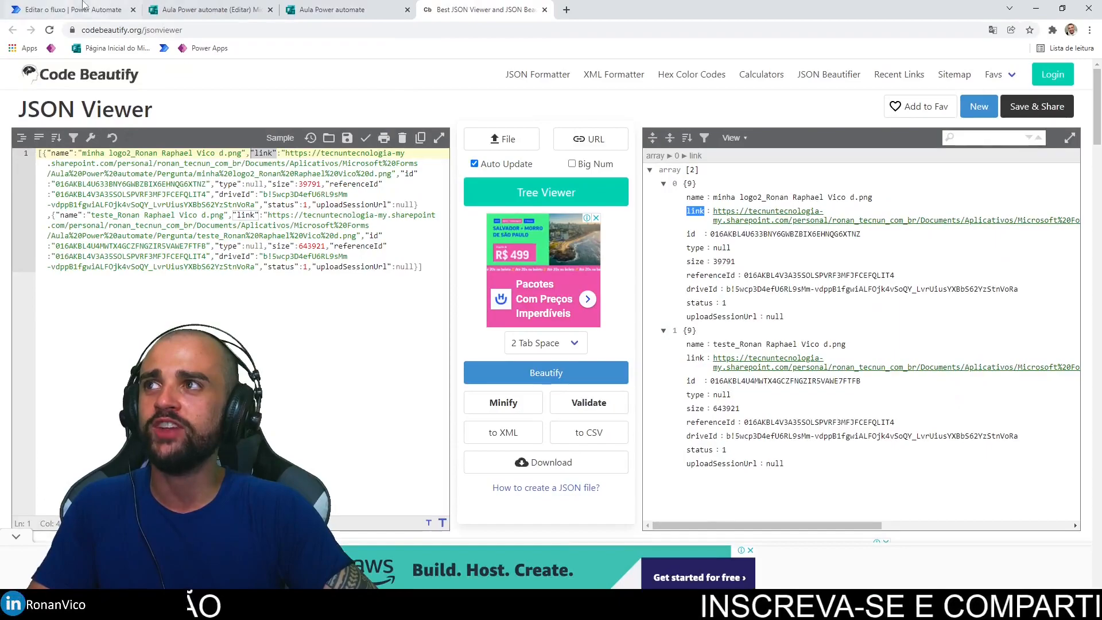
{"action": "left_click", "coordinate": [72, 9]}
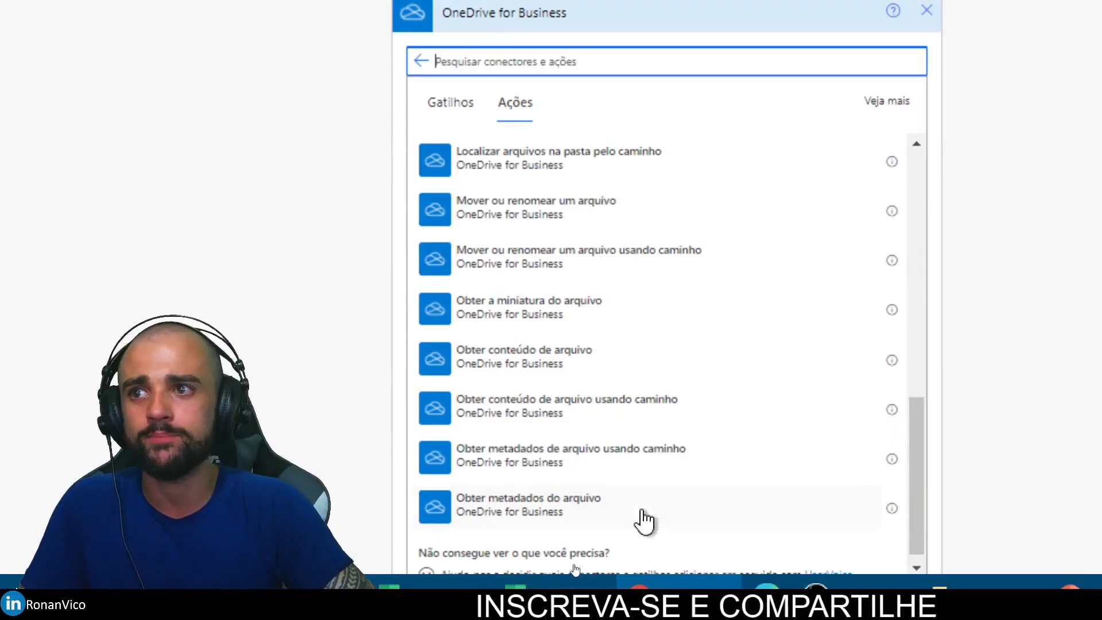
{"action": "left_click", "coordinate": [619, 418]}
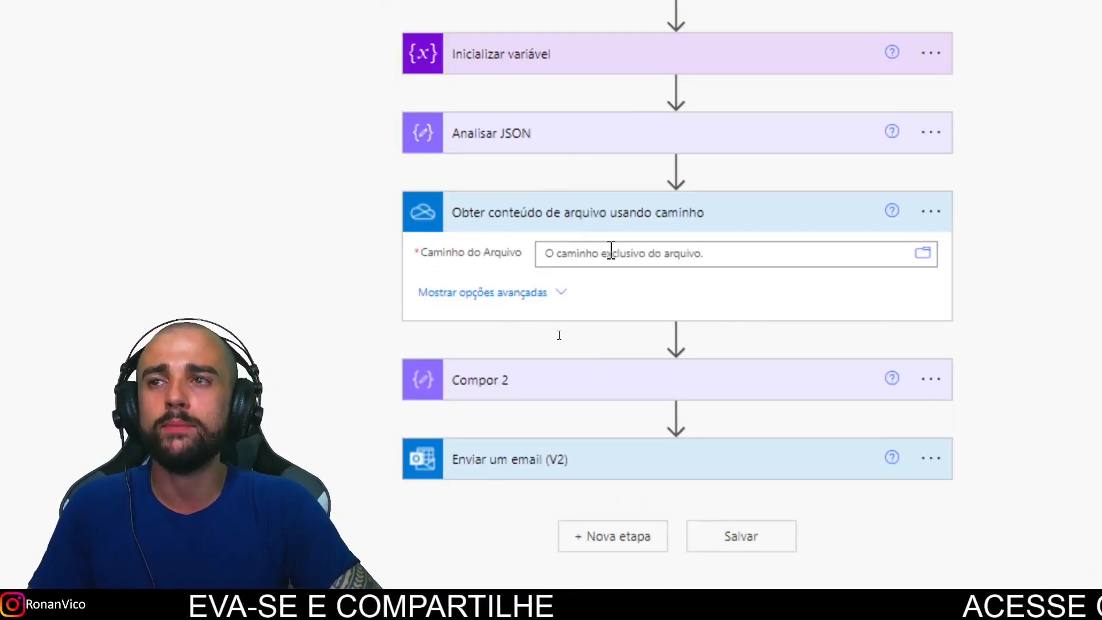
Step: Set Caminho do Arquivo to the Analisar JSON 'link' value, creating an Aplicar a cada loop over Corpo
{"action": "left_click", "coordinate": [611, 251]}
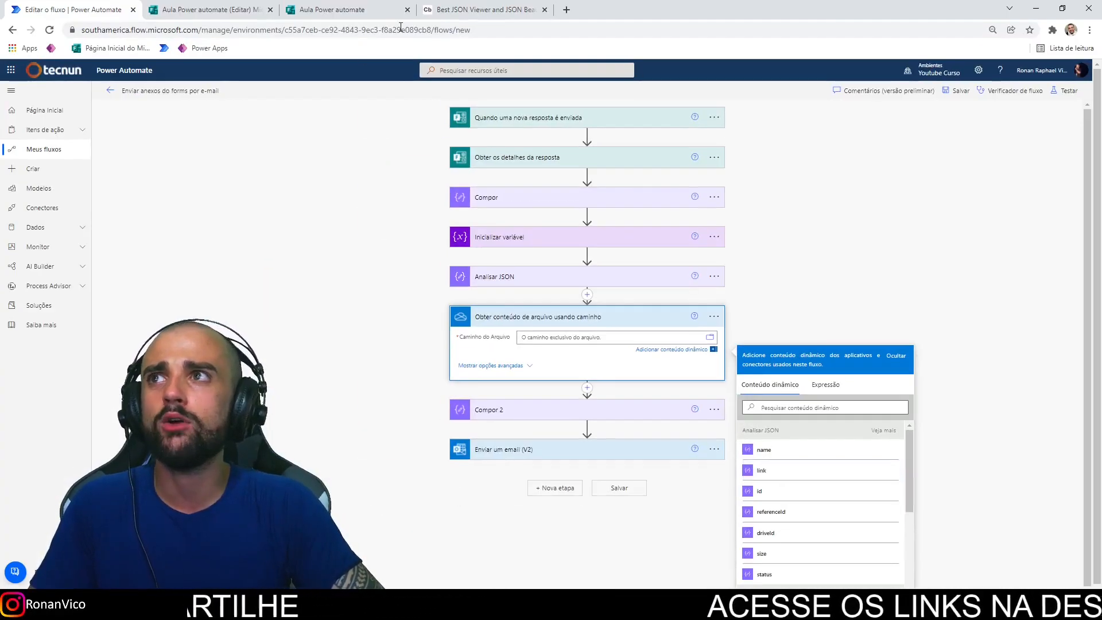
{"action": "left_click", "coordinate": [485, 10]}
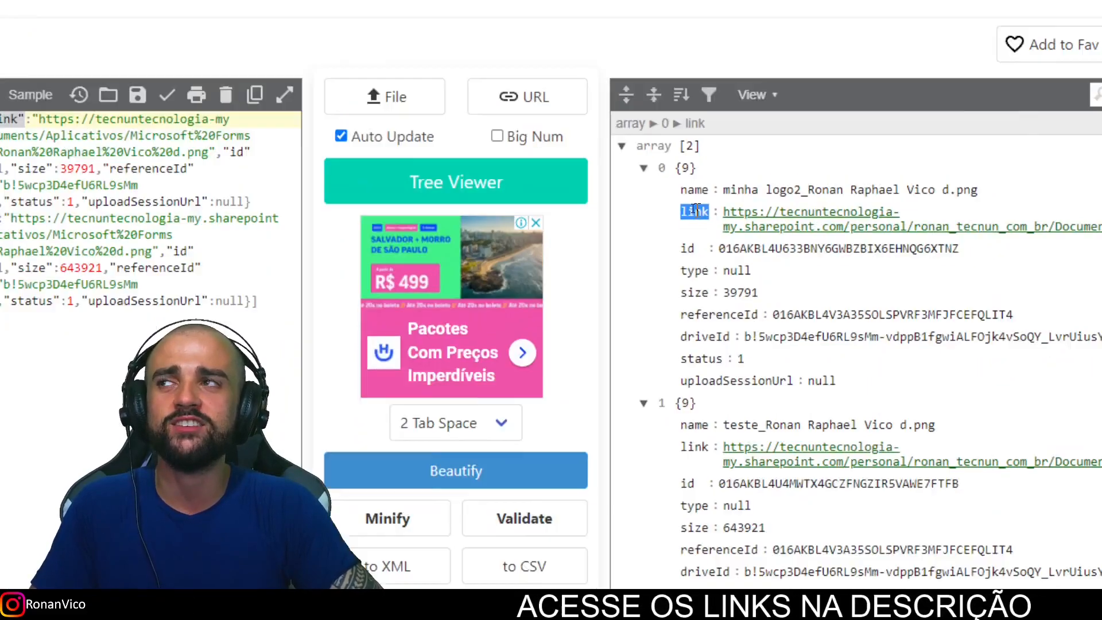
{"action": "left_click", "coordinate": [79, 7]}
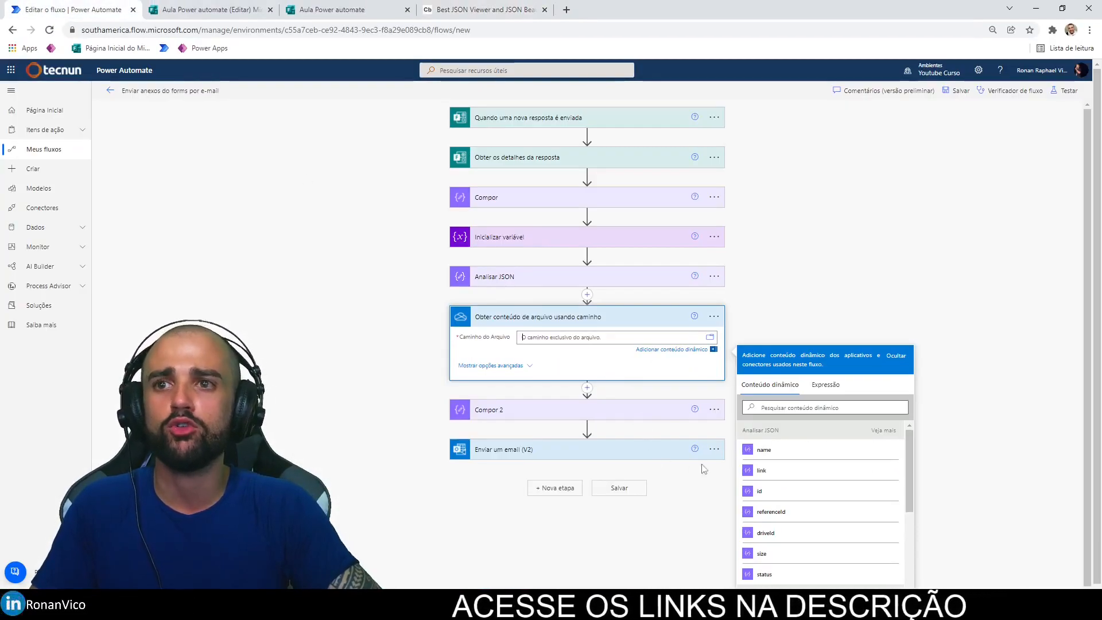
{"action": "left_click", "coordinate": [763, 470]}
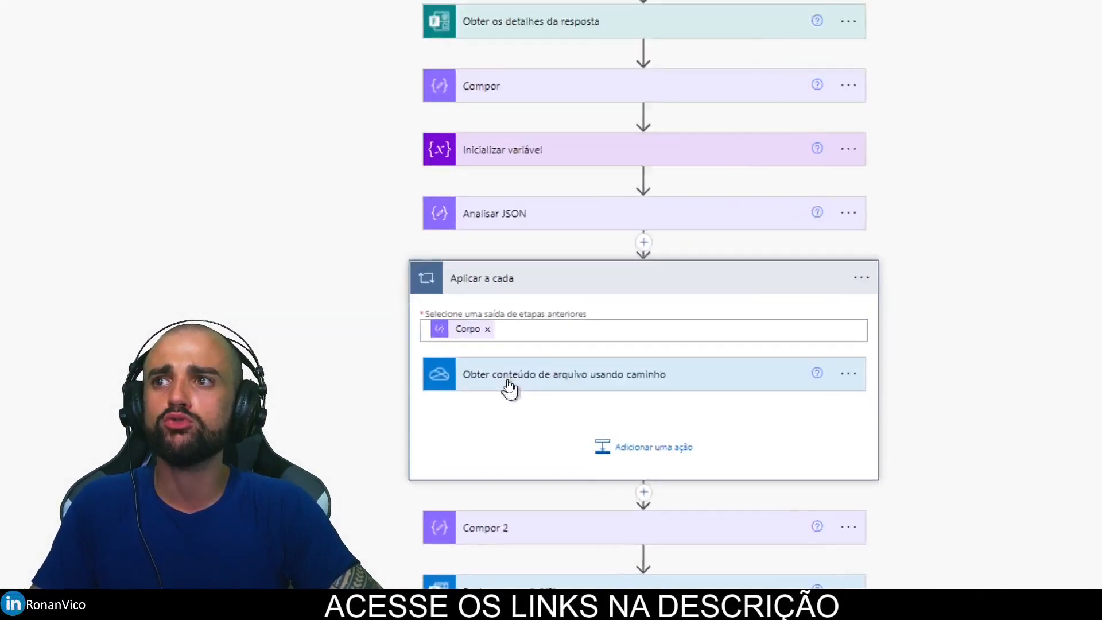
{"action": "left_click", "coordinate": [534, 368]}
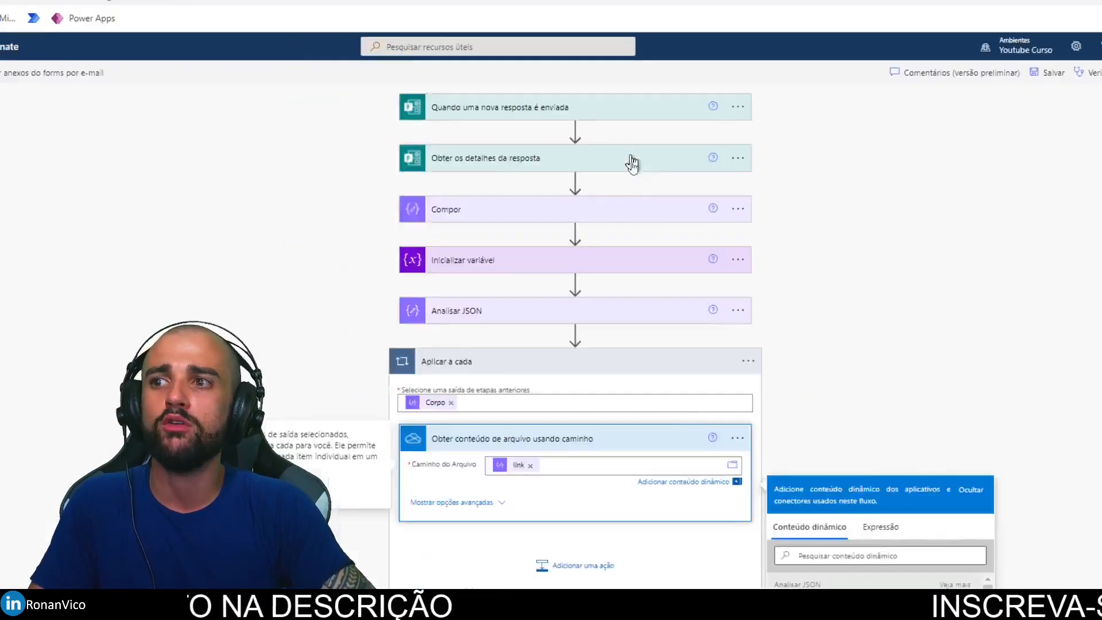
{"action": "scroll", "coordinate": [634, 165], "scroll_direction": "down", "scroll_amount": 2}
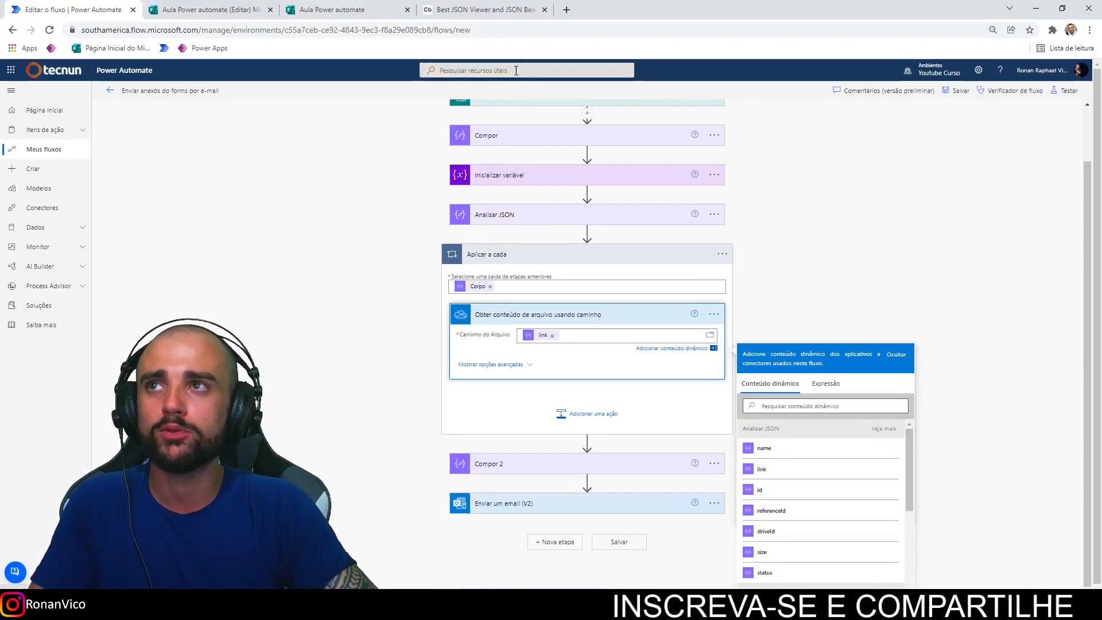
{"action": "left_click", "coordinate": [458, 9]}
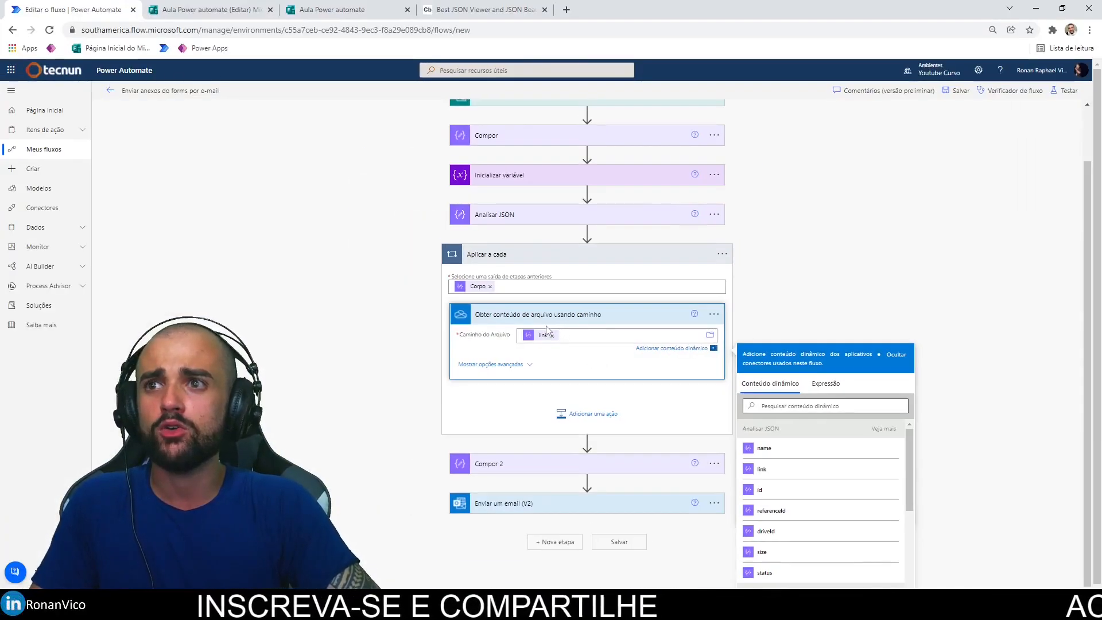
Step: Add an Acrescentar à variável de matriz step inside the loop with Nome set to arrayAnexos
{"action": "left_click", "coordinate": [573, 413]}
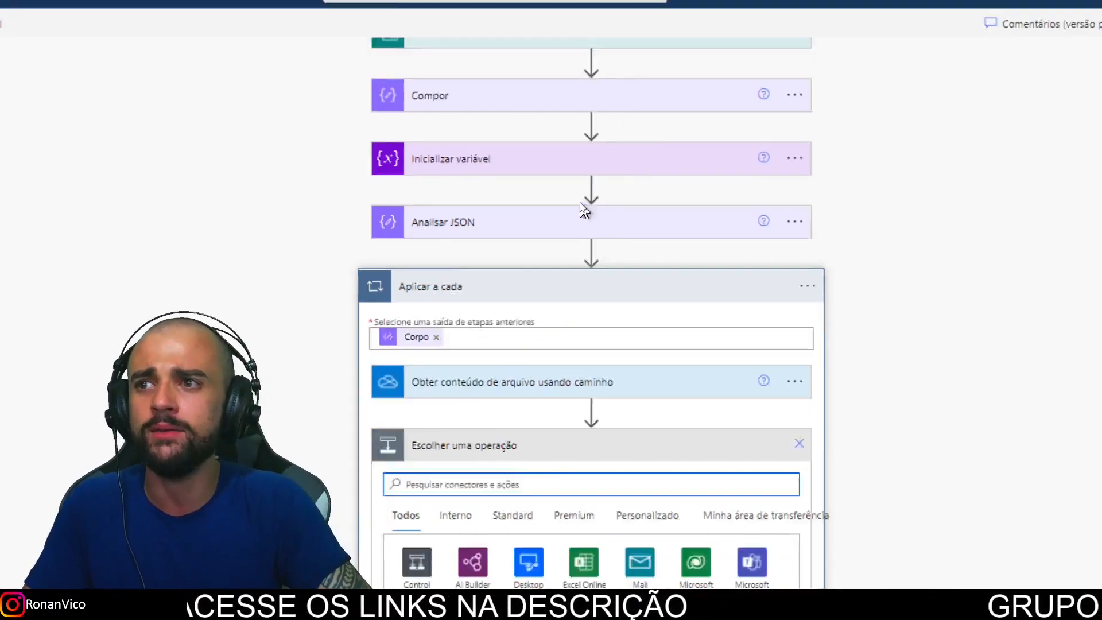
{"action": "type", "text": "vari"}
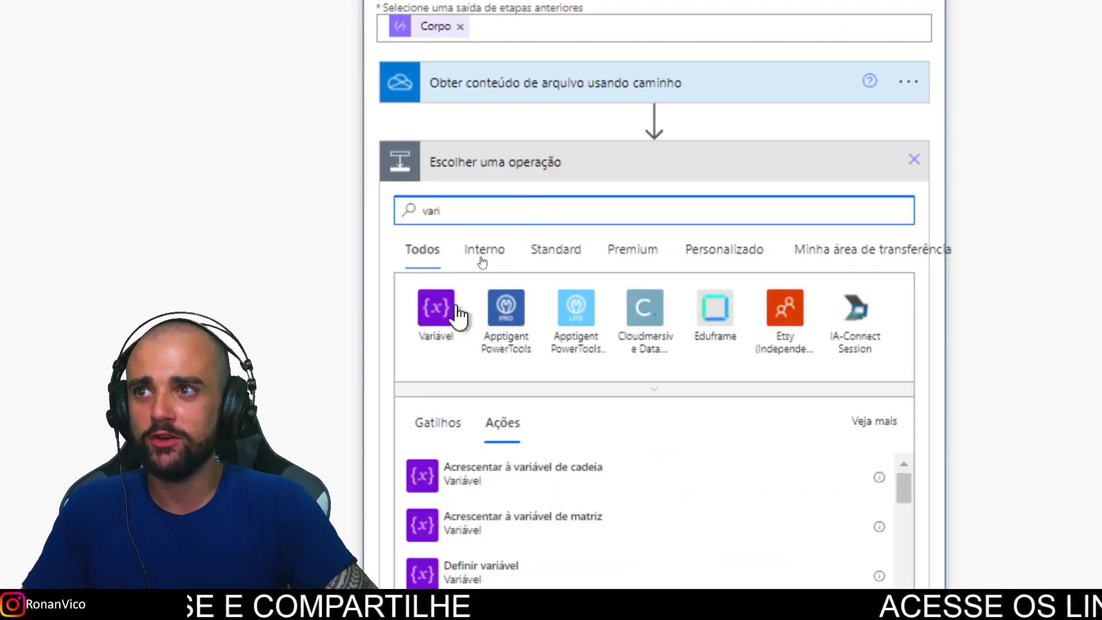
{"action": "left_click", "coordinate": [457, 312]}
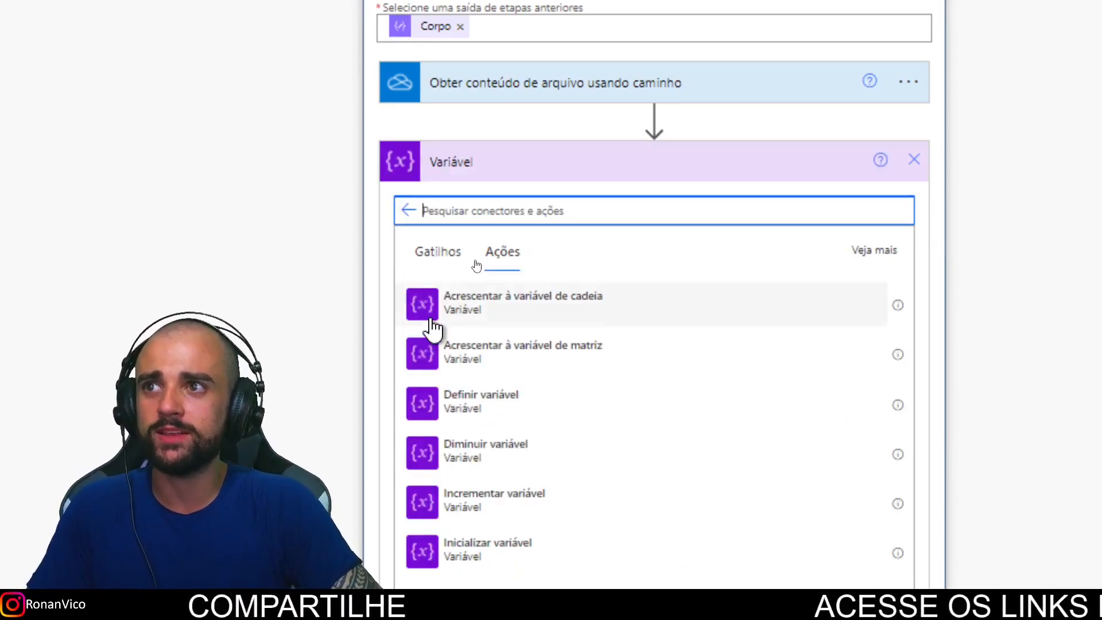
{"action": "scroll", "coordinate": [459, 350], "scroll_direction": "down", "scroll_amount": 1}
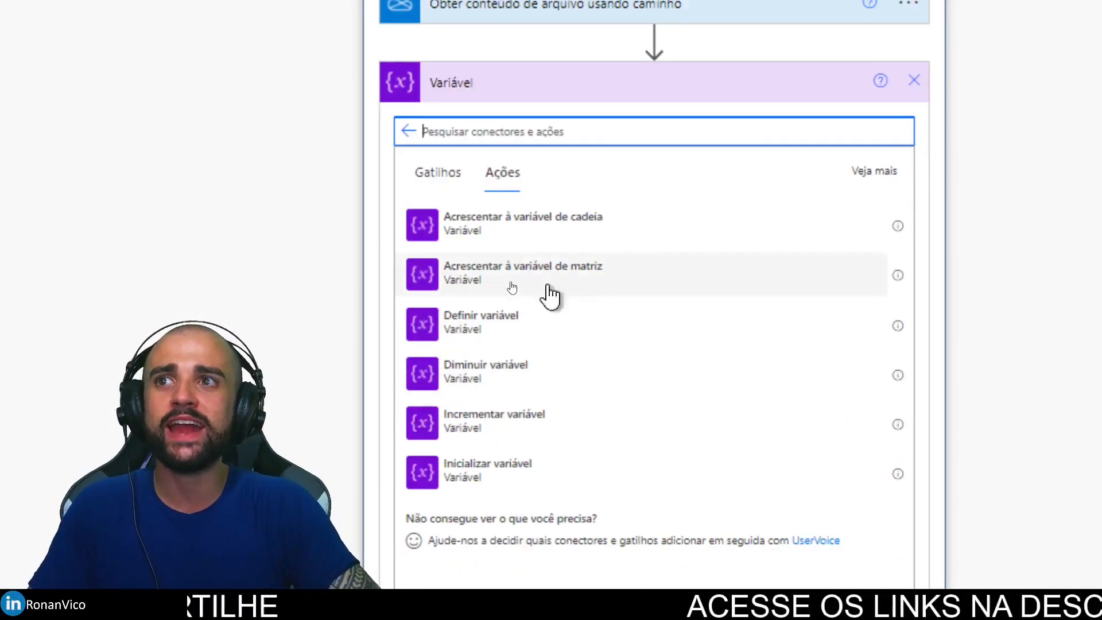
{"action": "left_click", "coordinate": [578, 283]}
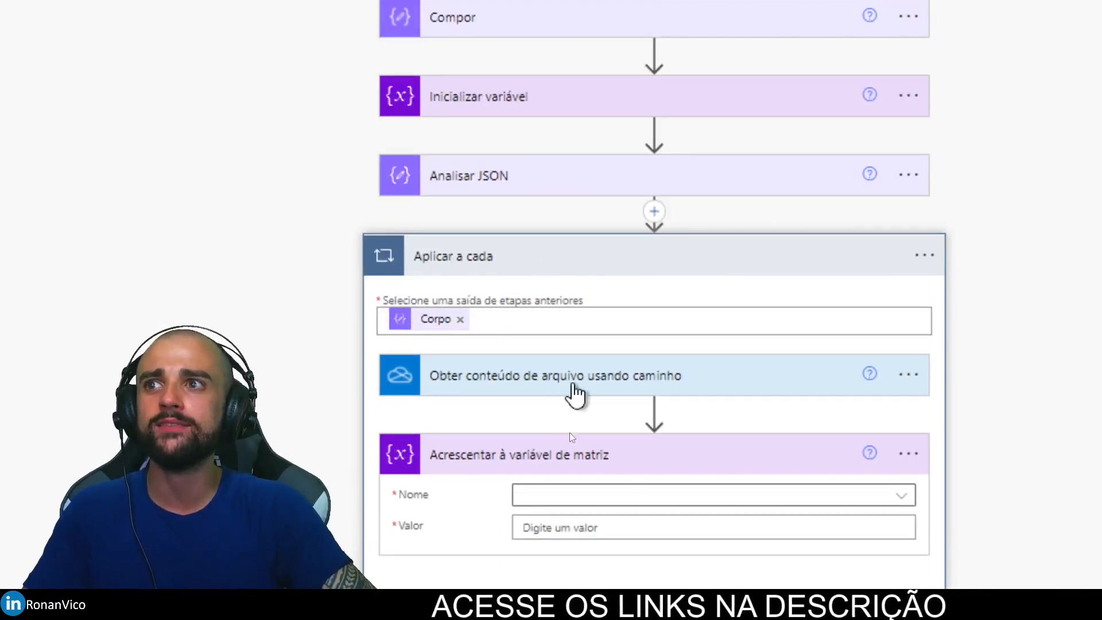
{"action": "scroll", "coordinate": [570, 390], "scroll_direction": "down", "scroll_amount": 3}
{"action": "left_click", "coordinate": [573, 261]}
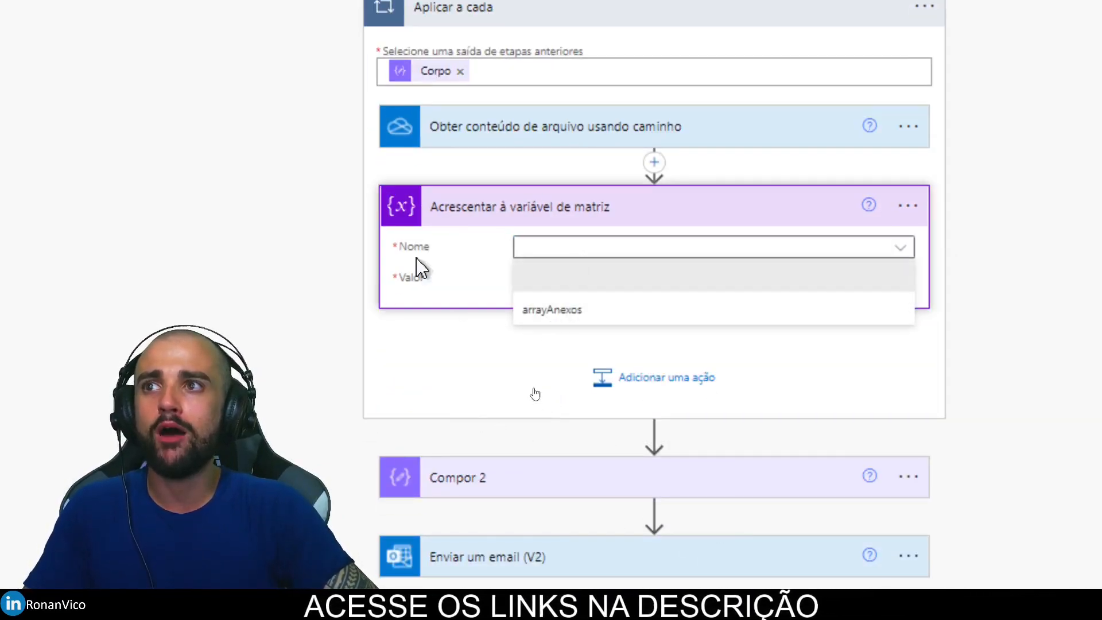
{"action": "left_click", "coordinate": [568, 312]}
{"action": "scroll", "coordinate": [598, 74], "scroll_direction": "up", "scroll_amount": 4}
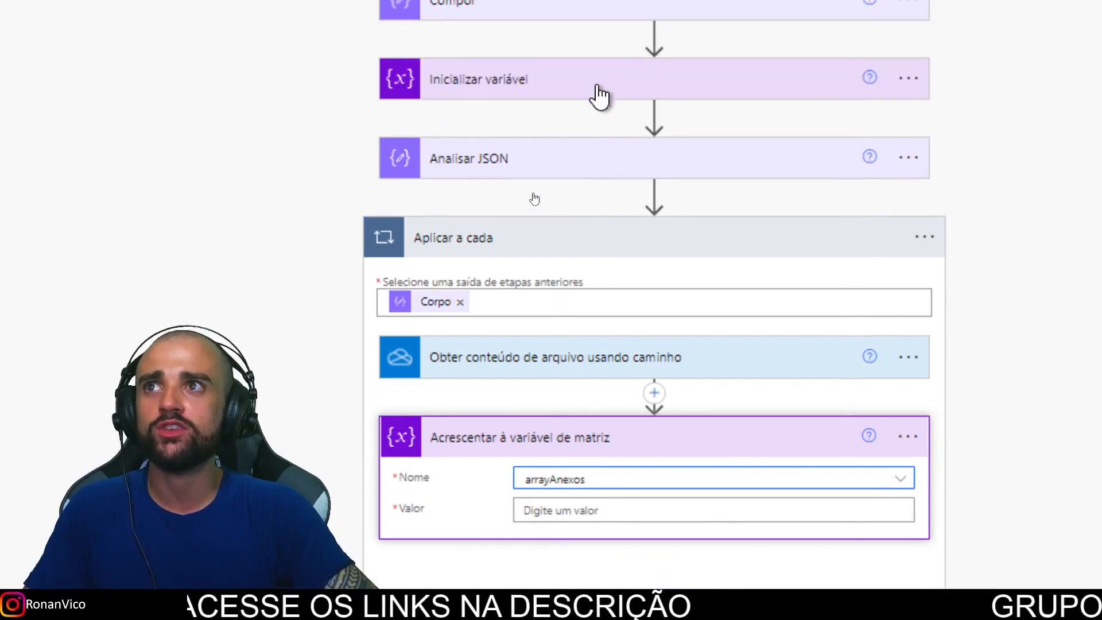
{"action": "scroll", "coordinate": [749, 482], "scroll_direction": "down", "scroll_amount": 6}
Step: Type a JSON object with a "Name": key into the append step's Valor field
{"action": "left_click", "coordinate": [658, 187]}
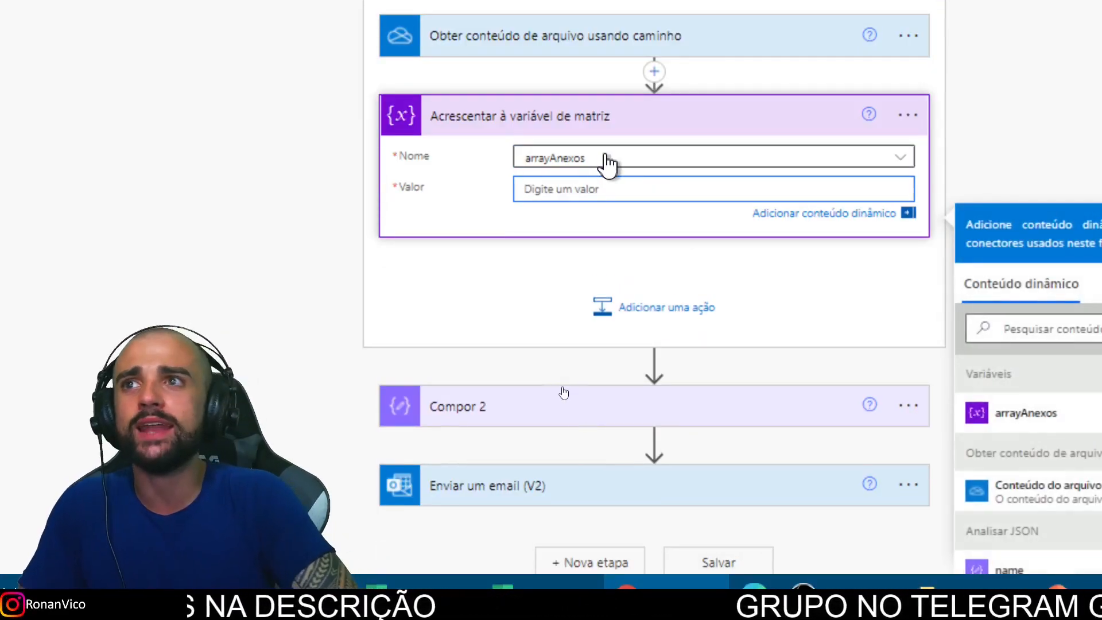
{"action": "type", "text": "{"}
{"action": "key", "text": "Return"}
{"action": "key", "text": "Return"}
{"action": "key", "text": "Return"}
{"action": "key", "text": "BackSpace"}
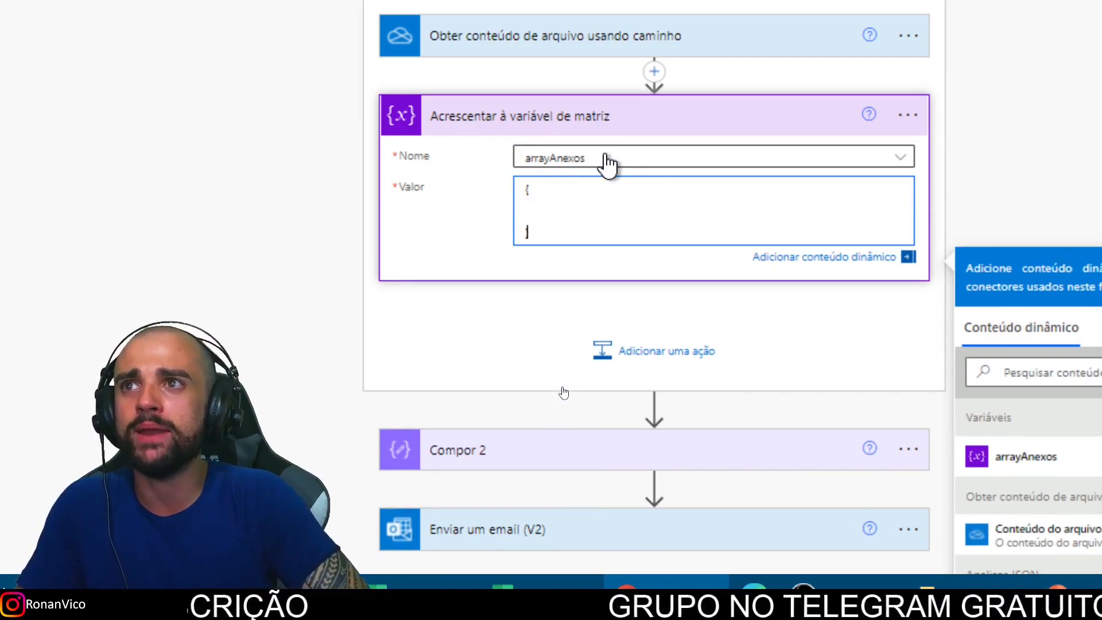
{"action": "type", "text": "}"}
{"action": "key", "text": "Up"}
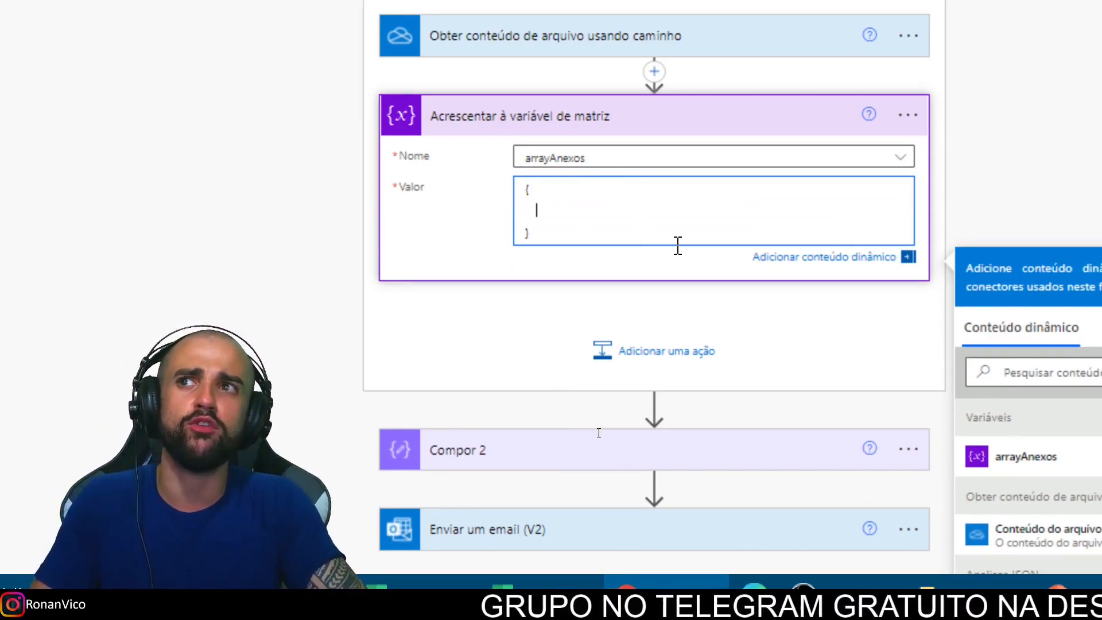
{"action": "type", "text": "\""}
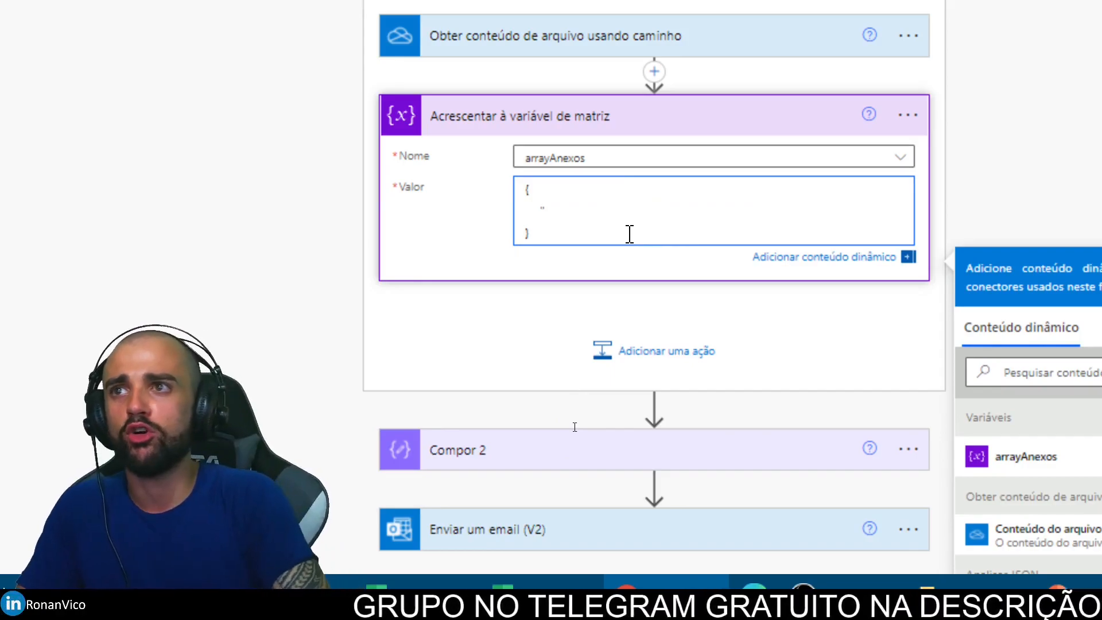
{"action": "type", "text": "Name\":"}
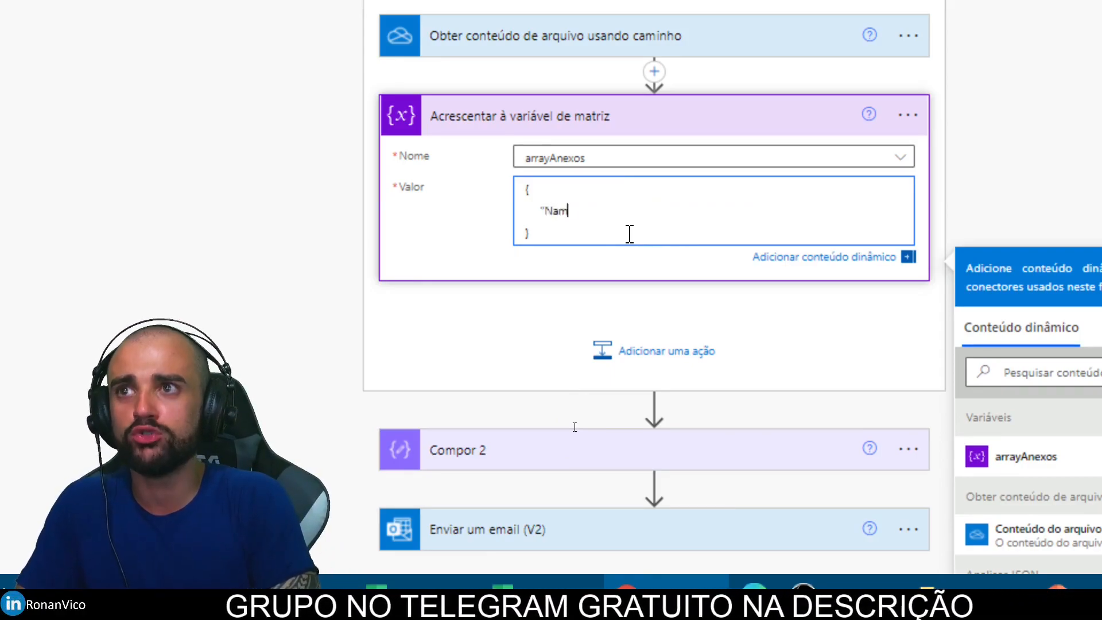
Step: Insert the dynamic 'name' from Analisar JSON after "Name":, followed by a comma and new line
{"action": "scroll", "coordinate": [1047, 516], "scroll_direction": "down", "scroll_amount": 4}
{"action": "scroll", "coordinate": [1047, 505], "scroll_direction": "up", "scroll_amount": 2}
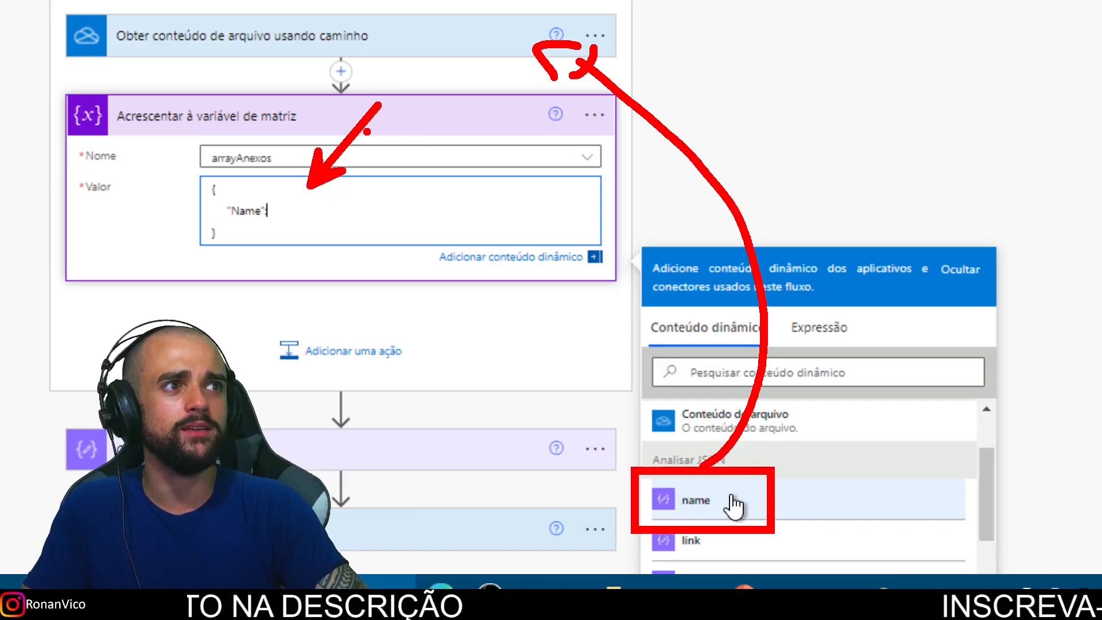
{"action": "left_click", "coordinate": [608, 346]}
{"action": "left_click", "coordinate": [342, 203]}
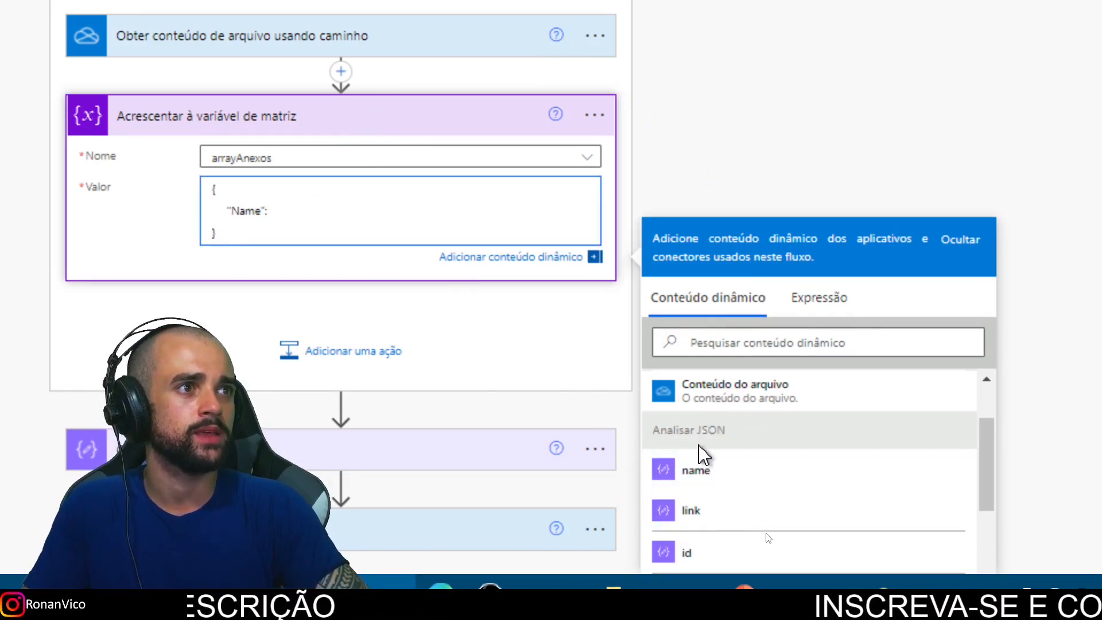
{"action": "left_click", "coordinate": [695, 473]}
{"action": "left_click", "coordinate": [381, 217]}
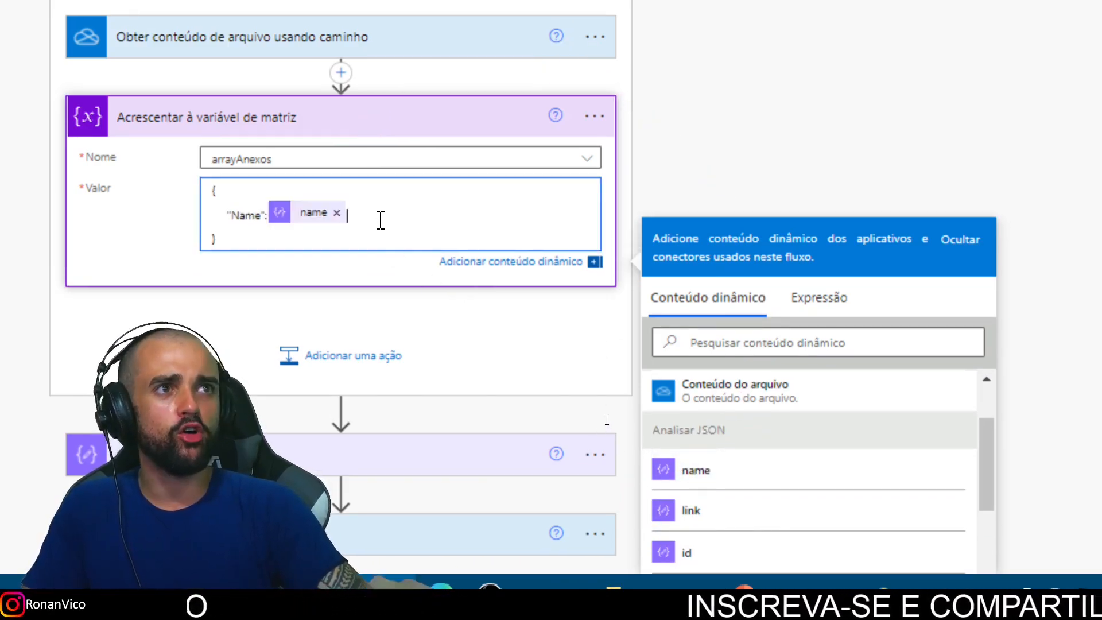
{"action": "type", "text": ","}
{"action": "key", "text": "Return"}
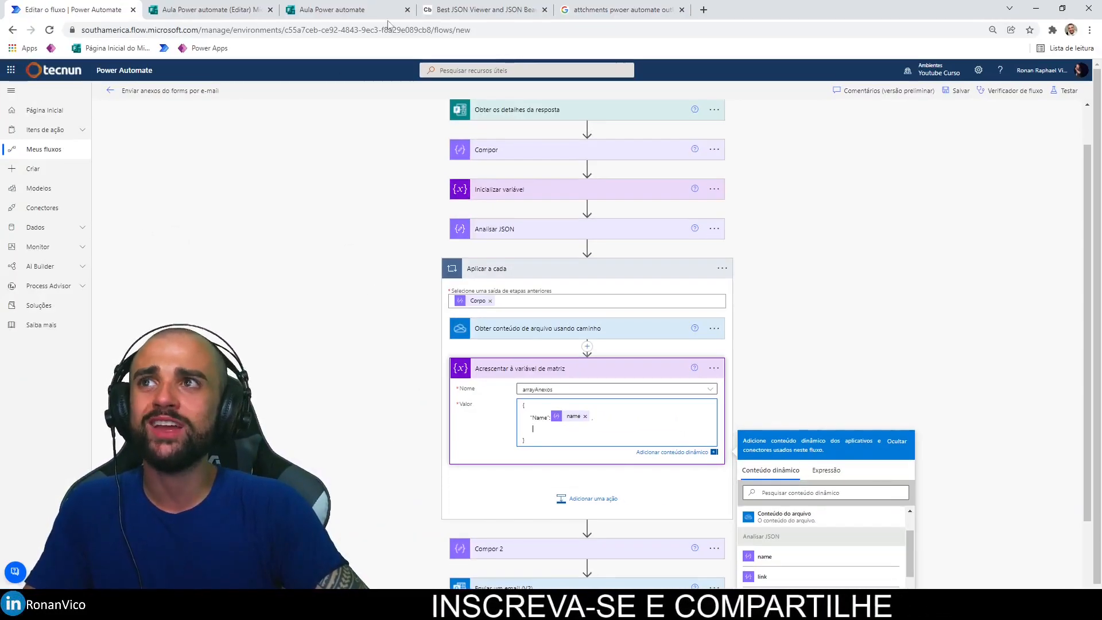
Step: Review the uploaded-file field names in the Code Beautify JSON viewer, then return to the flow
{"action": "left_click", "coordinate": [482, 9]}
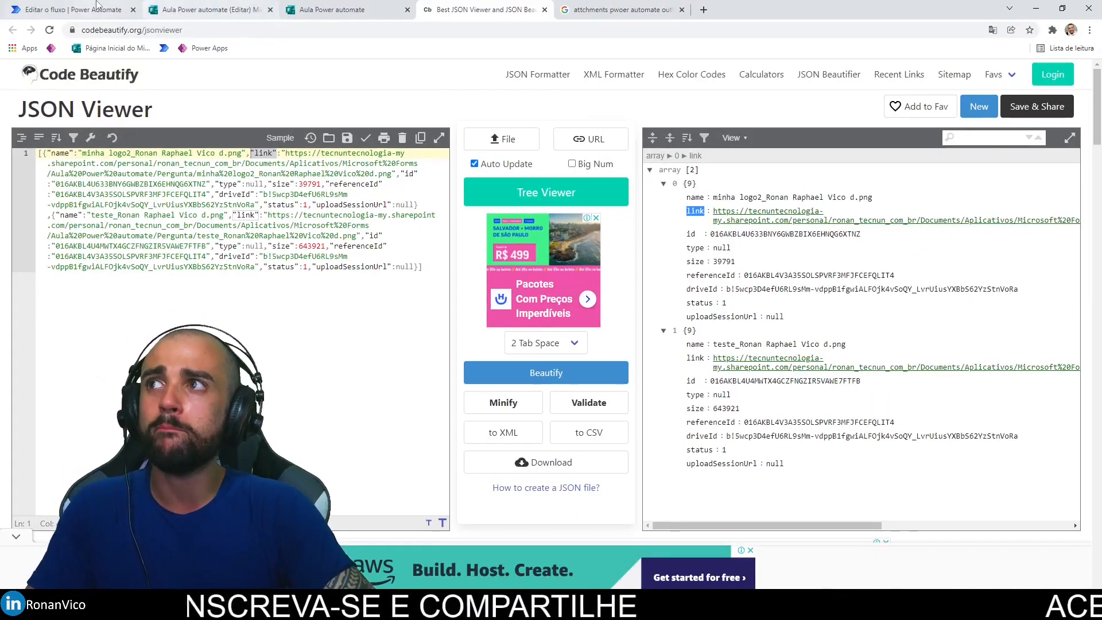
{"action": "left_click", "coordinate": [98, 7]}
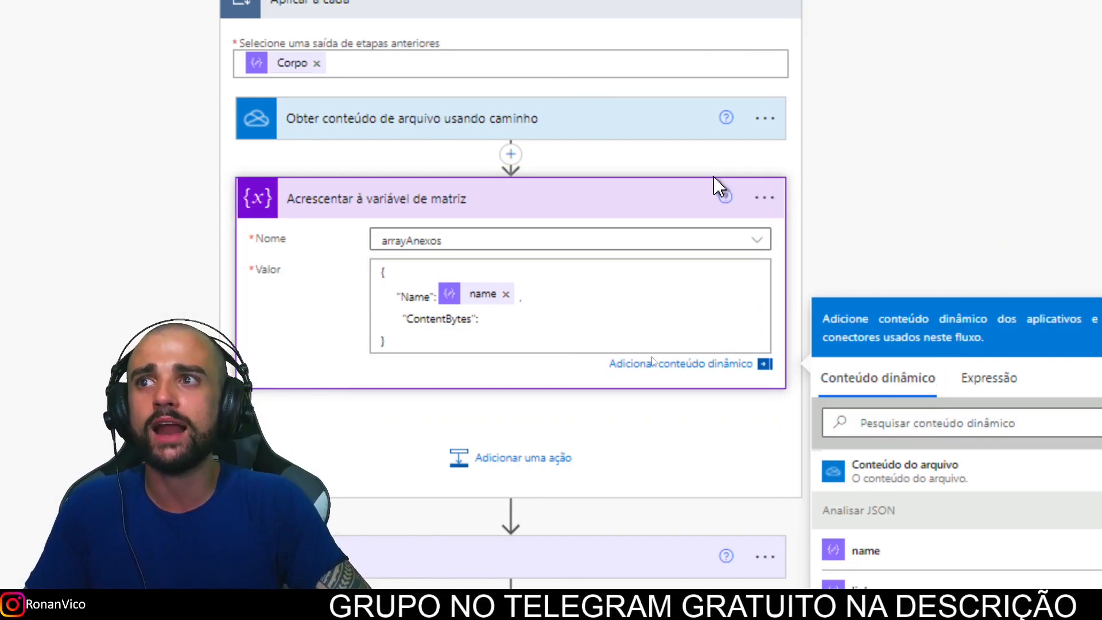
Step: Insert the dynamic 'Conteúdo do arquivo' as the ContentBytes value
{"action": "left_click", "coordinate": [565, 317]}
{"action": "left_click", "coordinate": [891, 473]}
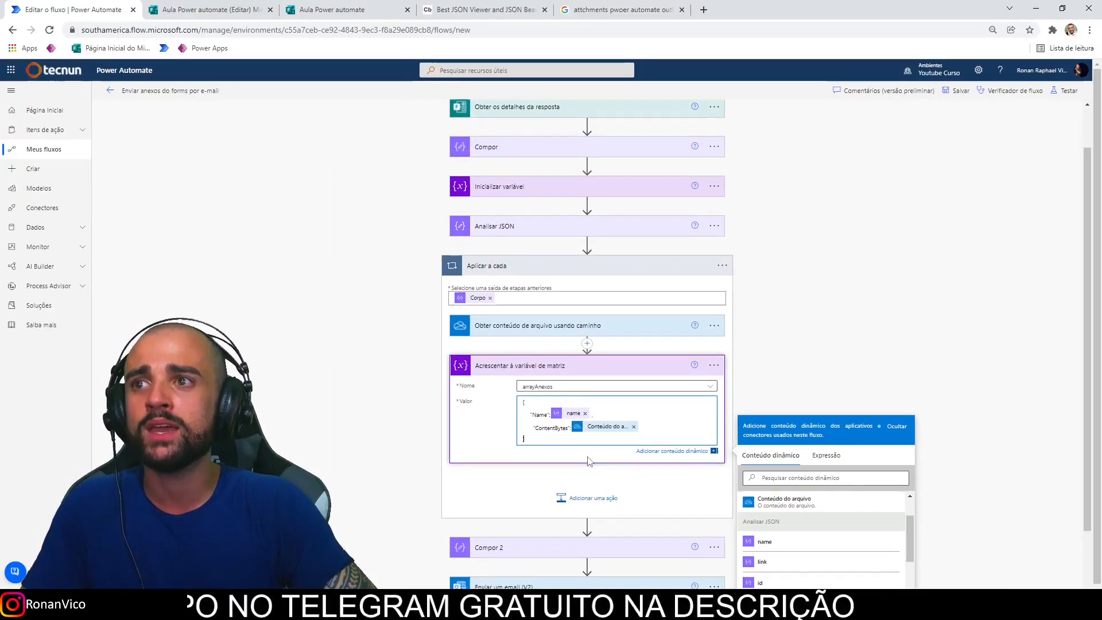
{"action": "scroll", "coordinate": [588, 461], "scroll_direction": "down", "scroll_amount": 1}
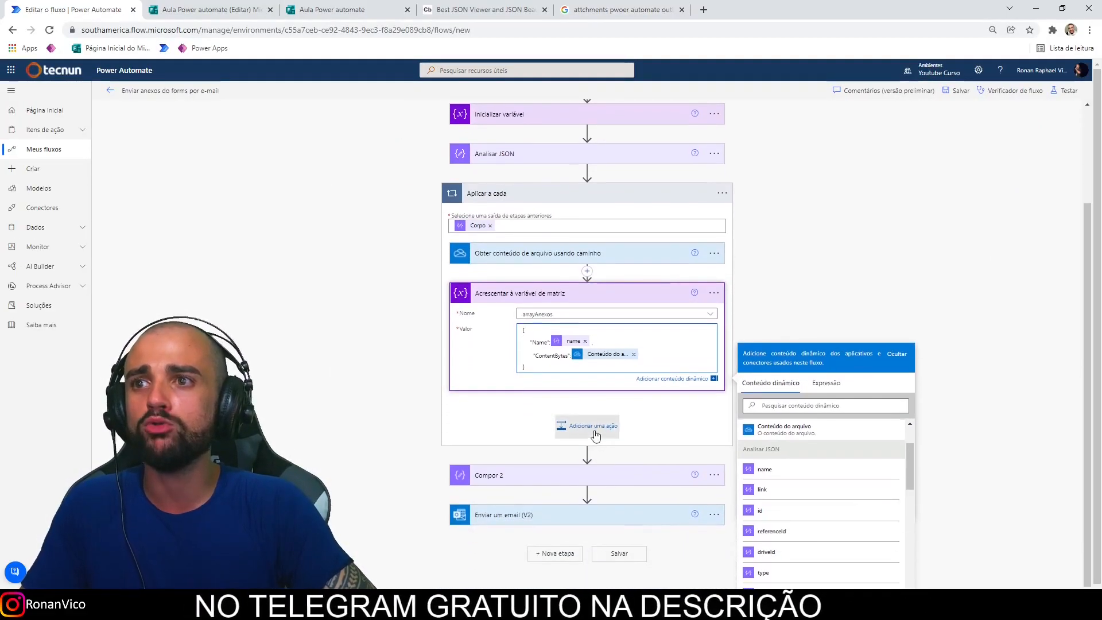
{"action": "left_click", "coordinate": [763, 284]}
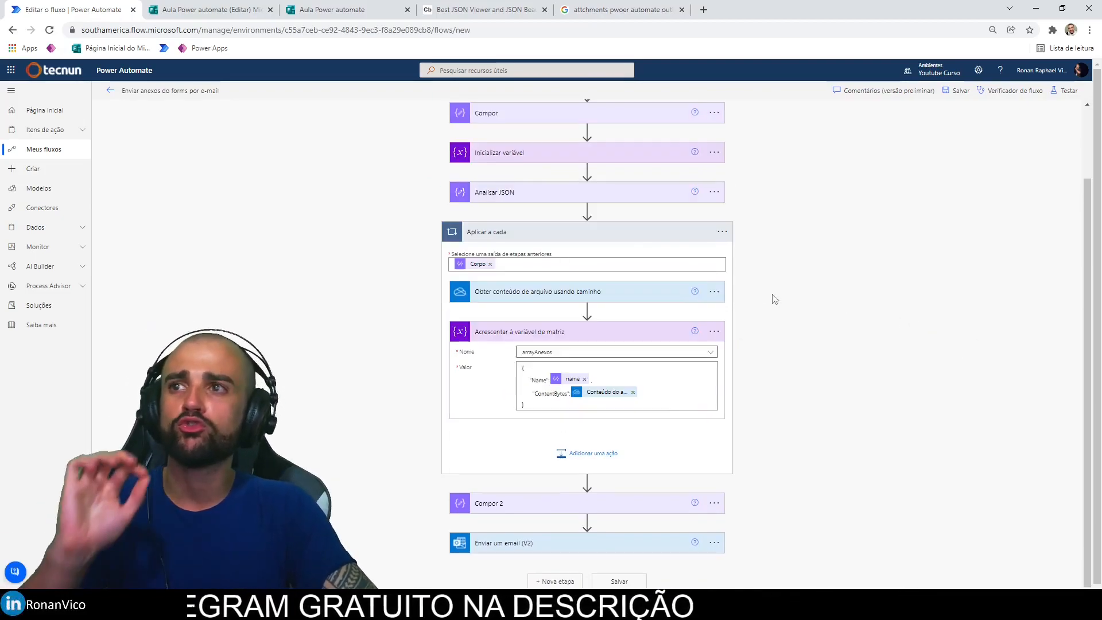
Step: Delete the empty Compor 2 step flagged by the flow checker
{"action": "left_click", "coordinate": [626, 233]}
{"action": "left_click", "coordinate": [1015, 90]}
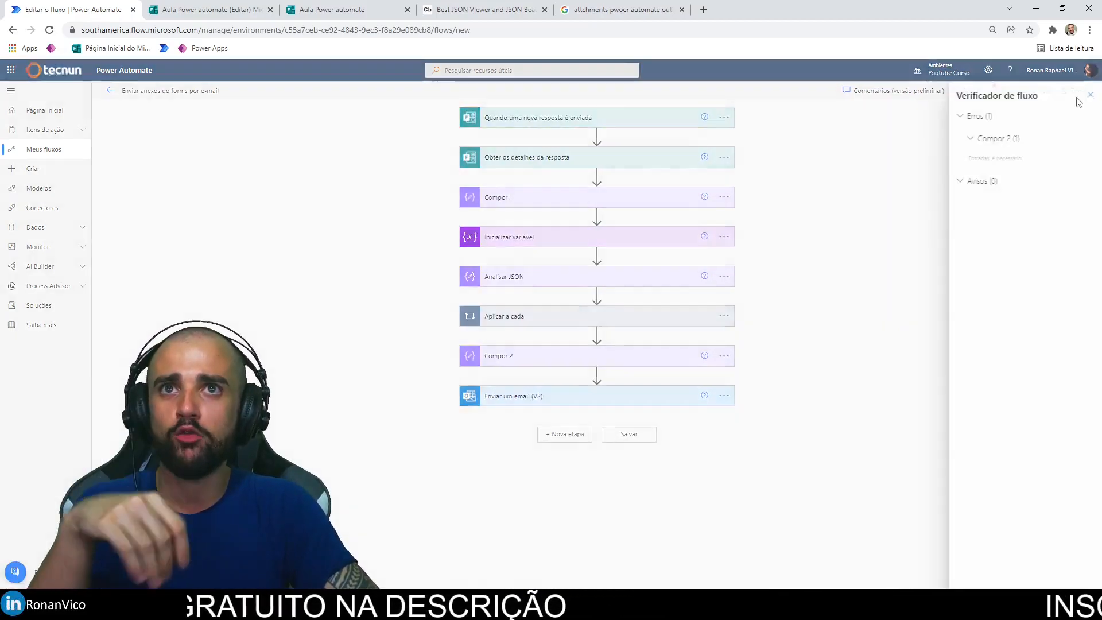
{"action": "left_click", "coordinate": [1023, 158]}
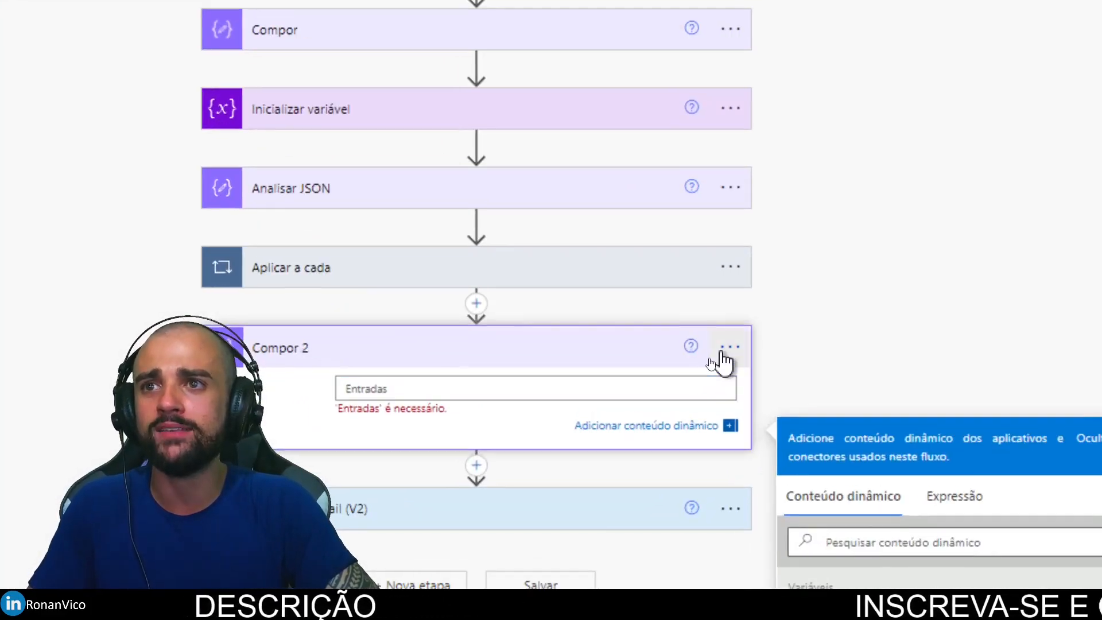
{"action": "left_click", "coordinate": [715, 351]}
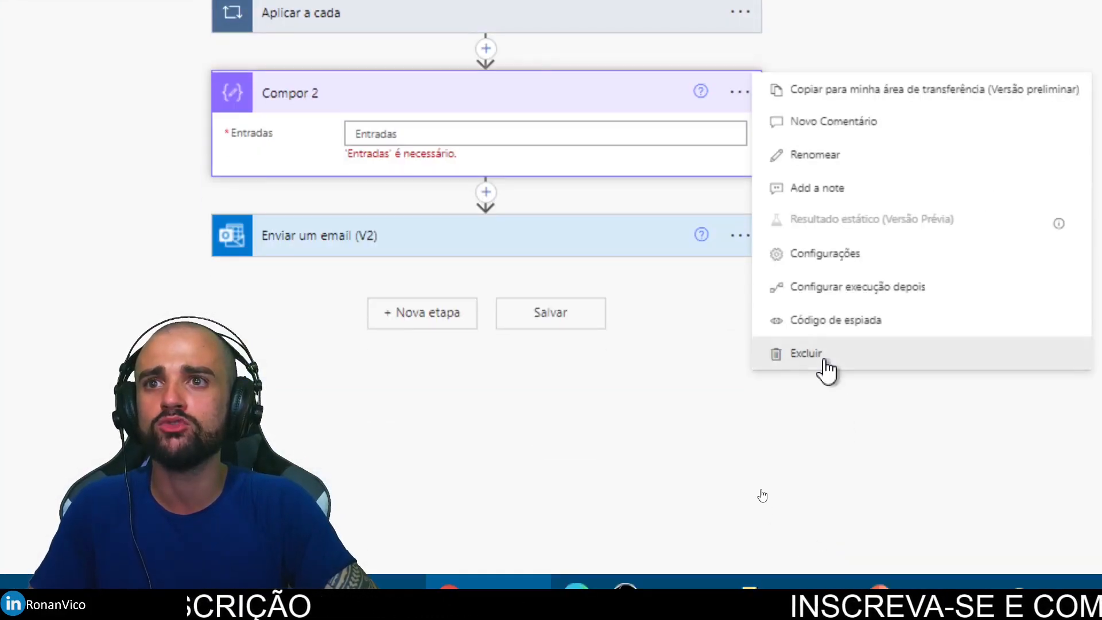
{"action": "left_click", "coordinate": [771, 525]}
{"action": "left_click", "coordinate": [523, 318]}
Step: Save the flow and start a manual test run
{"action": "left_click", "coordinate": [956, 90]}
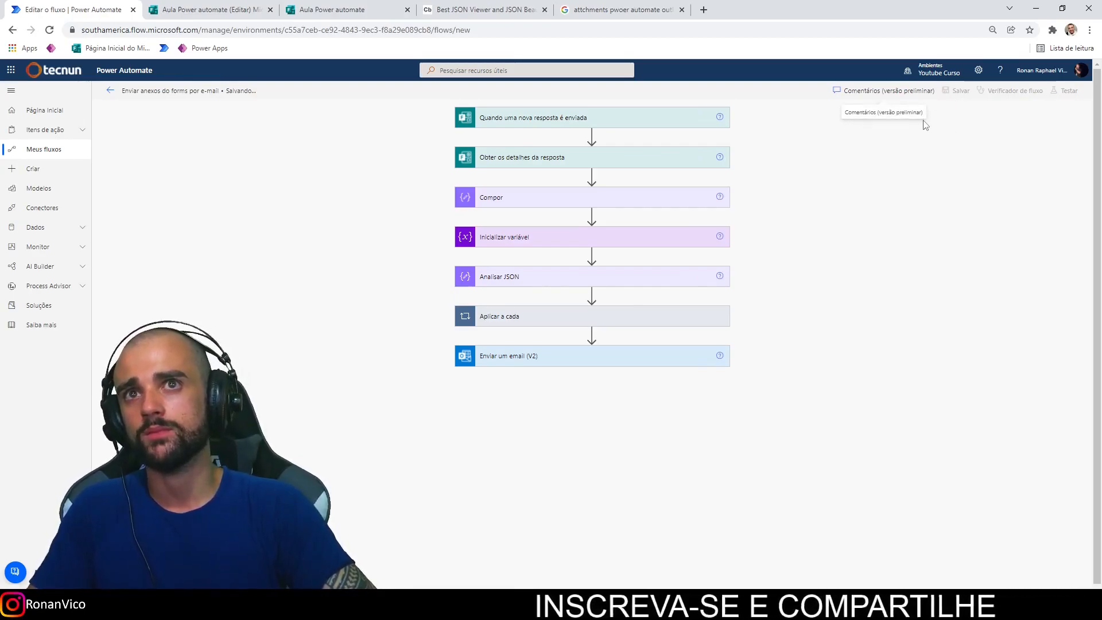
{"action": "left_click", "coordinate": [1066, 91]}
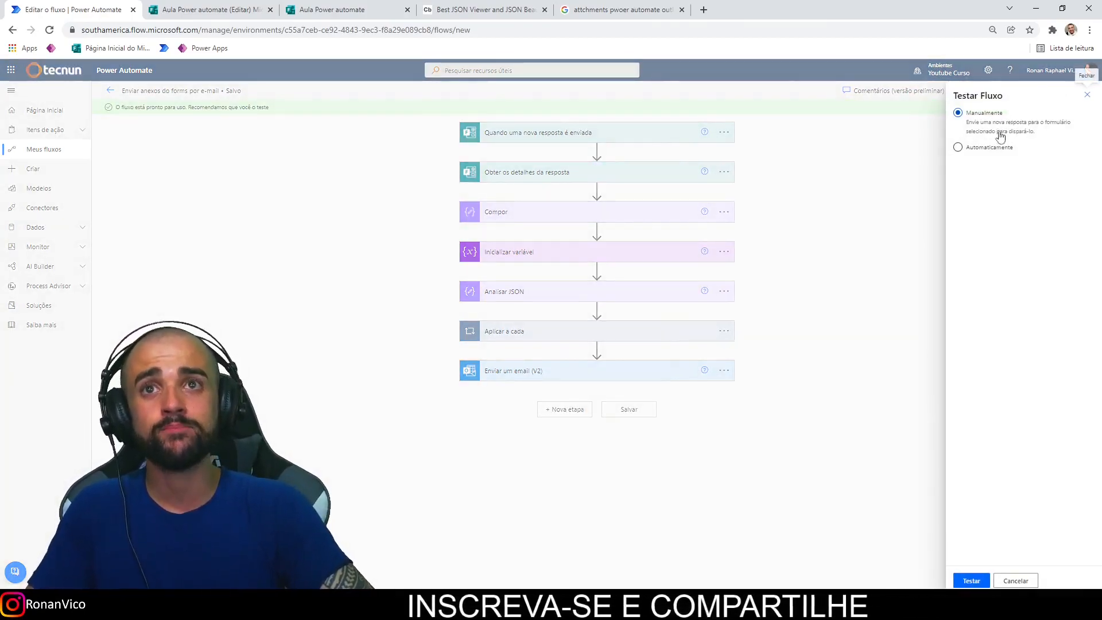
{"action": "left_click", "coordinate": [983, 580]}
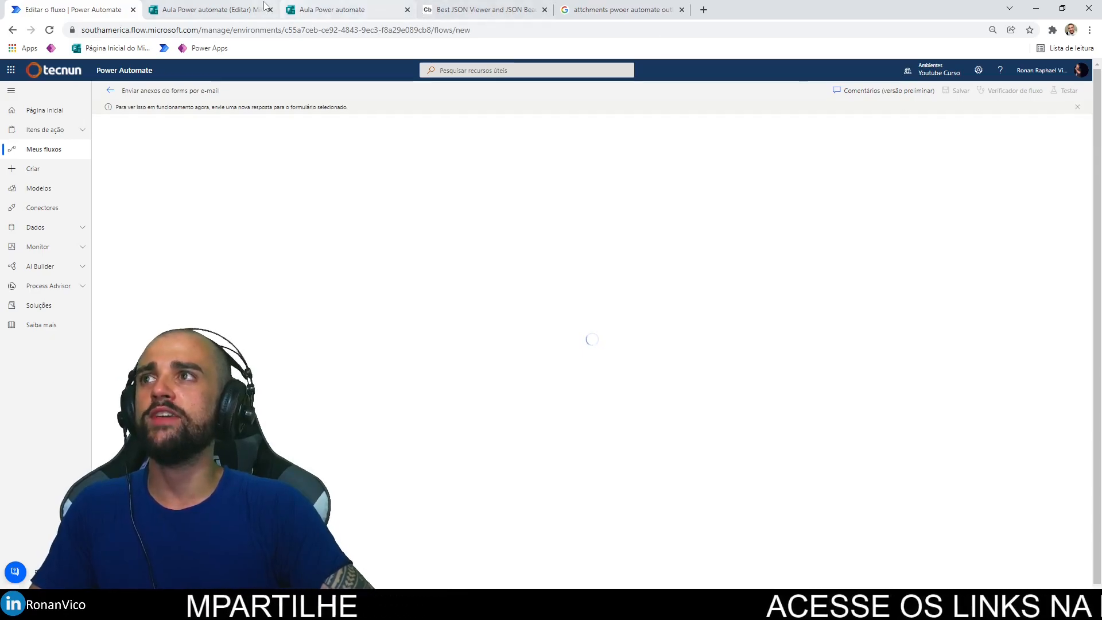
Step: Submit another form response with minha logo2.png and teste.png uploaded
{"action": "left_click", "coordinate": [347, 10]}
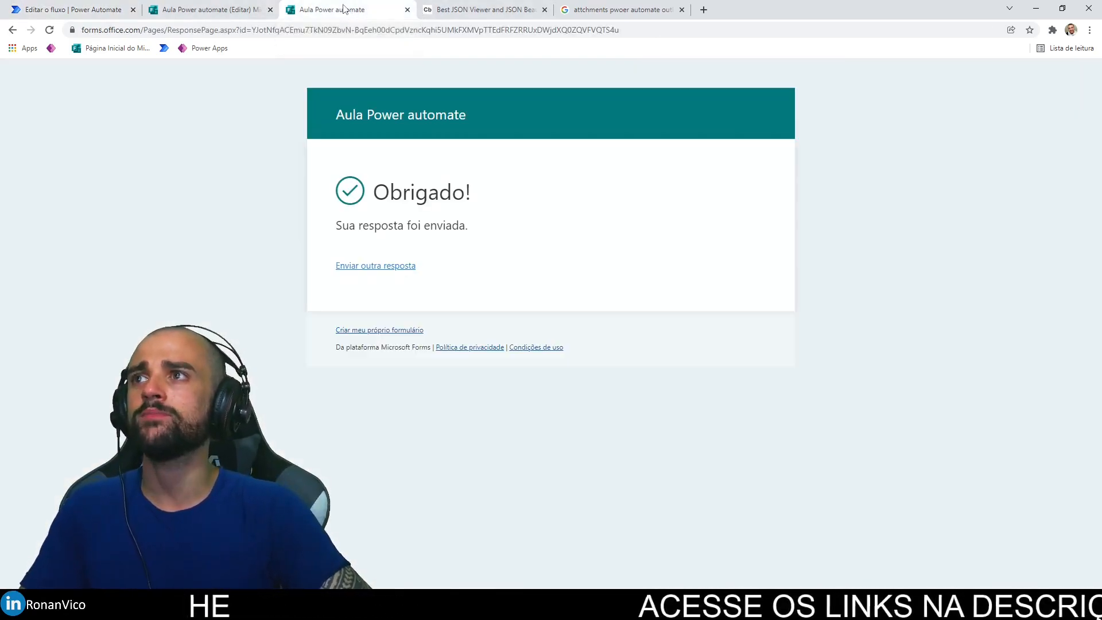
{"action": "left_click", "coordinate": [381, 265]}
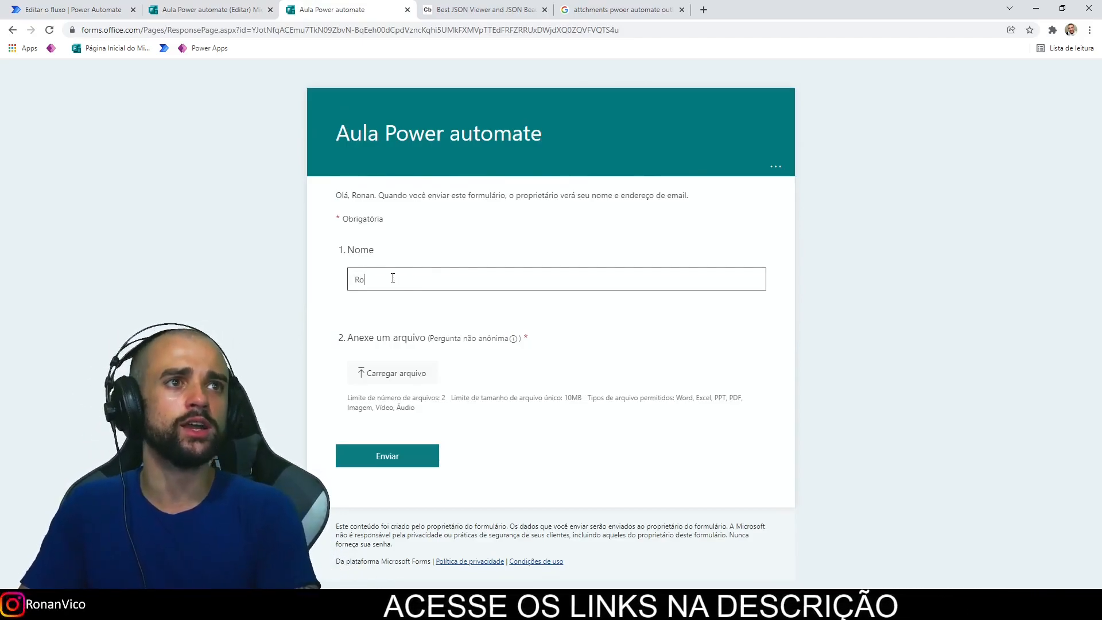
{"action": "left_click", "coordinate": [384, 375]}
{"action": "left_click_drag", "start_coordinate": [167, 135], "coordinate": [86, 92]}
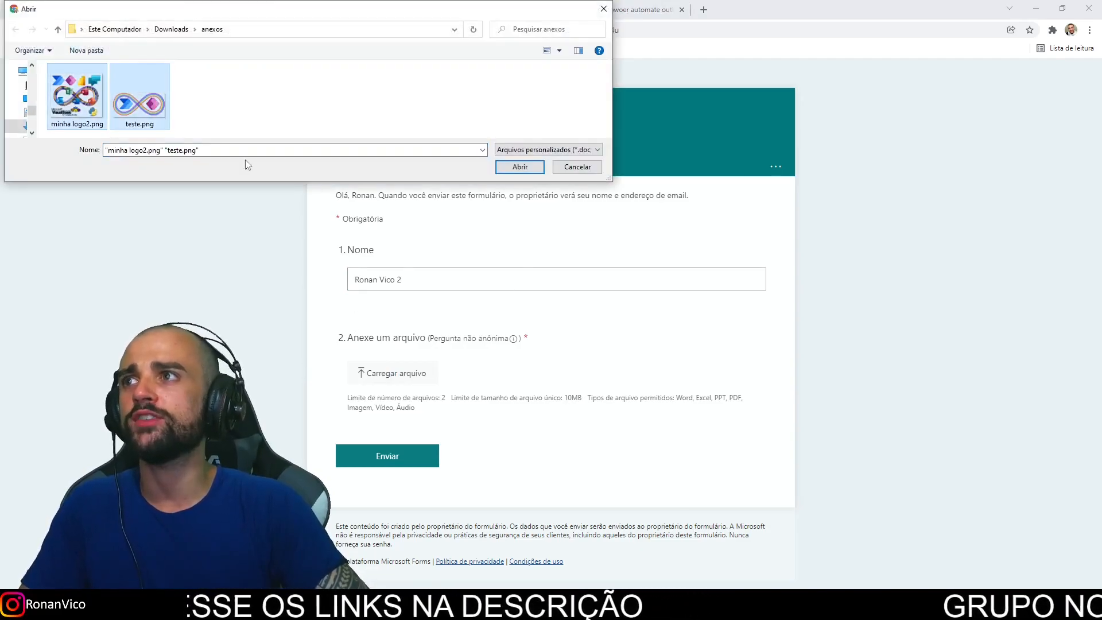
{"action": "left_click", "coordinate": [519, 167]}
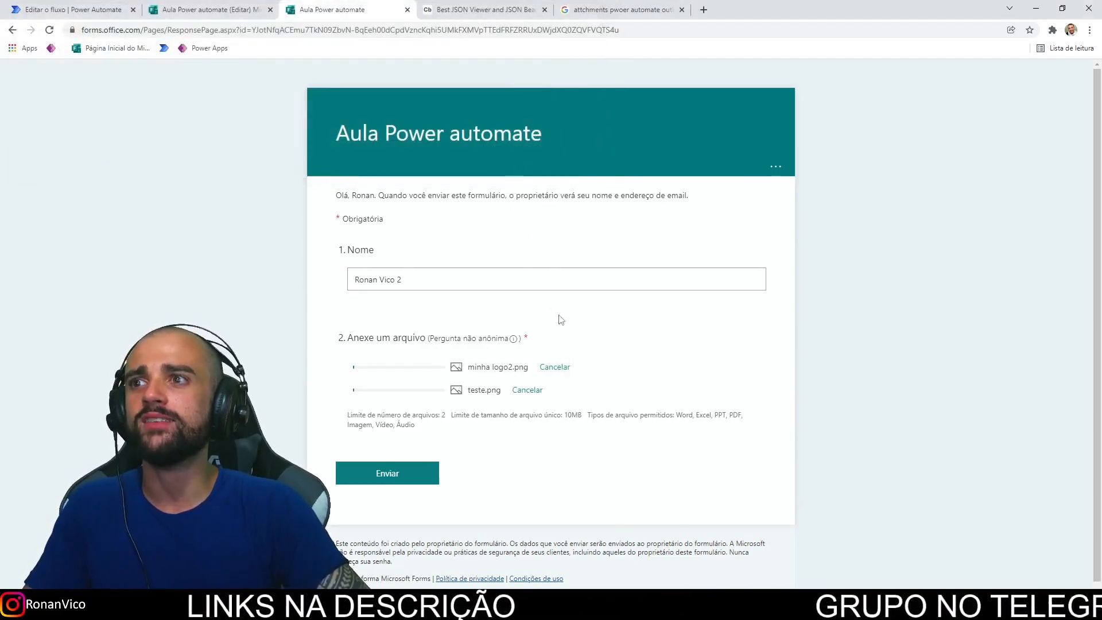
{"action": "left_click", "coordinate": [405, 473]}
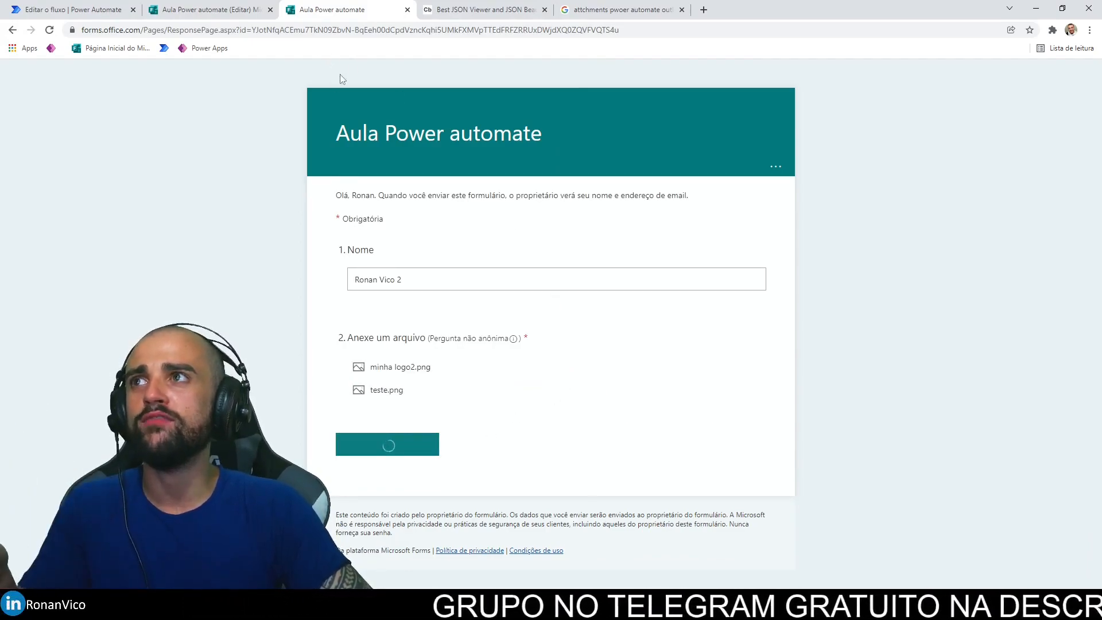
{"action": "key", "text": "ctrl+1"}
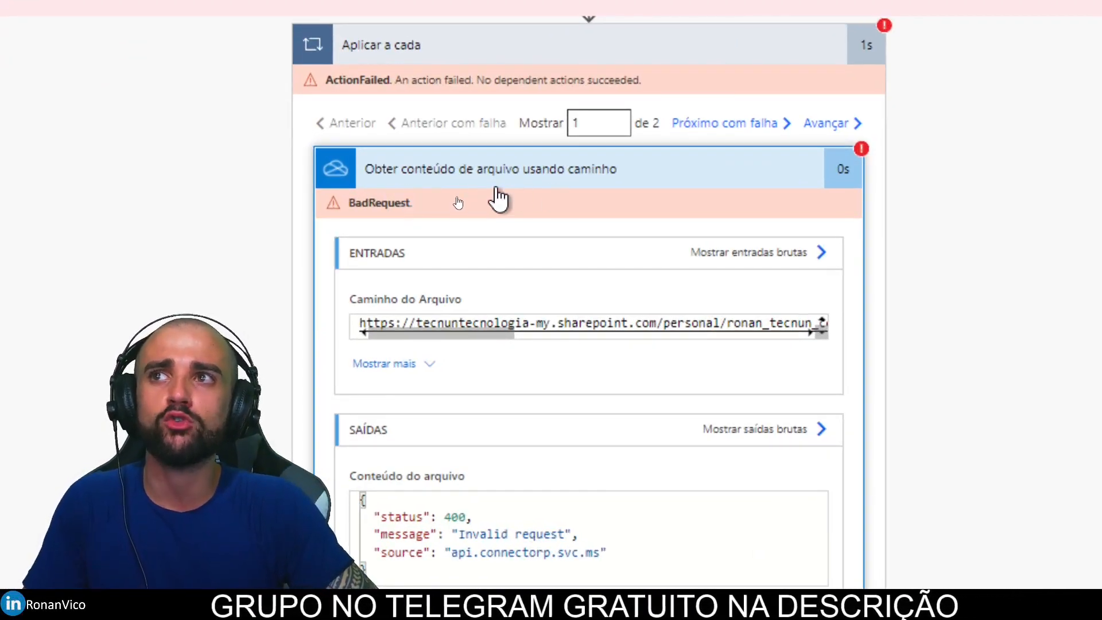
Step: Inspect the failing OneDrive action's Caminho do Arquivo input, then return to editing the flow
{"action": "left_click_drag", "start_coordinate": [362, 324], "coordinate": [750, 362]}
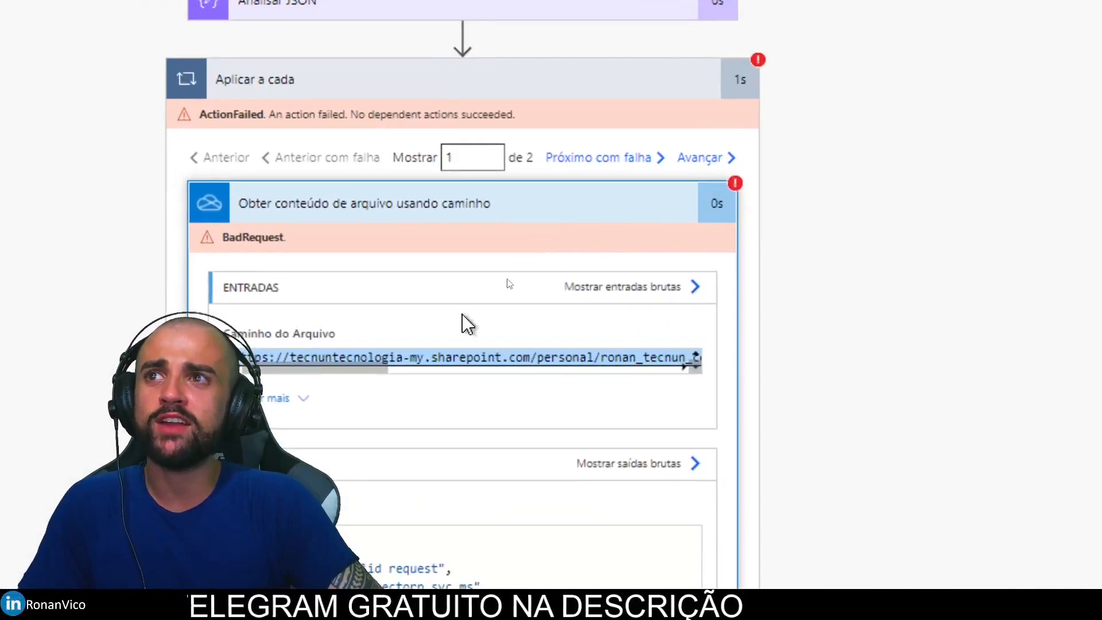
{"action": "mouse_move", "coordinate": [315, 369]}
{"action": "left_mouse_down"}
{"action": "mouse_move", "coordinate": [595, 368]}
{"action": "mouse_move", "coordinate": [315, 369]}
{"action": "left_mouse_up"}
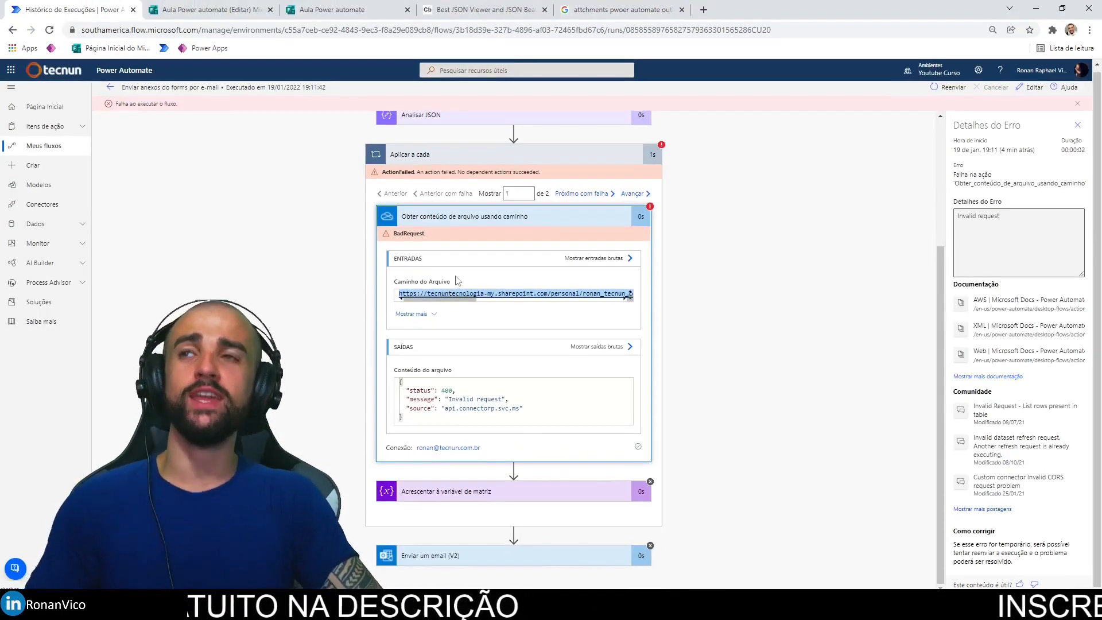
{"action": "left_click", "coordinate": [1031, 87]}
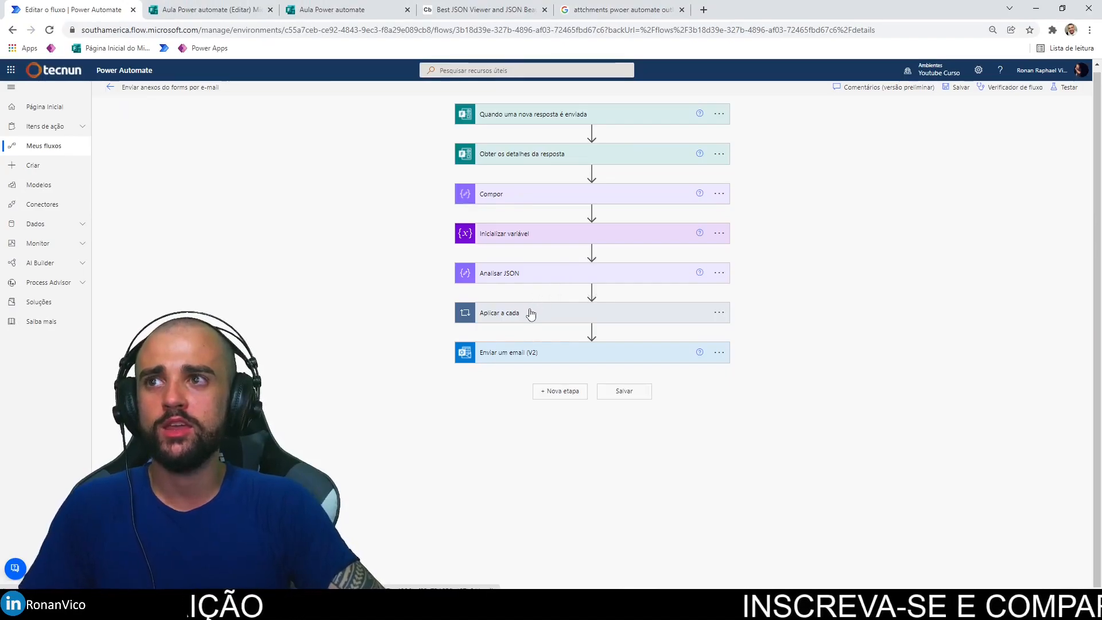
Step: Expand the loop's file-content action and remove the link token from Caminho do Arquivo
{"action": "left_click", "coordinate": [529, 312]}
{"action": "left_click", "coordinate": [559, 378]}
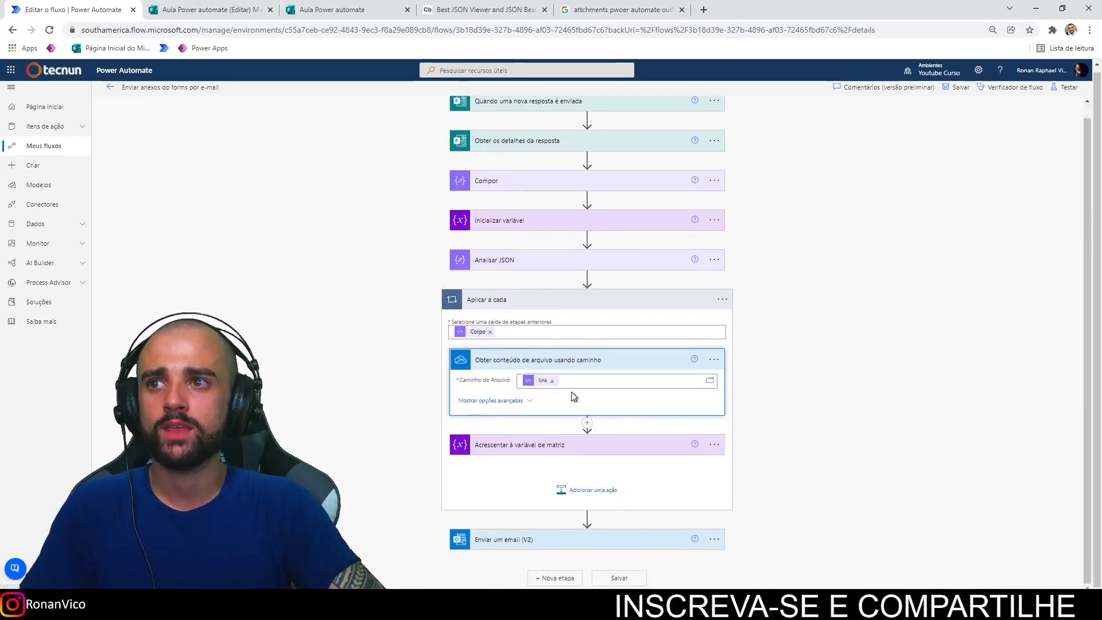
{"action": "left_click", "coordinate": [552, 372]}
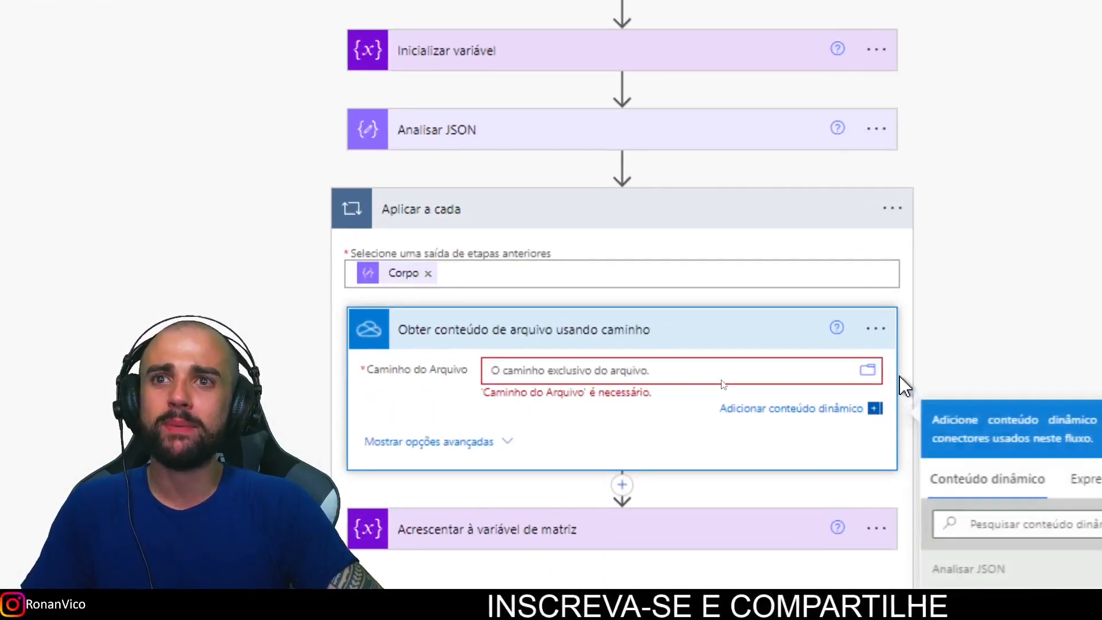
Step: Browse OneDrive Root > Aplicativos > Microsoft Forms > Aula Power automate > Pergunta and pick the first logo file
{"action": "left_click", "coordinate": [867, 369]}
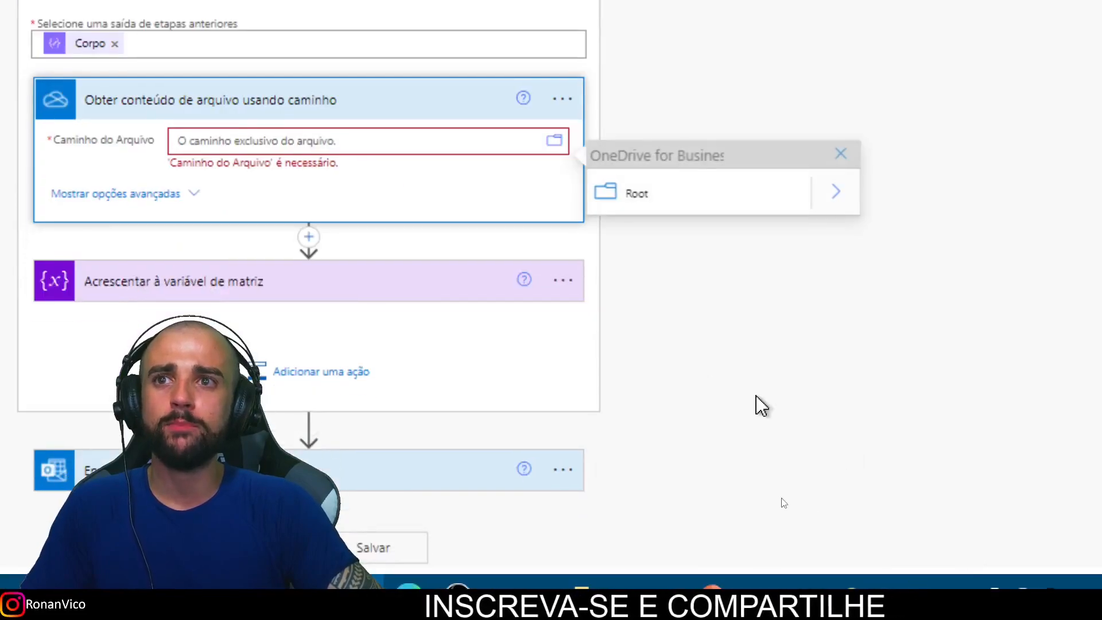
{"action": "left_click", "coordinate": [837, 195]}
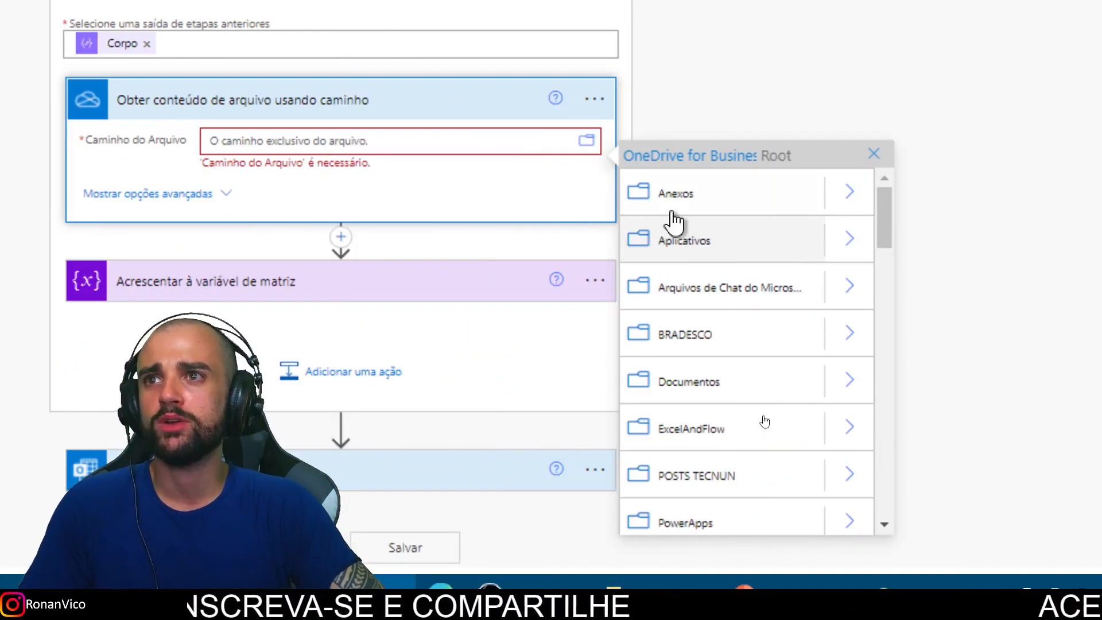
{"action": "left_click", "coordinate": [847, 239]}
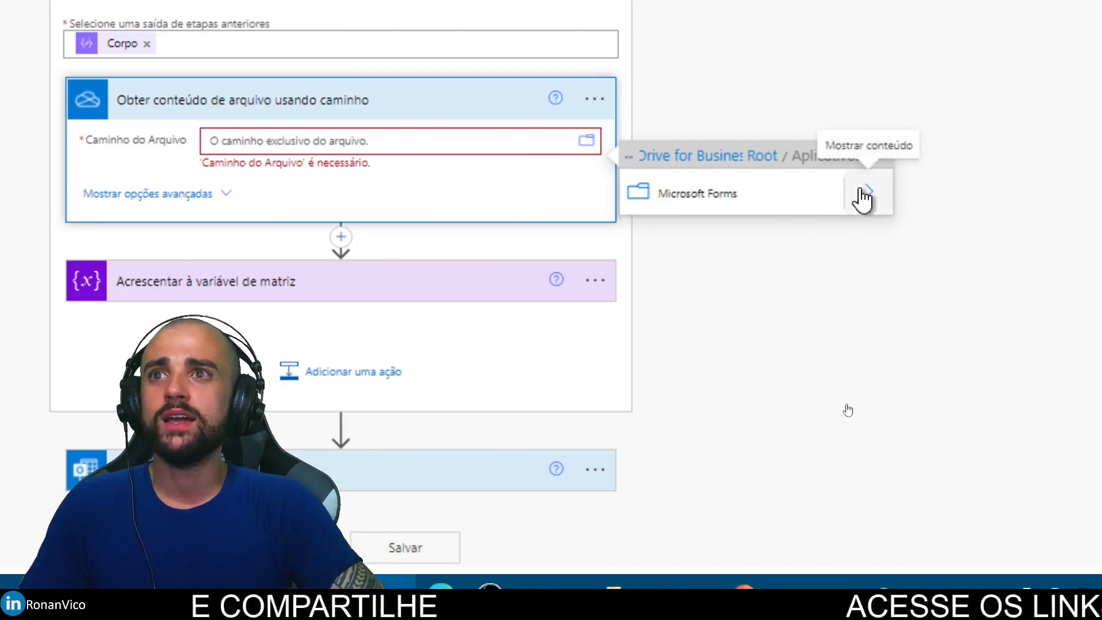
{"action": "left_click", "coordinate": [864, 192]}
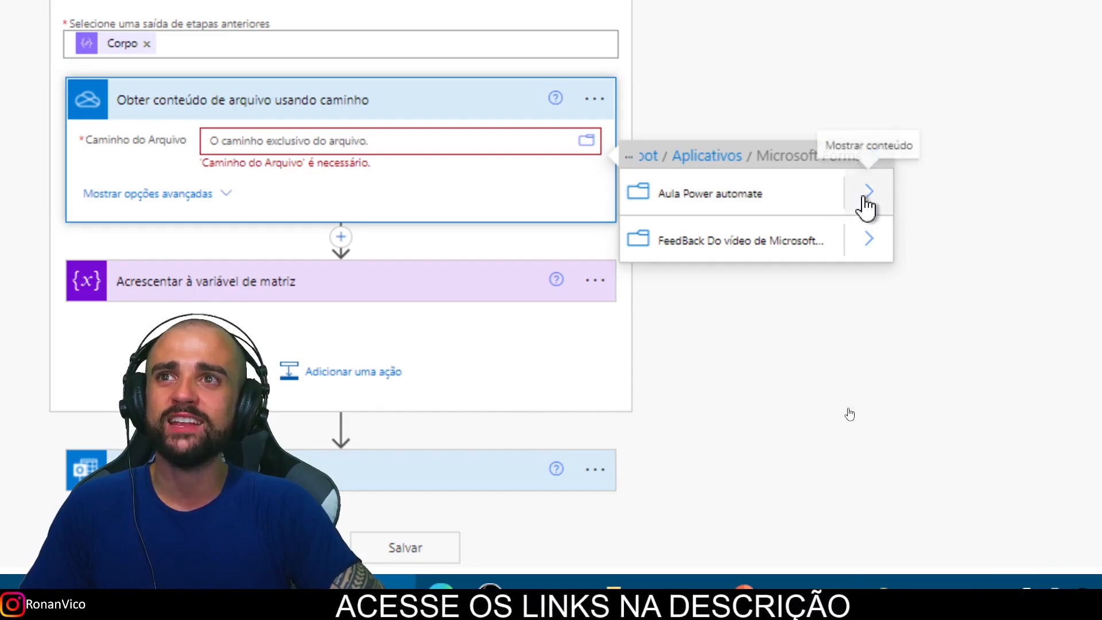
{"action": "left_click", "coordinate": [864, 198]}
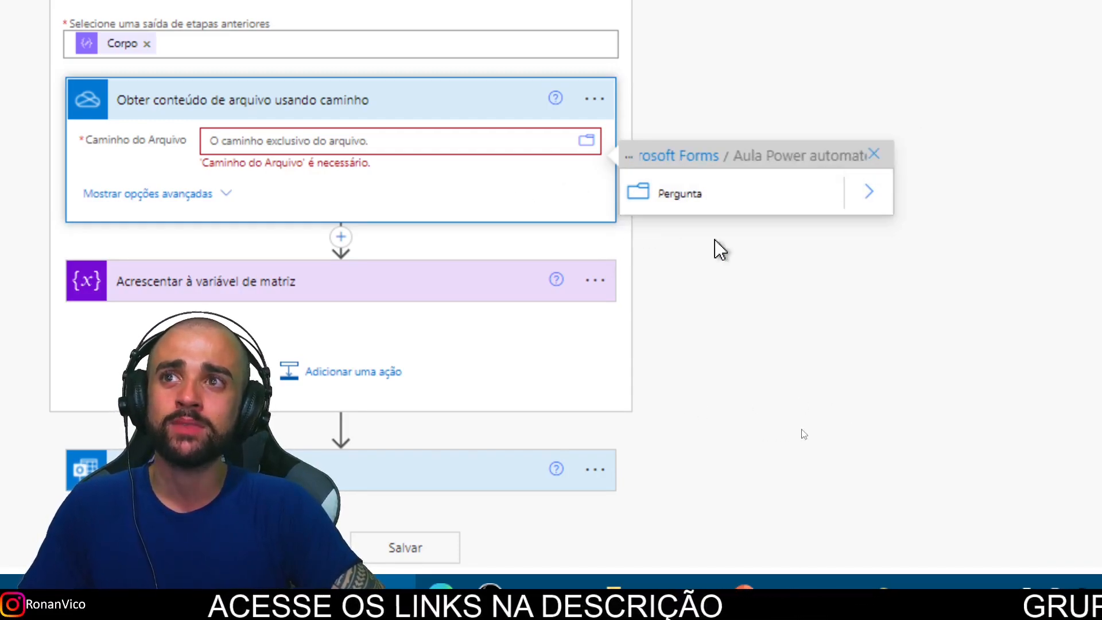
{"action": "left_click", "coordinate": [869, 193]}
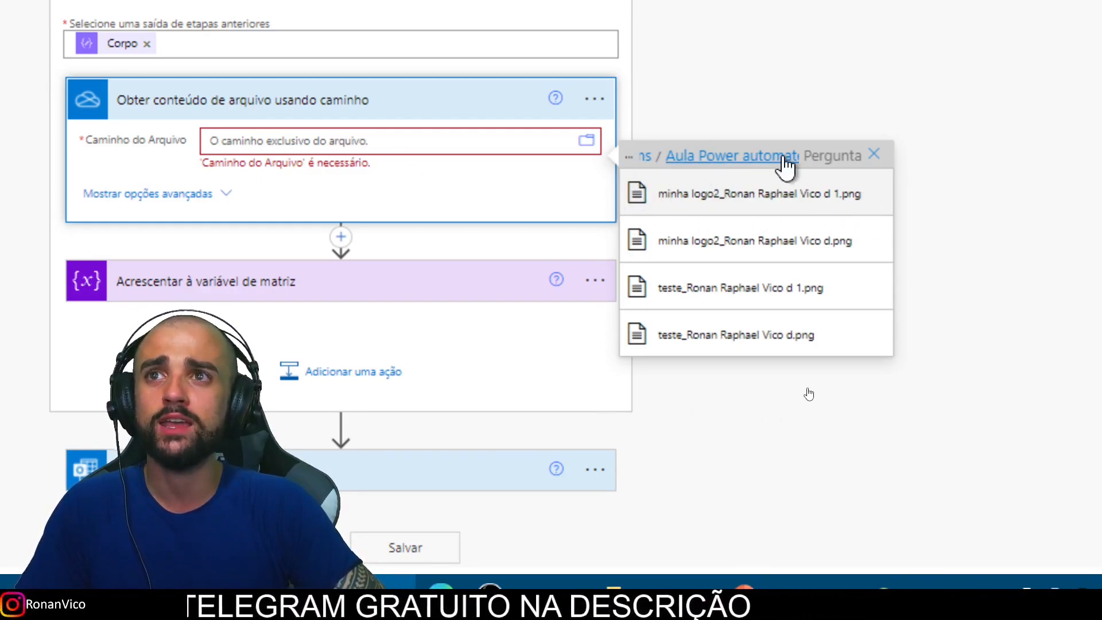
{"action": "left_click", "coordinate": [786, 167]}
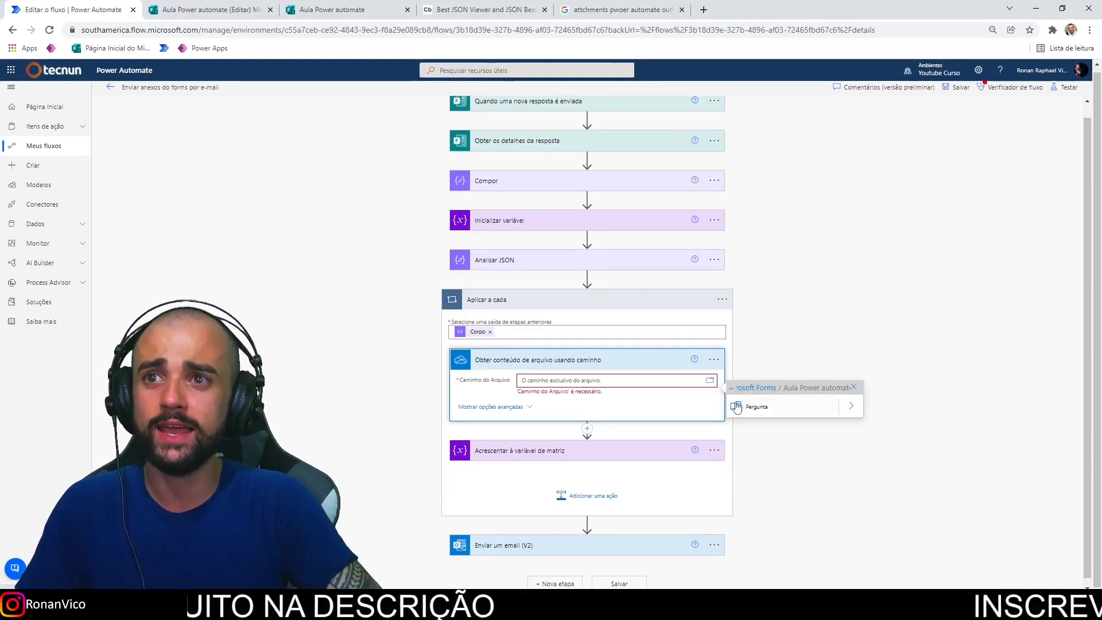
{"action": "left_click", "coordinate": [850, 408]}
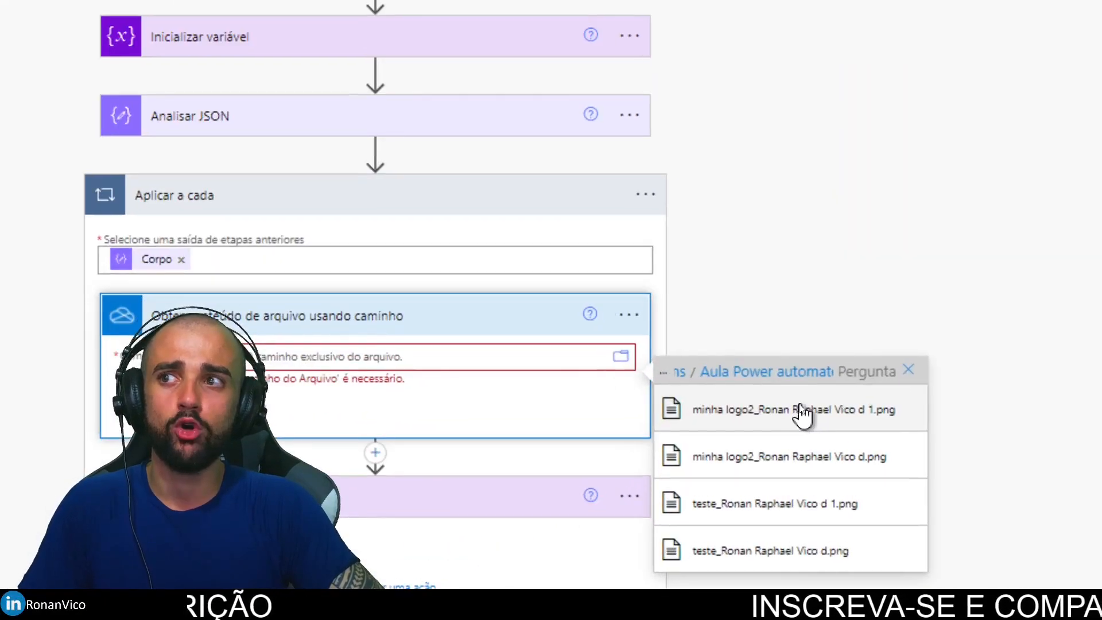
{"action": "left_click", "coordinate": [803, 412]}
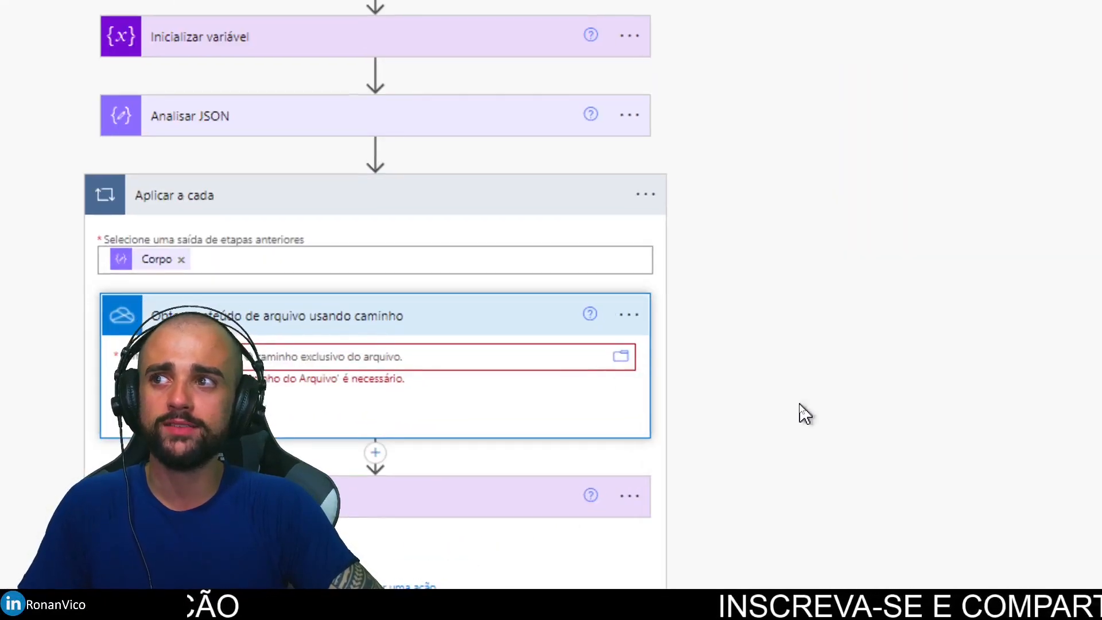
Step: Set the file path to /Aplicativos/Microsoft Forms/Aula Power automate/Pergunta/ plus the dynamic name, then save
{"action": "triple_click", "coordinate": [463, 379]}
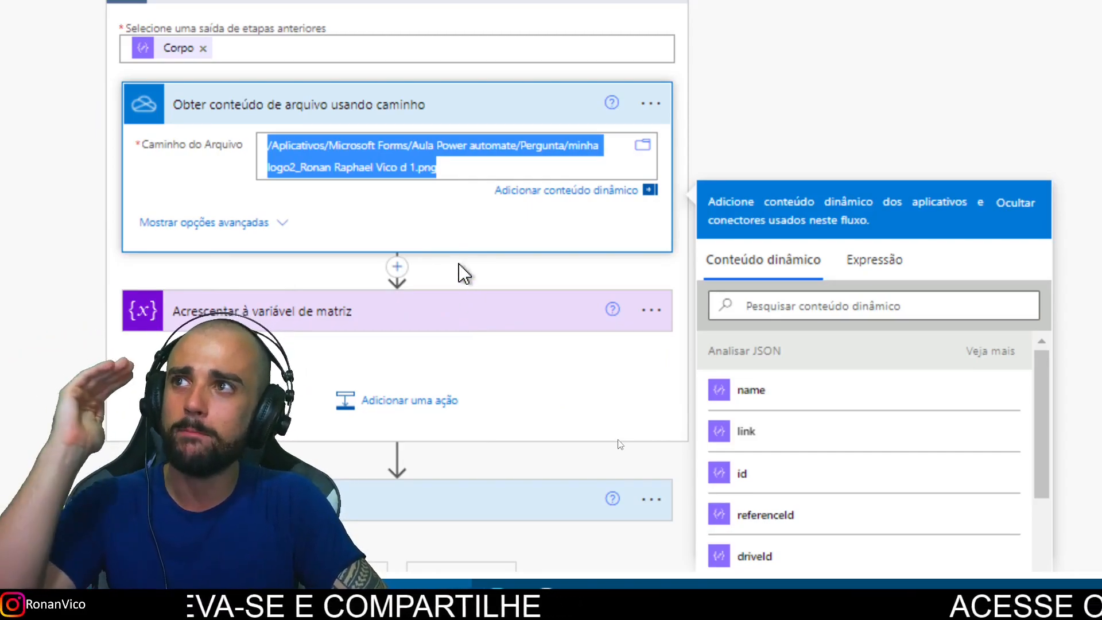
{"action": "left_click", "coordinate": [466, 167]}
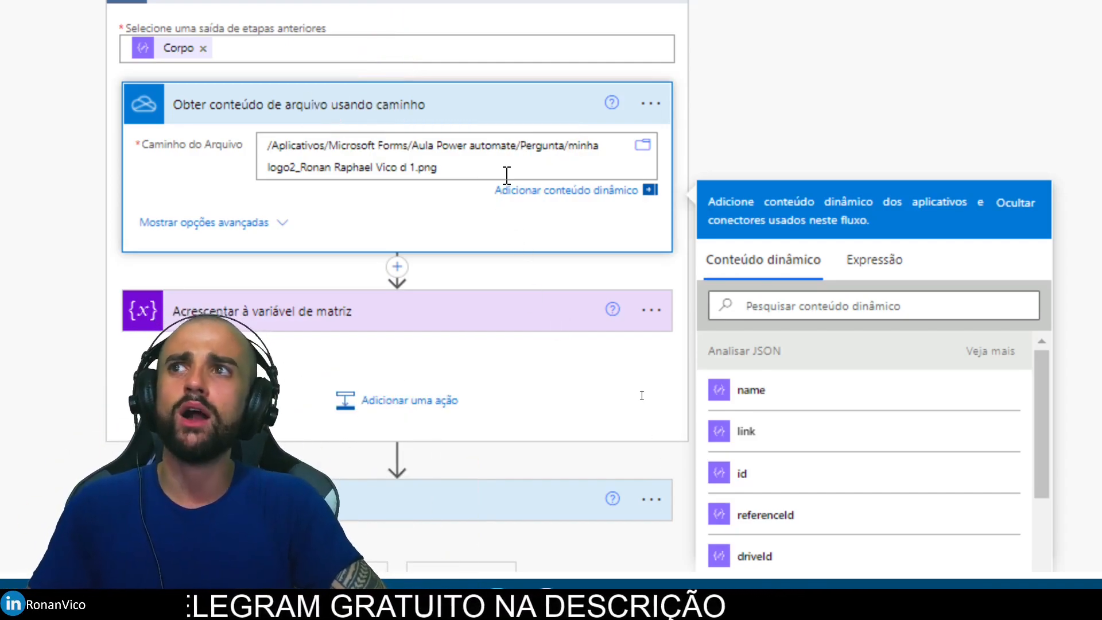
{"action": "left_click_drag", "start_coordinate": [516, 171], "coordinate": [552, 160]}
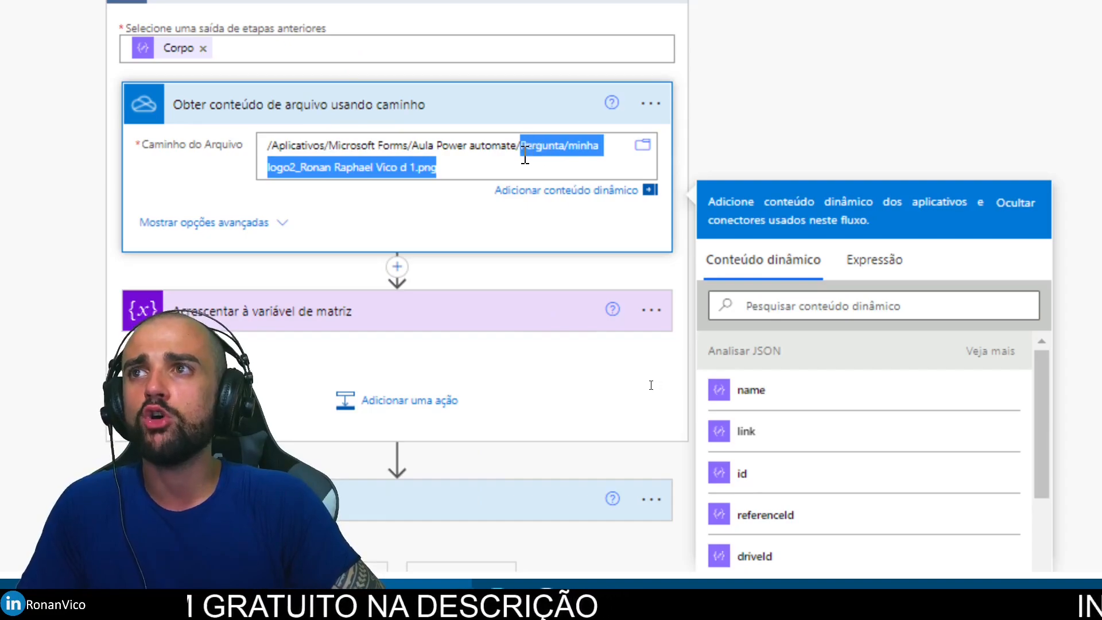
{"action": "left_click_drag", "start_coordinate": [562, 158], "coordinate": [269, 144]}
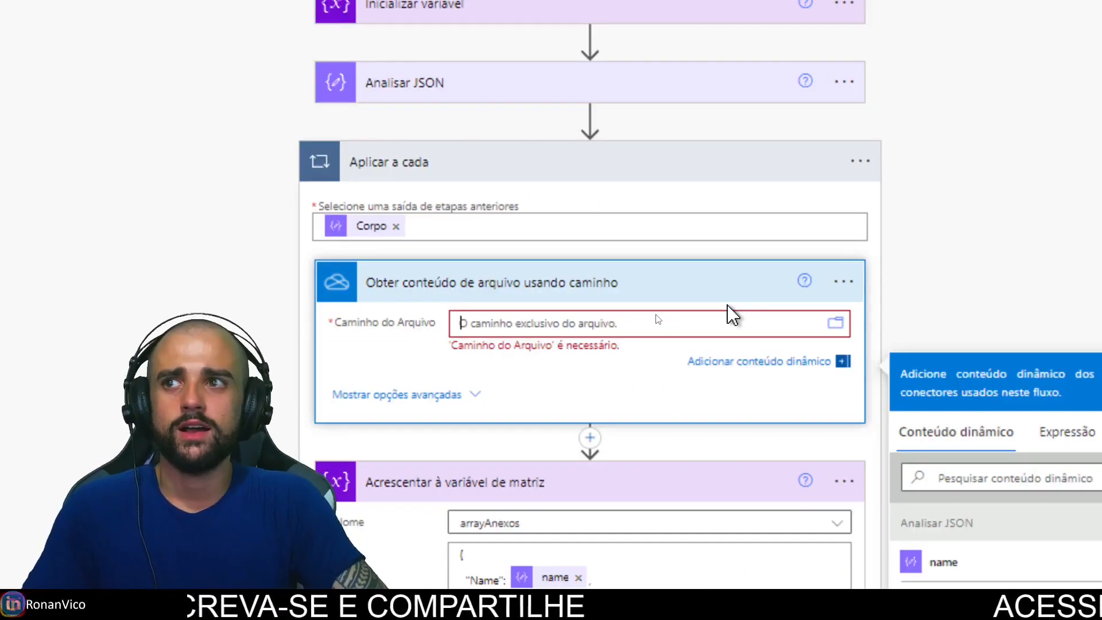
{"action": "type", "text": "/Aplicativos/Microsoft Forms/Aula Power automate/Pergunta/"}
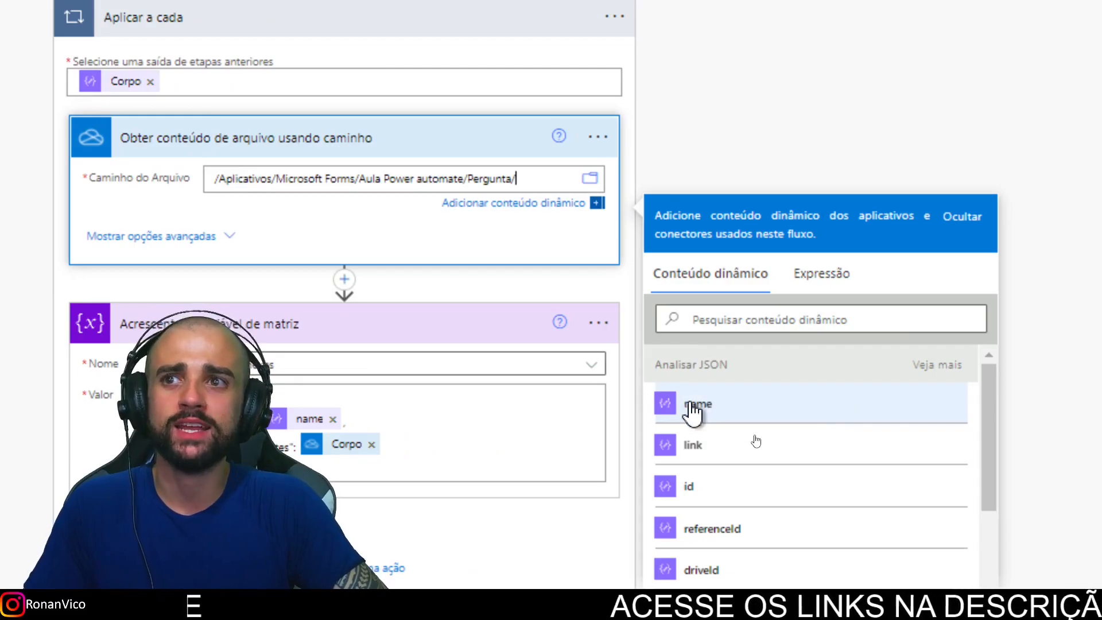
{"action": "left_click", "coordinate": [791, 403]}
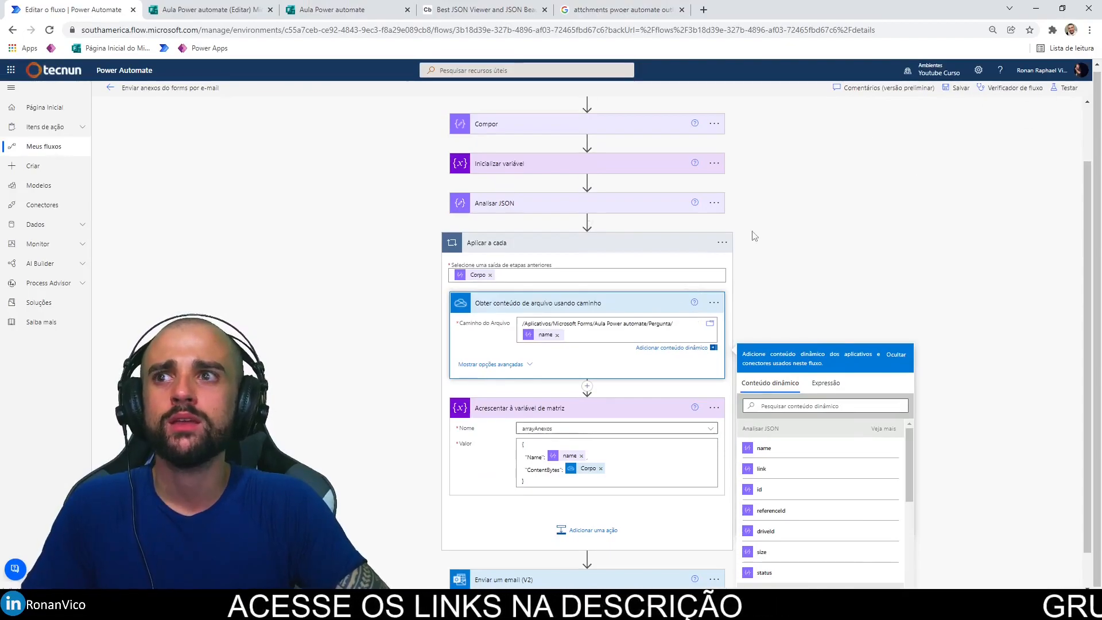
{"action": "scroll", "coordinate": [789, 204], "scroll_direction": "down", "scroll_amount": 1}
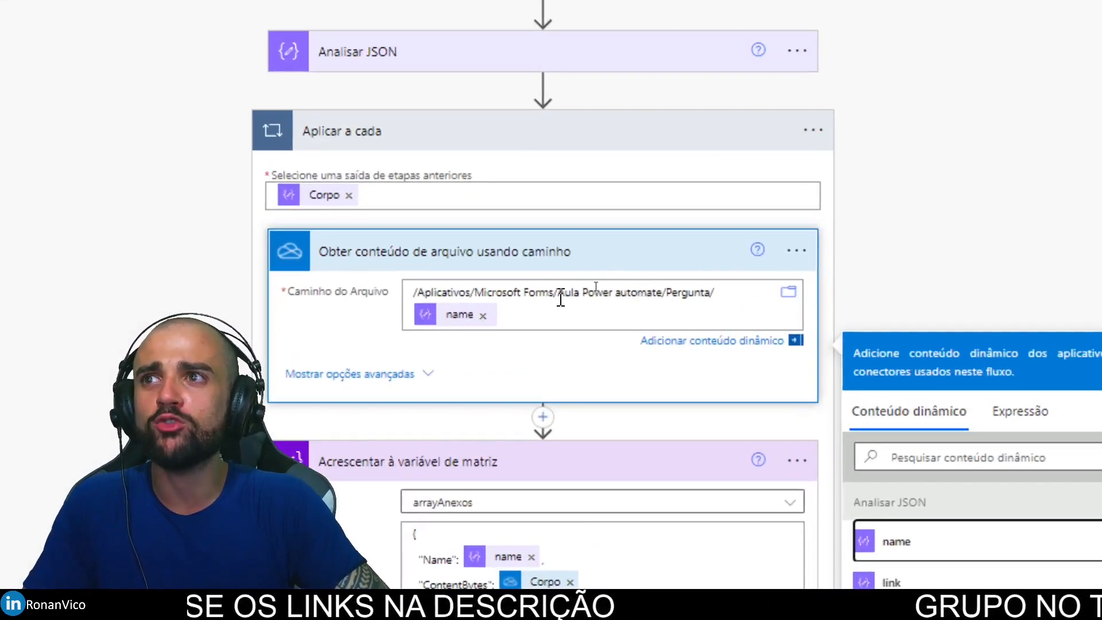
{"action": "left_click_drag", "start_coordinate": [519, 284], "coordinate": [535, 282]}
{"action": "left_click_drag", "start_coordinate": [438, 289], "coordinate": [725, 288]}
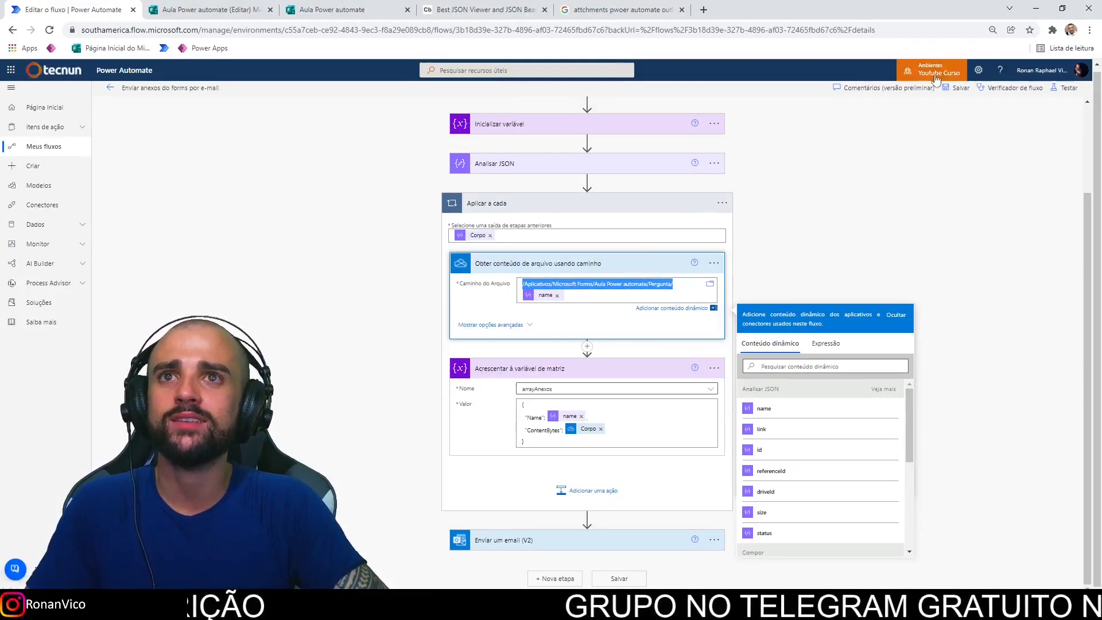
{"action": "left_click", "coordinate": [957, 89]}
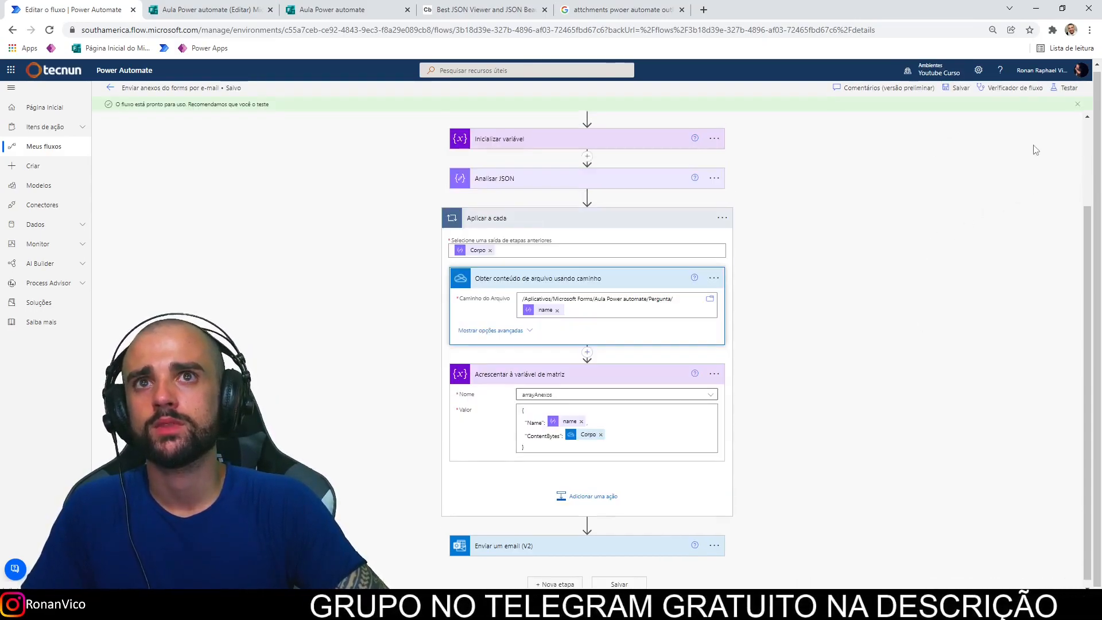
Step: Rerun the test with a recently used trigger and expand Aplicar a cada to check its steps
{"action": "left_click", "coordinate": [1066, 87]}
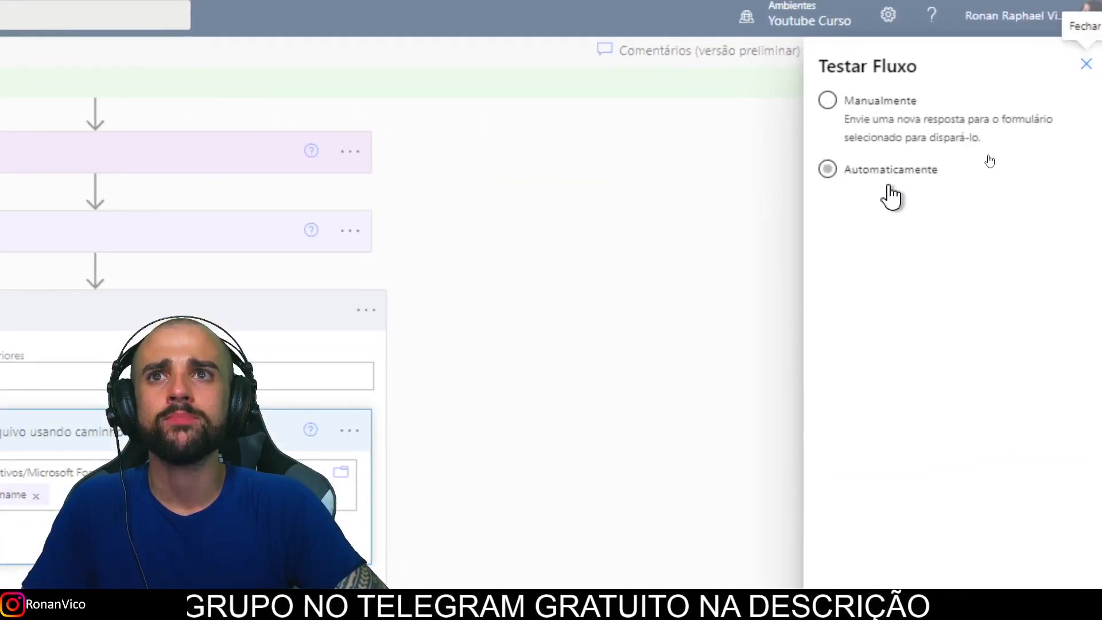
{"action": "left_click", "coordinate": [888, 171]}
{"action": "left_click", "coordinate": [890, 203]}
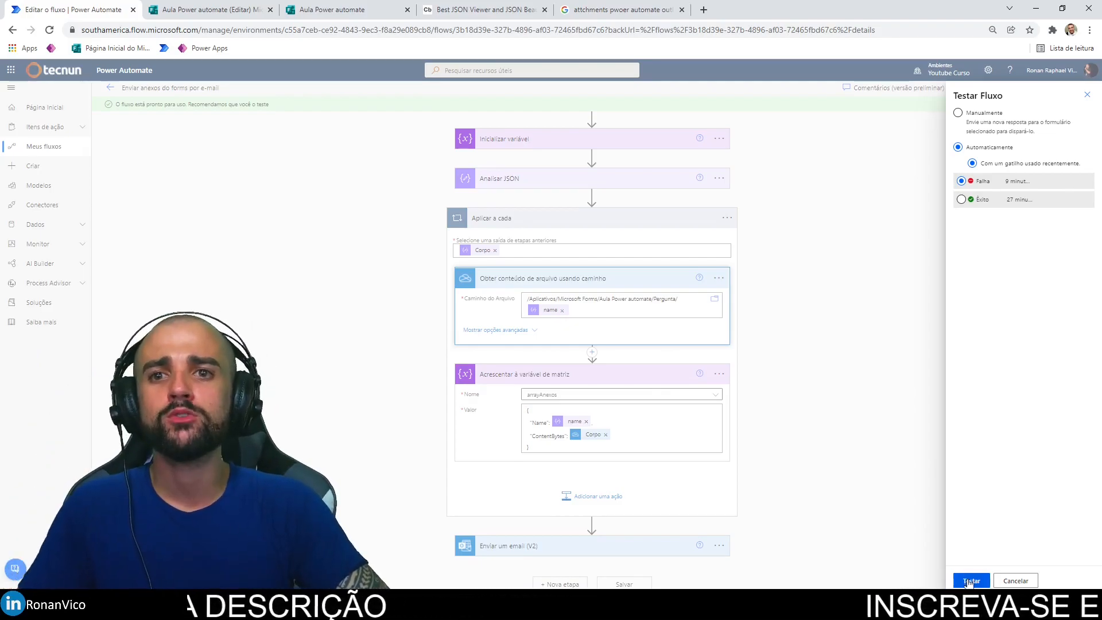
{"action": "left_click", "coordinate": [969, 582]}
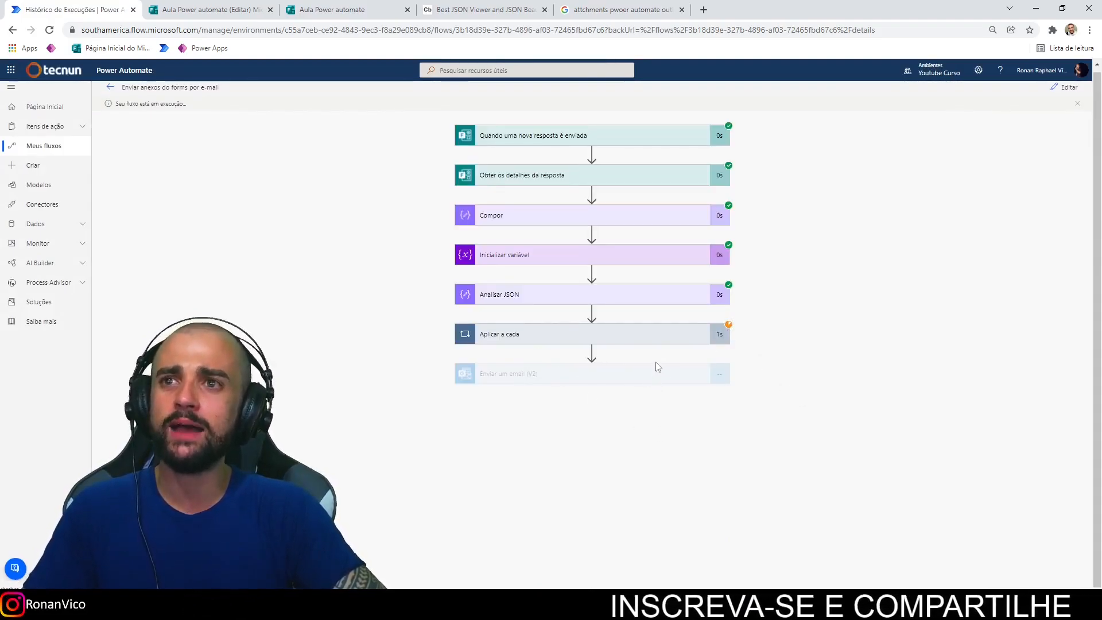
{"action": "left_click", "coordinate": [670, 340]}
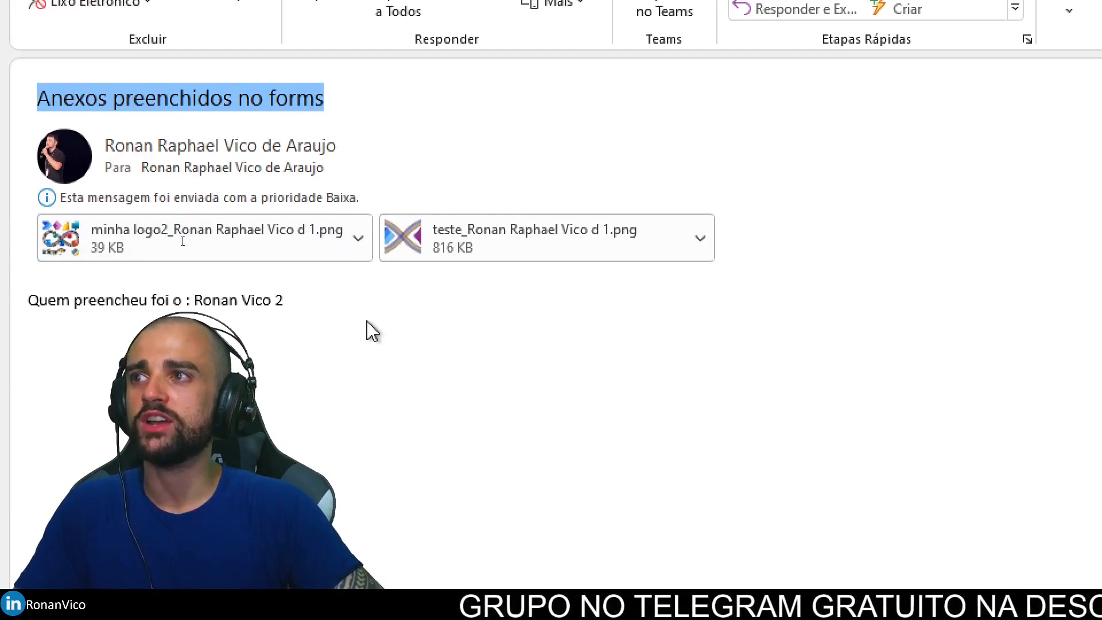
Step: Check that the 'Anexos preenchidos no forms' email has both PNG attachments, then close the message
{"action": "left_click", "coordinate": [49, 306]}
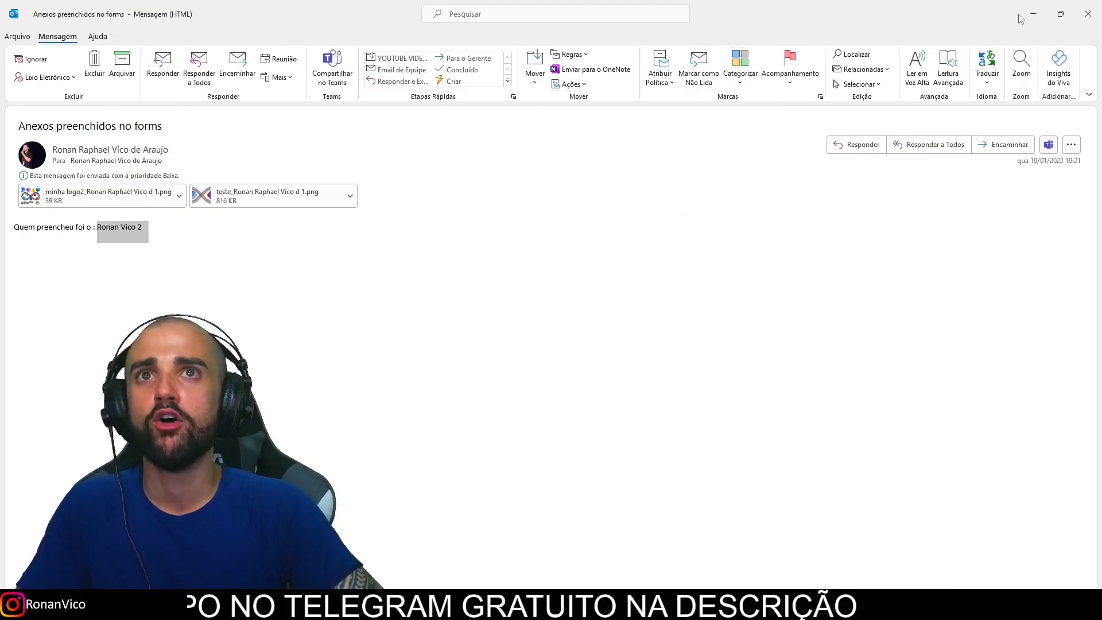
{"action": "left_click", "coordinate": [1032, 14]}
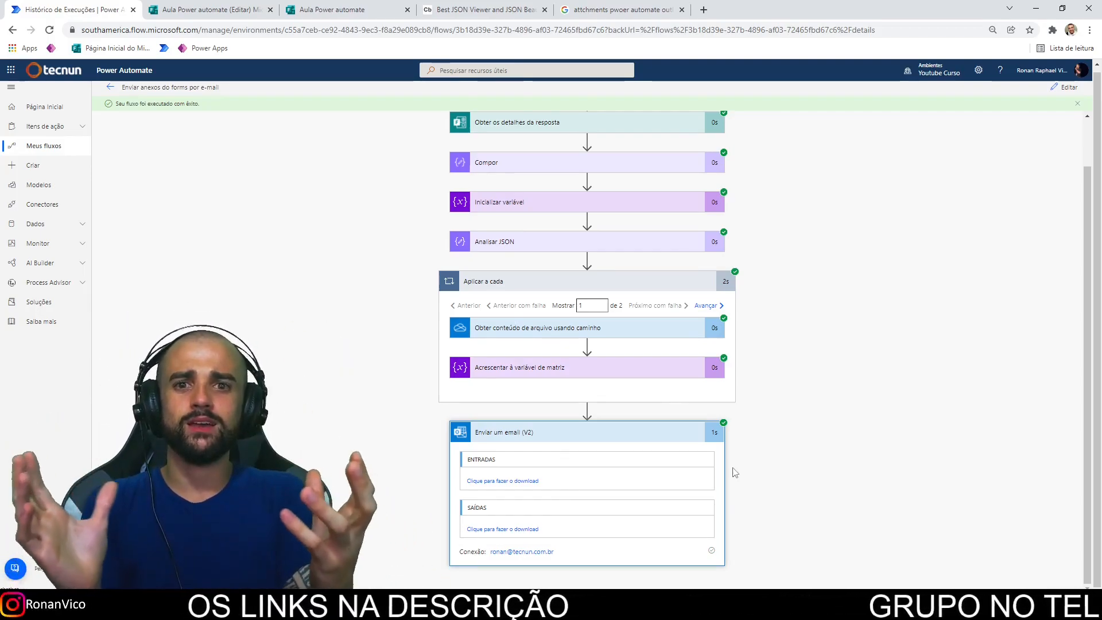
Step: Put the flow in edit mode and review the Obter os detalhes da resposta and Compor inputs against the JSON viewer
{"action": "left_click", "coordinate": [1058, 97]}
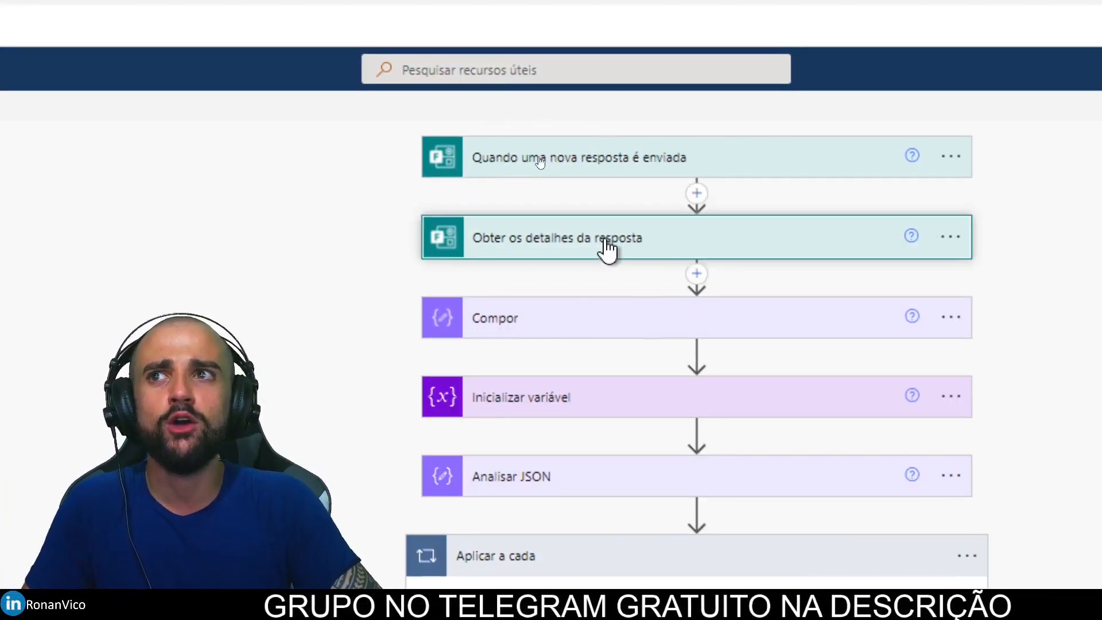
{"action": "left_click", "coordinate": [605, 190]}
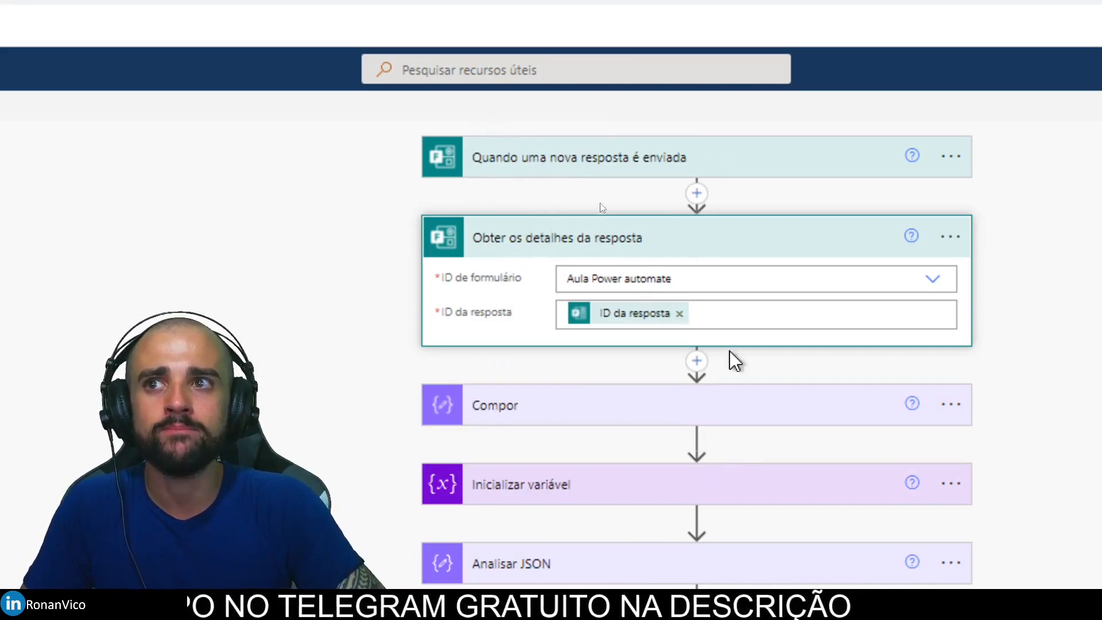
{"action": "left_click", "coordinate": [602, 241]}
{"action": "left_click", "coordinate": [608, 126]}
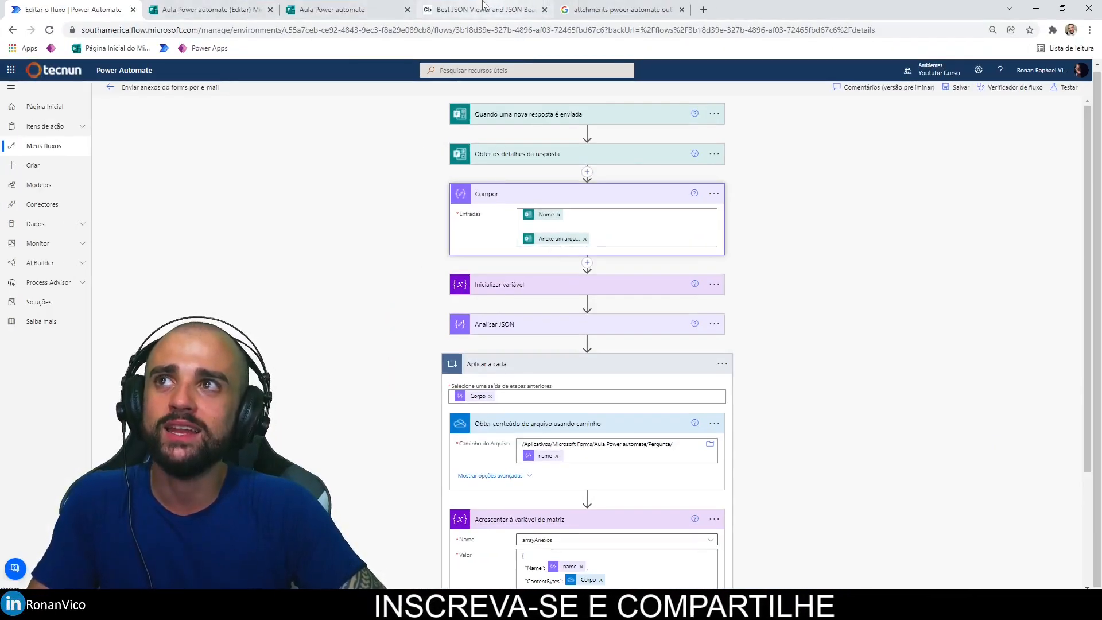
{"action": "left_click", "coordinate": [484, 9]}
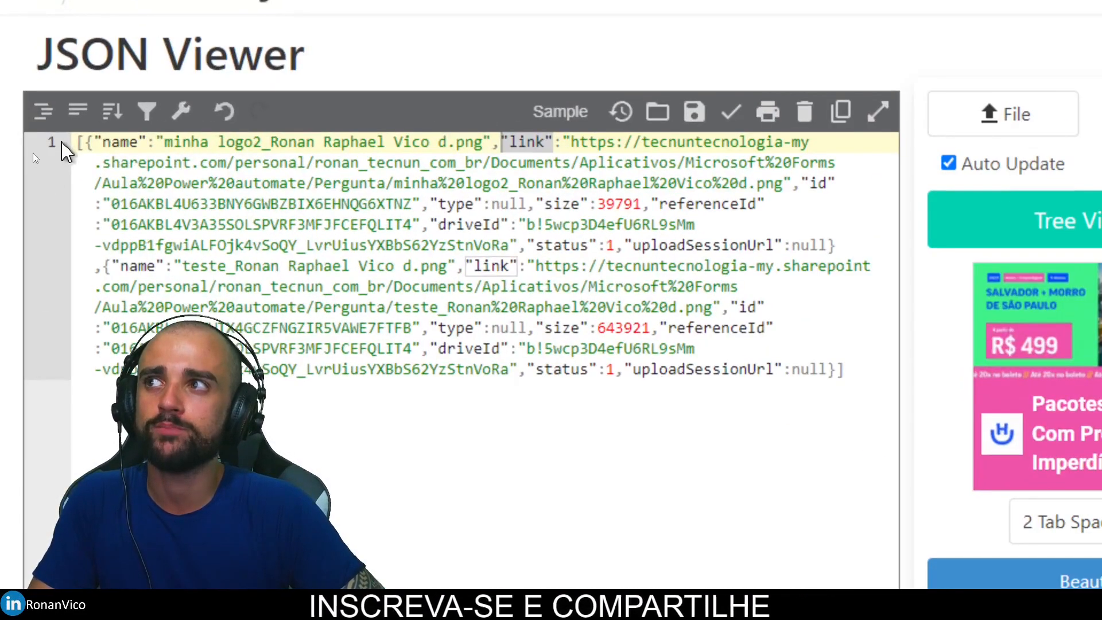
Step: Select the pasted JSON to review both uploaded files' name fields, then return to the flow editor
{"action": "left_click_drag", "start_coordinate": [81, 142], "coordinate": [872, 376]}
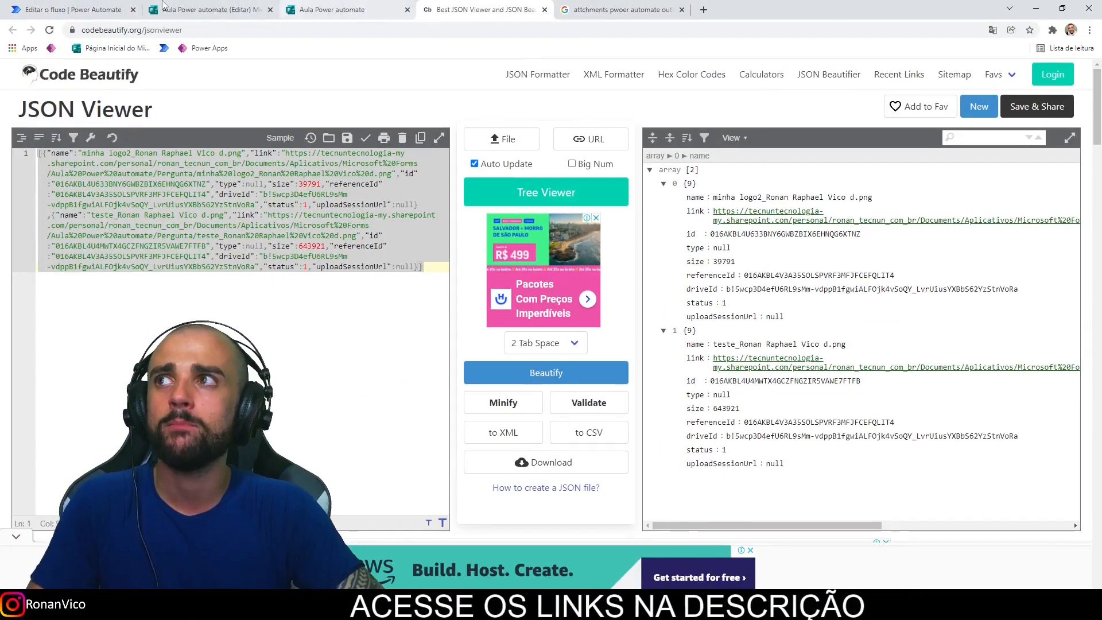
{"action": "left_click", "coordinate": [73, 9]}
{"action": "scroll", "coordinate": [207, 111], "scroll_direction": "down", "scroll_amount": 2}
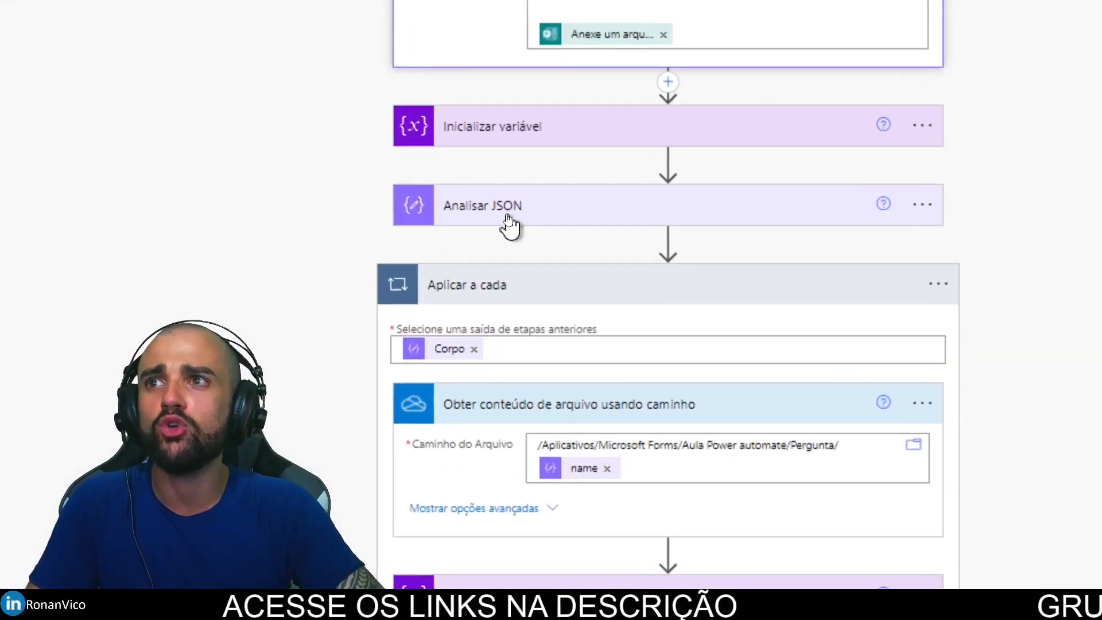
Step: Expand the Analisar JSON step and compare its content with the JSON viewer and Forms tabs
{"action": "left_click", "coordinate": [507, 226]}
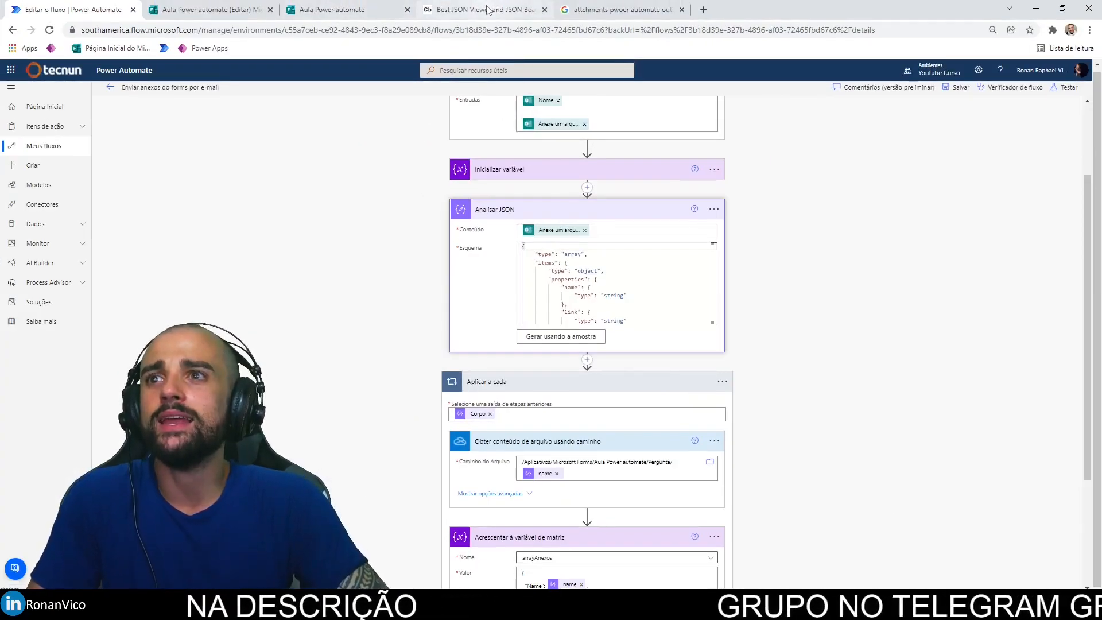
{"action": "left_click", "coordinate": [486, 10]}
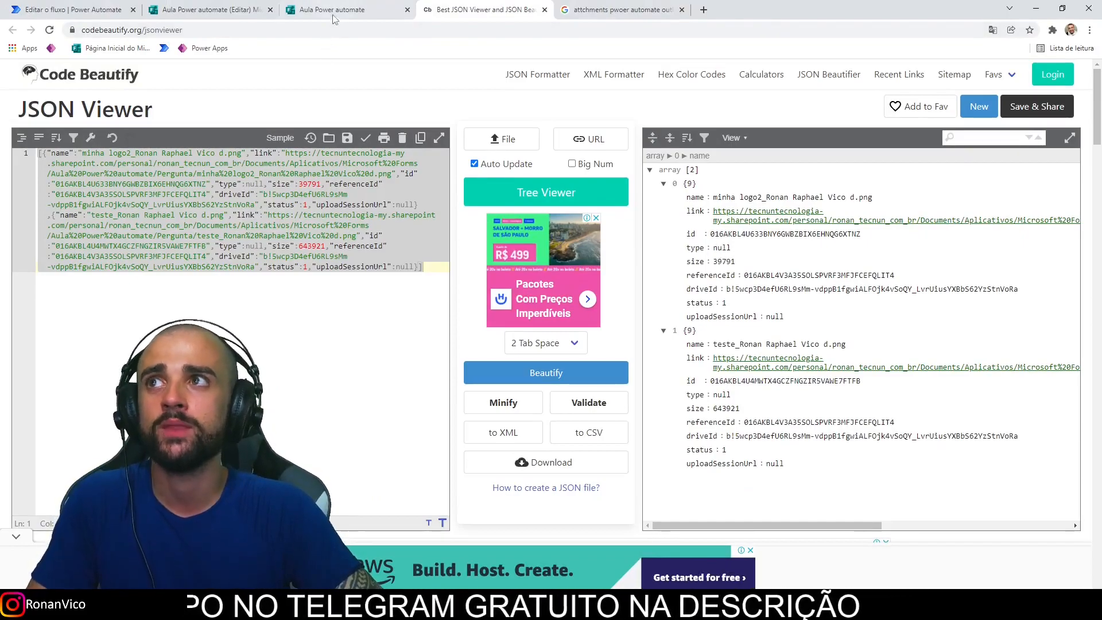
{"action": "left_click", "coordinate": [339, 10]}
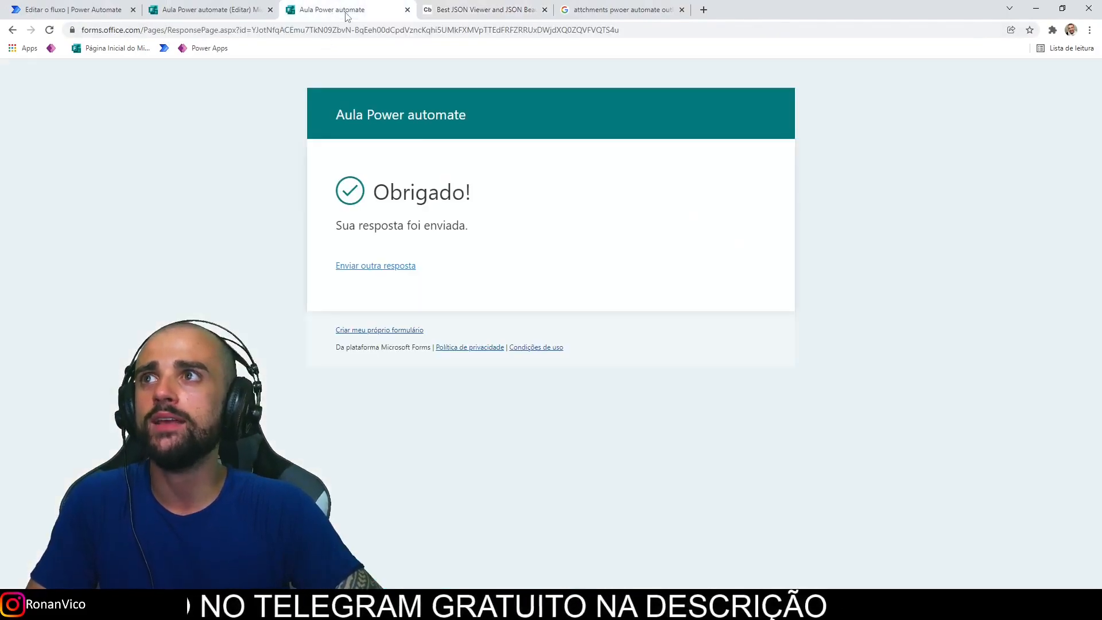
{"action": "left_click", "coordinate": [235, 7]}
{"action": "key", "text": "ctrl+Page_Up"}
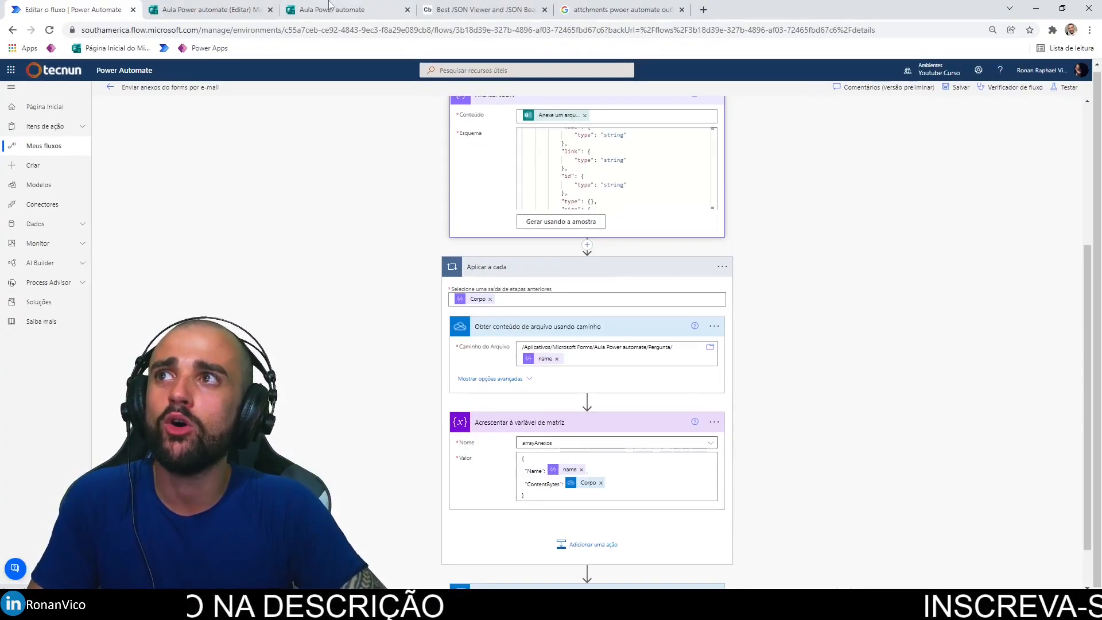
Step: Show how the loop's Caminho do Arquivo uses each file's 'name' token from the parsed JSON
{"action": "left_click", "coordinate": [484, 9]}
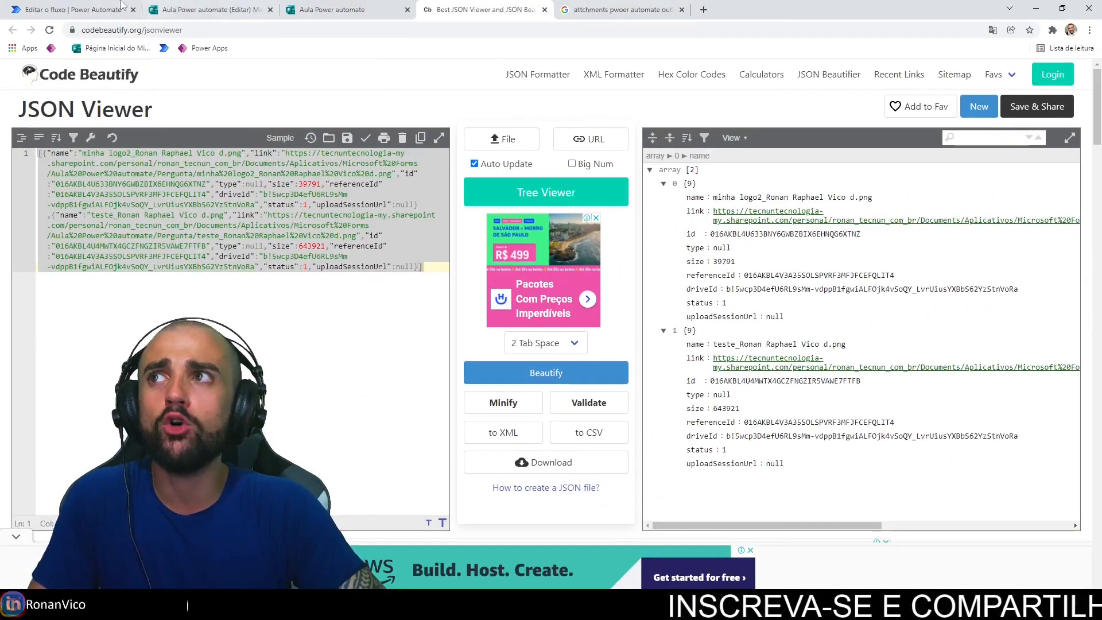
{"action": "left_click", "coordinate": [72, 9]}
{"action": "scroll", "coordinate": [512, 381], "scroll_direction": "down", "scroll_amount": 2}
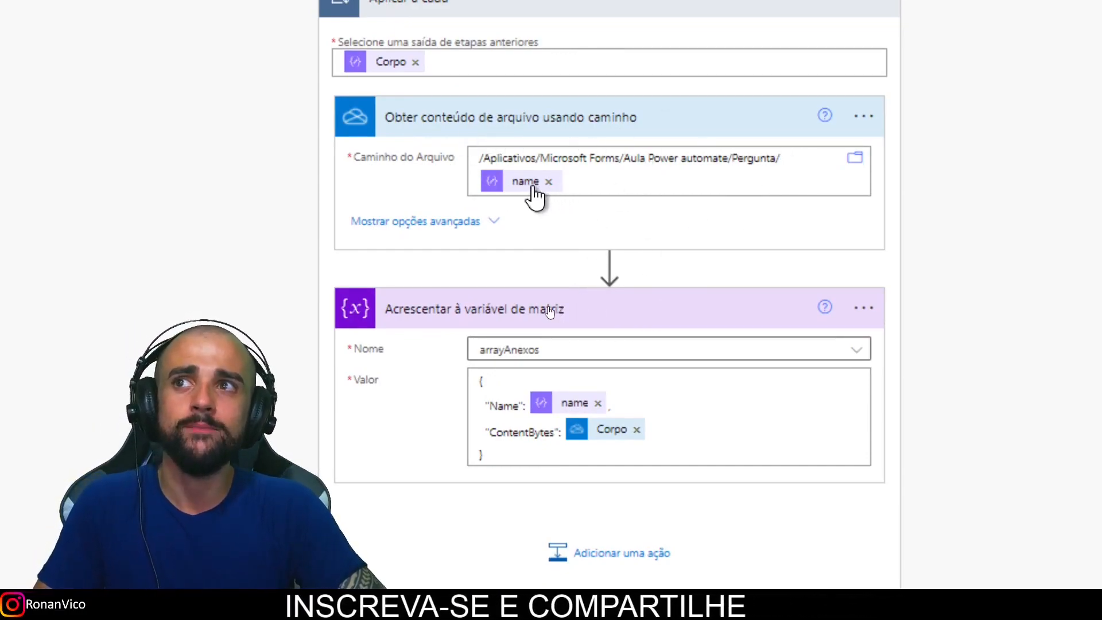
{"action": "mouse_move", "coordinate": [532, 189]}
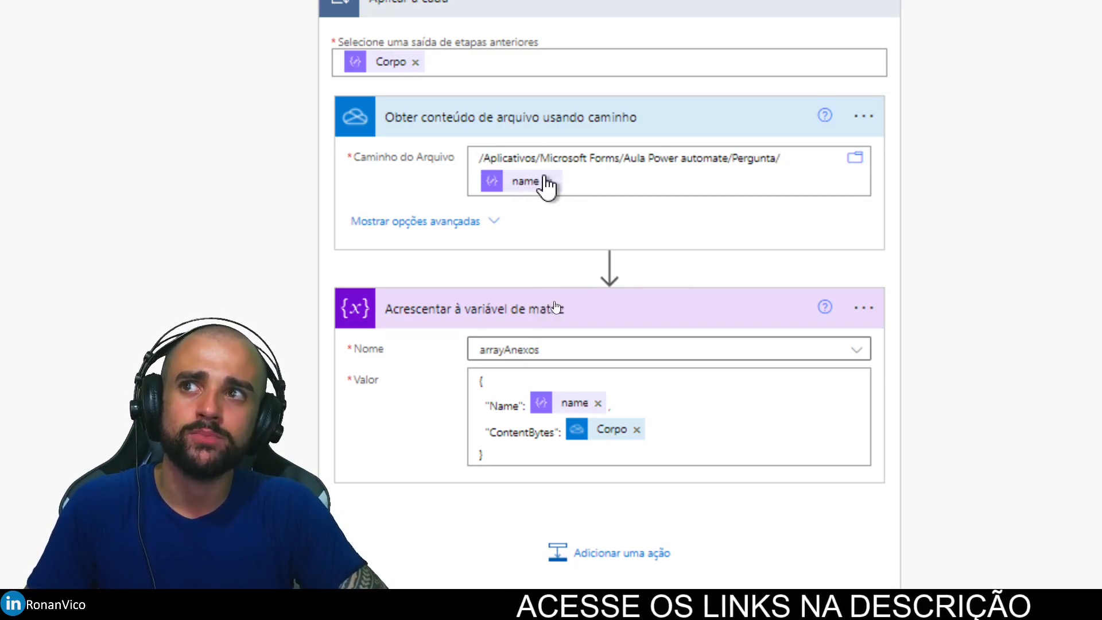
{"action": "scroll", "coordinate": [549, 402], "scroll_direction": "down", "scroll_amount": 2}
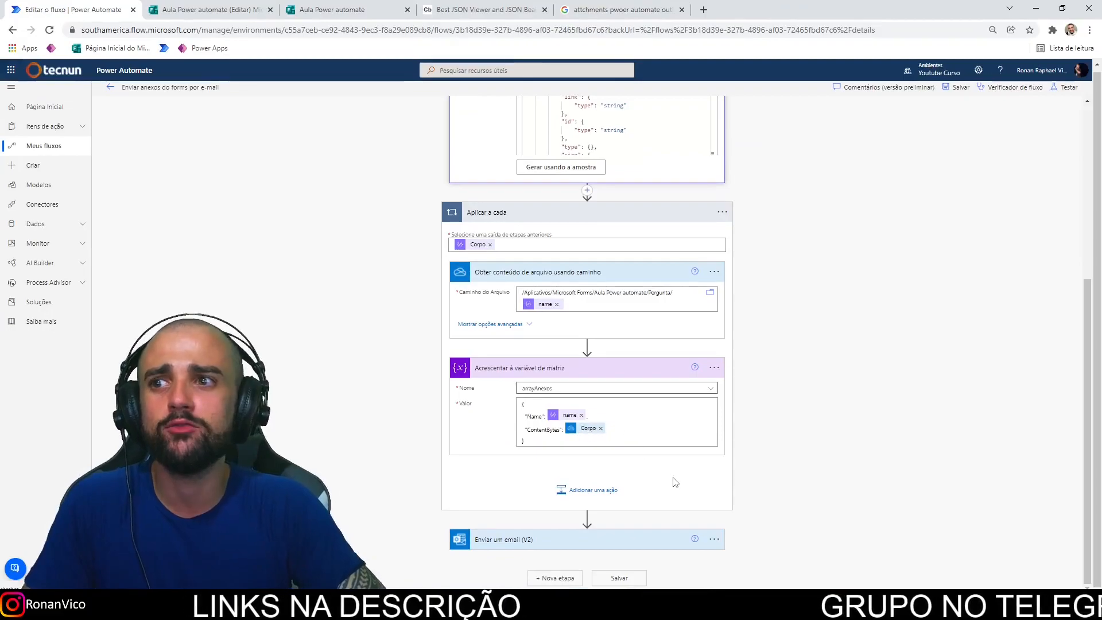
Step: Expand Enviar um email (V2) with advanced options so Anexos shows the arrayAnexos variable
{"action": "left_click", "coordinate": [652, 545]}
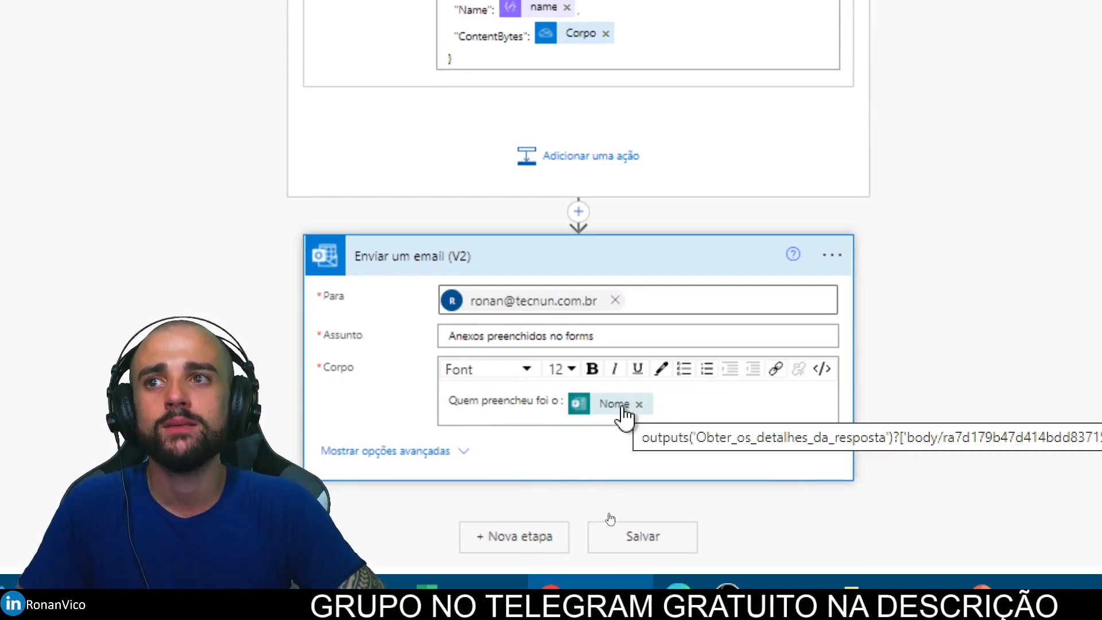
{"action": "left_click", "coordinate": [462, 451]}
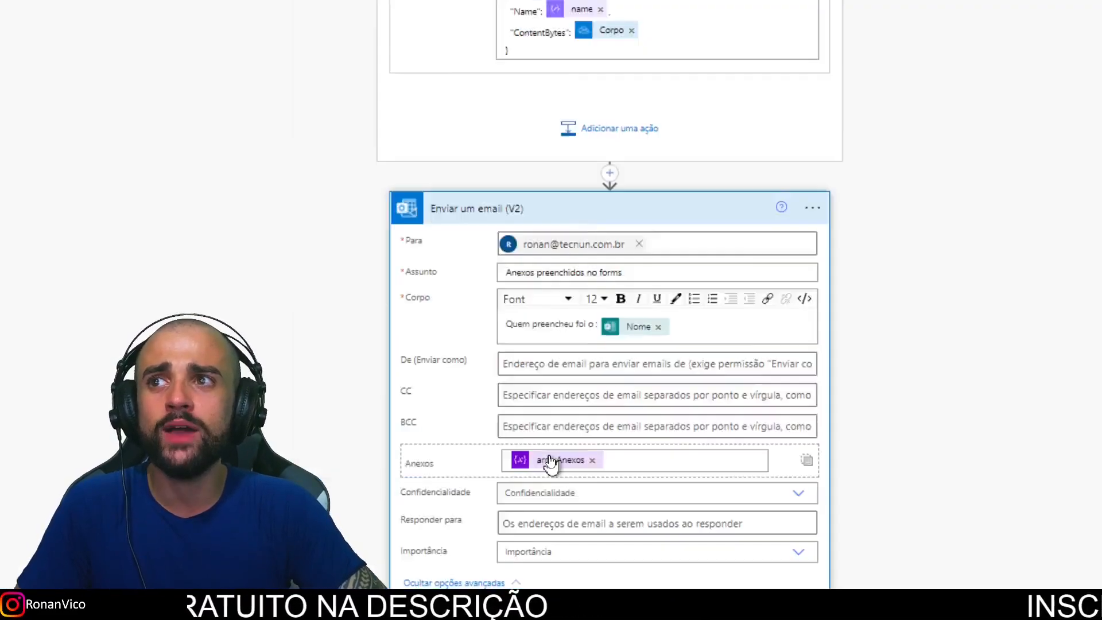
{"action": "scroll", "coordinate": [569, 6], "scroll_direction": "up", "scroll_amount": 2}
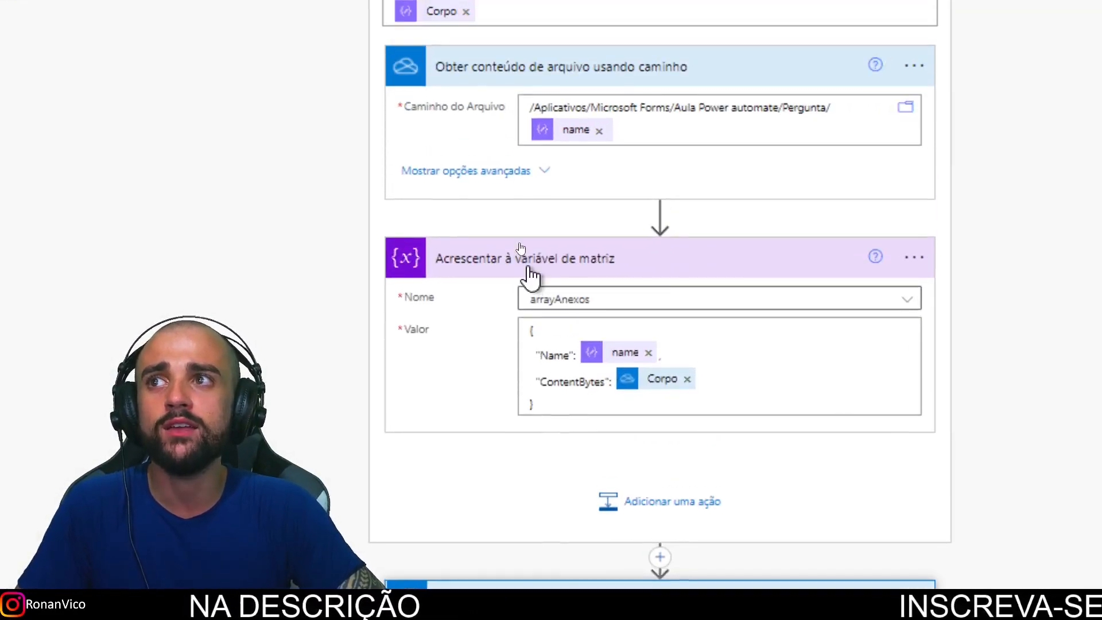
Step: Glance through the Forms and JSON Viewer tabs, then come back to the email step
{"action": "left_click", "coordinate": [332, 10]}
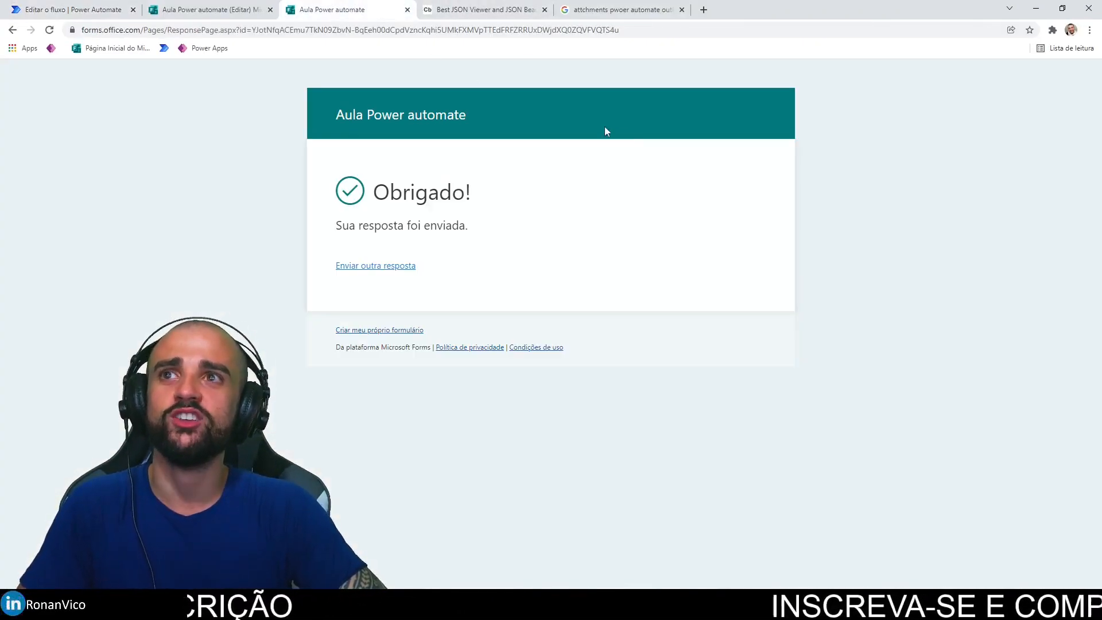
{"action": "left_click", "coordinate": [207, 10]}
{"action": "left_click", "coordinate": [507, 10]}
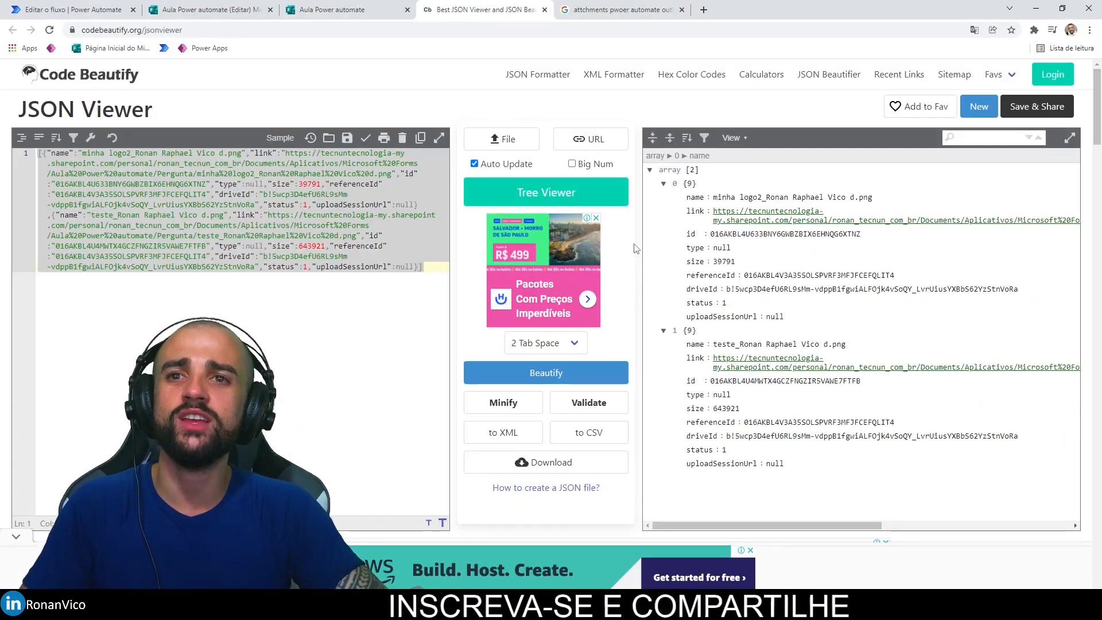
{"action": "left_click", "coordinate": [92, 10]}
{"action": "scroll", "coordinate": [480, 501], "scroll_direction": "down", "scroll_amount": 2}
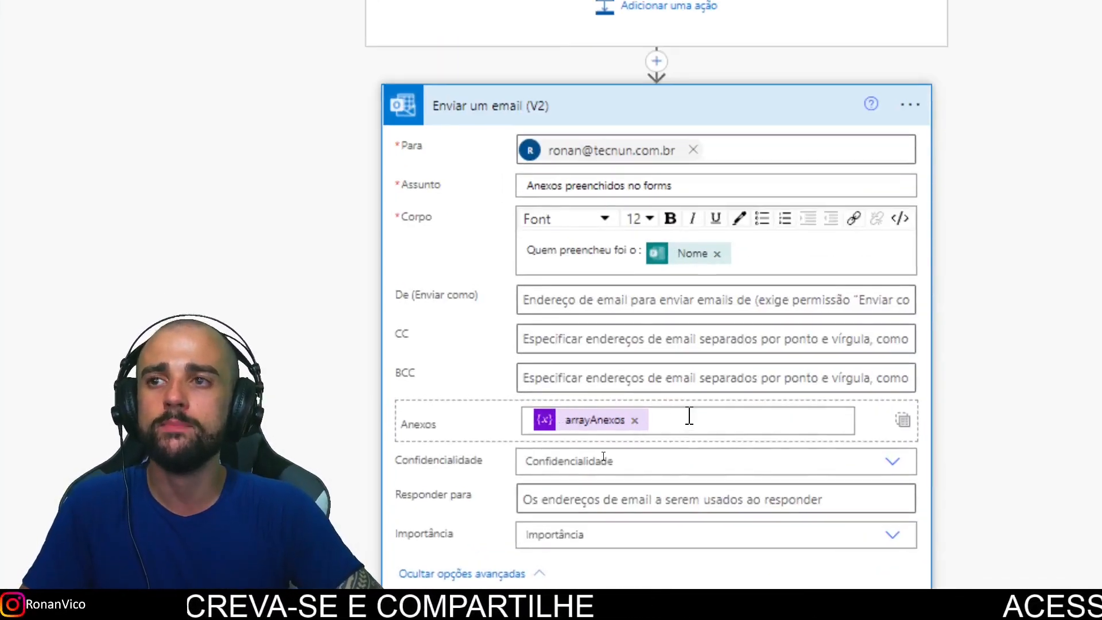